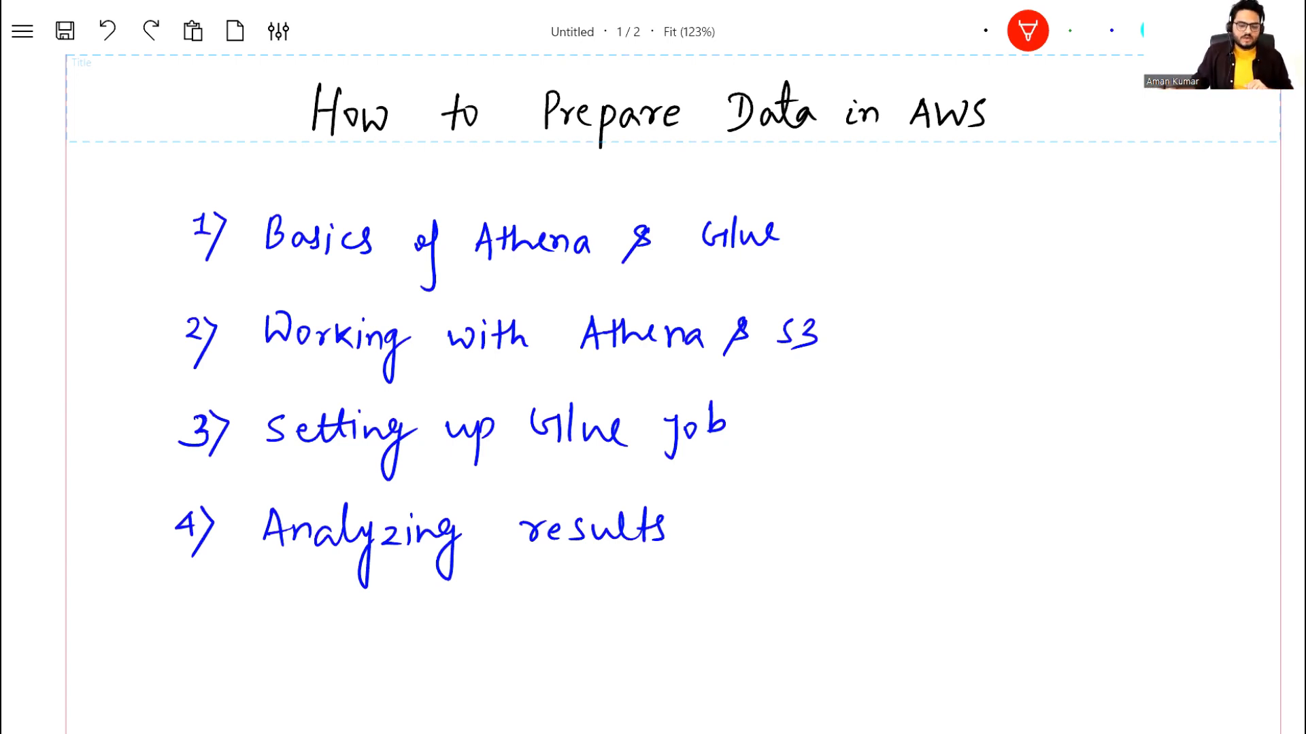
Underline "Athena", "Glue" and "Athena & S3" in red in the first two agenda items, and circle "S3"
{"action": "left_click_drag", "start_coordinate": [471, 277], "coordinate": [567, 277]}
{"action": "left_click_drag", "start_coordinate": [696, 281], "coordinate": [809, 280]}
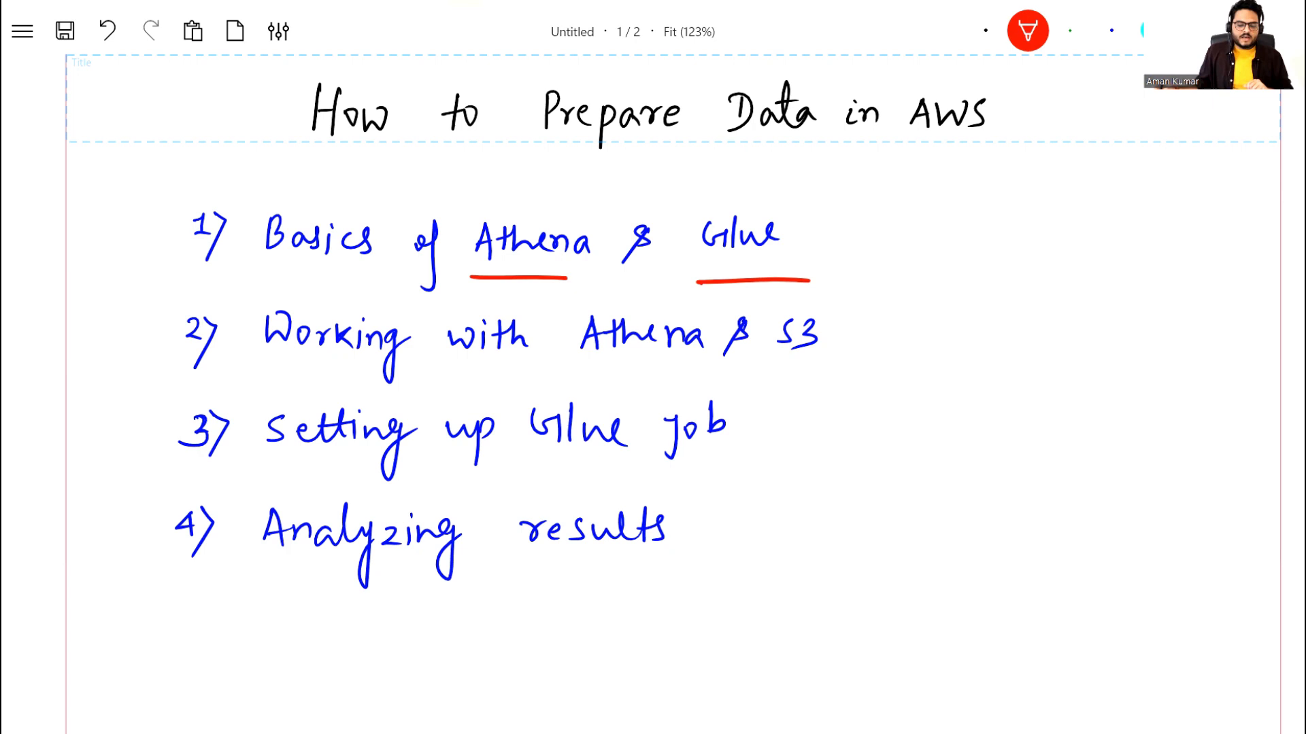
{"action": "left_click_drag", "start_coordinate": [569, 373], "coordinate": [856, 368]}
{"action": "mouse_move", "coordinate": [843, 301]}
{"action": "left_mouse_down"}
{"action": "mouse_move", "coordinate": [785, 294]}
{"action": "mouse_move", "coordinate": [774, 361]}
{"action": "mouse_move", "coordinate": [860, 311]}
{"action": "mouse_move", "coordinate": [841, 297]}
{"action": "left_mouse_up"}
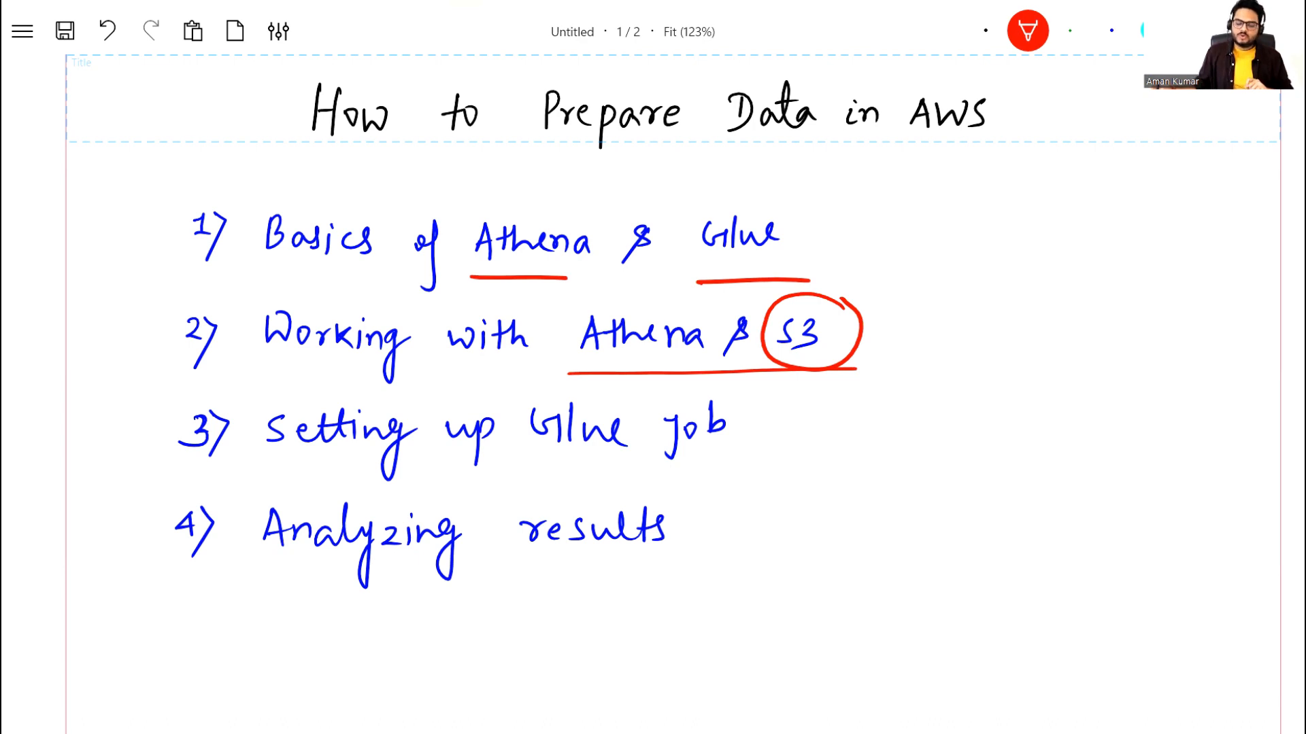
Draw a red box around "Glue job" in the third agenda item and underline "results" in the fourth
{"action": "left_click_drag", "start_coordinate": [515, 393], "coordinate": [751, 392]}
{"action": "mouse_move", "coordinate": [512, 393]}
{"action": "left_mouse_down"}
{"action": "mouse_move", "coordinate": [511, 483]}
{"action": "mouse_move", "coordinate": [784, 489]}
{"action": "left_mouse_up"}
{"action": "mouse_move", "coordinate": [734, 390]}
{"action": "left_mouse_down"}
{"action": "mouse_move", "coordinate": [774, 393]}
{"action": "mouse_move", "coordinate": [806, 484]}
{"action": "mouse_move", "coordinate": [765, 484]}
{"action": "left_mouse_up"}
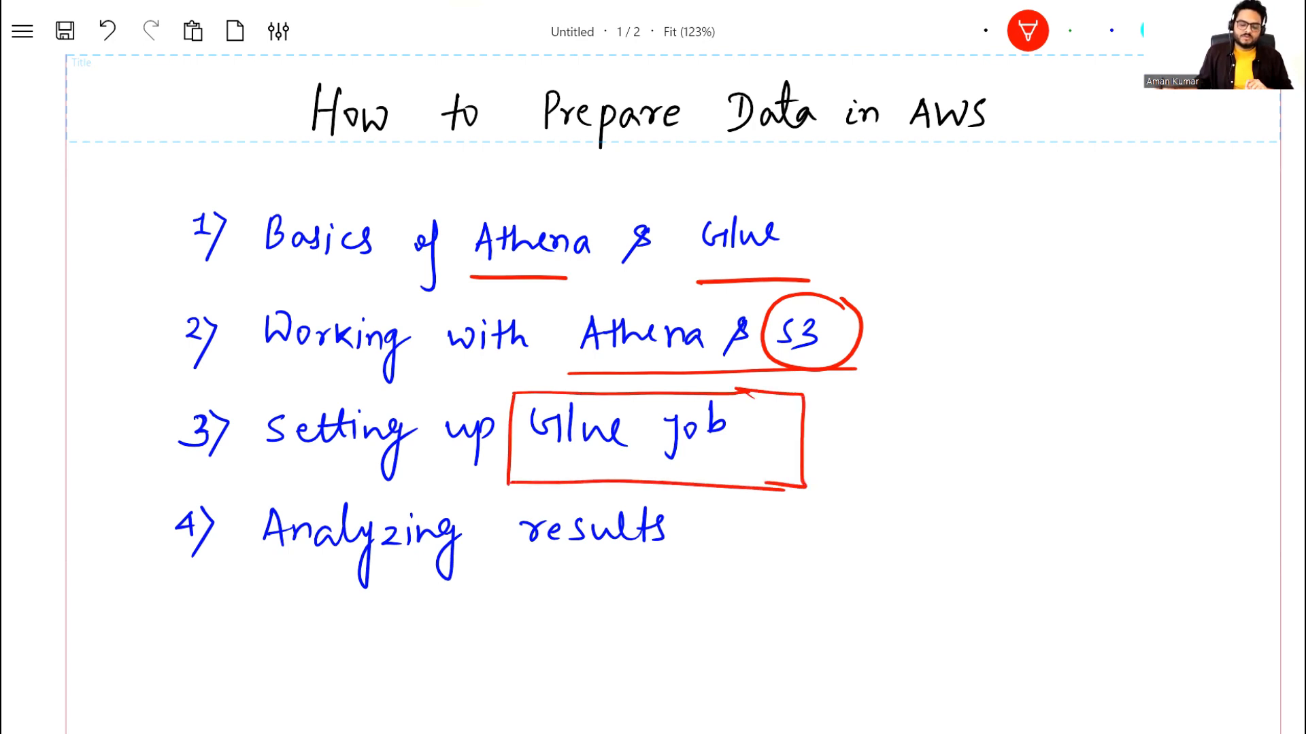
{"action": "left_click_drag", "start_coordinate": [500, 573], "coordinate": [691, 558]}
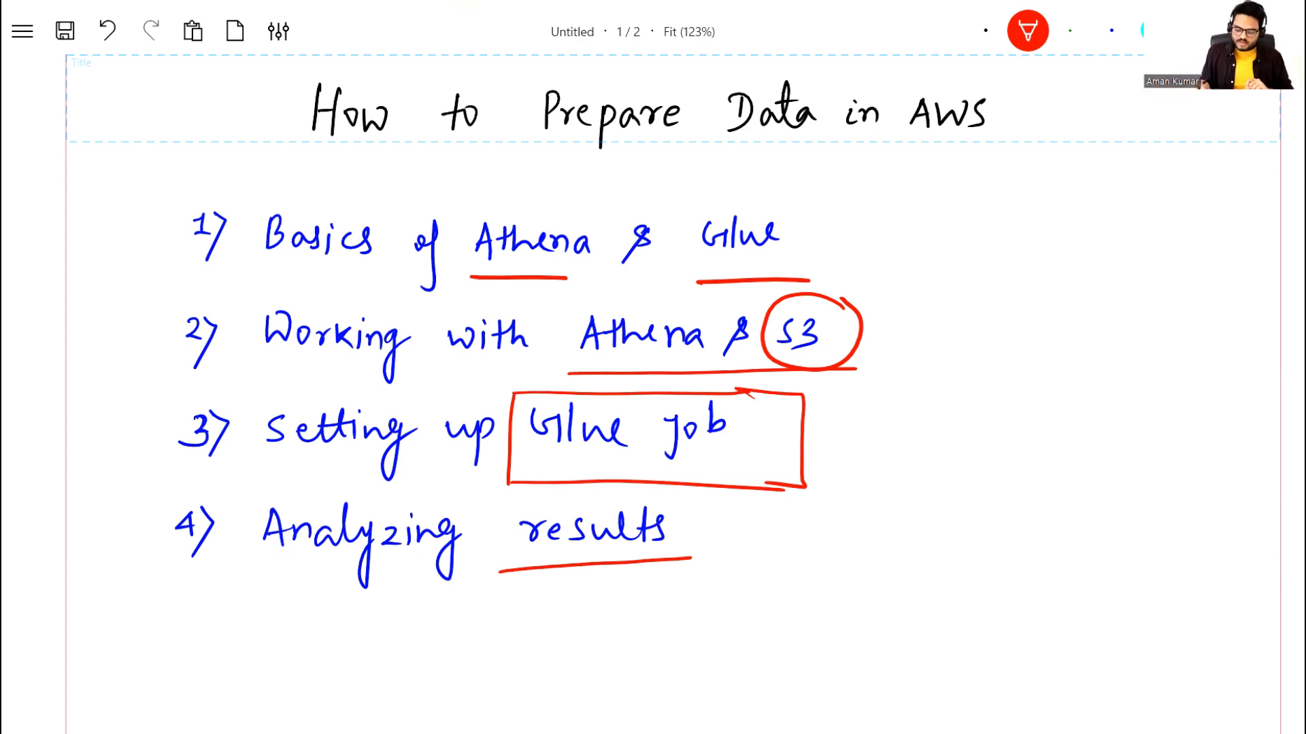
Write "S3" in red inside a circle in the blank area below the agenda list
{"action": "scroll", "coordinate": [653, 394], "scroll_direction": "down", "scroll_amount": 10}
{"action": "scroll", "coordinate": [653, 394], "scroll_direction": "down", "scroll_amount": 1}
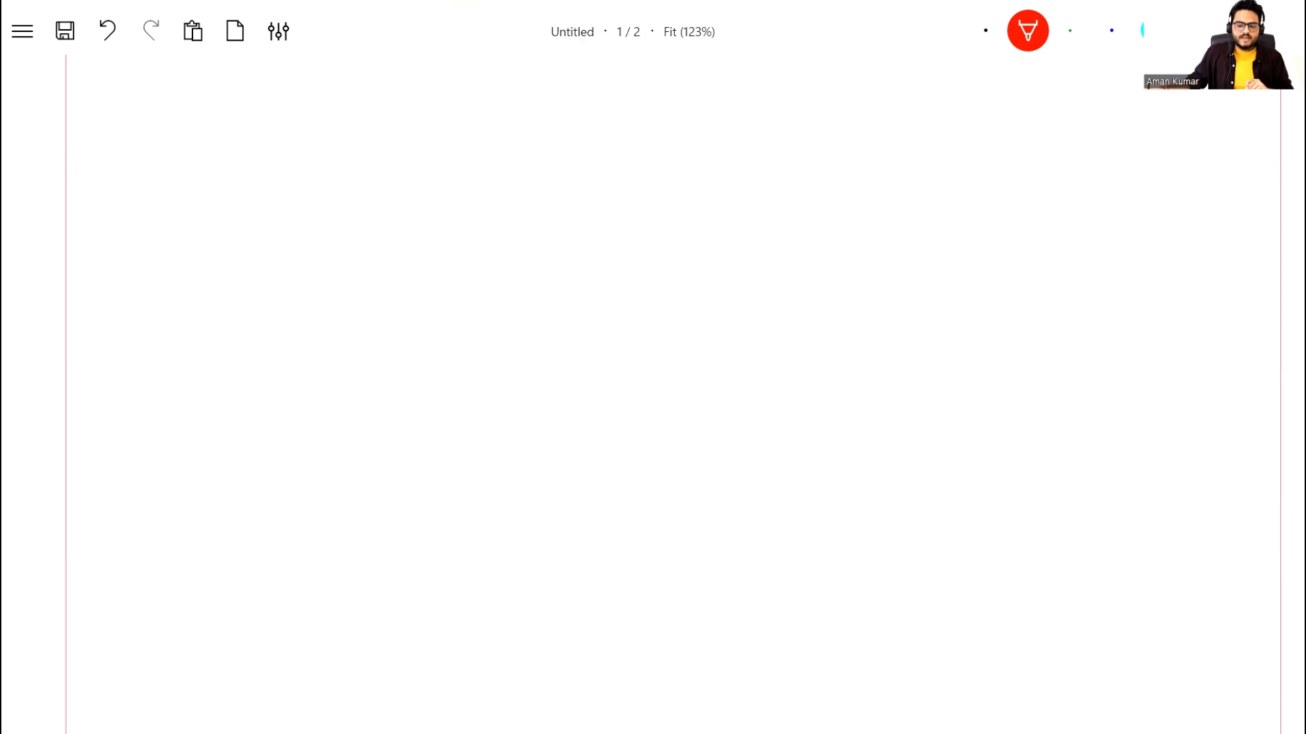
{"action": "mouse_move", "coordinate": [520, 162]}
{"action": "left_mouse_down"}
{"action": "mouse_move", "coordinate": [501, 190]}
{"action": "mouse_move", "coordinate": [547, 176]}
{"action": "mouse_move", "coordinate": [529, 190]}
{"action": "mouse_move", "coordinate": [490, 141]}
{"action": "mouse_move", "coordinate": [538, 221]}
{"action": "left_mouse_up"}
{"action": "left_click_drag", "start_coordinate": [580, 158], "coordinate": [534, 219]}
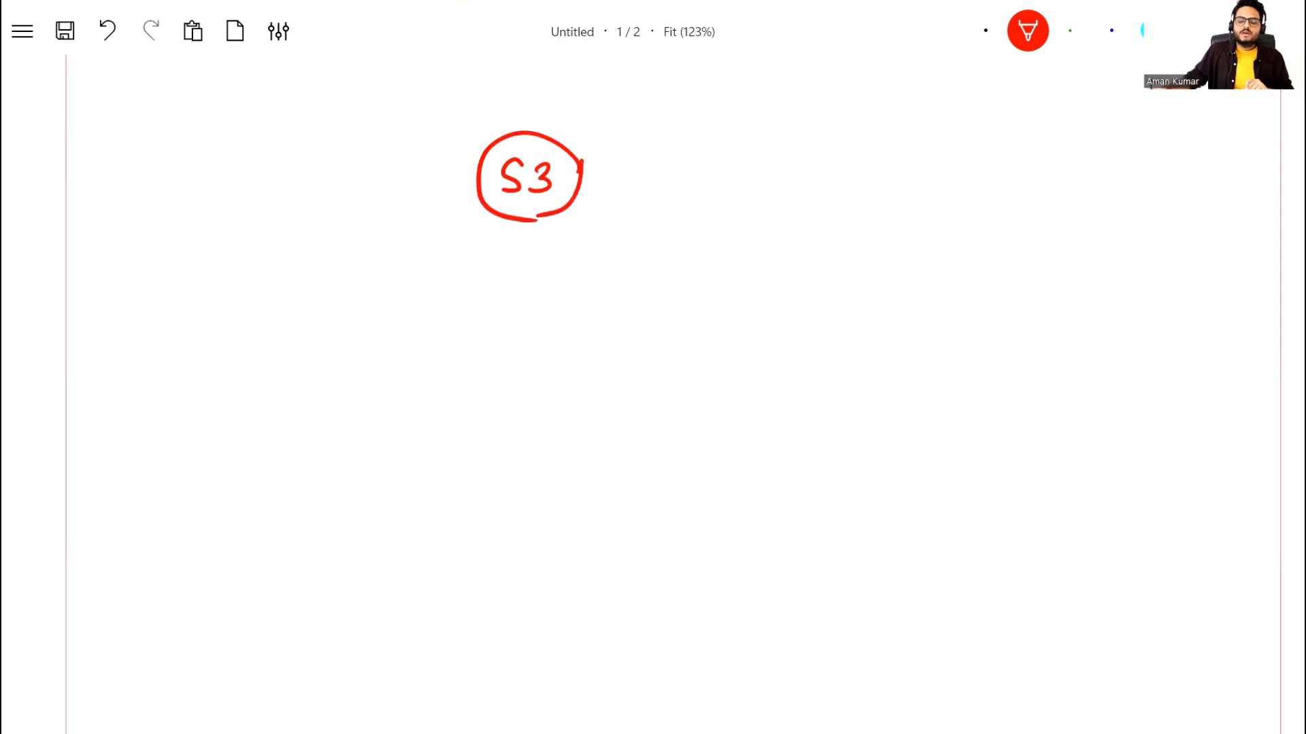
Draw two black arrows pointing to the S3 circle from its lower left, labelled "Sales" and "MKT"
{"action": "left_click", "coordinate": [985, 31]}
{"action": "mouse_move", "coordinate": [204, 282]}
{"action": "left_mouse_down"}
{"action": "mouse_move", "coordinate": [464, 216]}
{"action": "mouse_move", "coordinate": [444, 239]}
{"action": "left_mouse_up"}
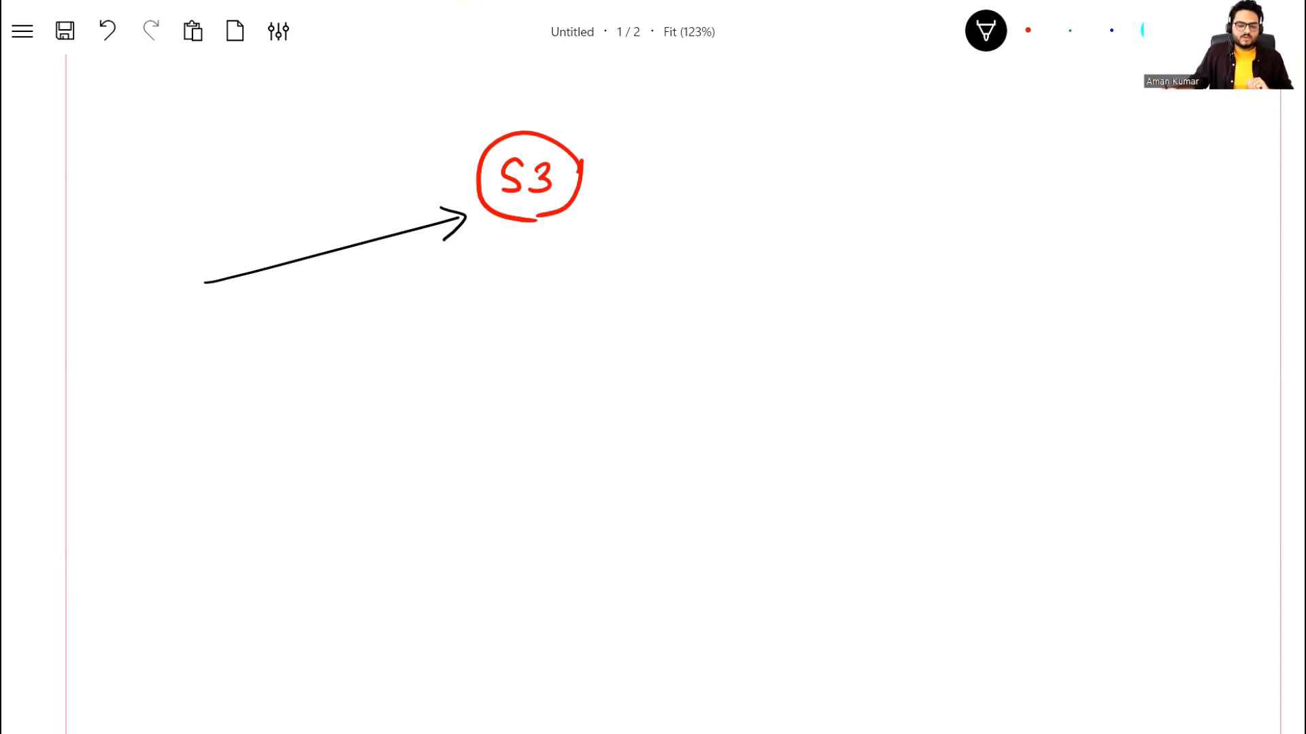
{"action": "left_click_drag", "start_coordinate": [275, 410], "coordinate": [510, 265]}
{"action": "mouse_move", "coordinate": [466, 269]}
{"action": "left_mouse_down"}
{"action": "mouse_move", "coordinate": [485, 268]}
{"action": "mouse_move", "coordinate": [496, 295]}
{"action": "left_mouse_up"}
{"action": "mouse_move", "coordinate": [307, 208]}
{"action": "left_mouse_down"}
{"action": "mouse_move", "coordinate": [298, 236]}
{"action": "mouse_move", "coordinate": [390, 199]}
{"action": "left_mouse_up"}
{"action": "left_click_drag", "start_coordinate": [353, 329], "coordinate": [386, 296]}
{"action": "mouse_move", "coordinate": [389, 287]}
{"action": "left_mouse_down"}
{"action": "mouse_move", "coordinate": [387, 314]}
{"action": "mouse_move", "coordinate": [407, 311]}
{"action": "mouse_move", "coordinate": [426, 278]}
{"action": "left_mouse_up"}
{"action": "left_click_drag", "start_coordinate": [416, 280], "coordinate": [417, 304]}
Draw black arrows labelled "SC" and "Inventory" pointing to S3, and link the two labels with blue lines meeting at a plus sign
{"action": "left_click_drag", "start_coordinate": [559, 240], "coordinate": [608, 378]}
{"action": "mouse_move", "coordinate": [552, 263]}
{"action": "left_mouse_down"}
{"action": "mouse_move", "coordinate": [579, 260]}
{"action": "mouse_move", "coordinate": [592, 297]}
{"action": "mouse_move", "coordinate": [632, 290]}
{"action": "left_mouse_up"}
{"action": "left_click_drag", "start_coordinate": [624, 216], "coordinate": [802, 288]}
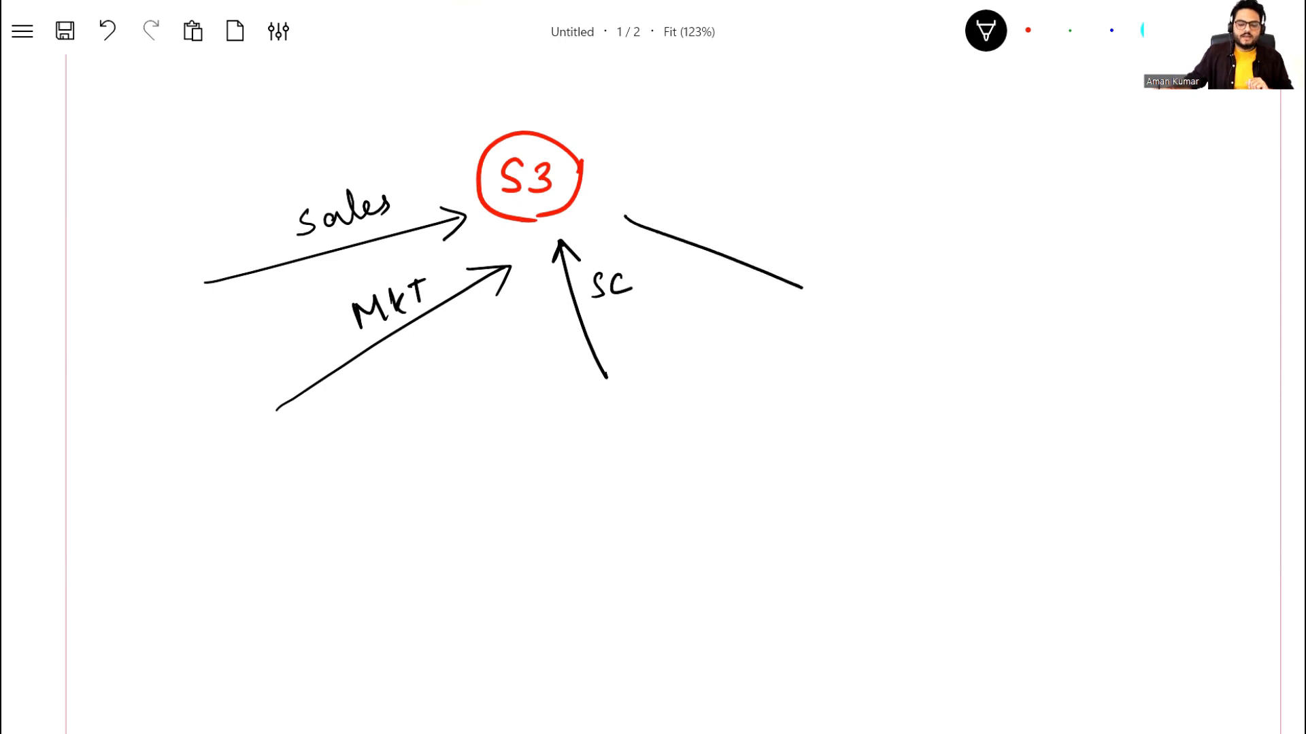
{"action": "mouse_move", "coordinate": [650, 206]}
{"action": "left_mouse_down"}
{"action": "mouse_move", "coordinate": [631, 231]}
{"action": "mouse_move", "coordinate": [644, 249]}
{"action": "left_mouse_up"}
{"action": "mouse_move", "coordinate": [699, 206]}
{"action": "left_mouse_down"}
{"action": "mouse_move", "coordinate": [699, 227]}
{"action": "mouse_move", "coordinate": [722, 235]}
{"action": "mouse_move", "coordinate": [751, 222]}
{"action": "mouse_move", "coordinate": [785, 244]}
{"action": "mouse_move", "coordinate": [882, 239]}
{"action": "left_mouse_up"}
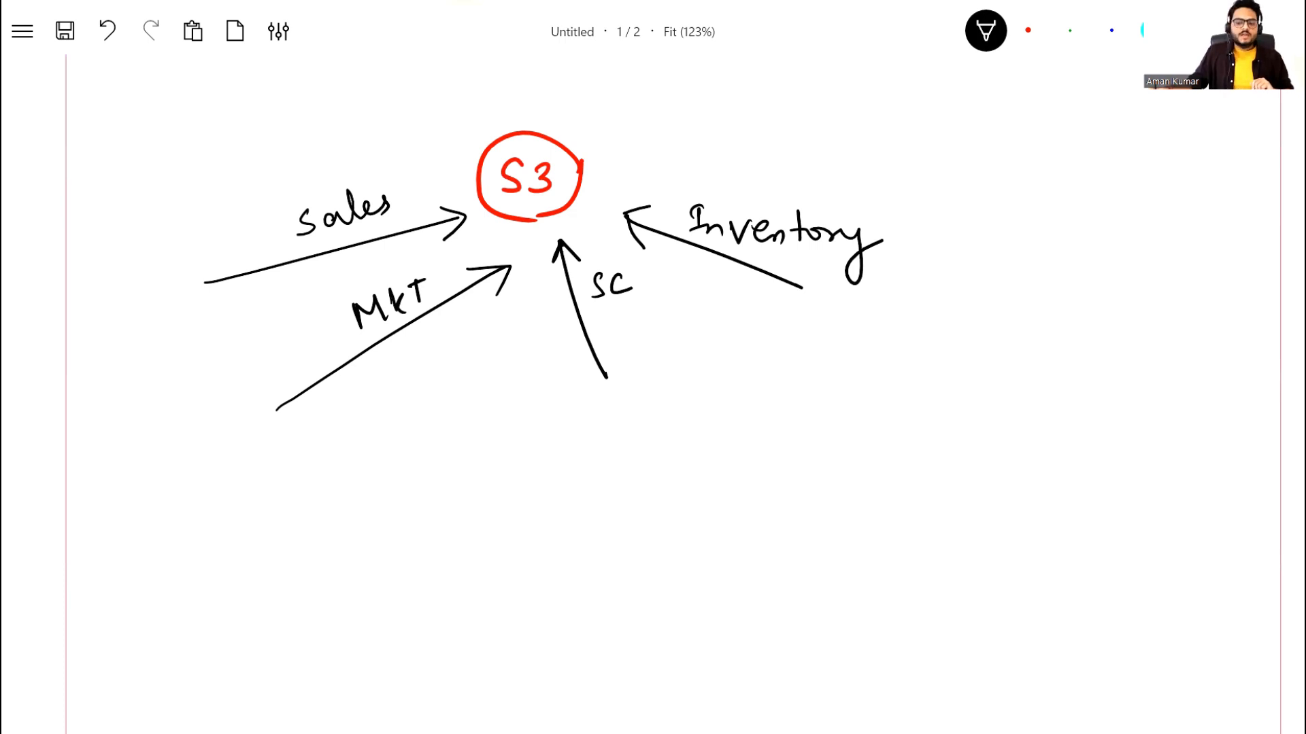
{"action": "left_click", "coordinate": [1111, 31]}
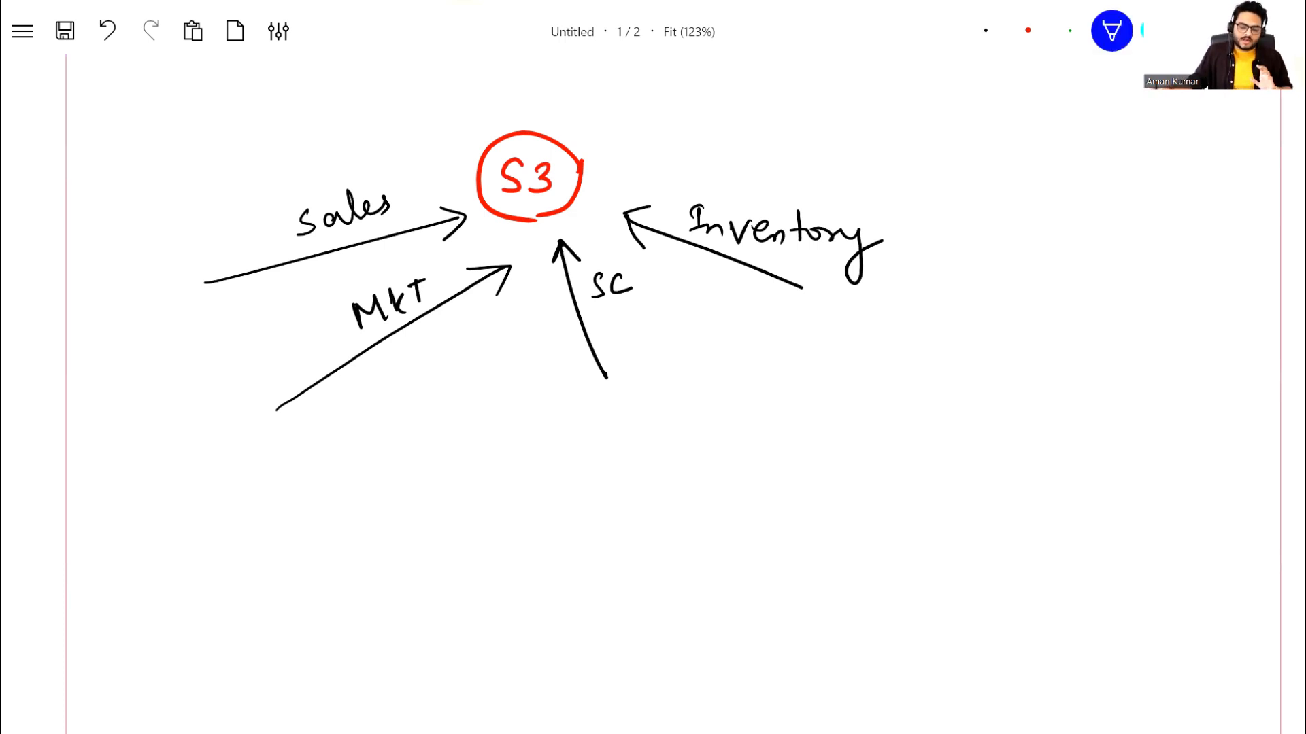
{"action": "mouse_move", "coordinate": [621, 321]}
{"action": "left_mouse_down"}
{"action": "mouse_move", "coordinate": [752, 380]}
{"action": "mouse_move", "coordinate": [798, 374]}
{"action": "mouse_move", "coordinate": [788, 387]}
{"action": "mouse_move", "coordinate": [850, 288]}
{"action": "left_mouse_up"}
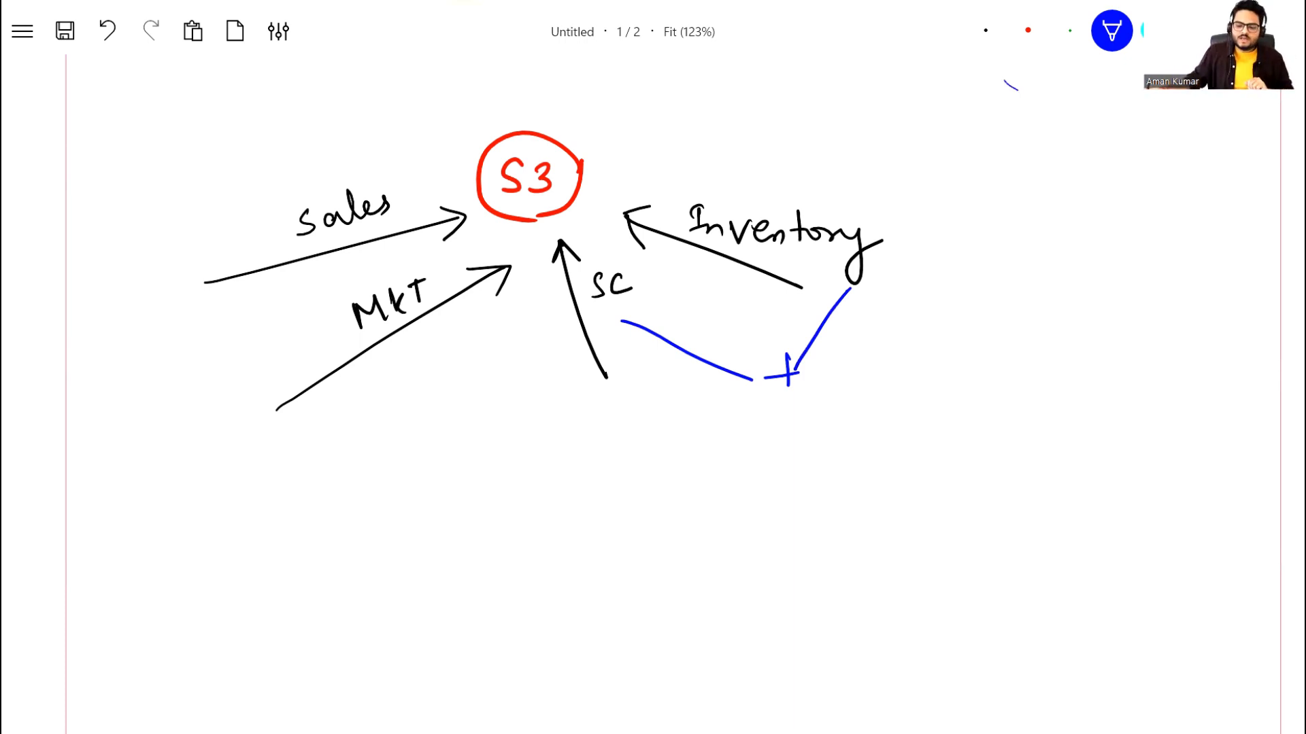
Write "Athena" in a black oval to the upper right of S3 and draw a red arrow from it to S3
{"action": "left_click", "coordinate": [986, 30]}
{"action": "mouse_move", "coordinate": [849, 113]}
{"action": "left_mouse_down"}
{"action": "mouse_move", "coordinate": [873, 91]}
{"action": "mouse_move", "coordinate": [886, 106]}
{"action": "left_mouse_up"}
{"action": "left_click_drag", "start_coordinate": [876, 94], "coordinate": [887, 92]}
{"action": "mouse_move", "coordinate": [896, 79]}
{"action": "left_mouse_down"}
{"action": "mouse_move", "coordinate": [925, 105]}
{"action": "mouse_move", "coordinate": [973, 102]}
{"action": "mouse_move", "coordinate": [982, 116]}
{"action": "left_mouse_up"}
{"action": "mouse_move", "coordinate": [1005, 103]}
{"action": "left_mouse_down"}
{"action": "mouse_move", "coordinate": [1000, 86]}
{"action": "mouse_move", "coordinate": [836, 134]}
{"action": "mouse_move", "coordinate": [998, 131]}
{"action": "mouse_move", "coordinate": [1007, 102]}
{"action": "left_mouse_up"}
{"action": "left_click", "coordinate": [1027, 30]}
{"action": "mouse_move", "coordinate": [828, 100]}
{"action": "left_mouse_down"}
{"action": "mouse_move", "coordinate": [636, 132]}
{"action": "mouse_move", "coordinate": [580, 161]}
{"action": "mouse_move", "coordinate": [625, 164]}
{"action": "left_mouse_up"}
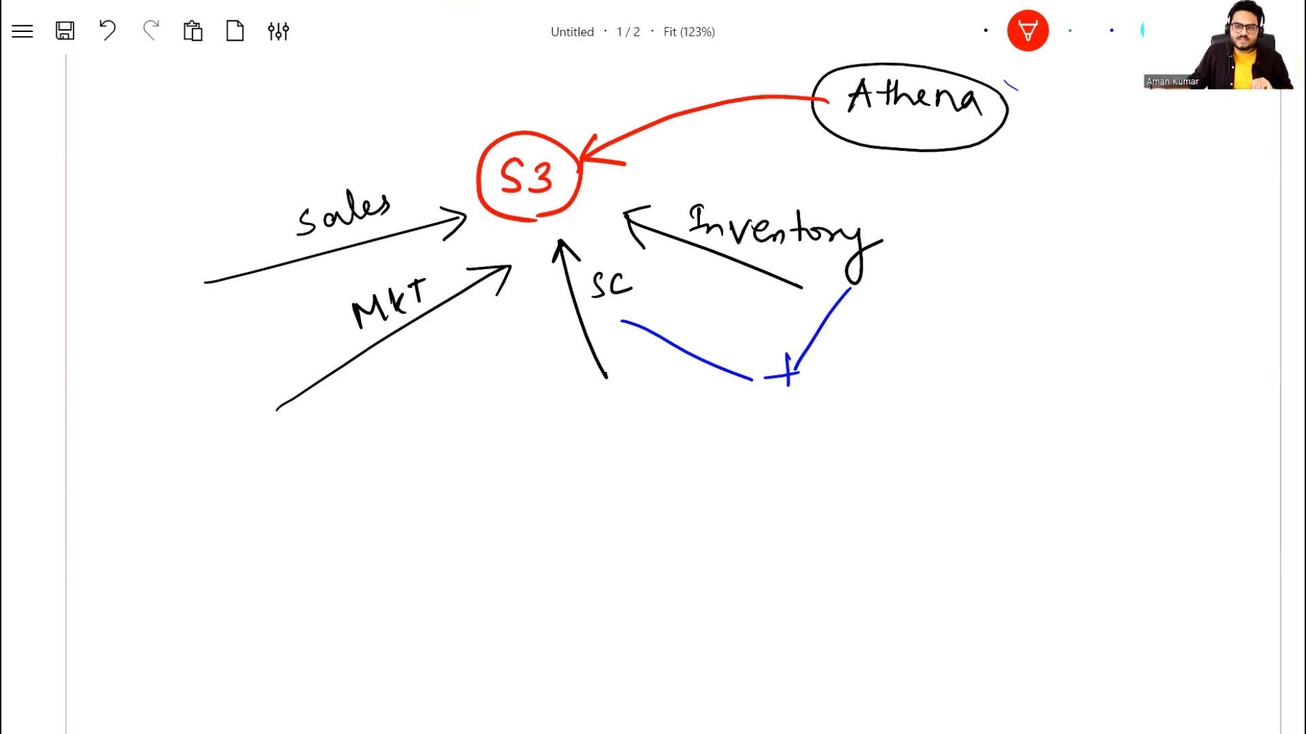
Write "GLUE" in blue inside an oval to the lower right of the S3 diagram
{"action": "left_click", "coordinate": [1111, 31]}
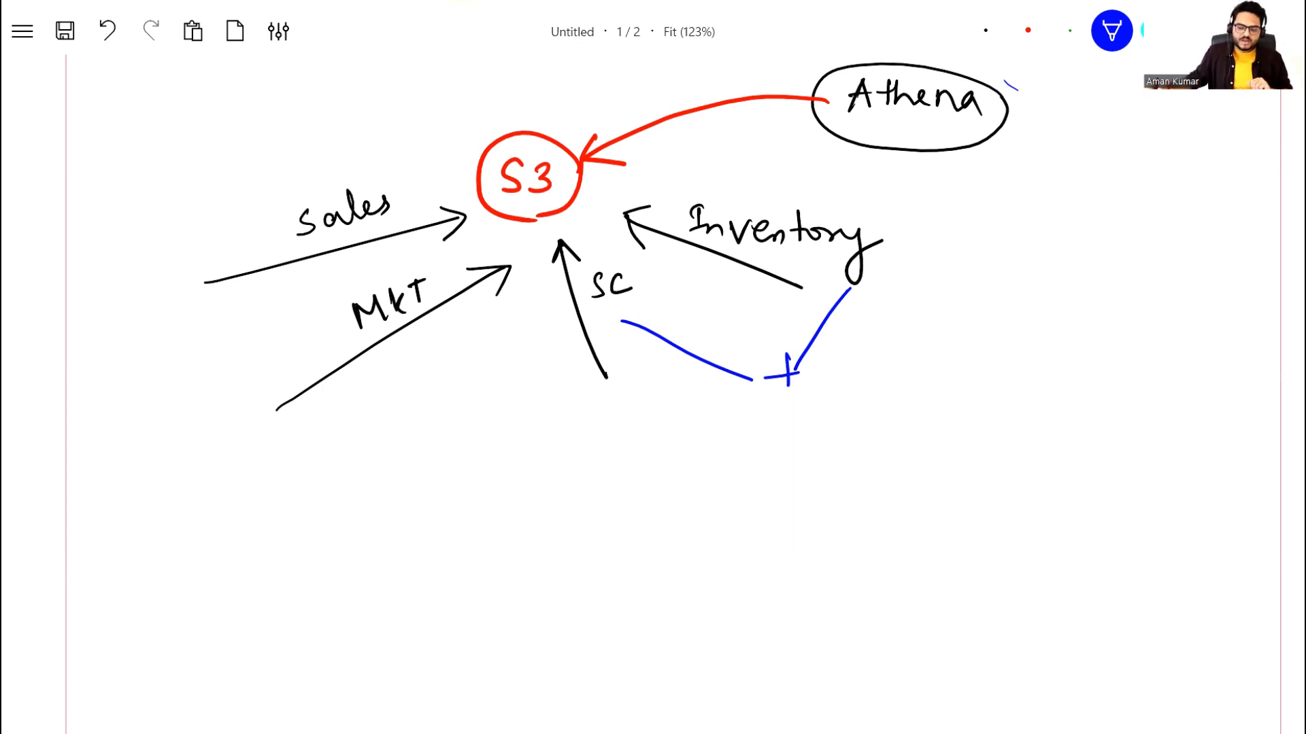
{"action": "mouse_move", "coordinate": [846, 498]}
{"action": "left_mouse_down"}
{"action": "mouse_move", "coordinate": [886, 505]}
{"action": "mouse_move", "coordinate": [887, 530]}
{"action": "mouse_move", "coordinate": [933, 523]}
{"action": "mouse_move", "coordinate": [966, 489]}
{"action": "left_mouse_up"}
{"action": "mouse_move", "coordinate": [984, 485]}
{"action": "left_mouse_down"}
{"action": "mouse_move", "coordinate": [982, 506]}
{"action": "mouse_move", "coordinate": [1008, 514]}
{"action": "left_mouse_up"}
{"action": "mouse_move", "coordinate": [983, 484]}
{"action": "left_mouse_down"}
{"action": "mouse_move", "coordinate": [1001, 480]}
{"action": "mouse_move", "coordinate": [1002, 498]}
{"action": "left_mouse_up"}
{"action": "mouse_move", "coordinate": [823, 468]}
{"action": "left_mouse_down"}
{"action": "mouse_move", "coordinate": [860, 563]}
{"action": "mouse_move", "coordinate": [1072, 518]}
{"action": "mouse_move", "coordinate": [897, 435]}
{"action": "mouse_move", "coordinate": [816, 479]}
{"action": "left_mouse_up"}
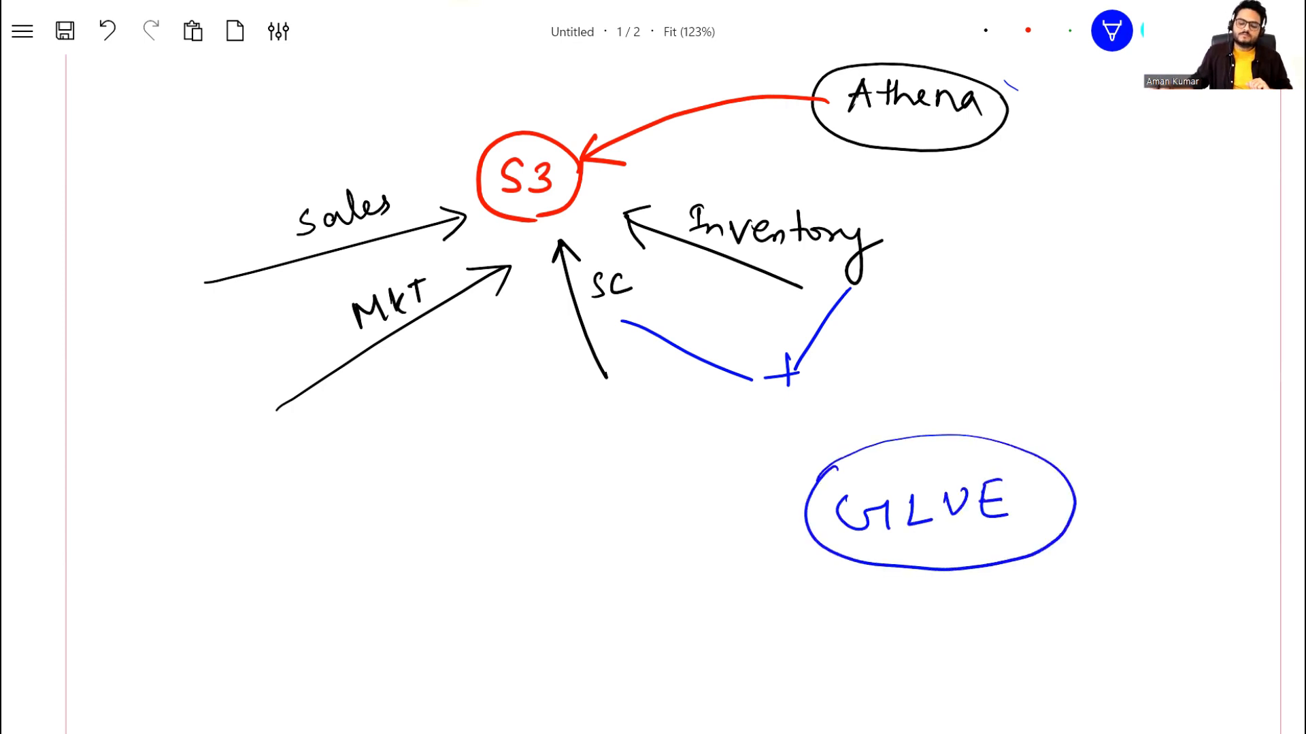
Draw a black arrow leading left from the GLUE oval and write "ETL" in black at its tip
{"action": "left_click", "coordinate": [986, 30]}
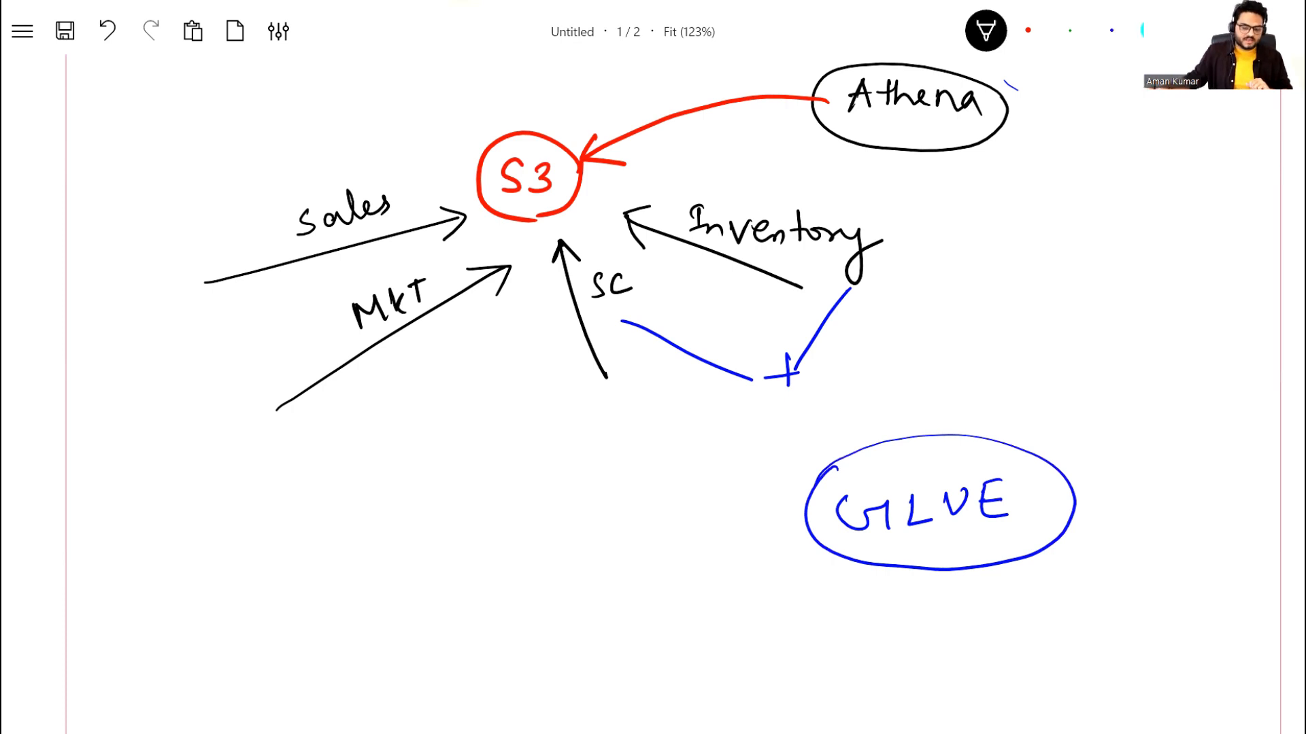
{"action": "mouse_move", "coordinate": [829, 474]}
{"action": "left_mouse_down"}
{"action": "mouse_move", "coordinate": [638, 469]}
{"action": "mouse_move", "coordinate": [654, 491]}
{"action": "left_mouse_up"}
{"action": "left_click_drag", "start_coordinate": [480, 470], "coordinate": [501, 506]}
{"action": "left_click_drag", "start_coordinate": [472, 470], "coordinate": [502, 467]}
{"action": "mouse_move", "coordinate": [482, 487]}
{"action": "left_mouse_down"}
{"action": "mouse_move", "coordinate": [544, 465]}
{"action": "mouse_move", "coordinate": [529, 504]}
{"action": "mouse_move", "coordinate": [590, 505]}
{"action": "left_mouse_up"}
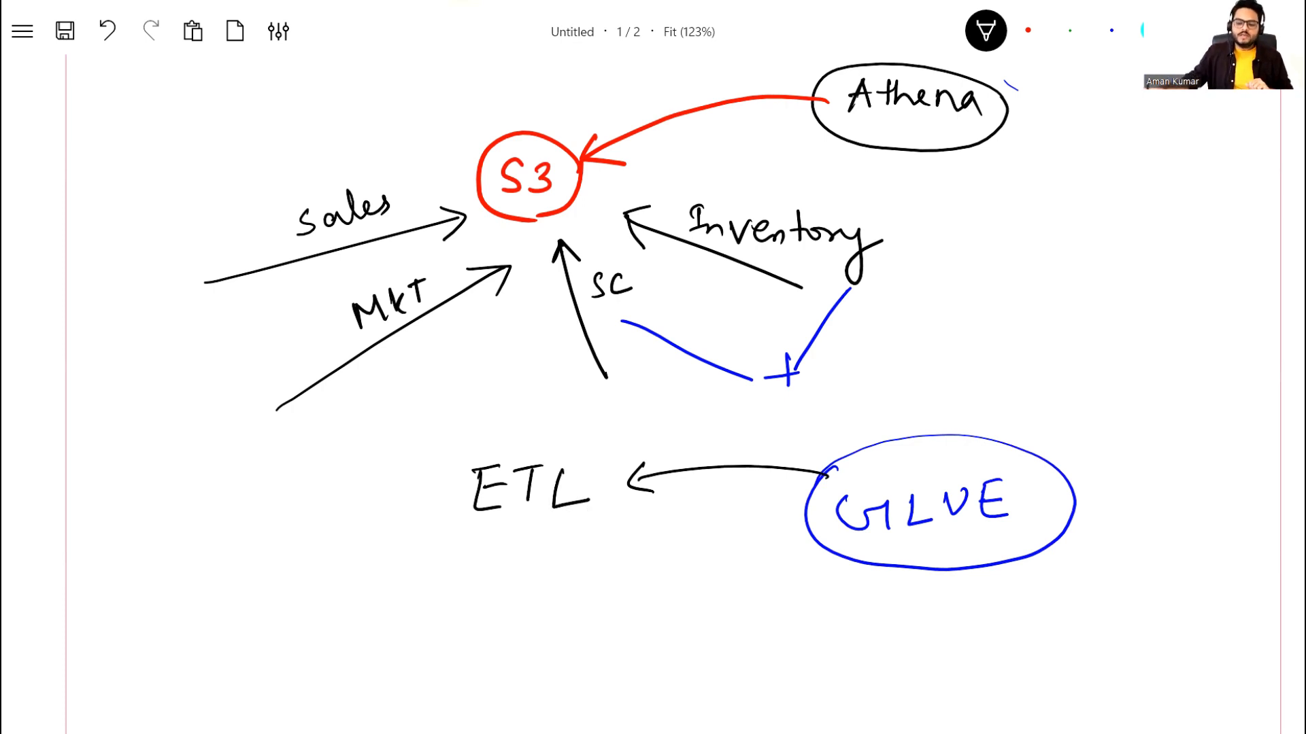
Draw three small blue arrows pointing down from the letters of "ETL"
{"action": "left_click", "coordinate": [1111, 30]}
{"action": "mouse_move", "coordinate": [483, 524]}
{"action": "left_mouse_down"}
{"action": "mouse_move", "coordinate": [443, 566]}
{"action": "mouse_move", "coordinate": [465, 565]}
{"action": "left_mouse_up"}
{"action": "mouse_move", "coordinate": [533, 516]}
{"action": "left_mouse_down"}
{"action": "mouse_move", "coordinate": [498, 565]}
{"action": "mouse_move", "coordinate": [520, 562]}
{"action": "left_mouse_up"}
{"action": "mouse_move", "coordinate": [574, 517]}
{"action": "left_mouse_down"}
{"action": "mouse_move", "coordinate": [536, 571]}
{"action": "mouse_move", "coordinate": [565, 561]}
{"action": "left_mouse_up"}
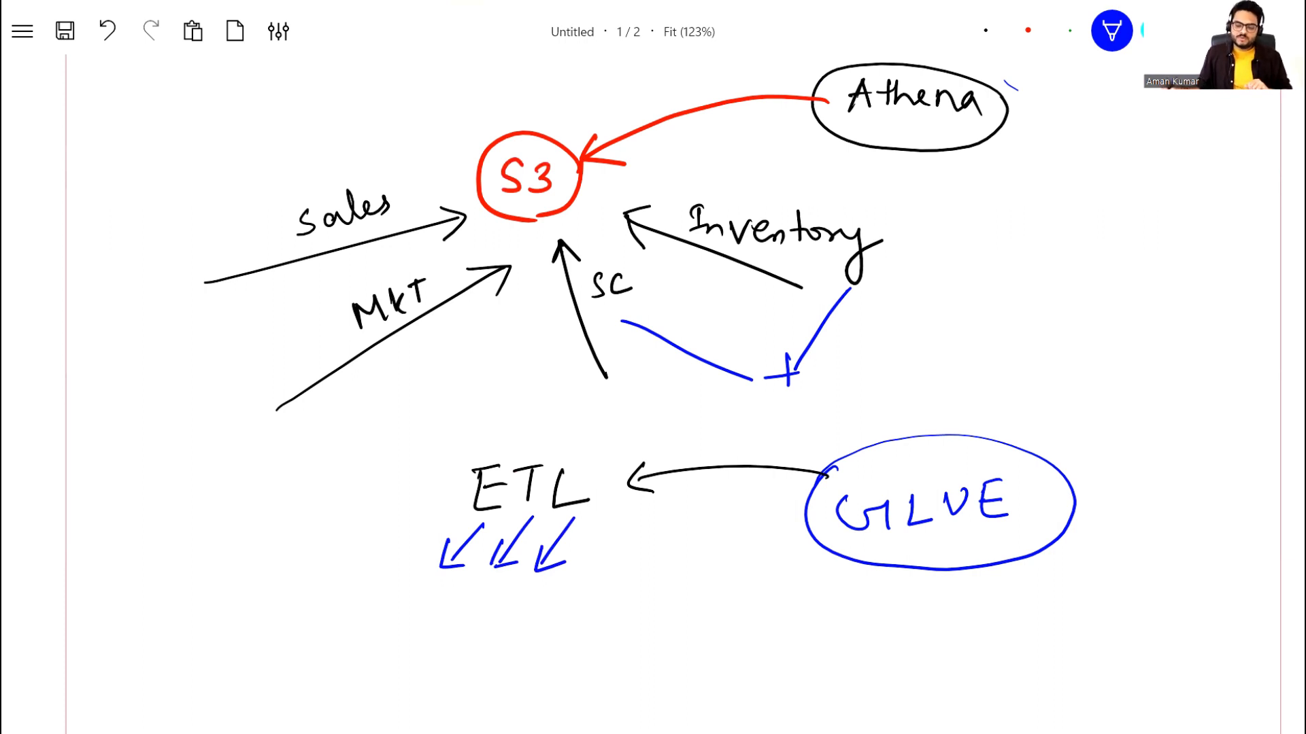
Write the table headings "Id", "Gender" and "Age" in blue in the blank space below the ETL diagram
{"action": "scroll", "coordinate": [653, 380], "scroll_direction": "down", "scroll_amount": 10}
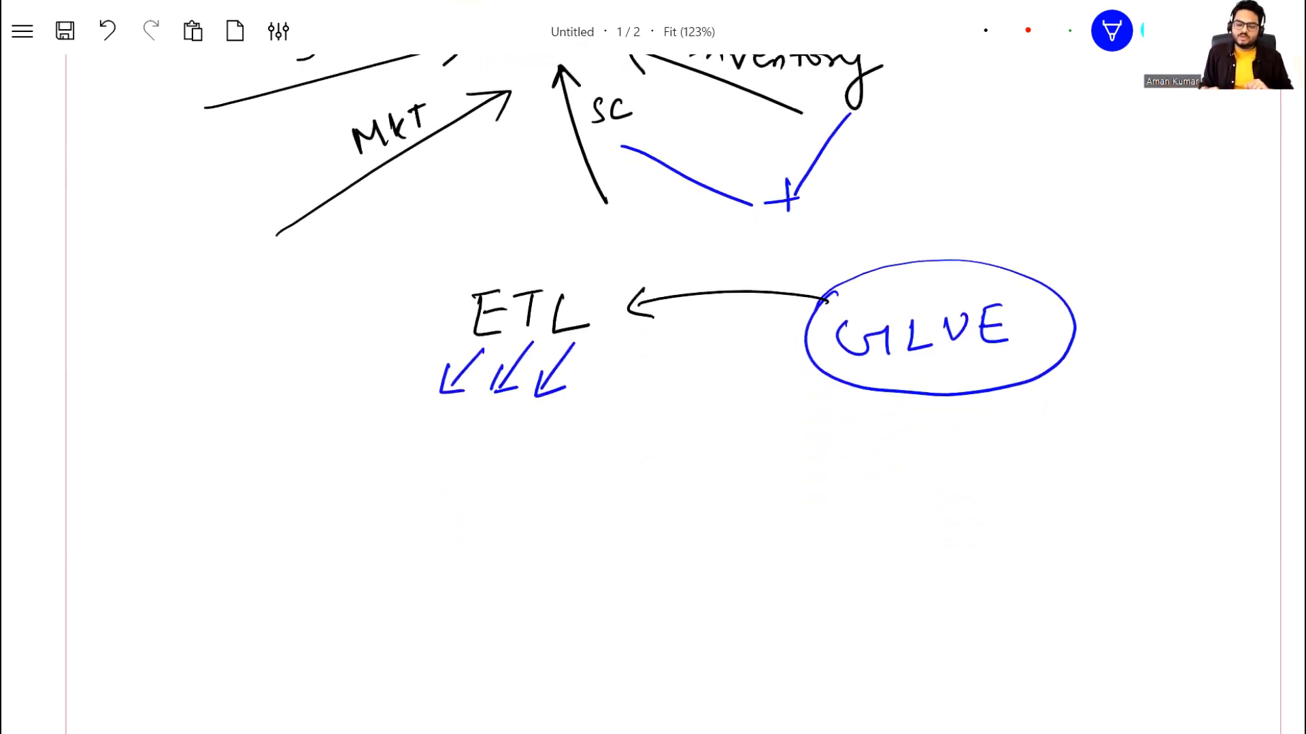
{"action": "scroll", "coordinate": [652, 380], "scroll_direction": "down", "scroll_amount": 2}
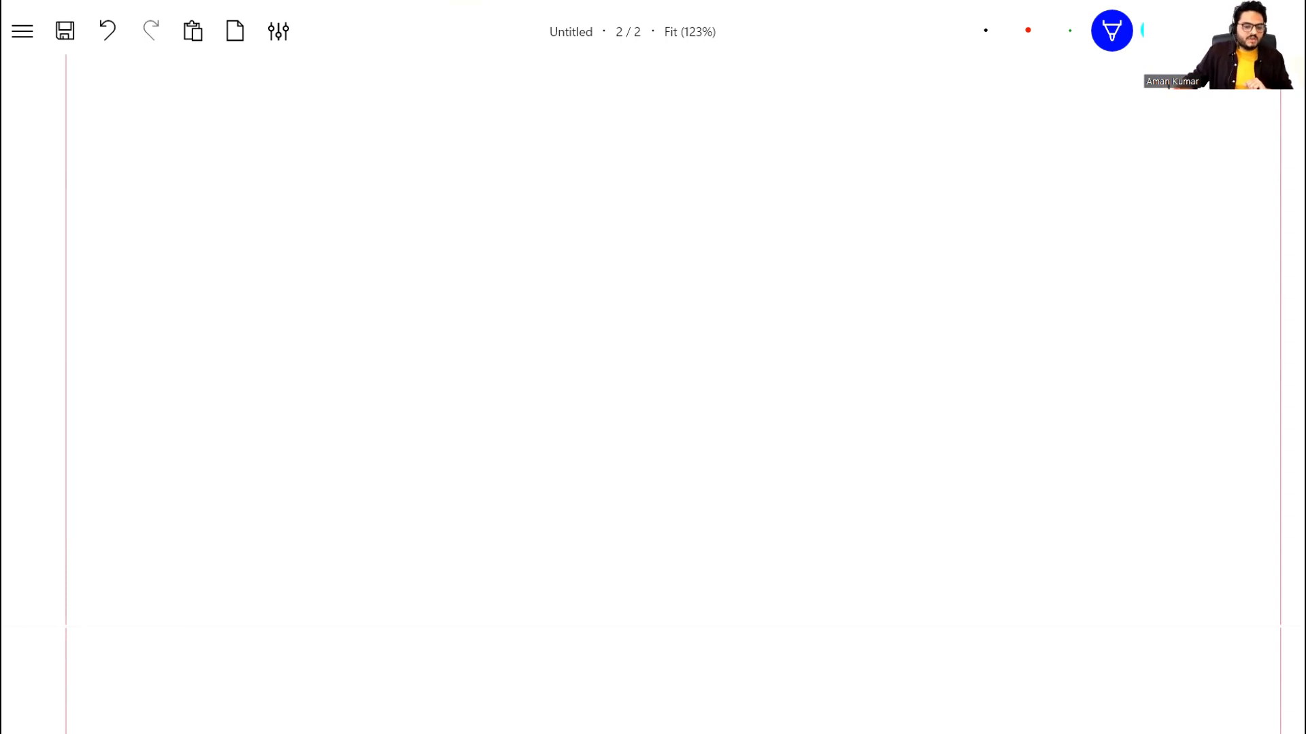
{"action": "left_click_drag", "start_coordinate": [225, 123], "coordinate": [226, 144]}
{"action": "left_click_drag", "start_coordinate": [216, 129], "coordinate": [233, 118]}
{"action": "left_click_drag", "start_coordinate": [220, 144], "coordinate": [260, 140]}
{"action": "mouse_move", "coordinate": [258, 131]}
{"action": "left_mouse_down"}
{"action": "mouse_move", "coordinate": [244, 141]}
{"action": "mouse_move", "coordinate": [261, 144]}
{"action": "left_mouse_up"}
{"action": "left_click_drag", "start_coordinate": [331, 115], "coordinate": [348, 146]}
{"action": "left_click_drag", "start_coordinate": [357, 133], "coordinate": [400, 142]}
{"action": "left_click_drag", "start_coordinate": [412, 112], "coordinate": [412, 143]}
{"action": "left_click_drag", "start_coordinate": [423, 135], "coordinate": [443, 133]}
{"action": "mouse_move", "coordinate": [446, 126]}
{"action": "left_mouse_down"}
{"action": "mouse_move", "coordinate": [546, 144]}
{"action": "mouse_move", "coordinate": [550, 131]}
{"action": "left_mouse_up"}
{"action": "mouse_move", "coordinate": [565, 119]}
{"action": "left_mouse_down"}
{"action": "mouse_move", "coordinate": [565, 169]}
{"action": "mouse_move", "coordinate": [598, 133]}
{"action": "left_mouse_up"}
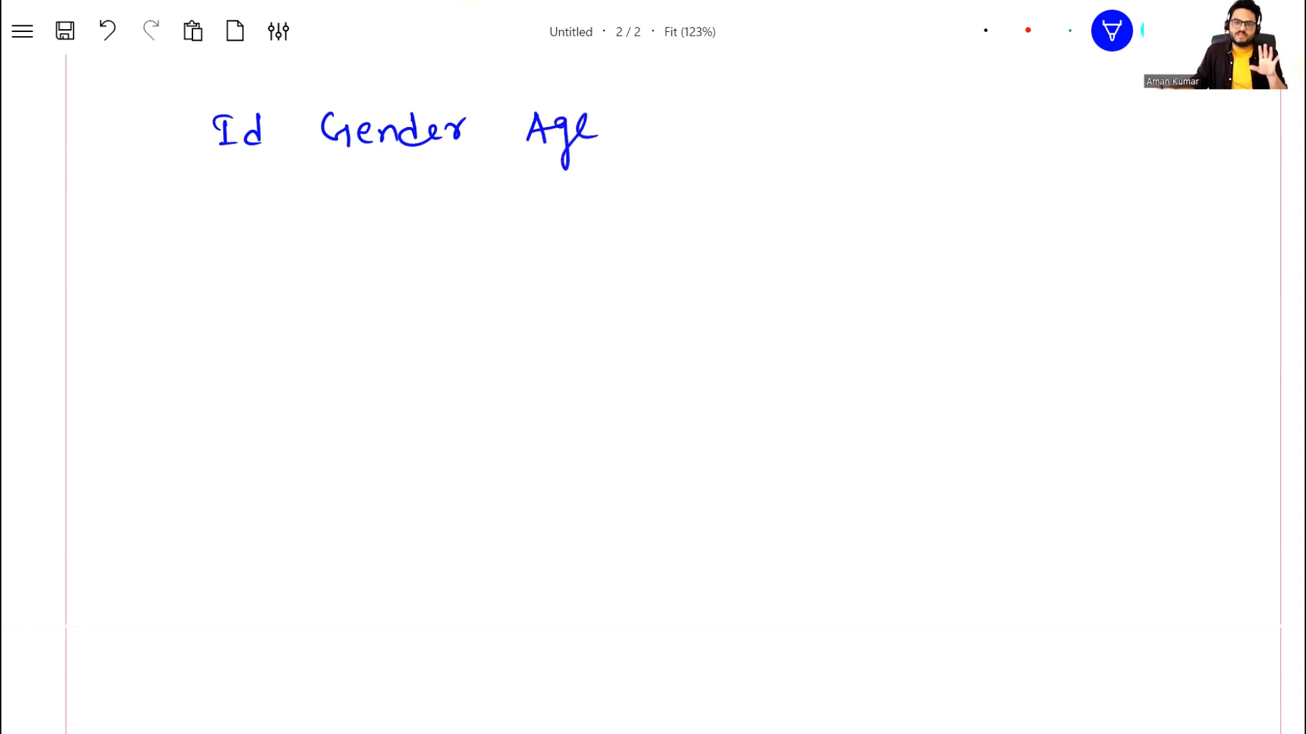
Write the values M, F, M and F in four rows under the Gender heading
{"action": "mouse_move", "coordinate": [378, 211]}
{"action": "left_mouse_down"}
{"action": "mouse_move", "coordinate": [381, 186]}
{"action": "mouse_move", "coordinate": [406, 204]}
{"action": "left_mouse_up"}
{"action": "left_click_drag", "start_coordinate": [382, 251], "coordinate": [384, 286]}
{"action": "mouse_move", "coordinate": [382, 255]}
{"action": "left_mouse_down"}
{"action": "mouse_move", "coordinate": [409, 246]}
{"action": "mouse_move", "coordinate": [411, 266]}
{"action": "left_mouse_up"}
{"action": "mouse_move", "coordinate": [373, 358]}
{"action": "left_mouse_down"}
{"action": "mouse_move", "coordinate": [385, 336]}
{"action": "mouse_move", "coordinate": [404, 360]}
{"action": "left_mouse_up"}
{"action": "mouse_move", "coordinate": [393, 404]}
{"action": "left_mouse_down"}
{"action": "mouse_move", "coordinate": [393, 440]}
{"action": "mouse_move", "coordinate": [420, 398]}
{"action": "left_mouse_up"}
{"action": "left_click_drag", "start_coordinate": [397, 422], "coordinate": [424, 417]}
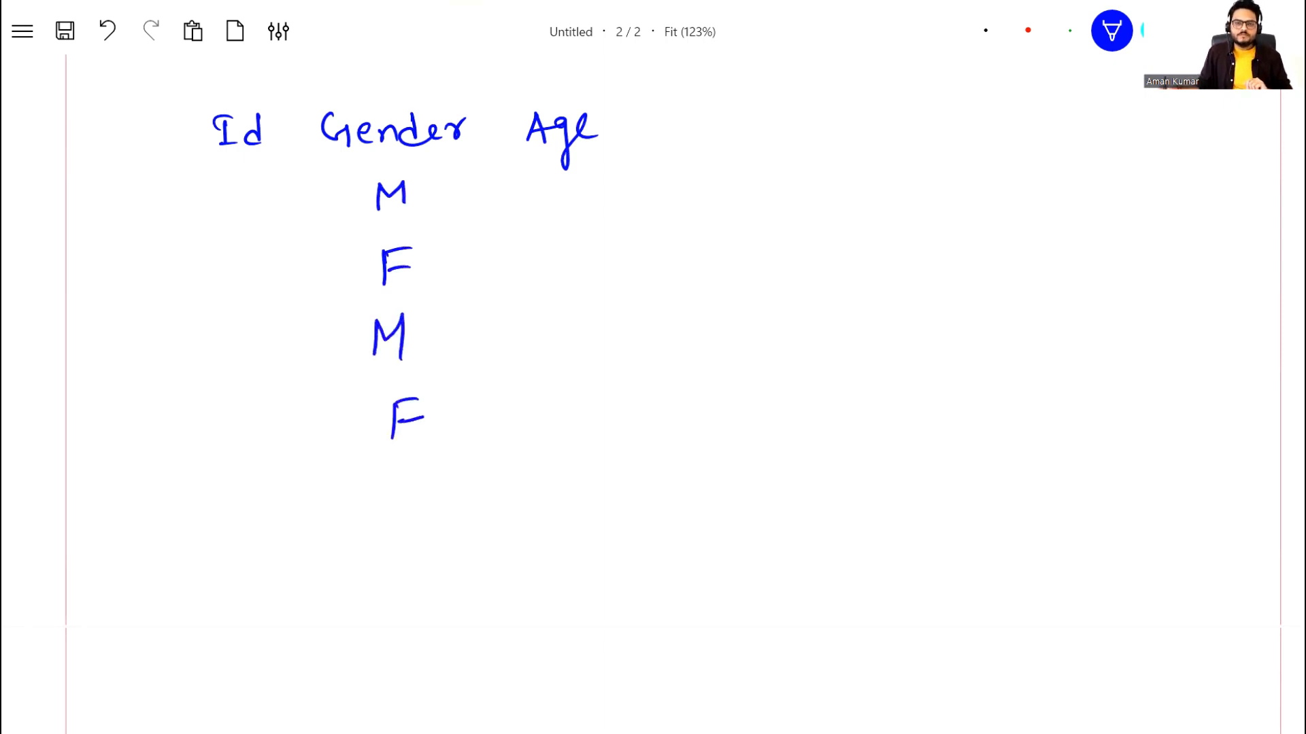
Write the values 20, 21, 55 and 65 in four rows under the Age heading
{"action": "left_click_drag", "start_coordinate": [528, 181], "coordinate": [544, 198]}
{"action": "mouse_move", "coordinate": [559, 184]}
{"action": "left_mouse_down"}
{"action": "mouse_move", "coordinate": [555, 195]}
{"action": "mouse_move", "coordinate": [552, 182]}
{"action": "left_mouse_up"}
{"action": "left_click_drag", "start_coordinate": [524, 243], "coordinate": [556, 265]}
{"action": "mouse_move", "coordinate": [540, 314]}
{"action": "left_mouse_down"}
{"action": "mouse_move", "coordinate": [517, 316]}
{"action": "mouse_move", "coordinate": [514, 343]}
{"action": "mouse_move", "coordinate": [561, 334]}
{"action": "mouse_move", "coordinate": [540, 348]}
{"action": "left_mouse_up"}
{"action": "left_click", "coordinate": [523, 401]}
{"action": "mouse_move", "coordinate": [522, 400]}
{"action": "left_mouse_down"}
{"action": "mouse_move", "coordinate": [518, 418]}
{"action": "mouse_move", "coordinate": [568, 416]}
{"action": "mouse_move", "coordinate": [544, 428]}
{"action": "left_mouse_up"}
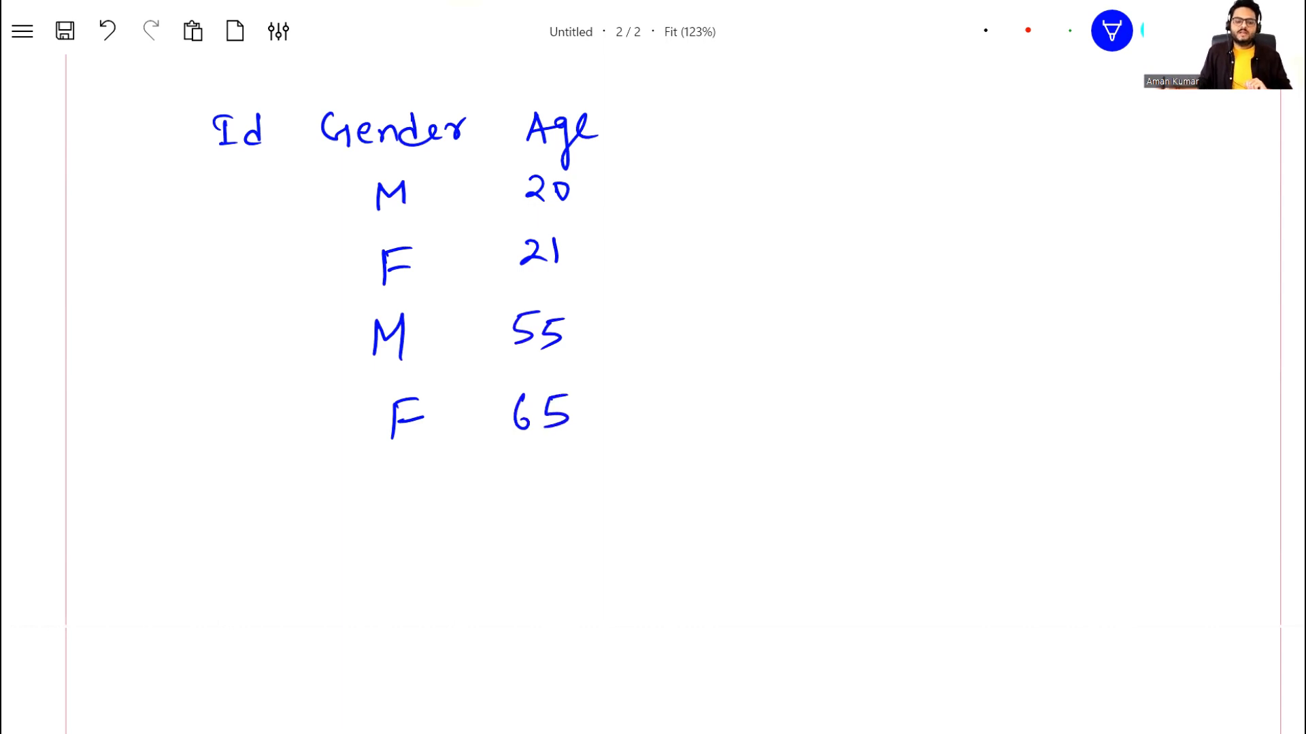
Add red double check marks above "Gender" and below GLUE, and draw a red curved arrow from Gender over the Age column
{"action": "left_click", "coordinate": [1027, 30]}
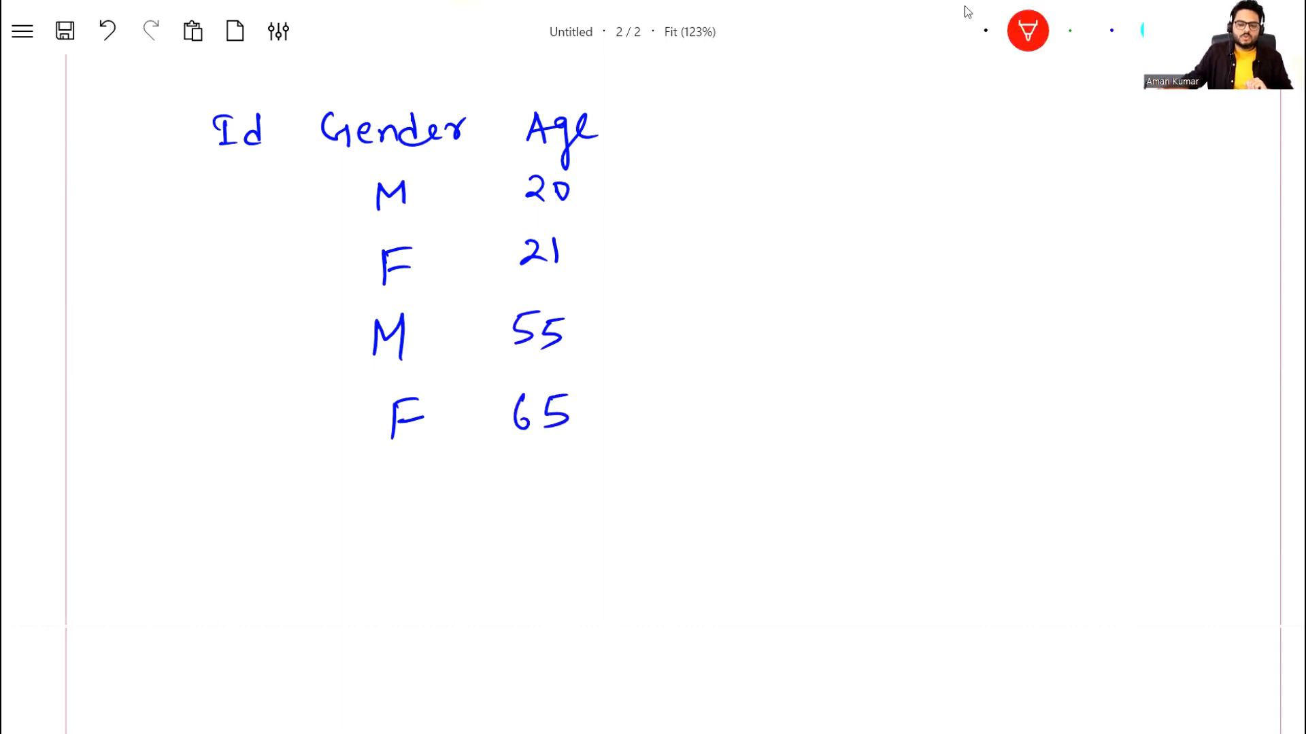
{"action": "left_click_drag", "start_coordinate": [368, 86], "coordinate": [487, 79]}
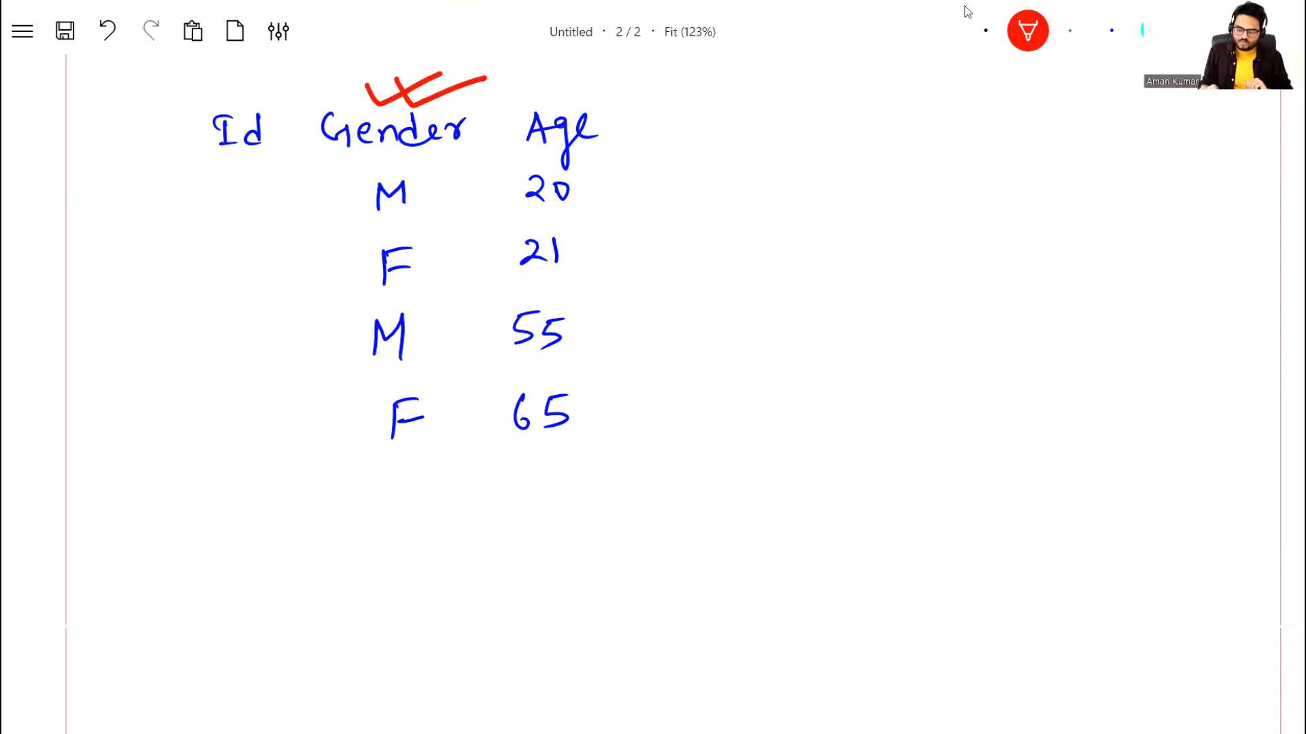
{"action": "scroll", "coordinate": [968, 11], "scroll_direction": "up", "scroll_amount": 5}
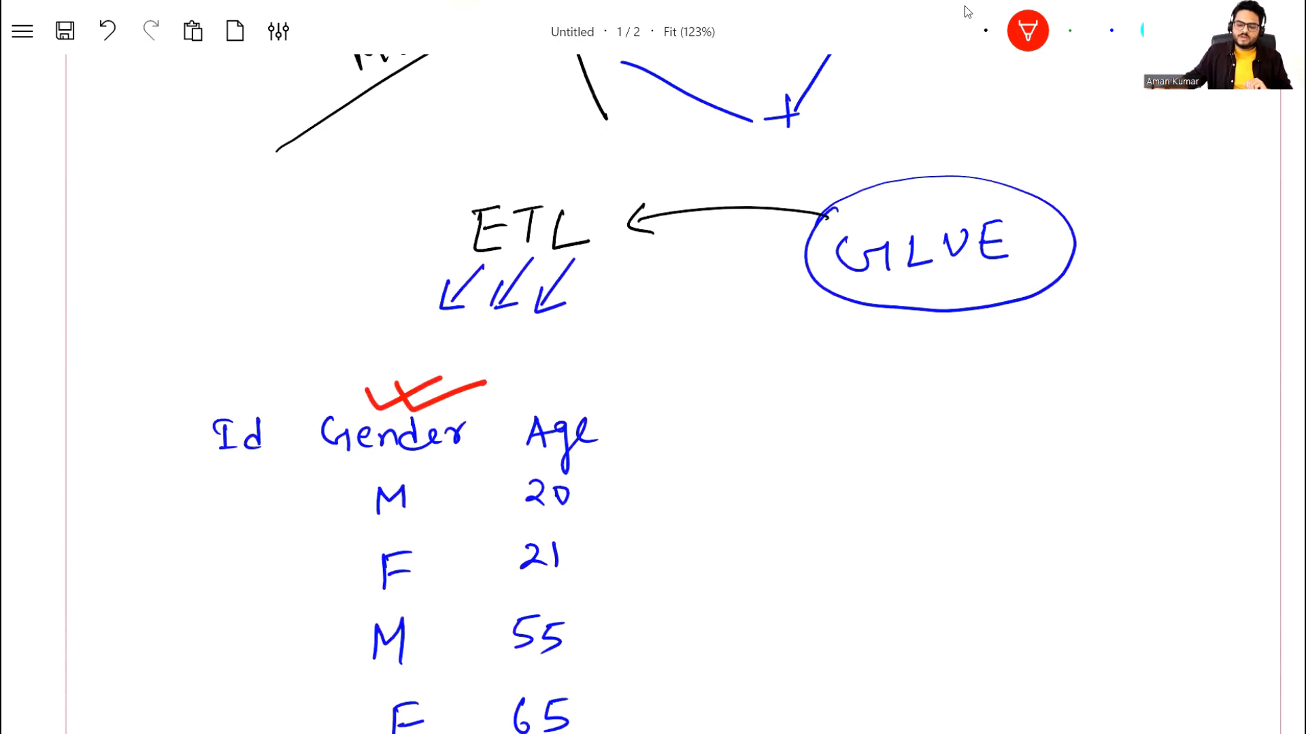
{"action": "left_click_drag", "start_coordinate": [828, 326], "coordinate": [933, 327]}
{"action": "mouse_move", "coordinate": [450, 421]}
{"action": "left_mouse_down"}
{"action": "mouse_move", "coordinate": [702, 421]}
{"action": "mouse_move", "coordinate": [724, 401]}
{"action": "left_mouse_up"}
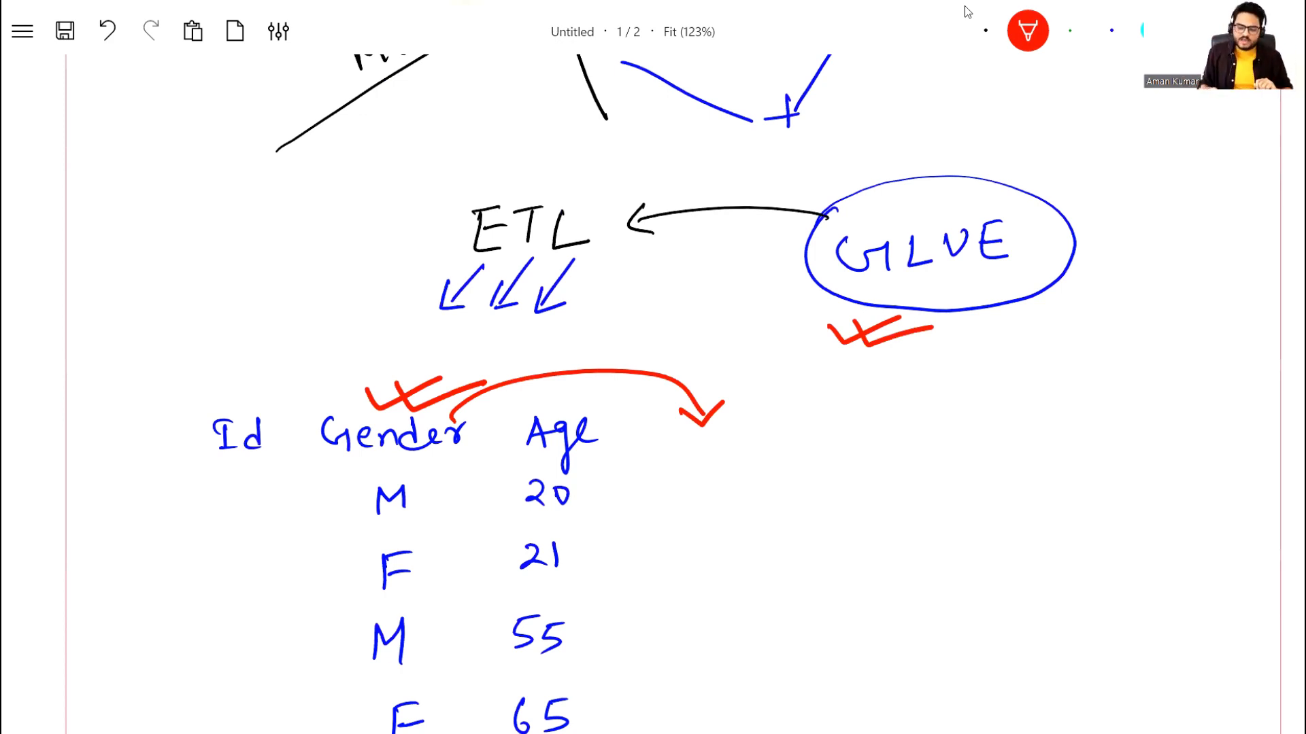
Add a red check mark beside the boxed "Glue job" in the third agenda item
{"action": "scroll", "coordinate": [967, 11], "scroll_direction": "down", "scroll_amount": 2}
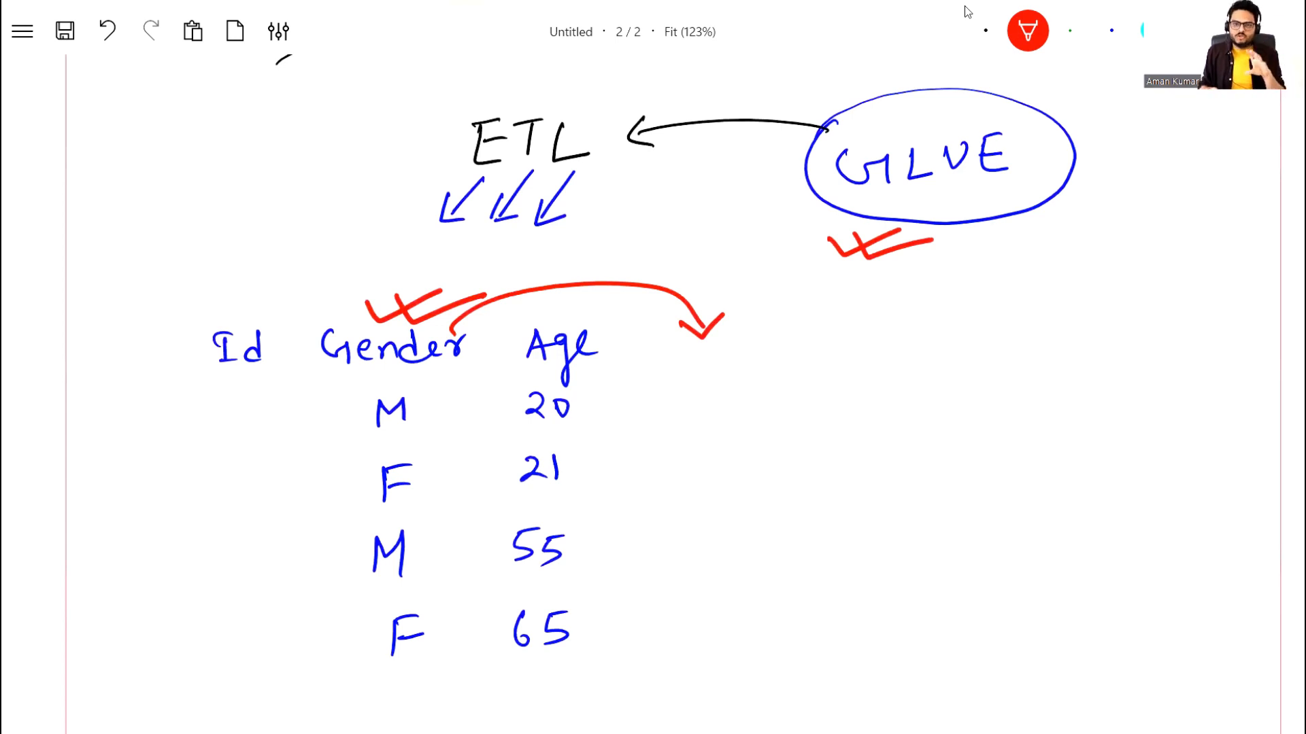
{"action": "scroll", "coordinate": [967, 12], "scroll_direction": "up", "scroll_amount": 10}
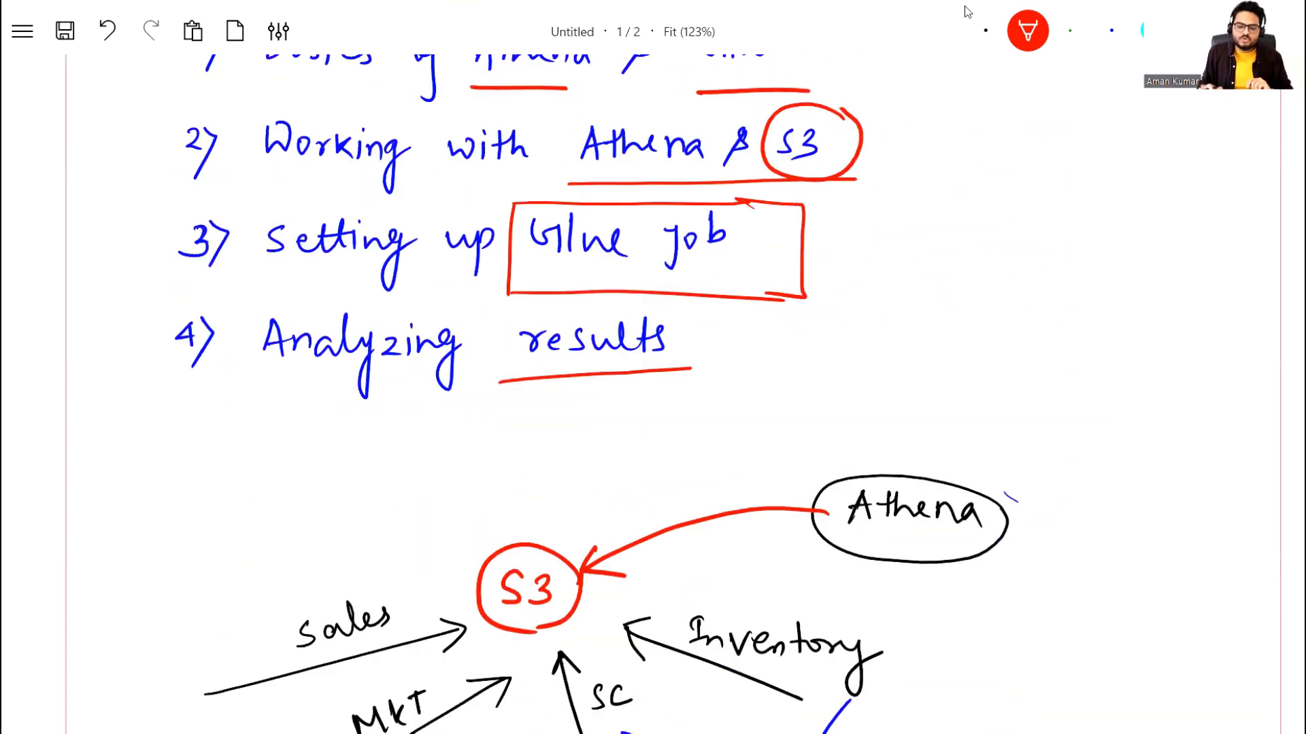
{"action": "left_click_drag", "start_coordinate": [763, 235], "coordinate": [890, 219]}
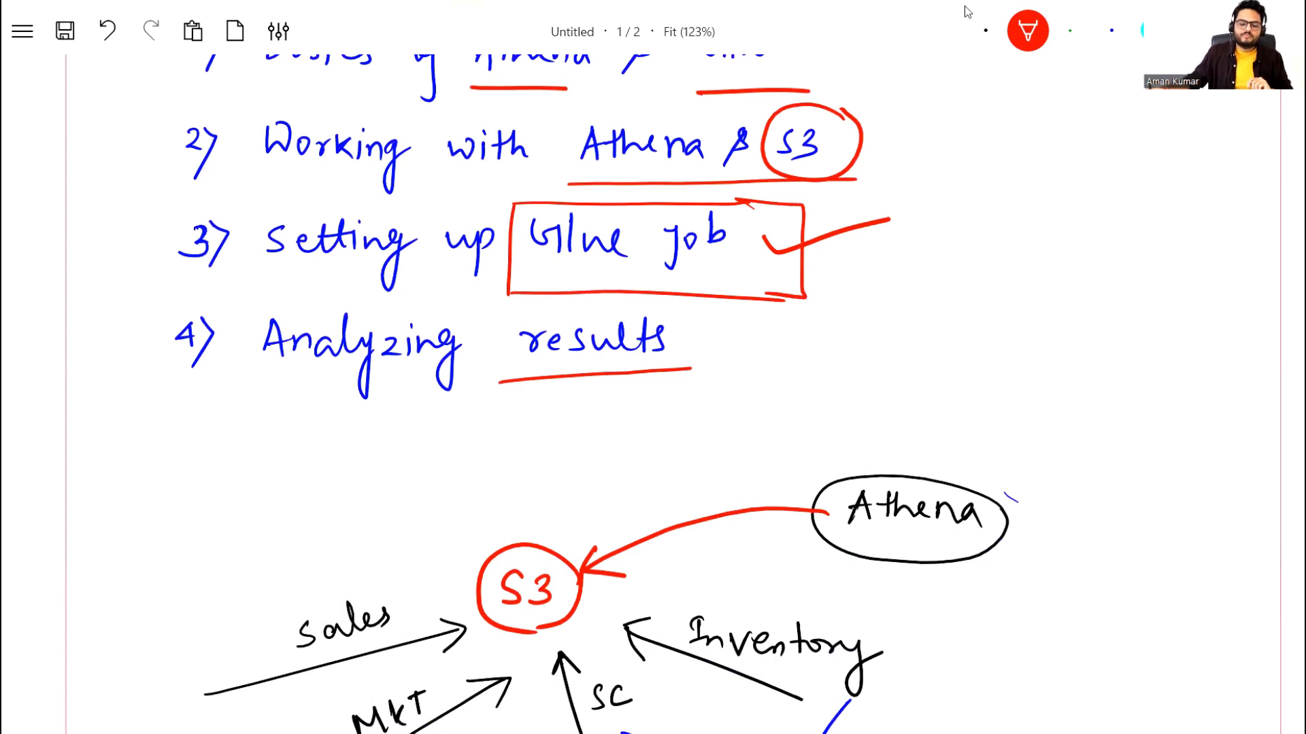
Write "CRAWLER" in black below the Gender and Age table and underline it
{"action": "scroll", "coordinate": [967, 12], "scroll_direction": "down", "scroll_amount": 10}
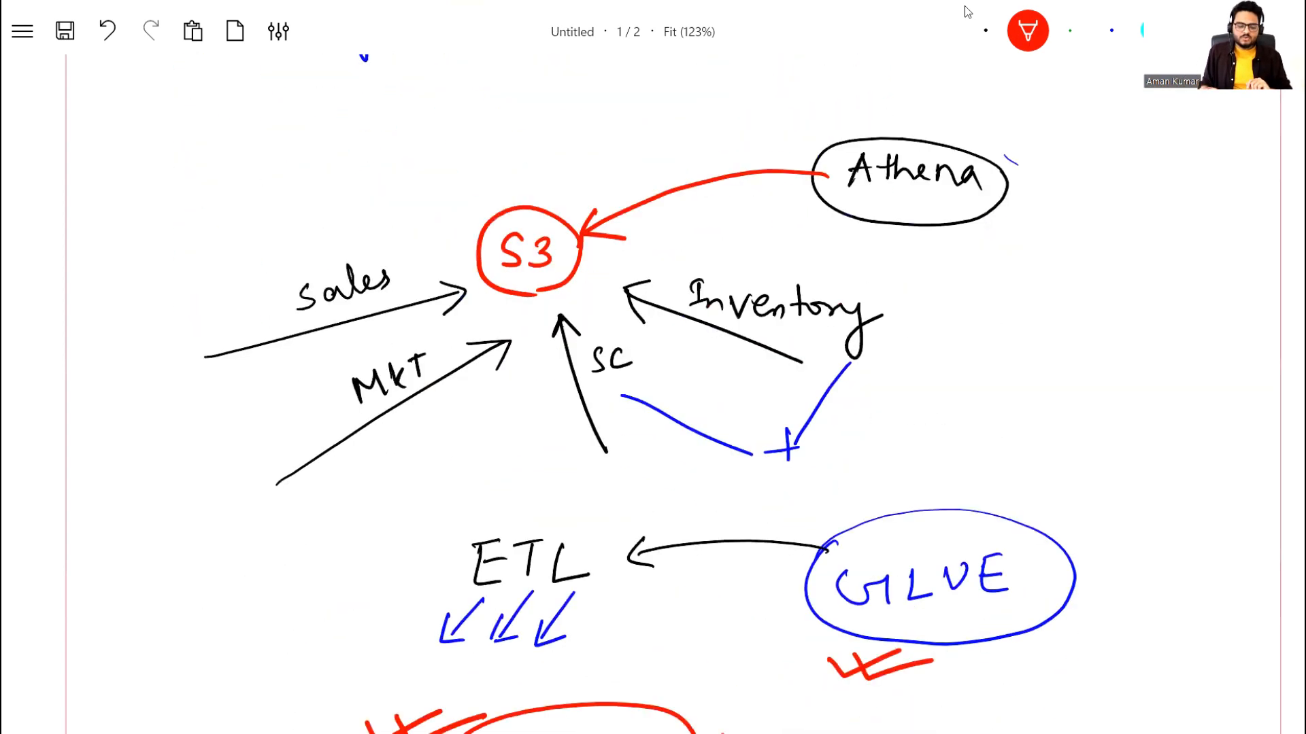
{"action": "scroll", "coordinate": [968, 11], "scroll_direction": "down", "scroll_amount": 3}
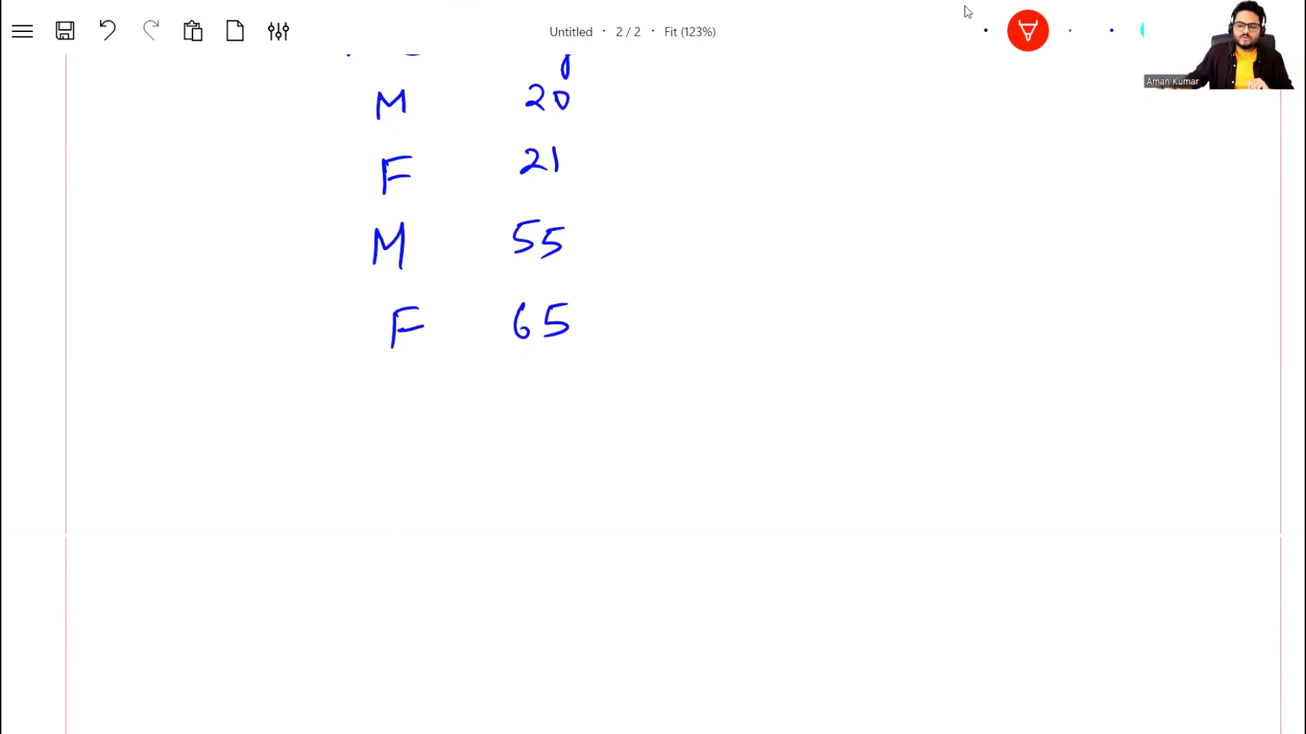
{"action": "left_click", "coordinate": [985, 30]}
{"action": "mouse_move", "coordinate": [284, 435]}
{"action": "left_mouse_down"}
{"action": "mouse_move", "coordinate": [261, 446]}
{"action": "mouse_move", "coordinate": [288, 456]}
{"action": "left_mouse_up"}
{"action": "mouse_move", "coordinate": [300, 434]}
{"action": "left_mouse_down"}
{"action": "mouse_move", "coordinate": [296, 457]}
{"action": "mouse_move", "coordinate": [345, 458]}
{"action": "mouse_move", "coordinate": [342, 447]}
{"action": "left_mouse_up"}
{"action": "mouse_move", "coordinate": [353, 429]}
{"action": "left_mouse_down"}
{"action": "mouse_move", "coordinate": [358, 441]}
{"action": "mouse_move", "coordinate": [378, 429]}
{"action": "mouse_move", "coordinate": [402, 454]}
{"action": "left_mouse_up"}
{"action": "mouse_move", "coordinate": [414, 427]}
{"action": "left_mouse_down"}
{"action": "mouse_move", "coordinate": [431, 454]}
{"action": "mouse_move", "coordinate": [436, 425]}
{"action": "left_mouse_up"}
{"action": "left_click_drag", "start_coordinate": [417, 442], "coordinate": [445, 457]}
{"action": "left_click_drag", "start_coordinate": [447, 429], "coordinate": [497, 474]}
{"action": "left_click_drag", "start_coordinate": [258, 487], "coordinate": [546, 489]}
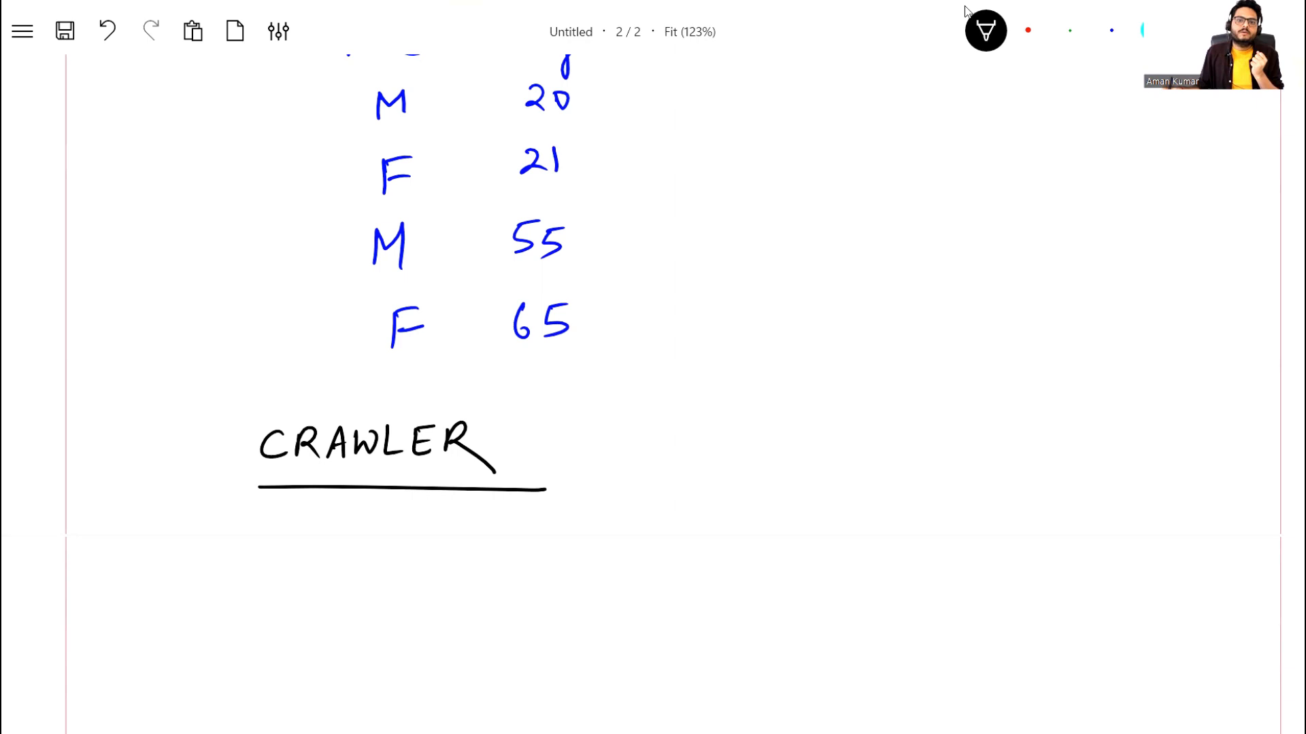
Draw a black arrow from CRAWLER to a circled "S3", and another from there to a circled "B1"
{"action": "mouse_move", "coordinate": [502, 431]}
{"action": "left_mouse_down"}
{"action": "mouse_move", "coordinate": [631, 403]}
{"action": "mouse_move", "coordinate": [614, 418]}
{"action": "left_mouse_up"}
{"action": "mouse_move", "coordinate": [661, 381]}
{"action": "left_mouse_down"}
{"action": "mouse_move", "coordinate": [648, 407]}
{"action": "mouse_move", "coordinate": [678, 404]}
{"action": "mouse_move", "coordinate": [639, 391]}
{"action": "mouse_move", "coordinate": [792, 368]}
{"action": "left_mouse_up"}
{"action": "left_click", "coordinate": [676, 384]}
{"action": "mouse_move", "coordinate": [793, 368]}
{"action": "left_mouse_down"}
{"action": "mouse_move", "coordinate": [780, 385]}
{"action": "mouse_move", "coordinate": [864, 356]}
{"action": "left_mouse_up"}
{"action": "mouse_move", "coordinate": [872, 329]}
{"action": "left_mouse_down"}
{"action": "mouse_move", "coordinate": [886, 347]}
{"action": "mouse_move", "coordinate": [818, 382]}
{"action": "mouse_move", "coordinate": [884, 338]}
{"action": "left_mouse_up"}
Draw small black arrows pointing right beneath the S3 and B1 circles, and reinforce their arrowheads
{"action": "mouse_move", "coordinate": [651, 435]}
{"action": "left_mouse_down"}
{"action": "mouse_move", "coordinate": [706, 428]}
{"action": "mouse_move", "coordinate": [707, 440]}
{"action": "left_mouse_up"}
{"action": "left_click_drag", "start_coordinate": [803, 412], "coordinate": [865, 402]}
{"action": "left_click_drag", "start_coordinate": [849, 396], "coordinate": [865, 402]}
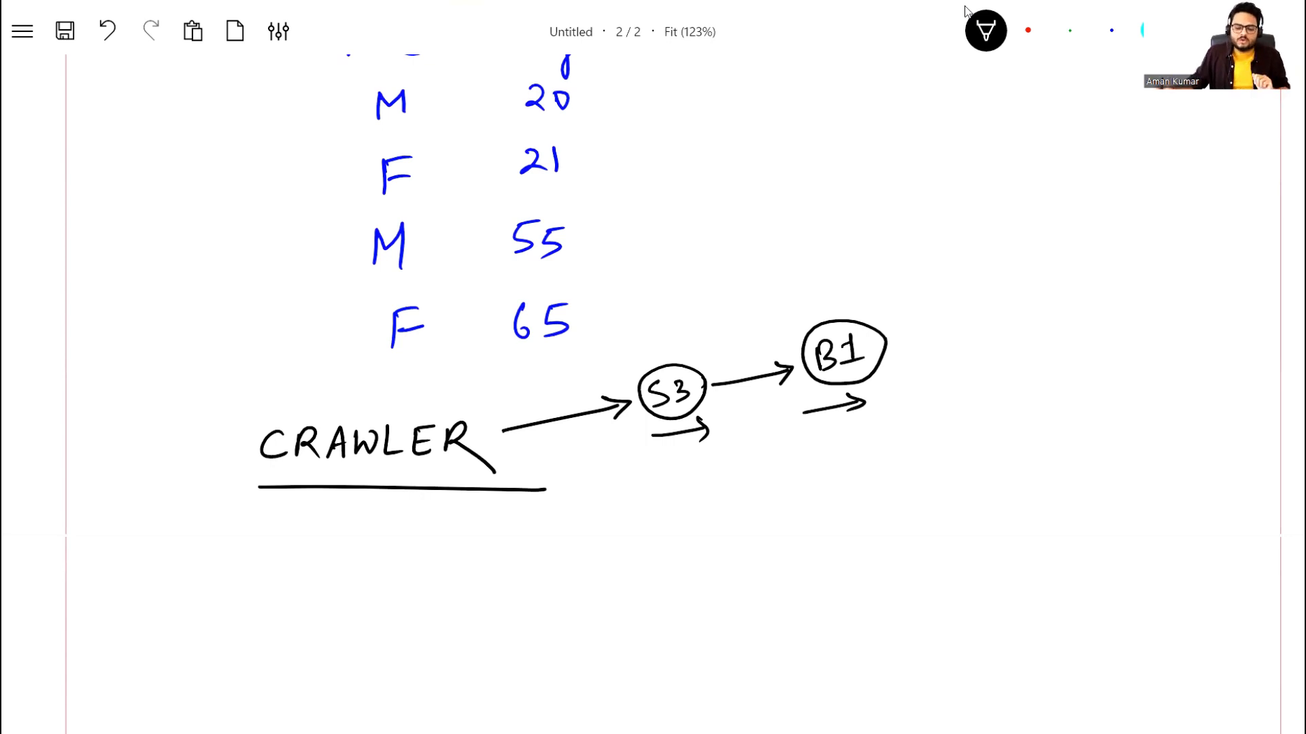
{"action": "mouse_move", "coordinate": [669, 434]}
{"action": "left_mouse_down"}
{"action": "mouse_move", "coordinate": [704, 429]}
{"action": "mouse_move", "coordinate": [697, 442]}
{"action": "left_mouse_up"}
{"action": "left_click_drag", "start_coordinate": [848, 393], "coordinate": [854, 417]}
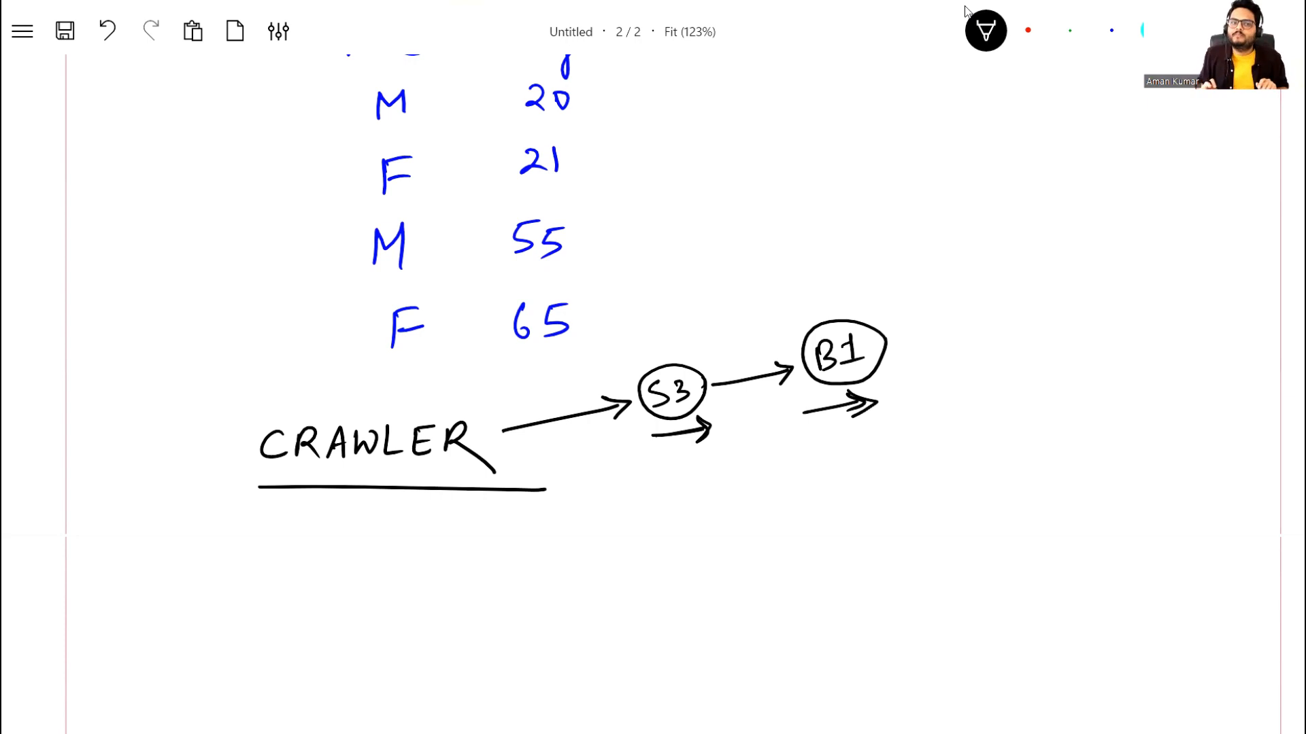
{"action": "scroll", "coordinate": [965, 12], "scroll_direction": "down", "scroll_amount": 1}
{"action": "scroll", "coordinate": [965, 12], "scroll_direction": "up", "scroll_amount": 9}
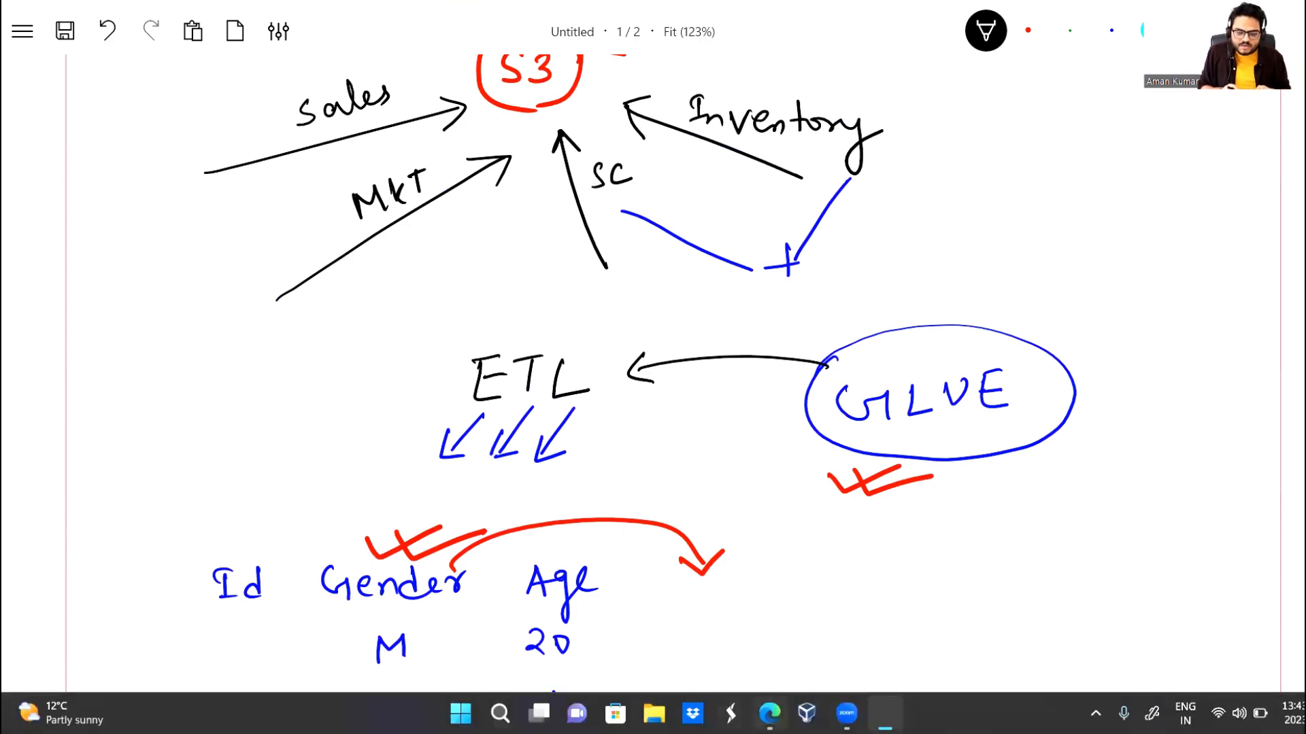
Switch to the AWS console in the browser and view the records of user_data.json in the mytestbucket21nov bucket through its object URL
{"action": "key", "text": "alt+Tab"}
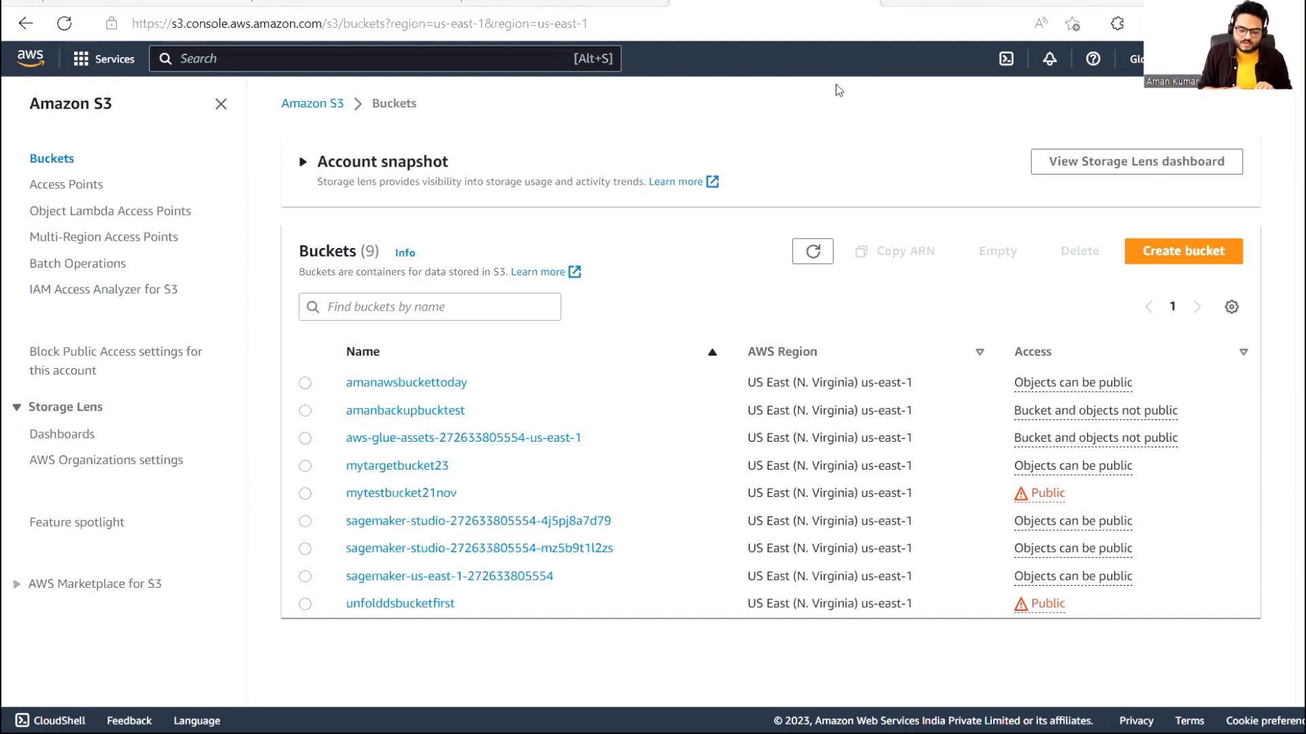
{"action": "left_click", "coordinate": [423, 498]}
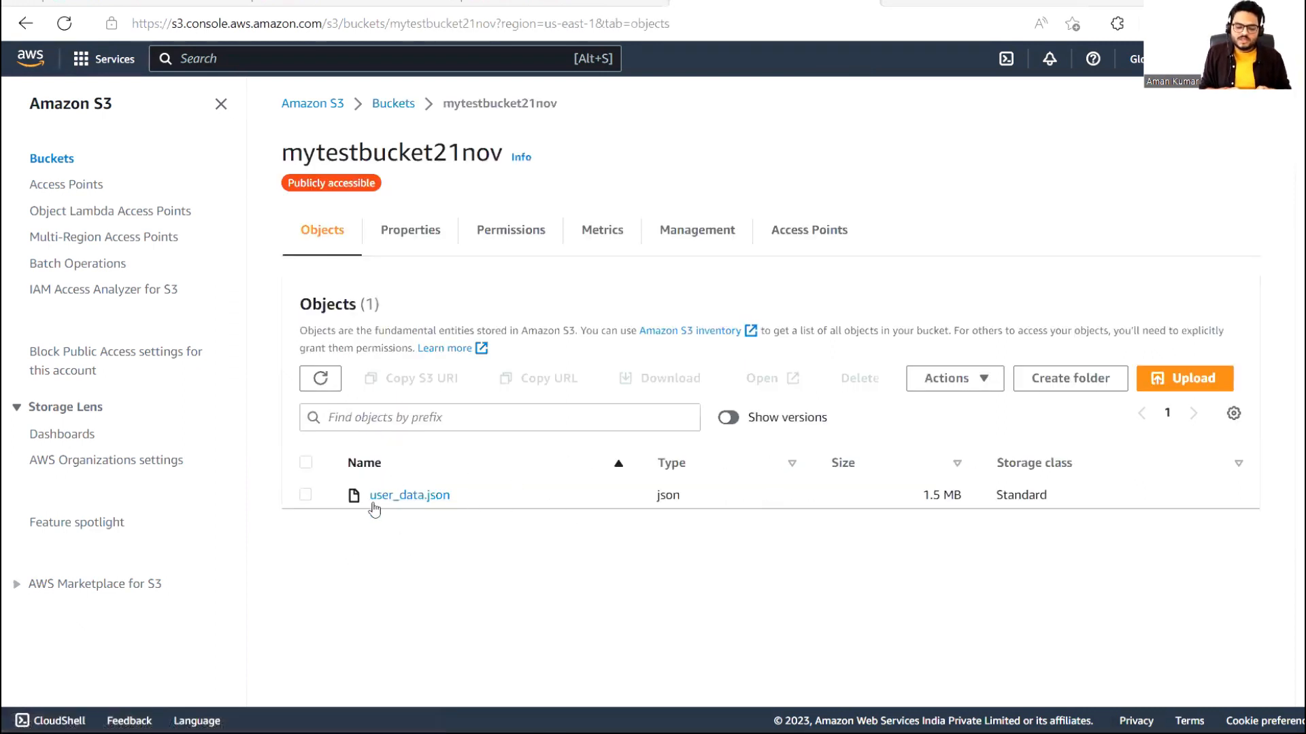
{"action": "left_click", "coordinate": [410, 499]}
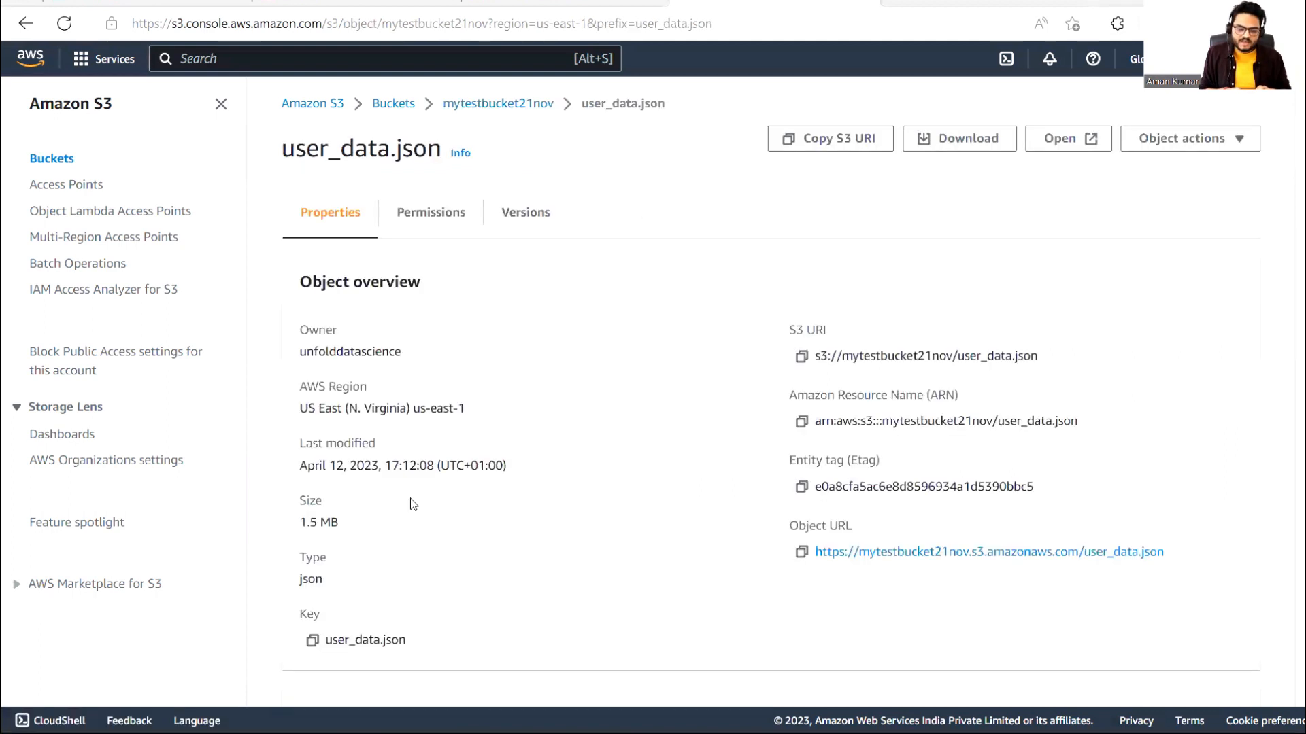
{"action": "left_click", "coordinate": [1074, 556]}
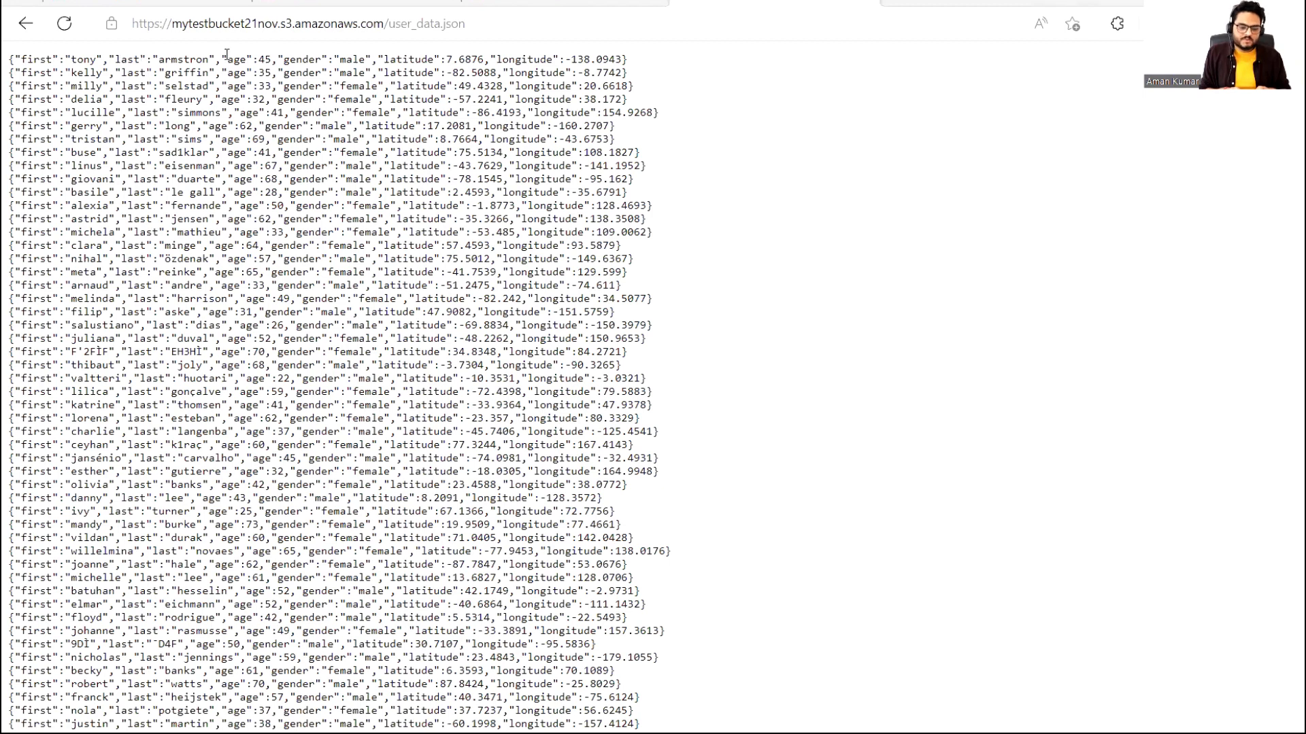
{"action": "double_click", "coordinate": [413, 60]}
{"action": "left_click", "coordinate": [621, 66]}
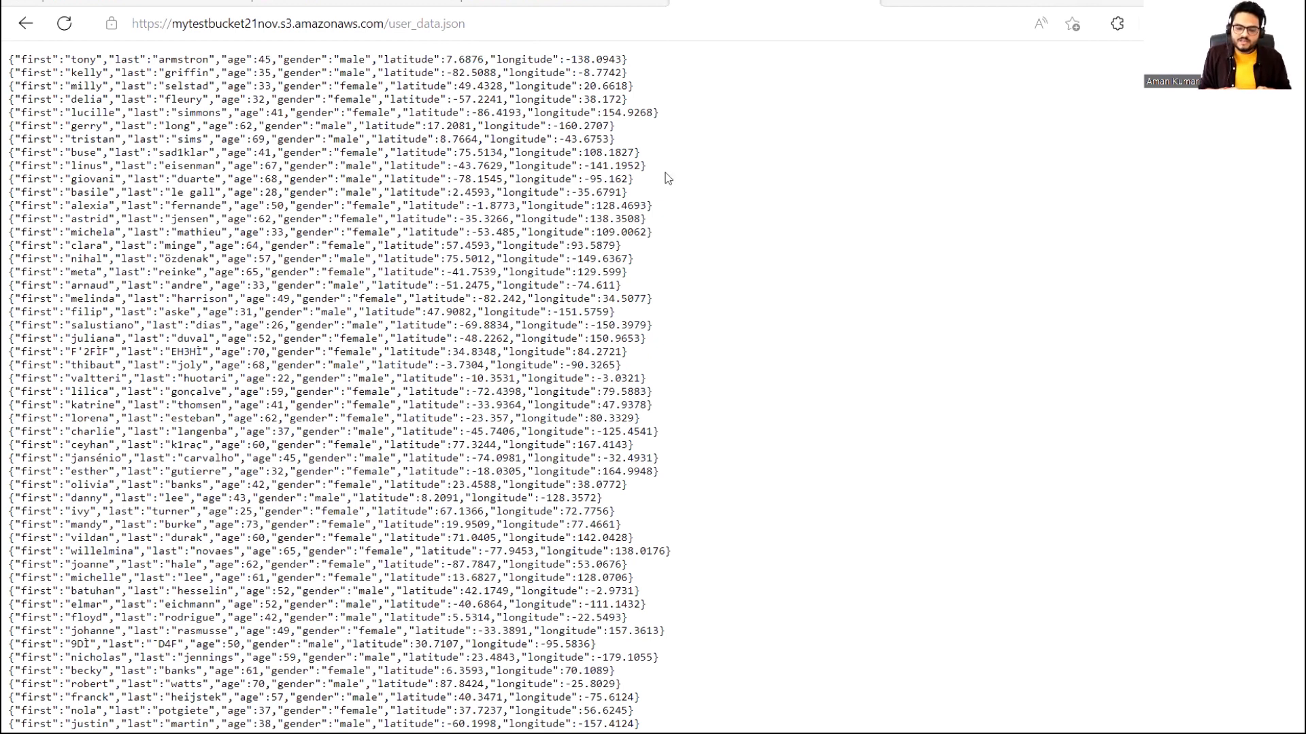
Return to the bucket list, open unfolddsbucketfirst and hide the Last modified column from its object list
{"action": "left_click", "coordinate": [26, 24]}
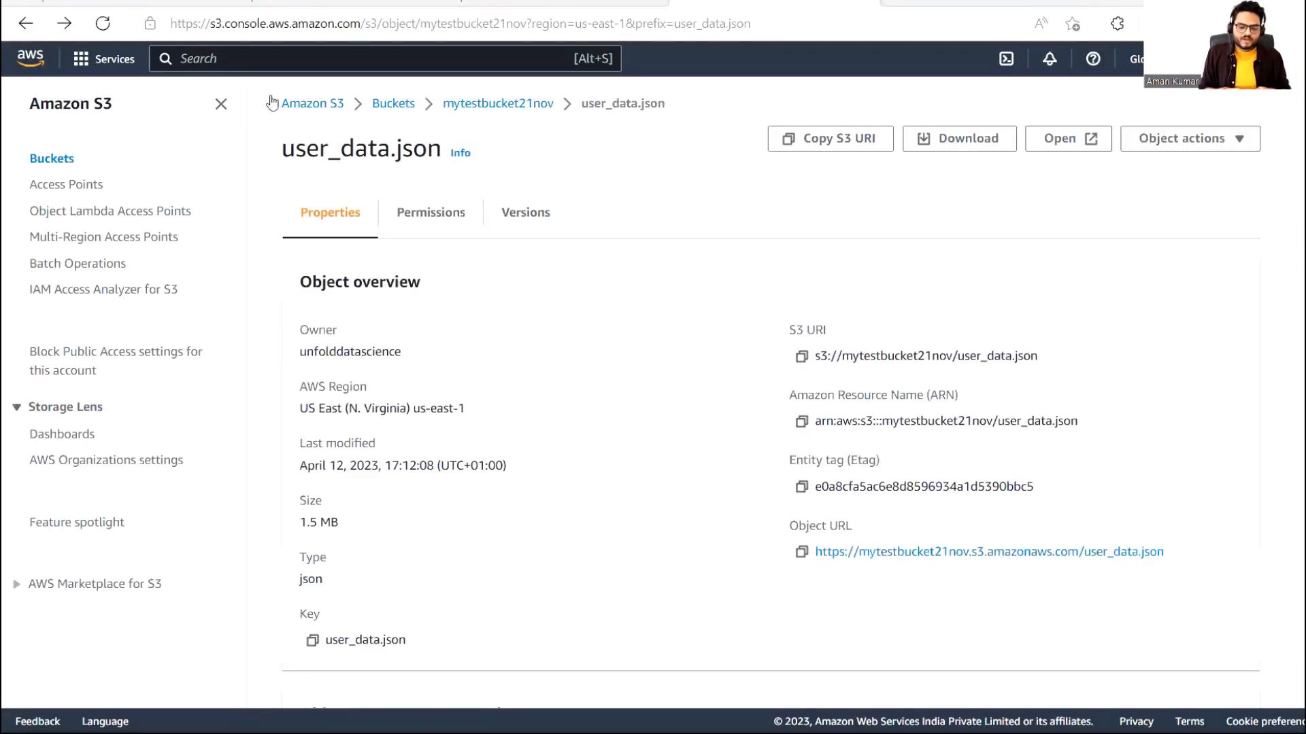
{"action": "left_click", "coordinate": [408, 107]}
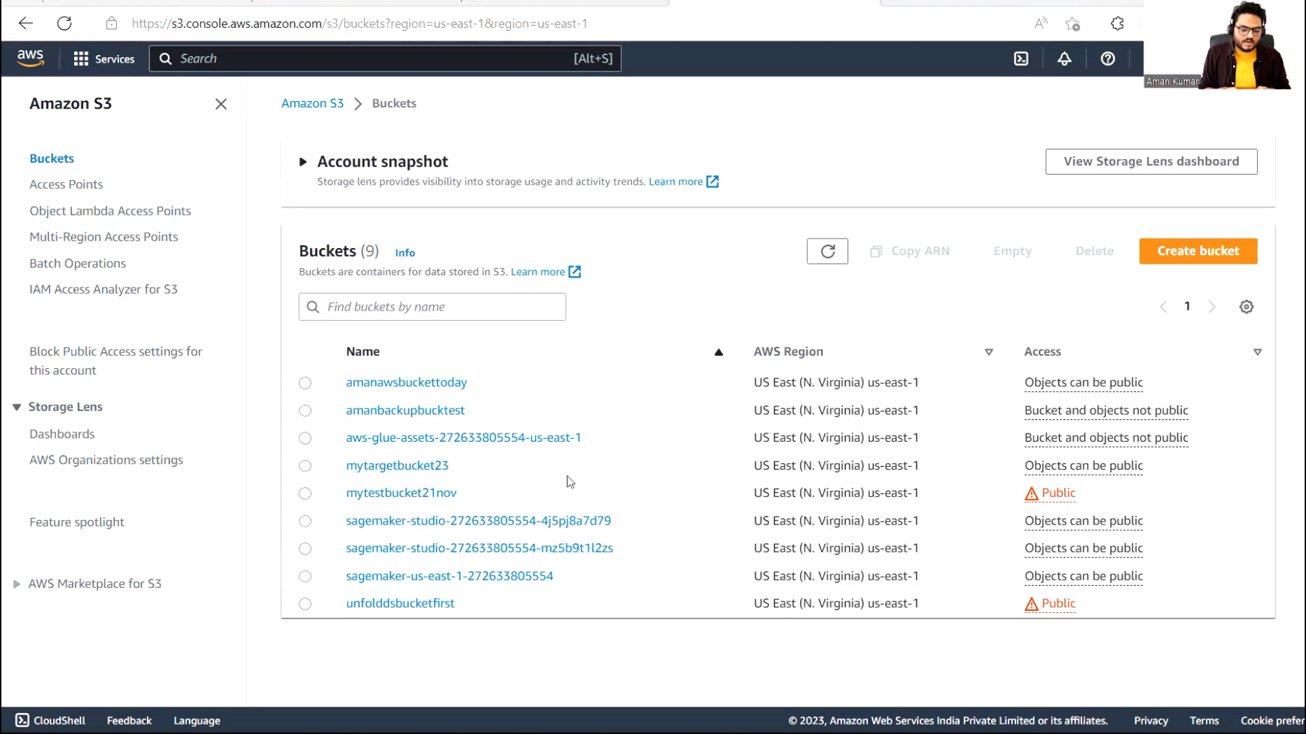
{"action": "left_click", "coordinate": [439, 607]}
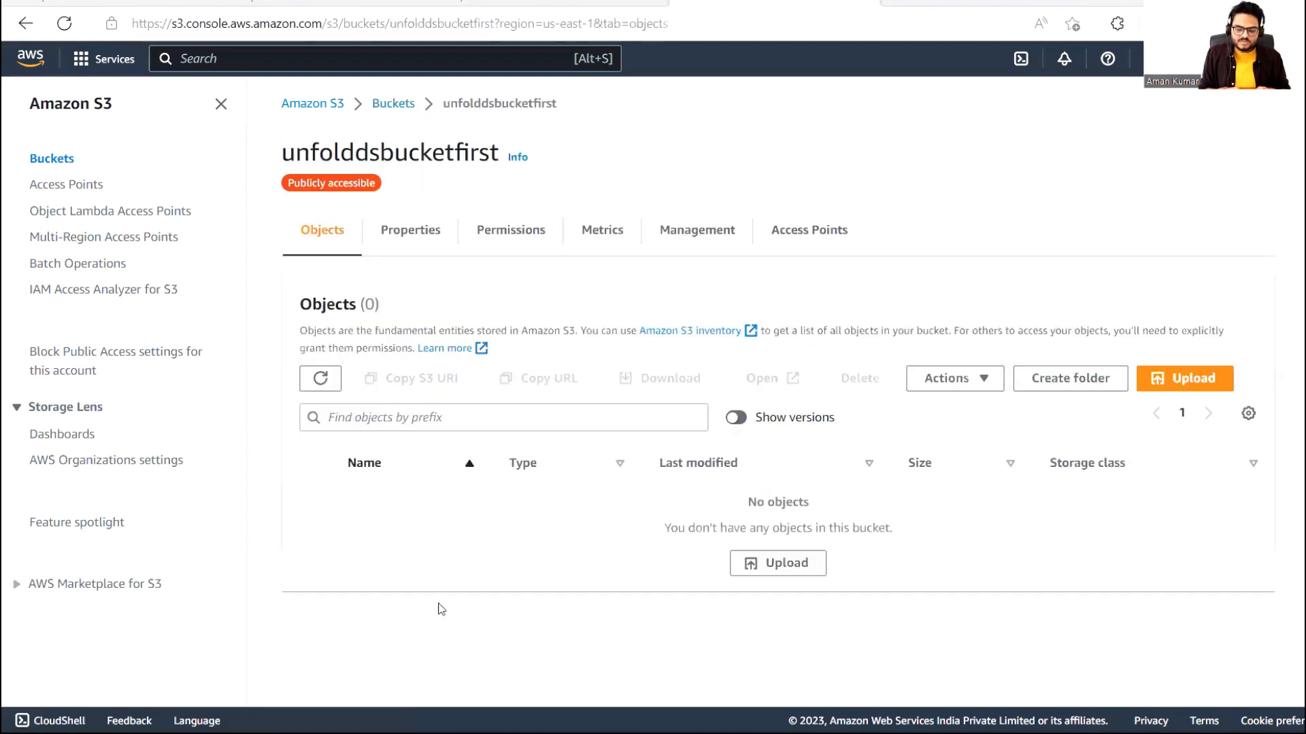
{"action": "left_click", "coordinate": [1248, 412]}
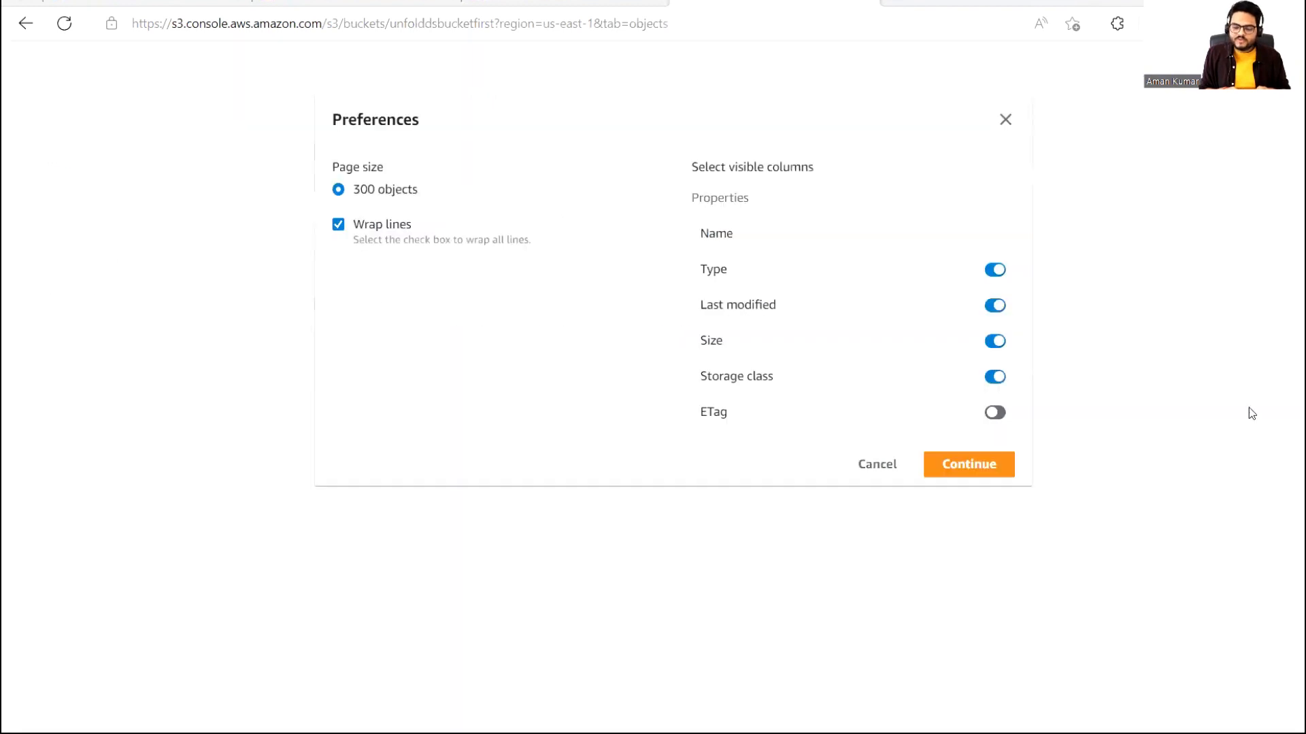
{"action": "left_click", "coordinate": [994, 306]}
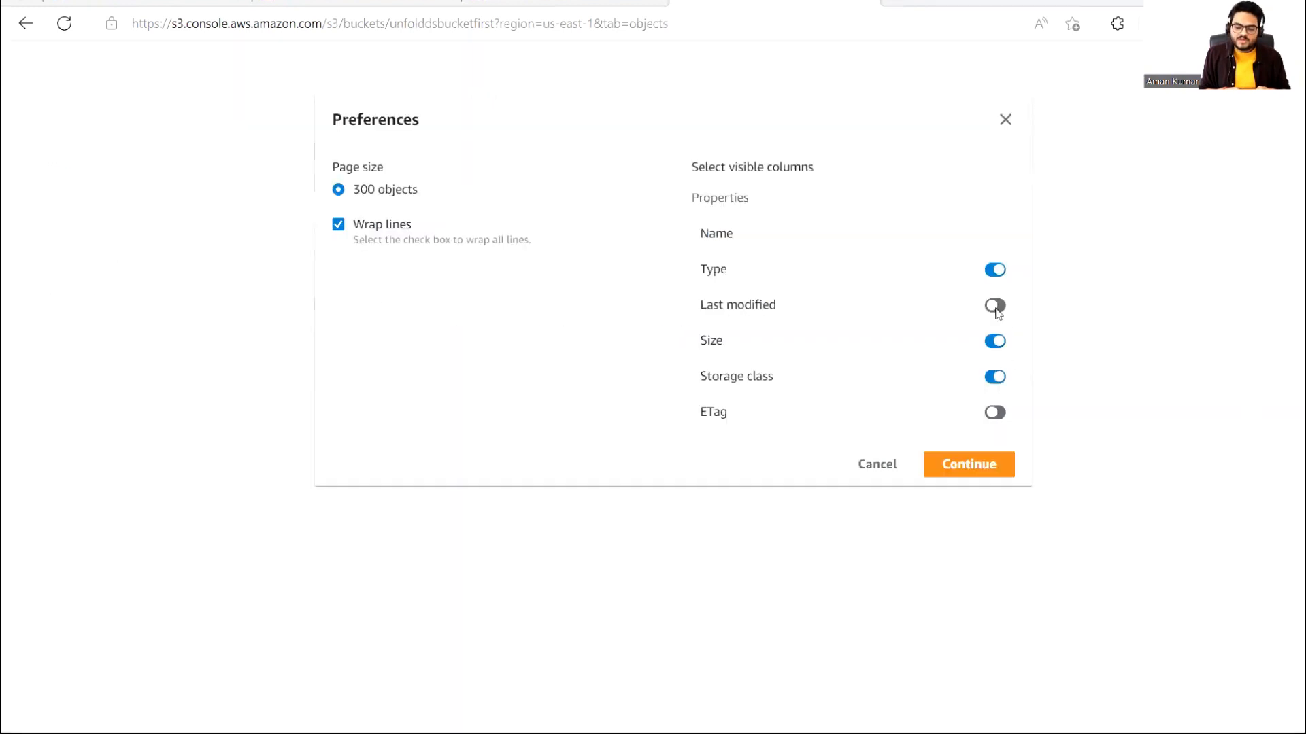
{"action": "left_click", "coordinate": [981, 464]}
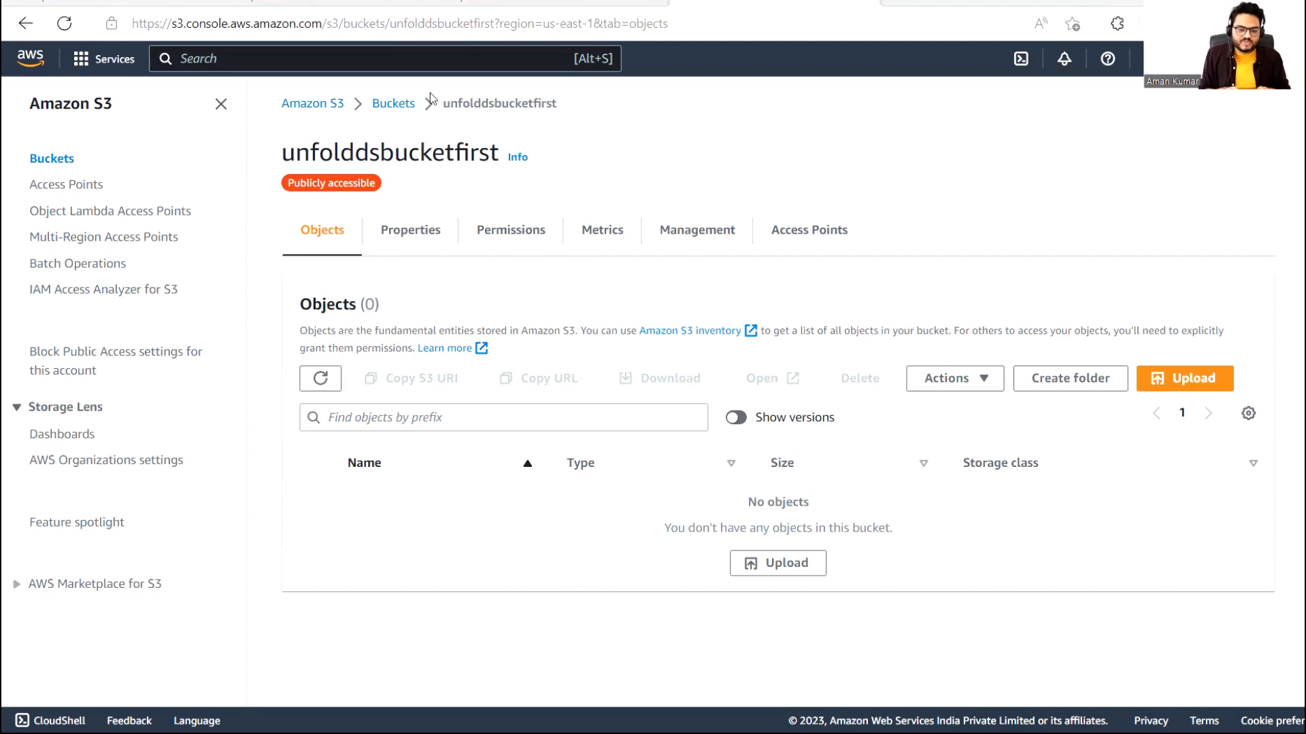
Reopen unfolddsbucketfirst to check its contents, and return through the bucket list to the objects in mytestbucket21nov
{"action": "left_click", "coordinate": [393, 103]}
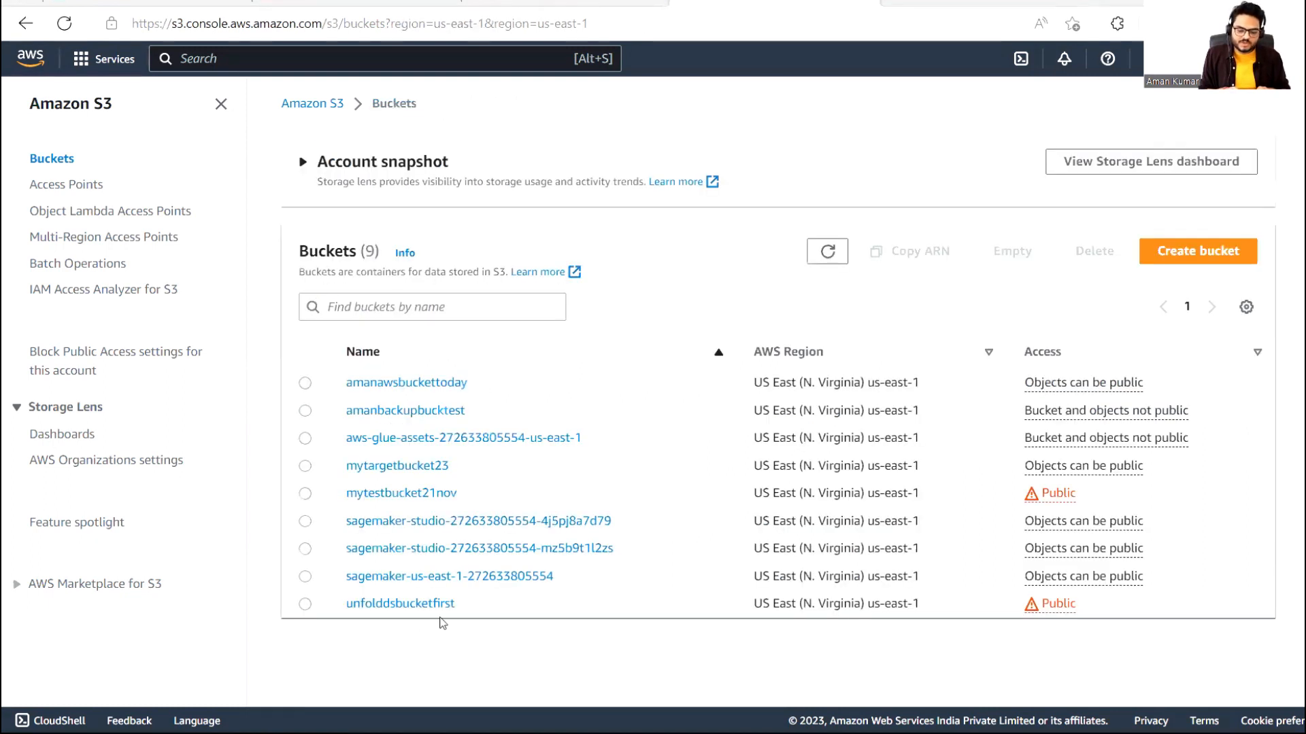
{"action": "left_click", "coordinate": [419, 605]}
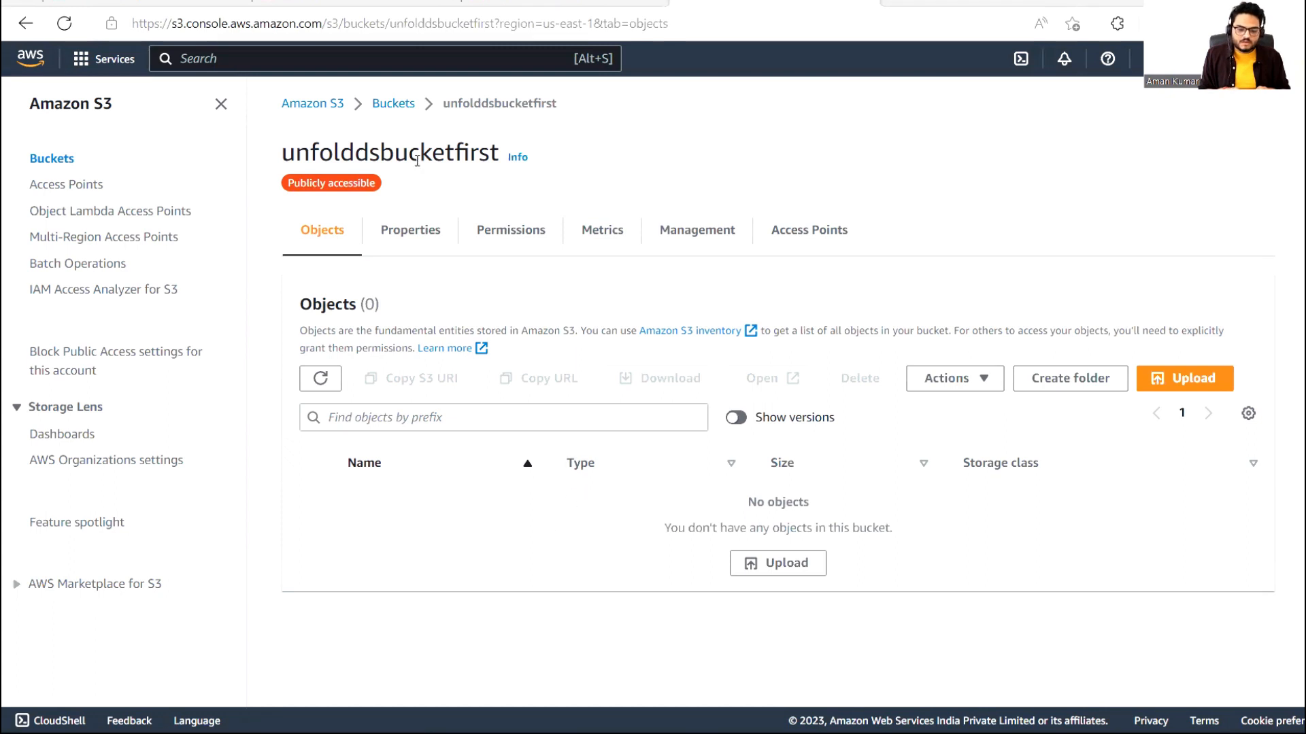
{"action": "left_click", "coordinate": [397, 108]}
{"action": "left_click", "coordinate": [412, 494]}
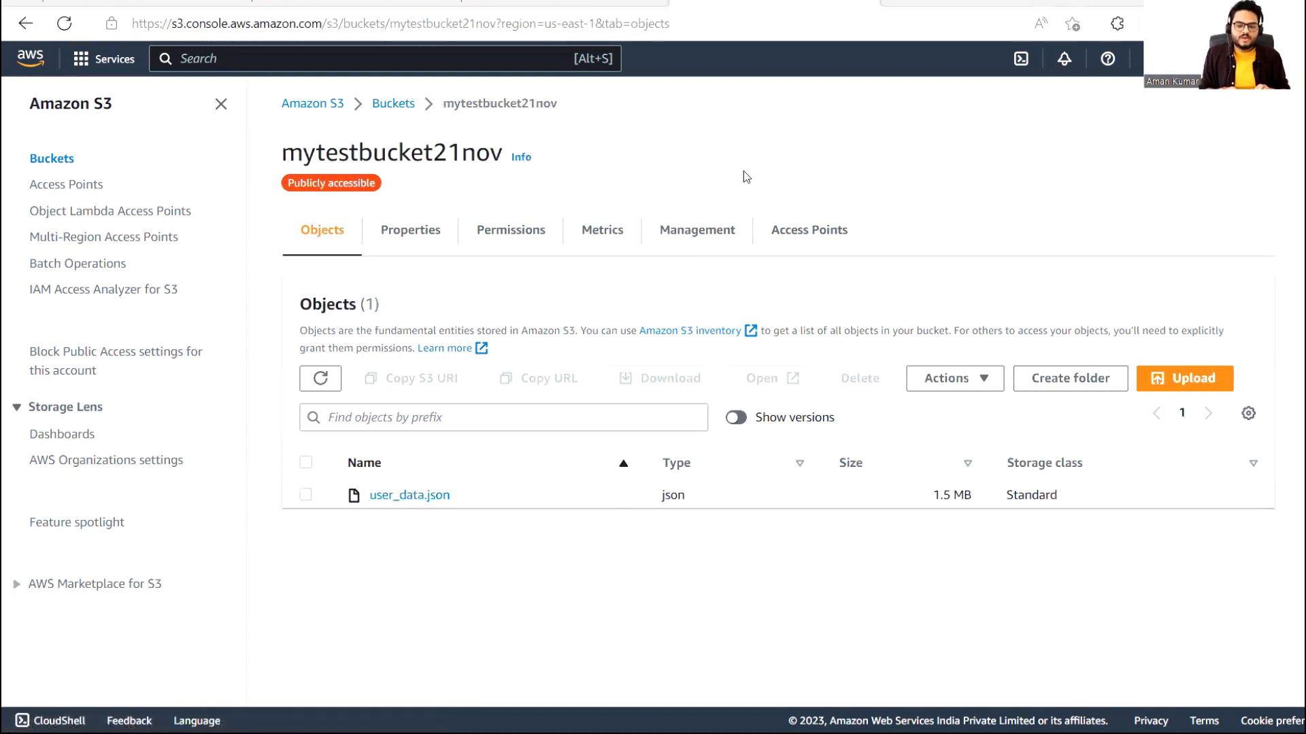
Switch to the Amazon Athena page and search the console services for "athena"
{"action": "left_click", "coordinate": [307, 2]}
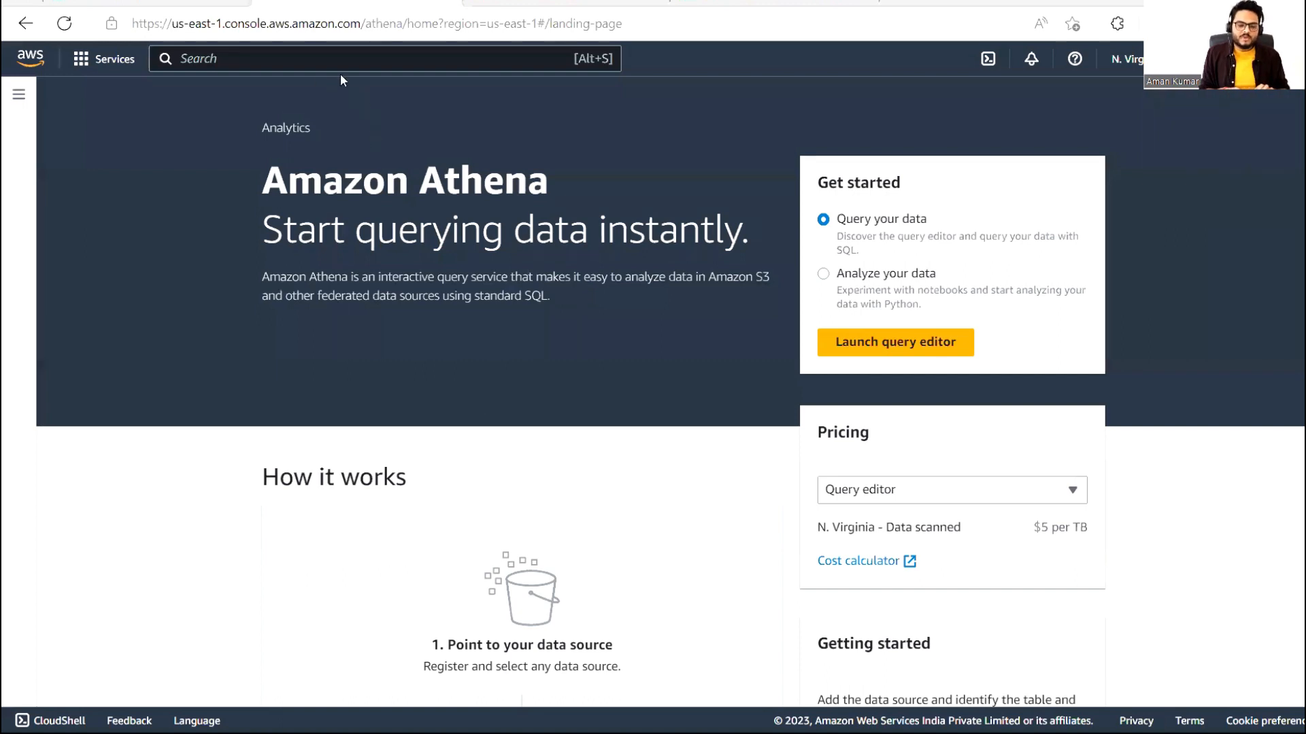
{"action": "type", "text": "athena"}
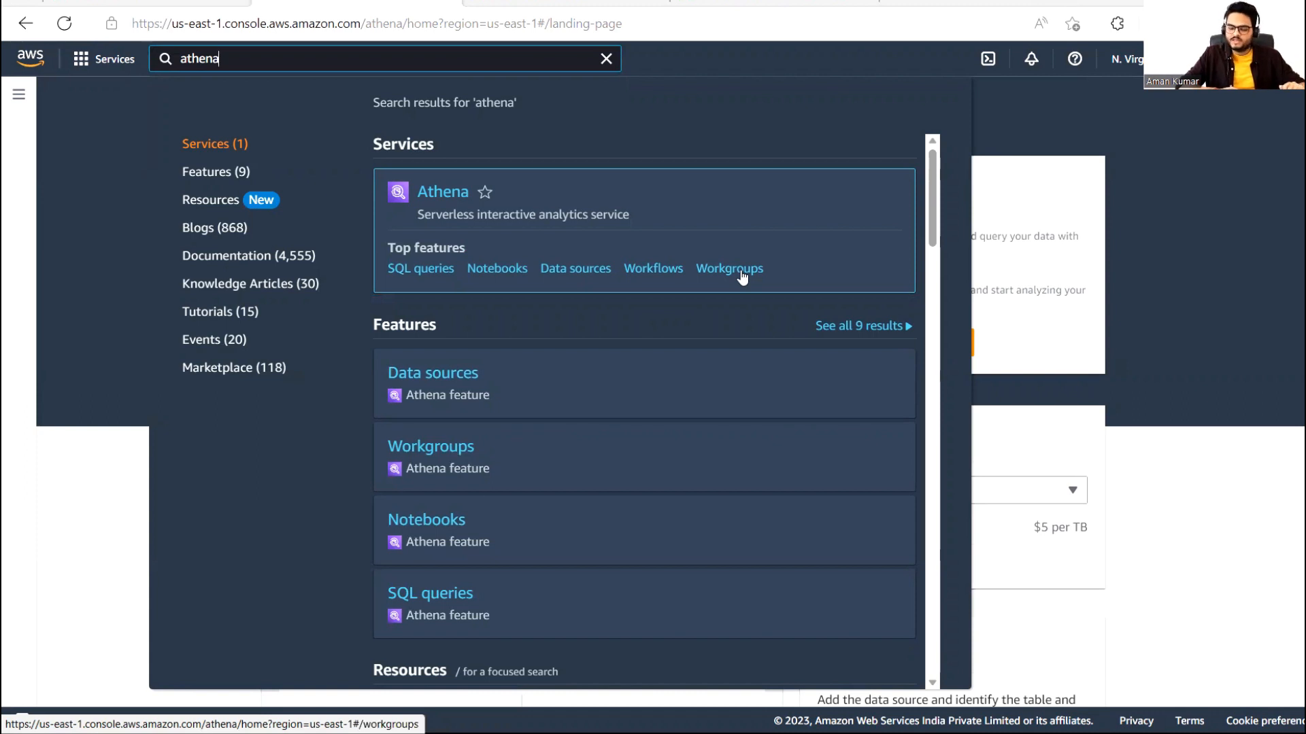
{"action": "left_click", "coordinate": [1177, 405]}
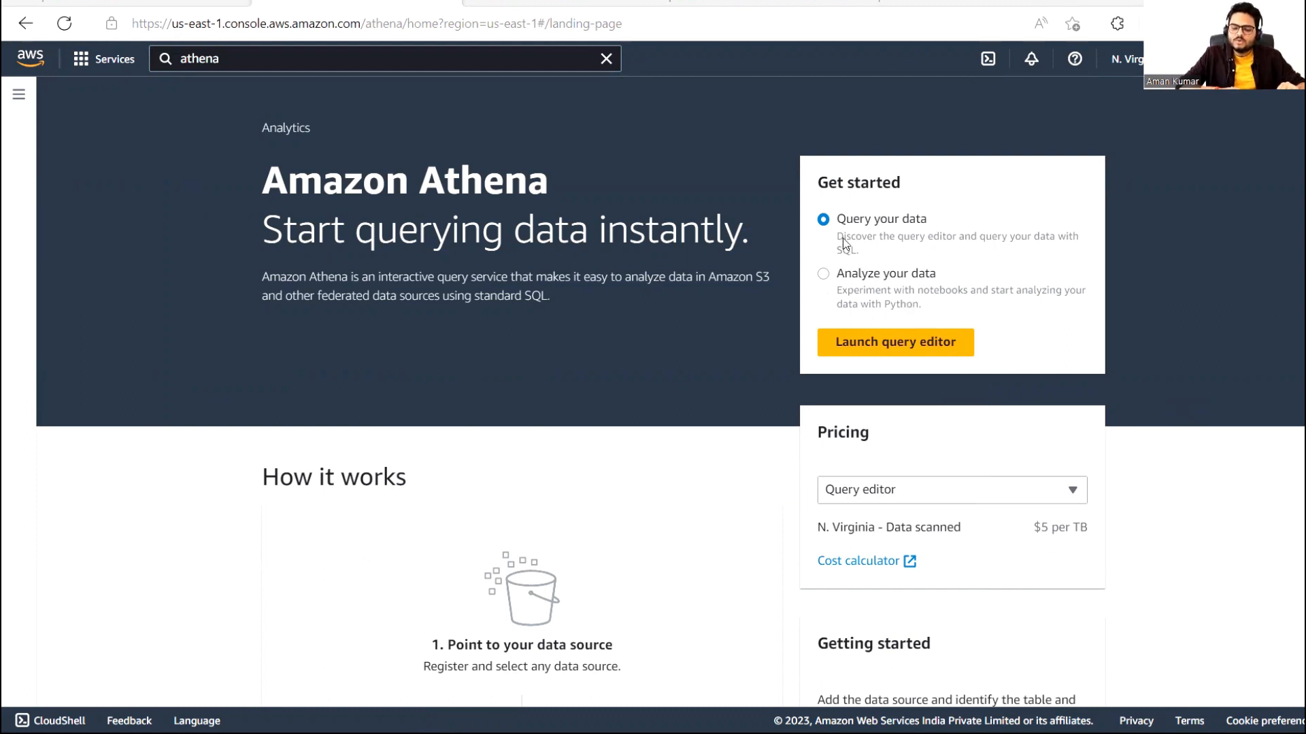
Launch the Athena query editor with the Query your data option and close the Query 8 tab
{"action": "left_click", "coordinate": [856, 344]}
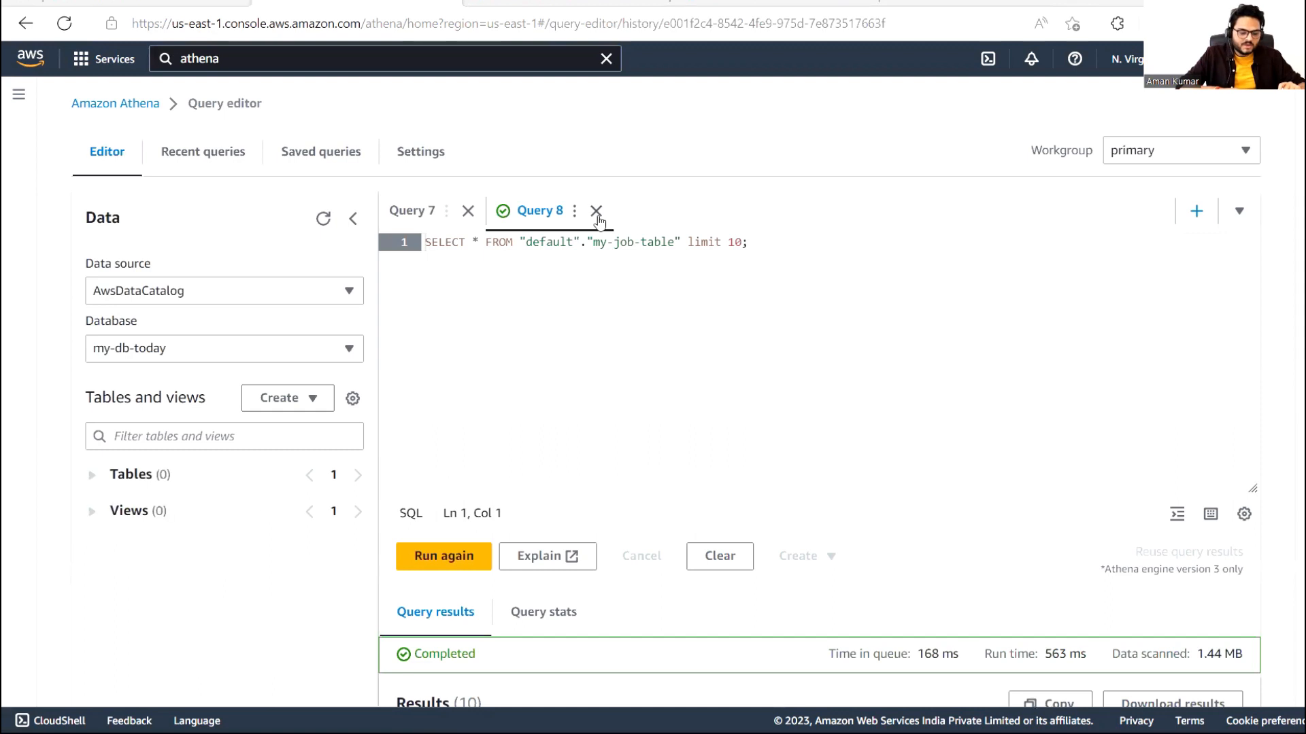
{"action": "left_click", "coordinate": [596, 212]}
{"action": "left_click", "coordinate": [882, 443]}
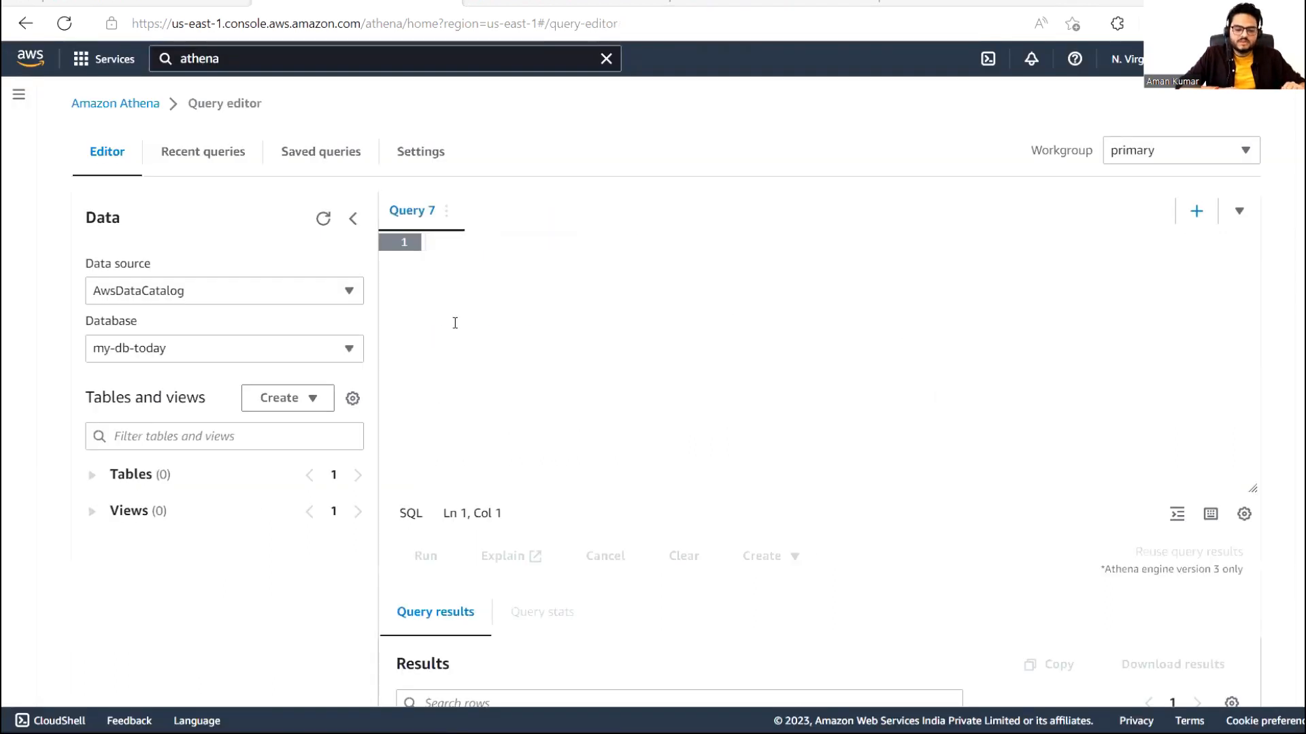
Refresh the query editor's data settings and select AwsDataCatalog as the data source with the default database
{"action": "left_click", "coordinate": [321, 219]}
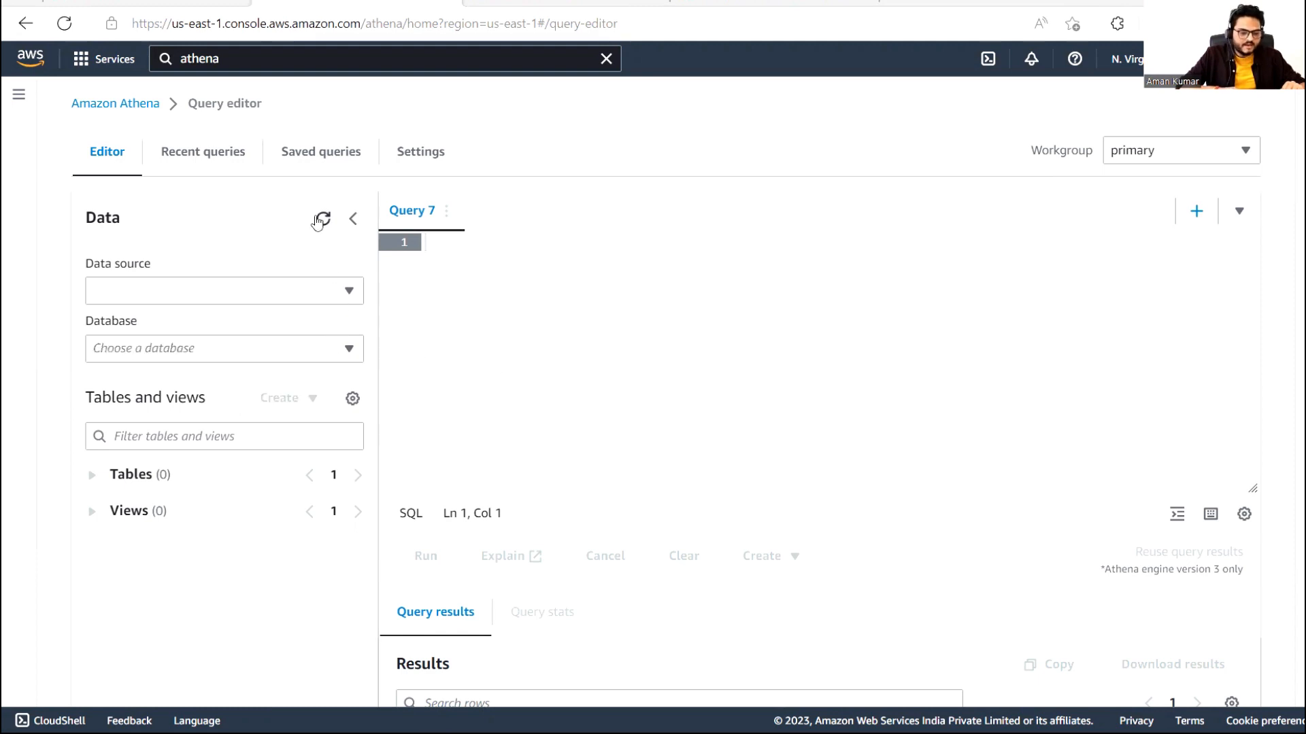
{"action": "left_click", "coordinate": [348, 348]}
{"action": "left_click", "coordinate": [196, 405]}
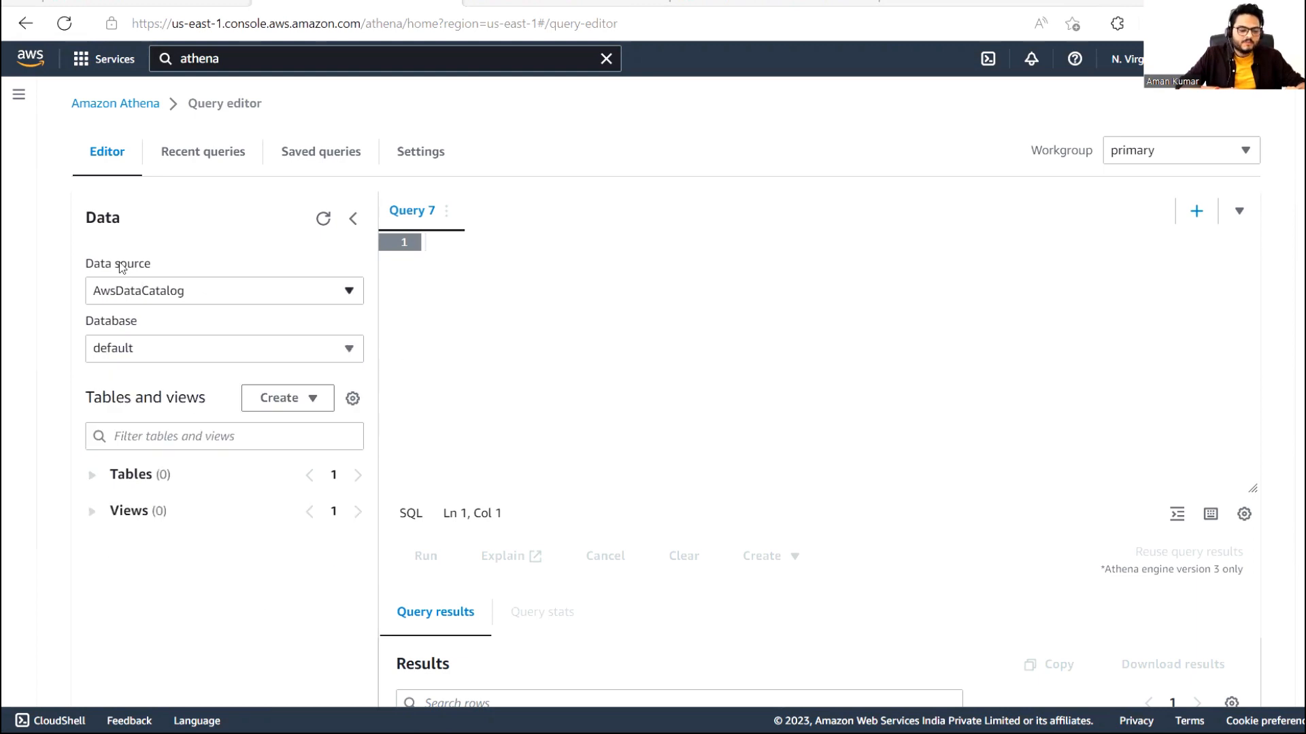
{"action": "left_click", "coordinate": [157, 299]}
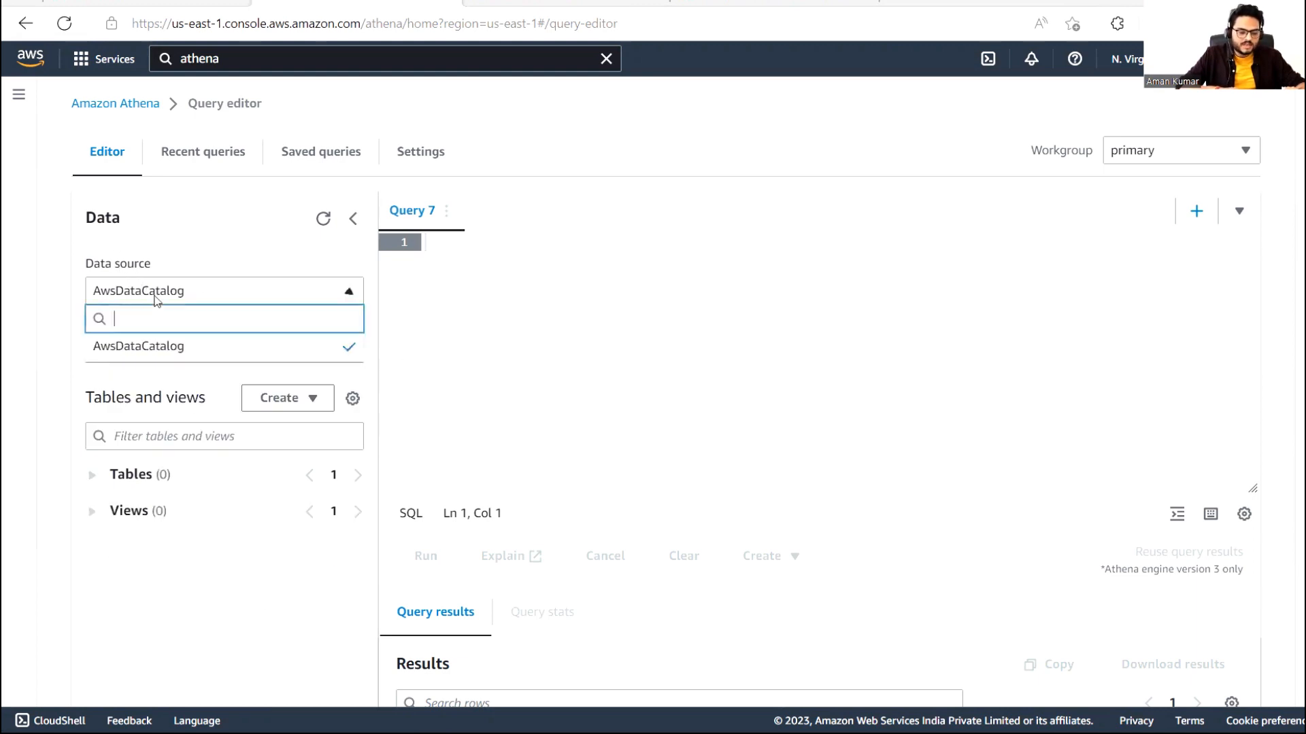
{"action": "left_click", "coordinate": [160, 346]}
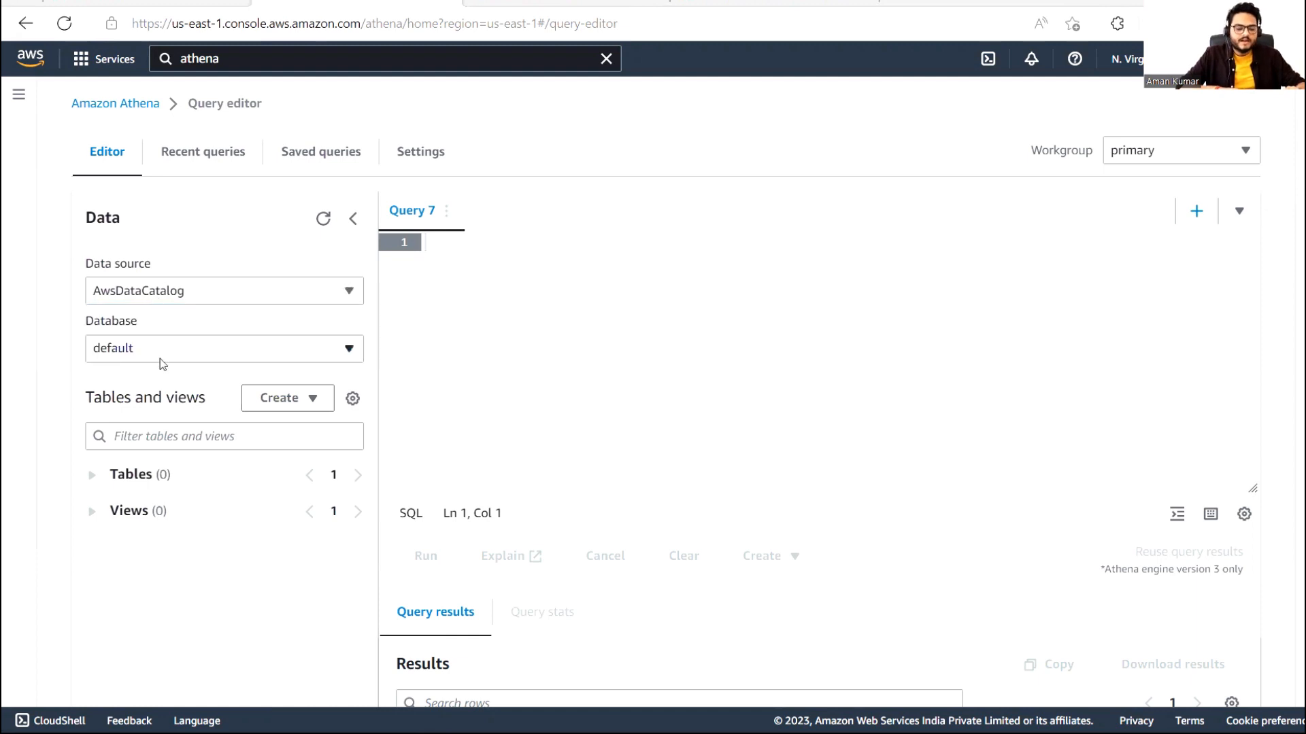
{"action": "left_click", "coordinate": [183, 352]}
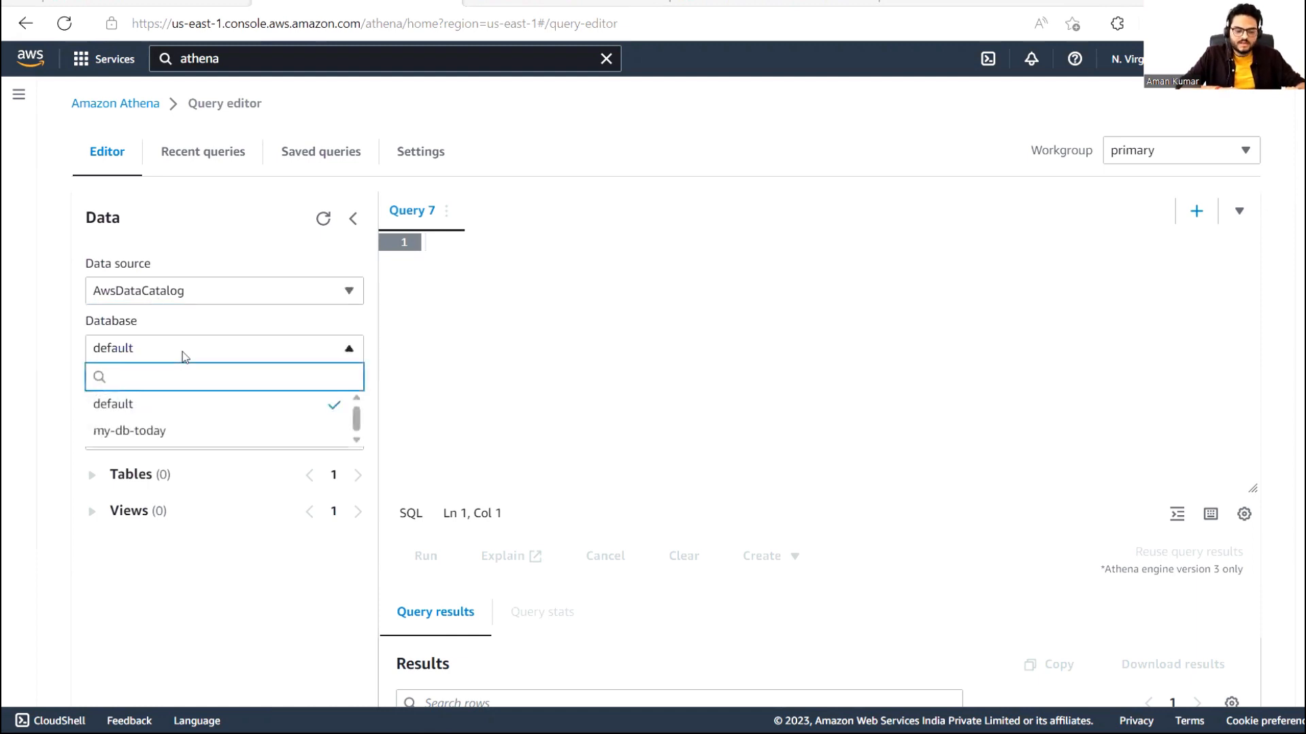
{"action": "left_click", "coordinate": [183, 352]}
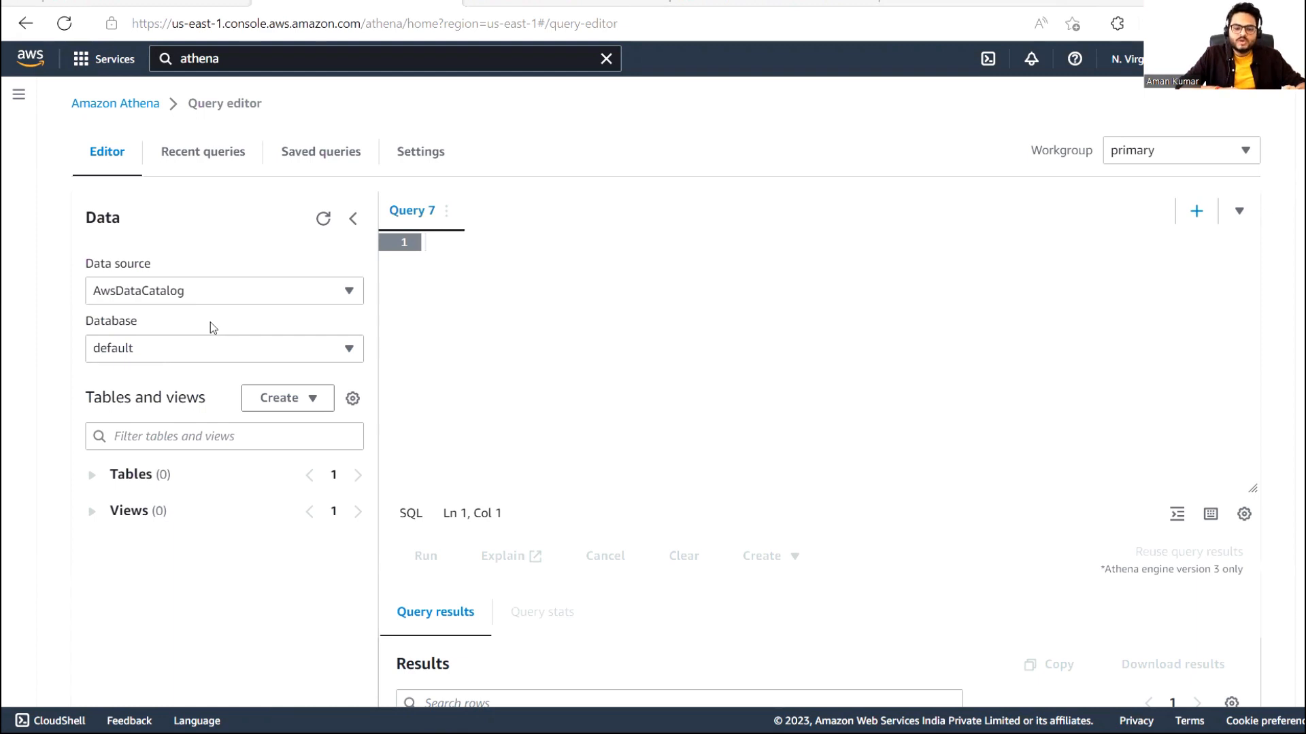
Revisit the S3 bucket briefly and, back in Athena, start creating a table from an AWS Glue crawler
{"action": "left_click", "coordinate": [765, 4]}
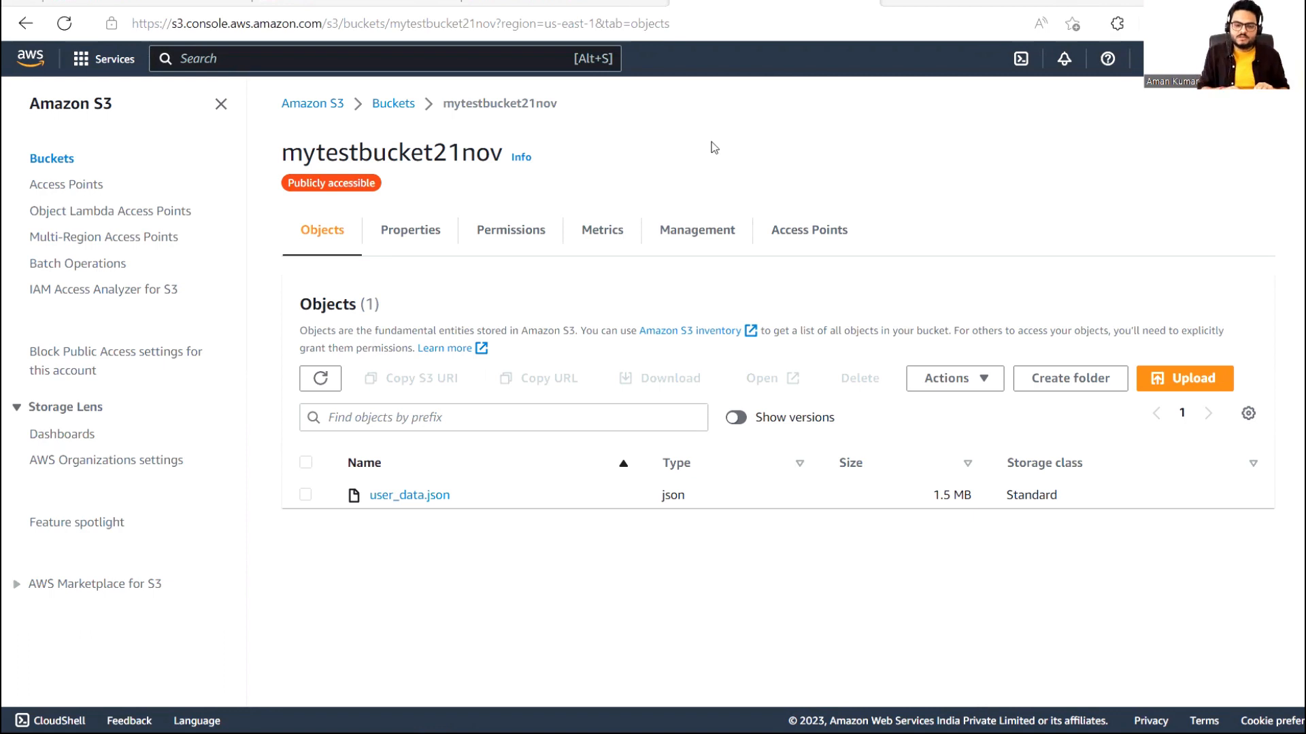
{"action": "left_click", "coordinate": [360, 2]}
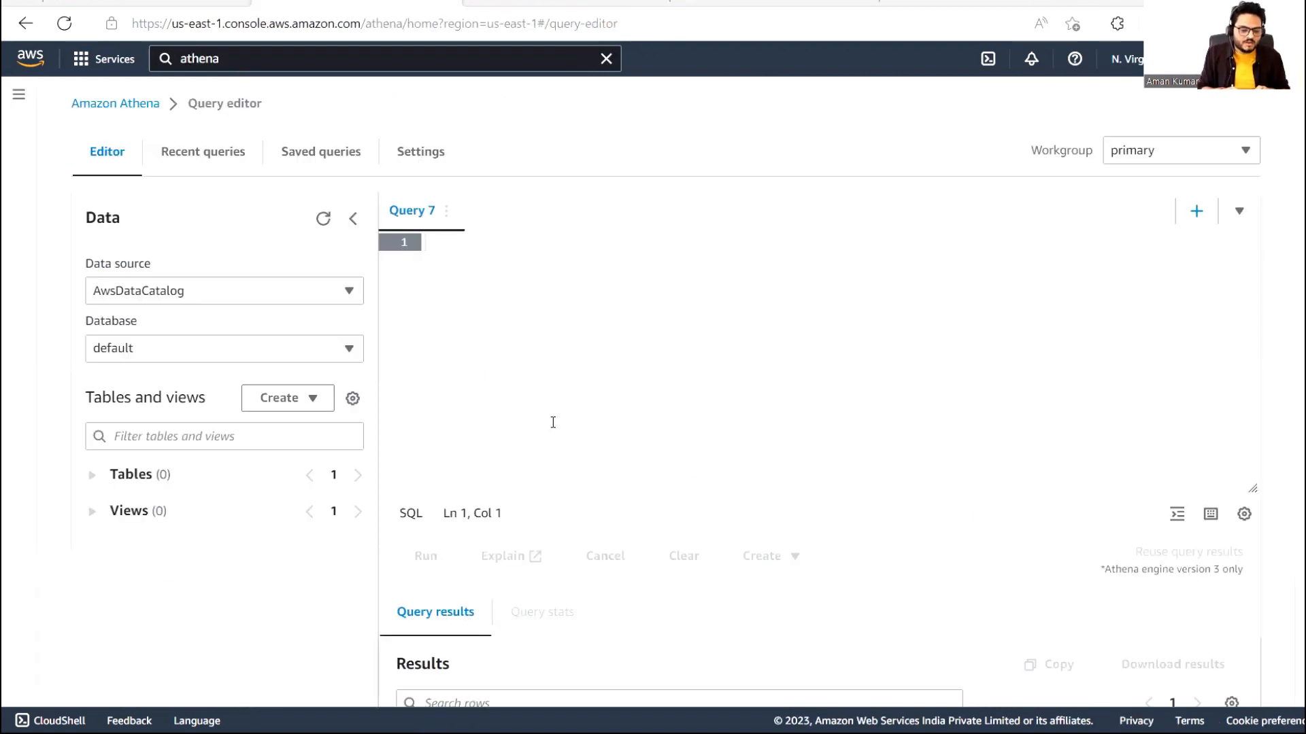
{"action": "left_click", "coordinate": [310, 404]}
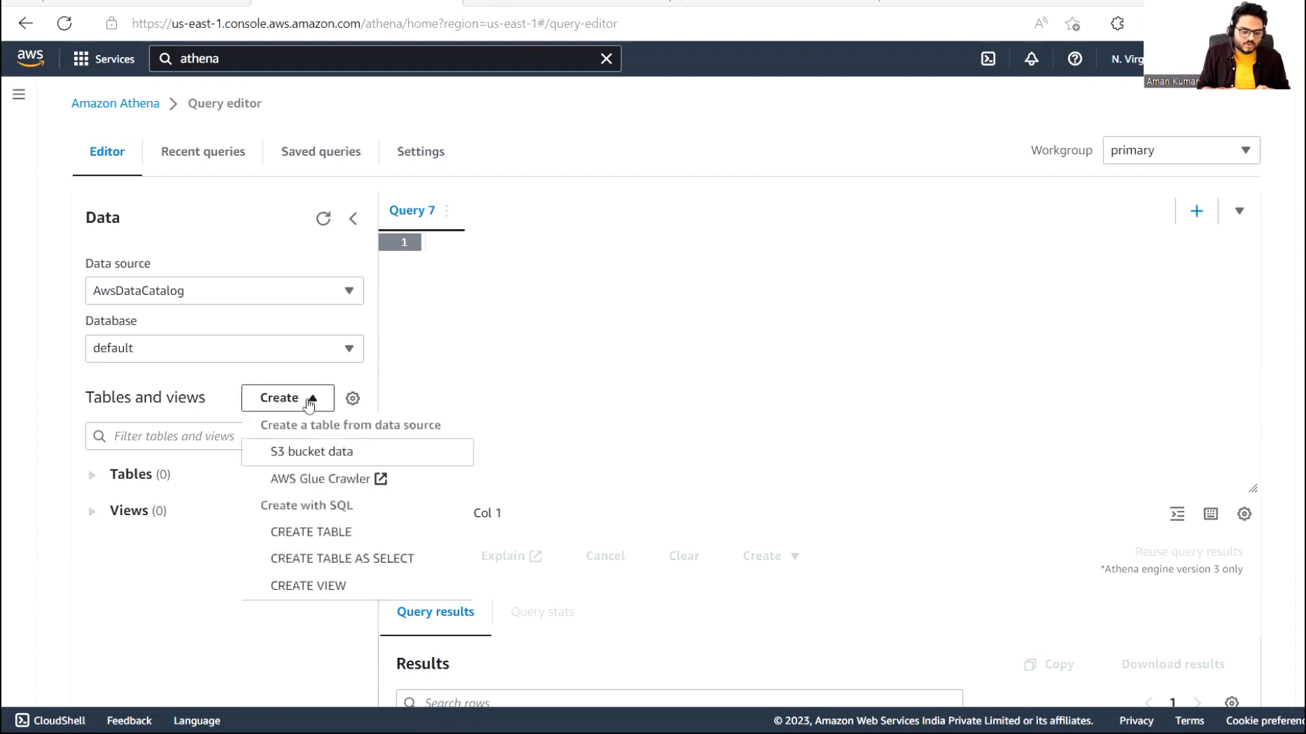
{"action": "left_click", "coordinate": [348, 488]}
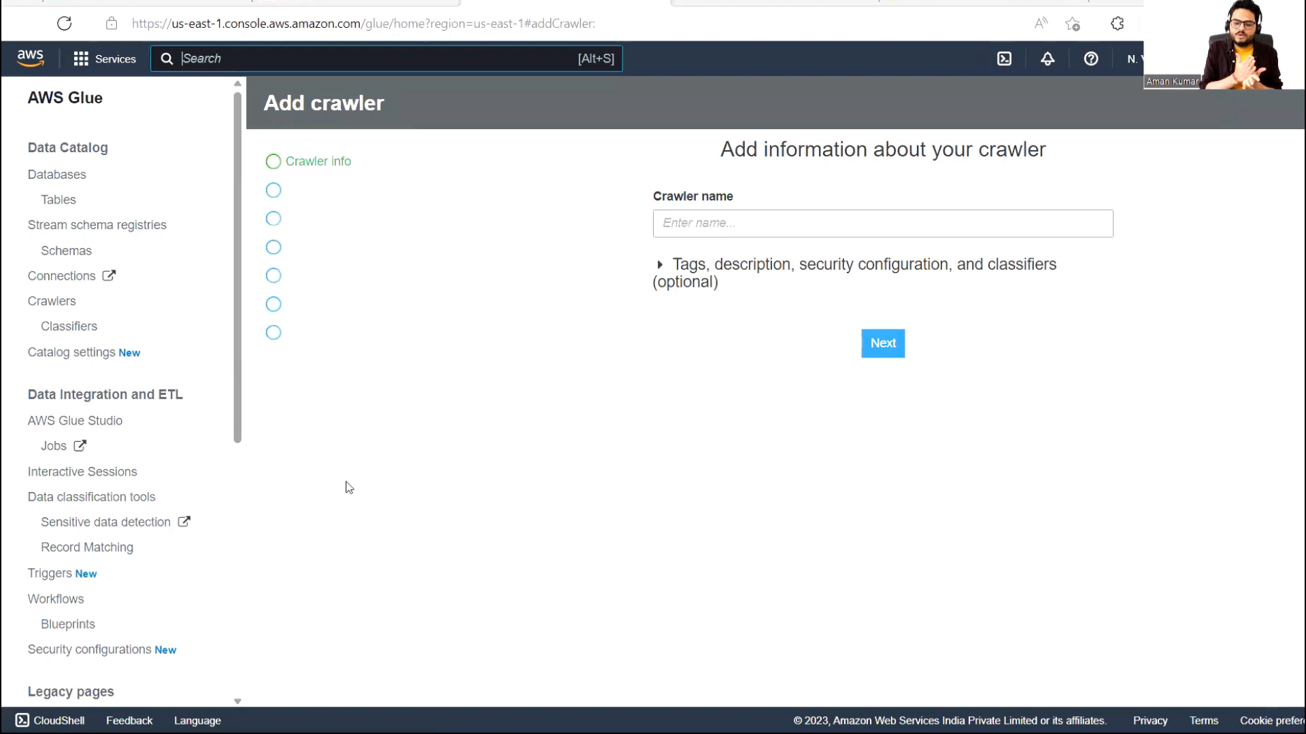
Name the new crawler my-s3-crawler and continue to its source type
{"action": "left_click", "coordinate": [816, 214]}
{"action": "type", "text": "my-"}
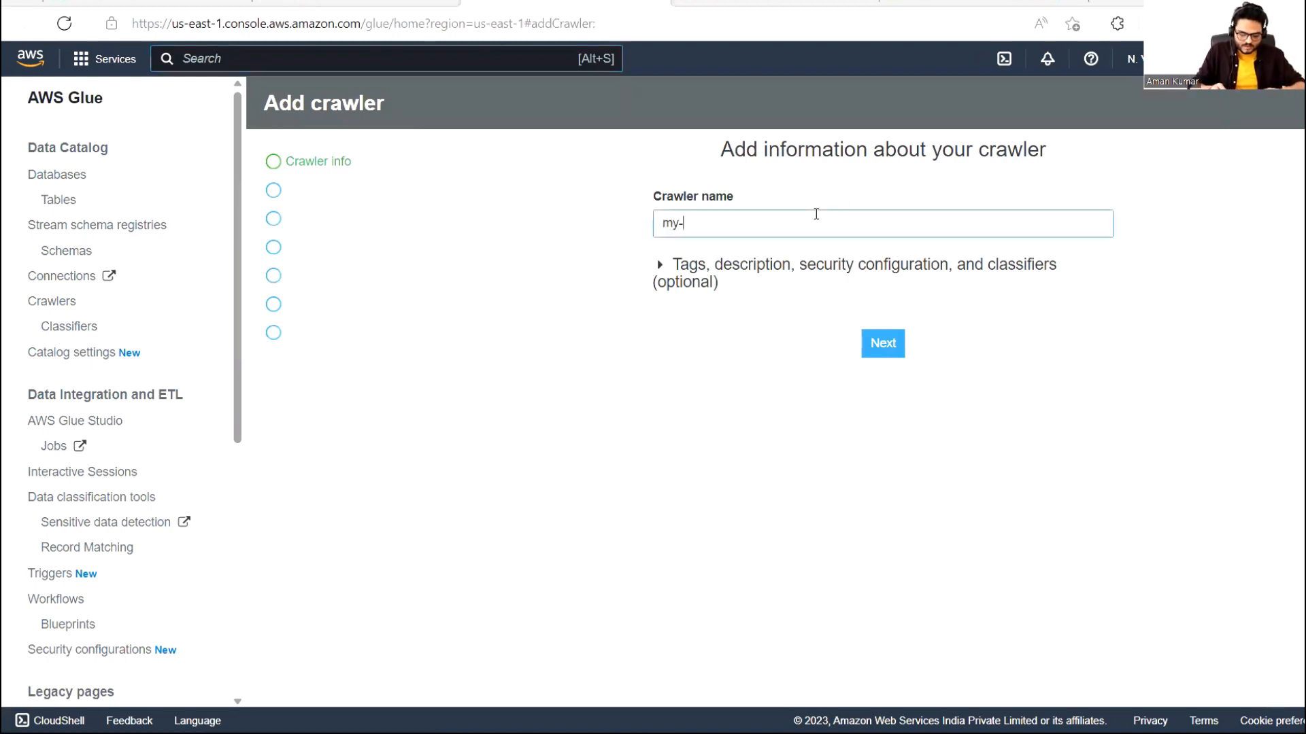
{"action": "type", "text": "s3-crawler"}
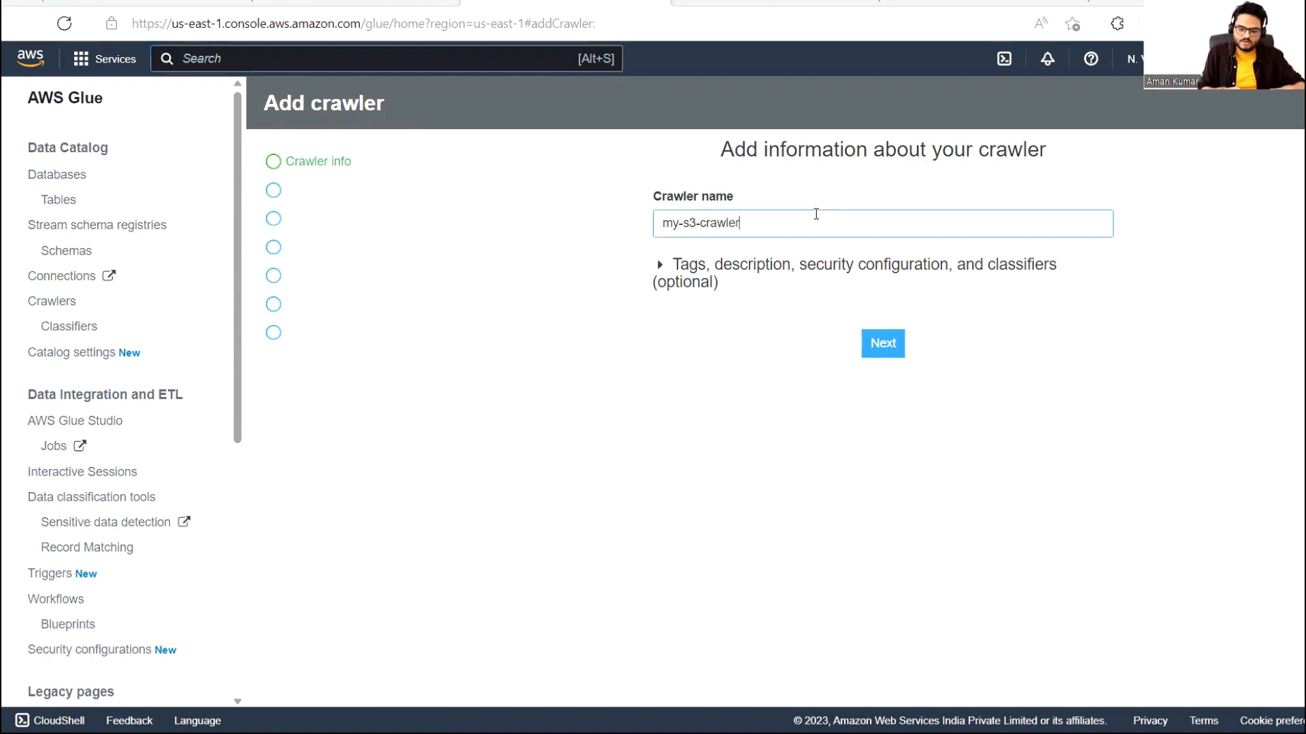
{"action": "left_click", "coordinate": [886, 346]}
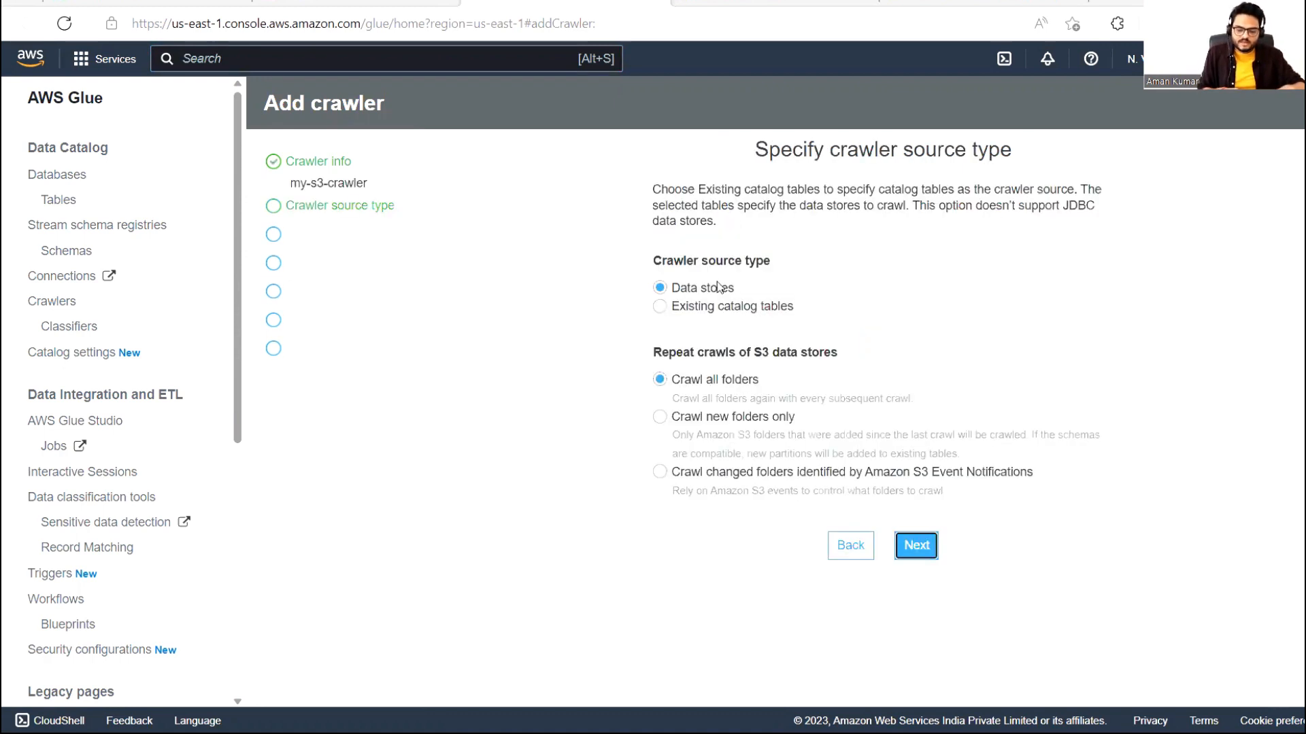
Accept Data stores with Crawl all folders as the crawler source, and check the connection options for the S3 data store
{"action": "left_click", "coordinate": [912, 552]}
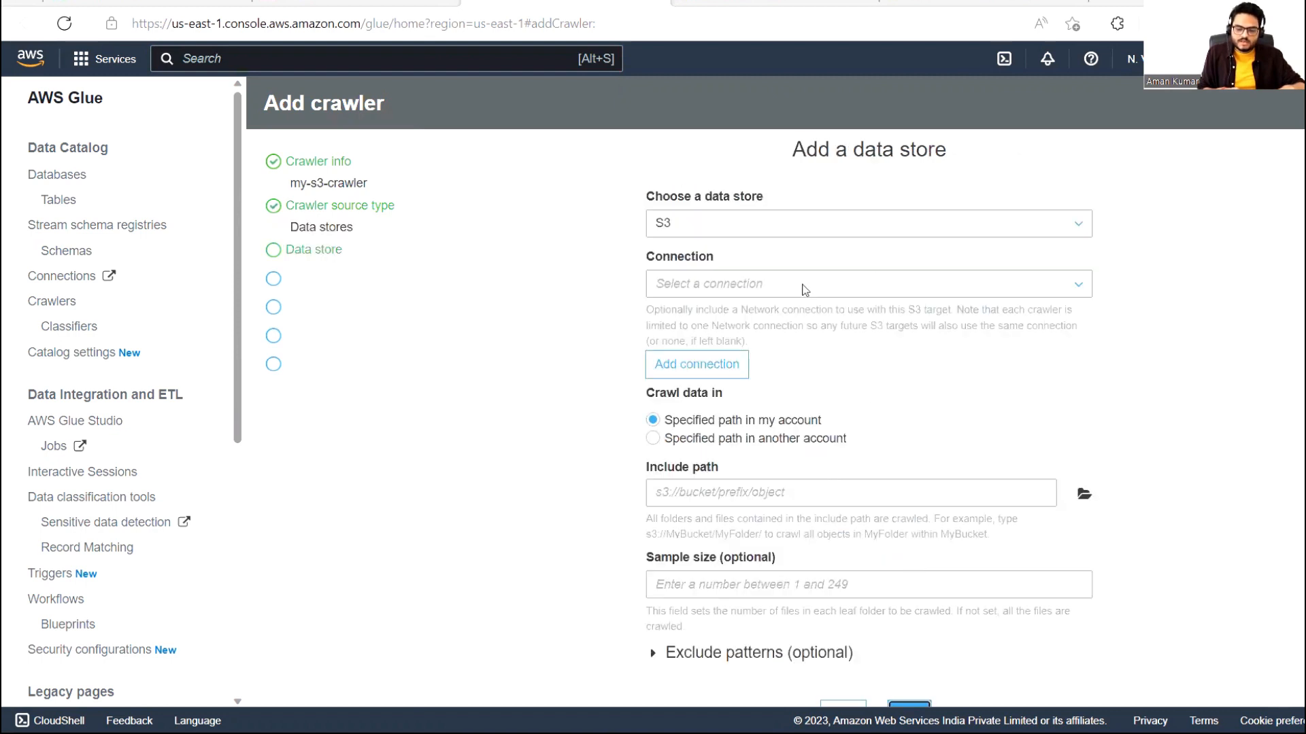
{"action": "left_click", "coordinate": [805, 290]}
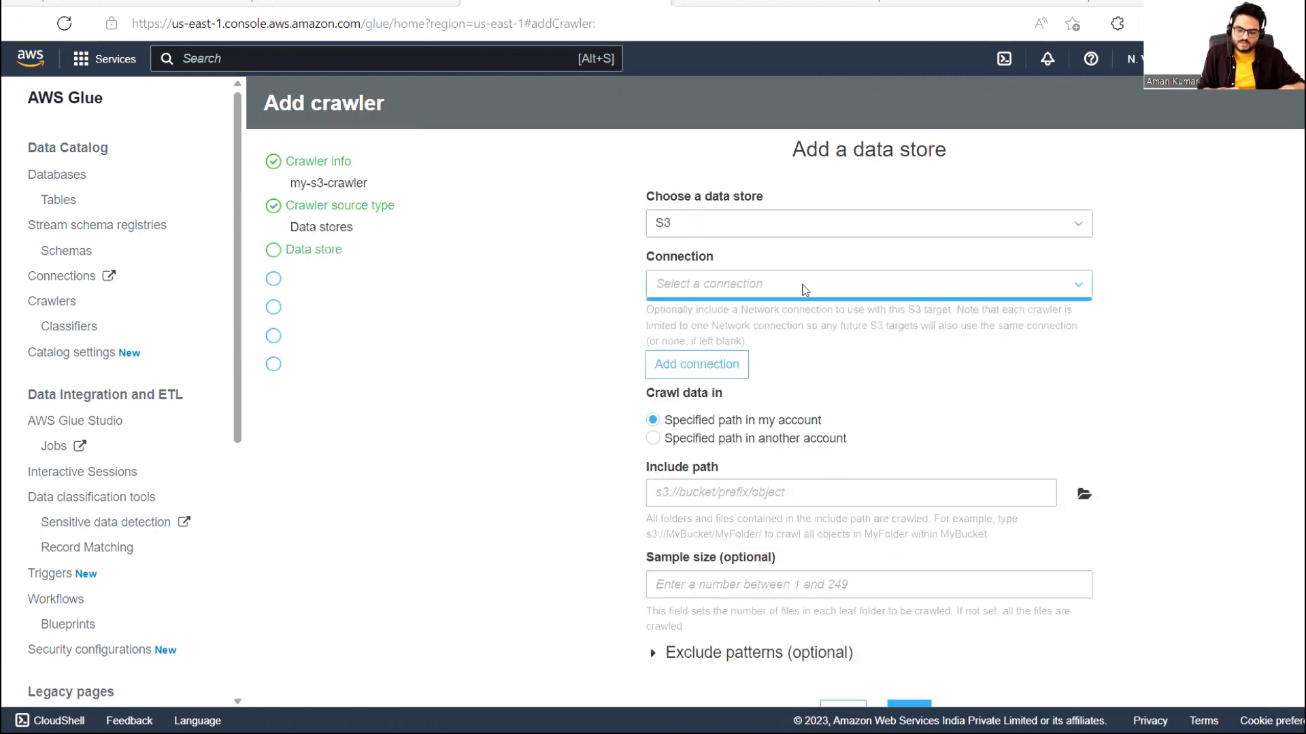
{"action": "left_click", "coordinate": [1088, 288]}
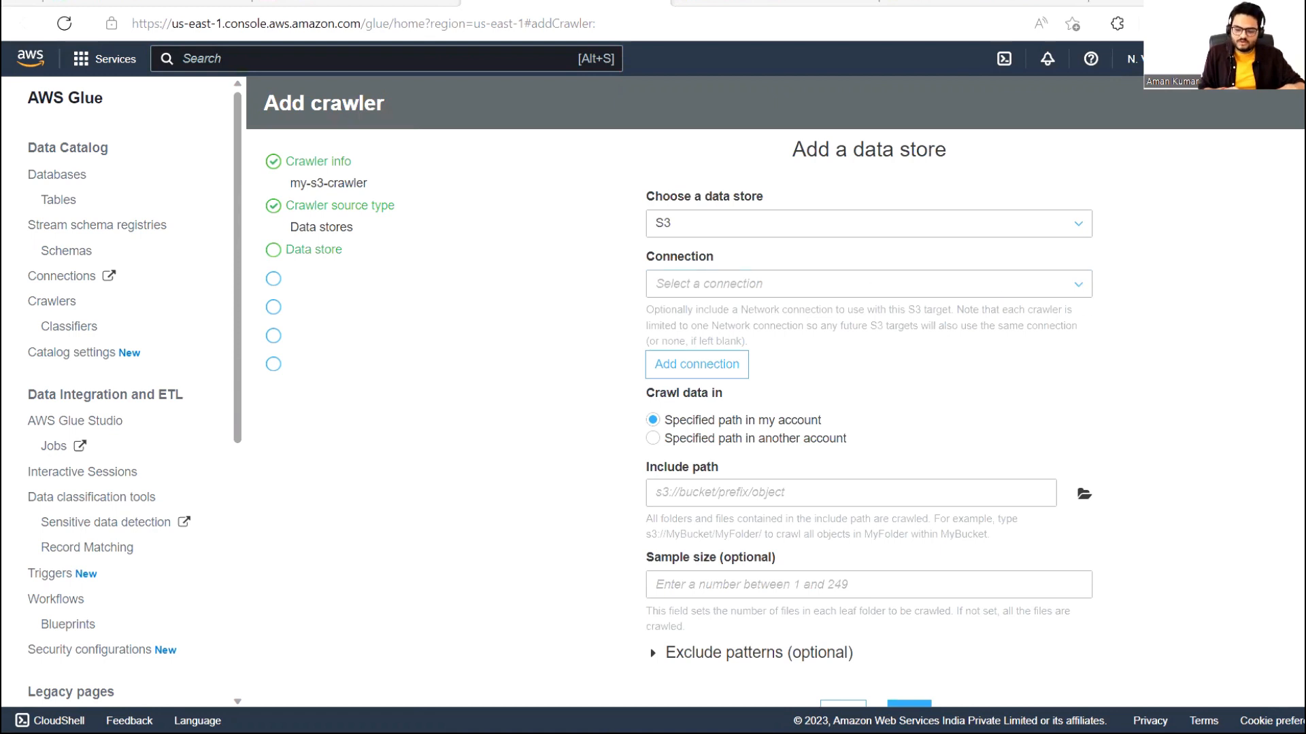
Set the crawler's include path to the S3 bucket mytestbucket21nov and continue without adding another data store
{"action": "scroll", "coordinate": [869, 425], "scroll_direction": "down", "scroll_amount": 1}
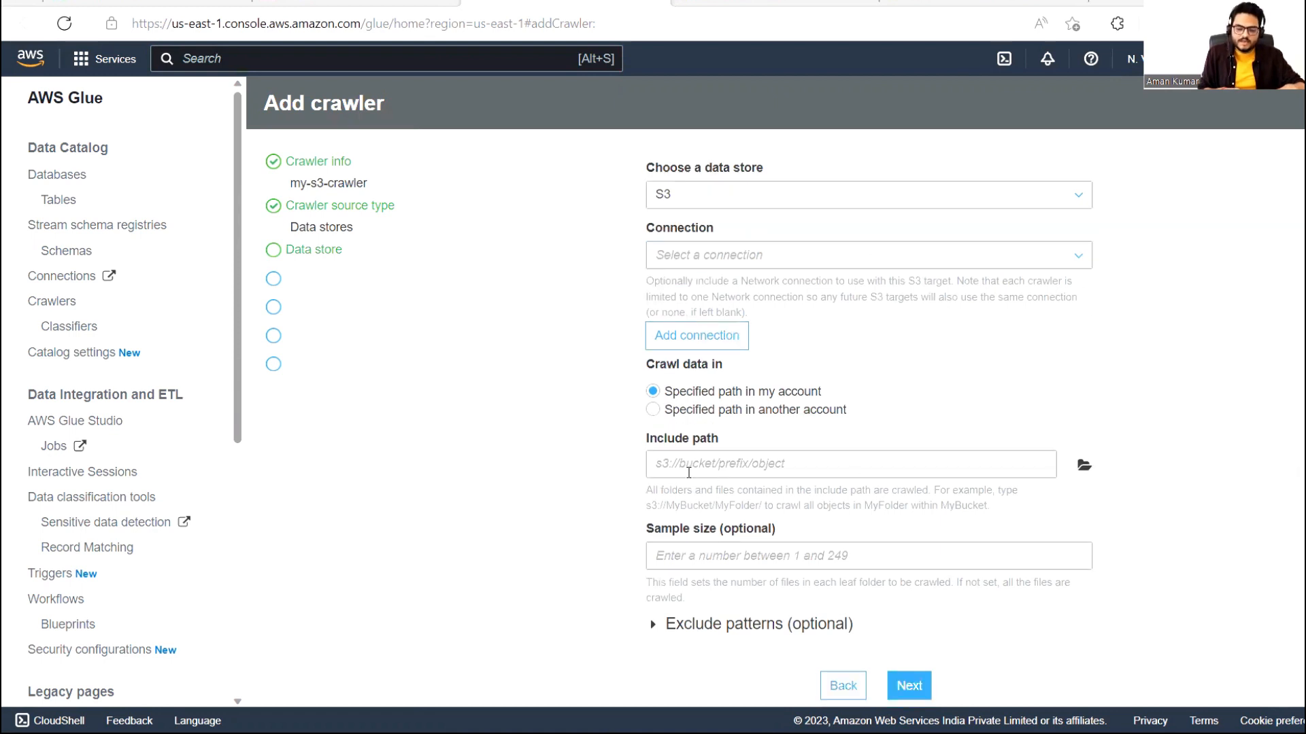
{"action": "left_click", "coordinate": [1082, 468]}
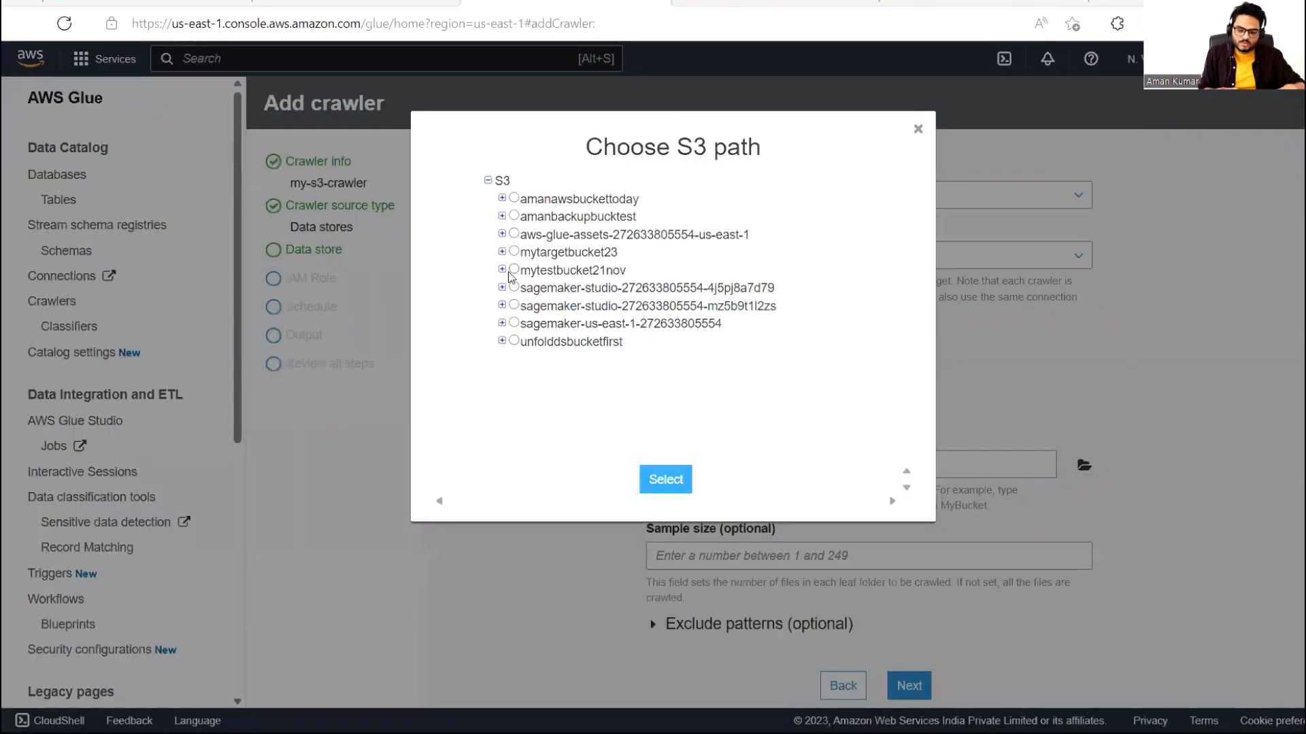
{"action": "left_click", "coordinate": [513, 270]}
{"action": "left_click", "coordinate": [664, 479]}
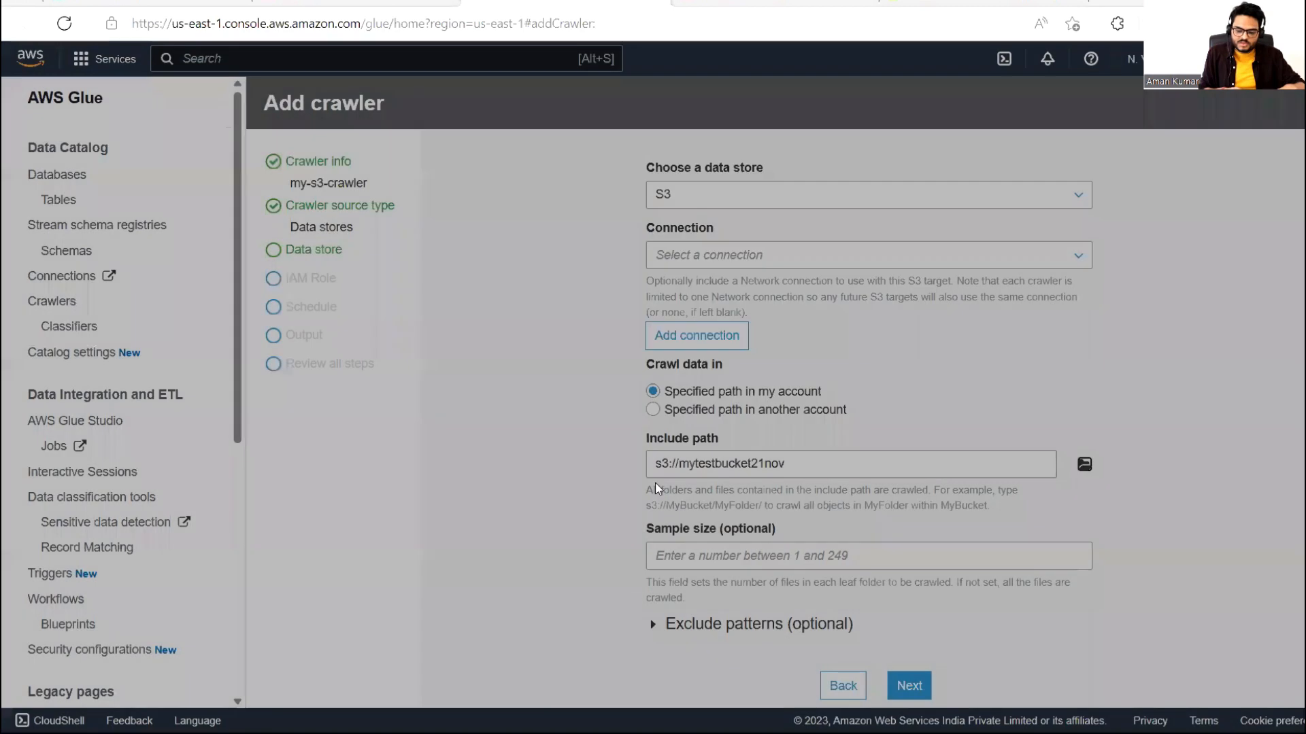
{"action": "left_click", "coordinate": [908, 684]}
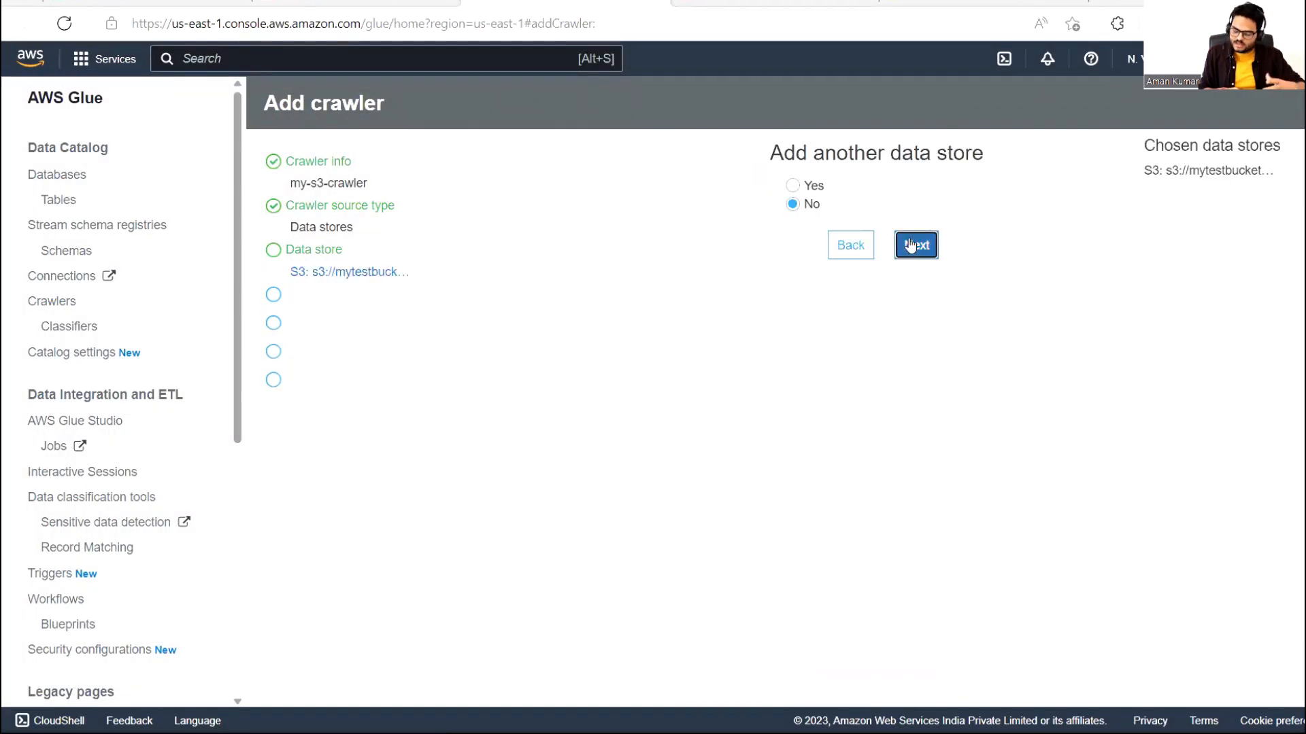
{"action": "left_click", "coordinate": [914, 245]}
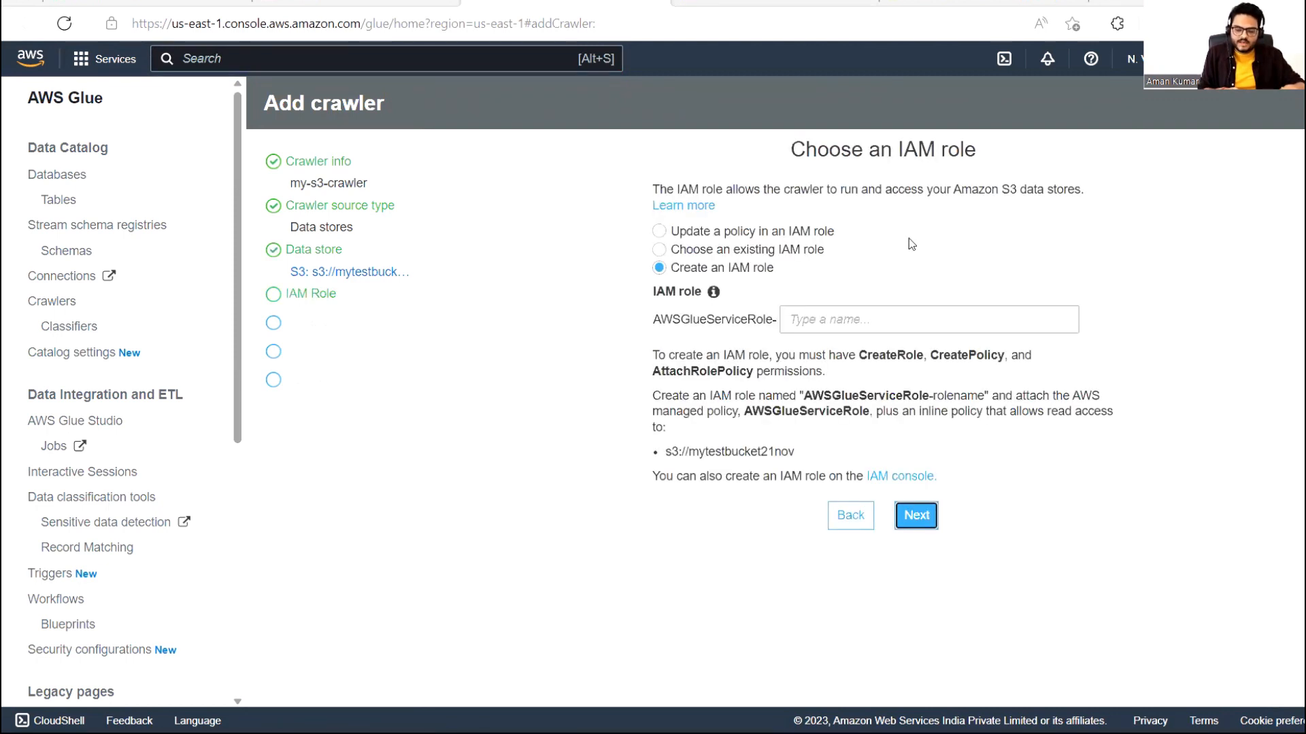
Choose the existing IAM role AWSGlueServiceRole-crawler for the crawler and continue to its schedule
{"action": "left_click", "coordinate": [657, 252]}
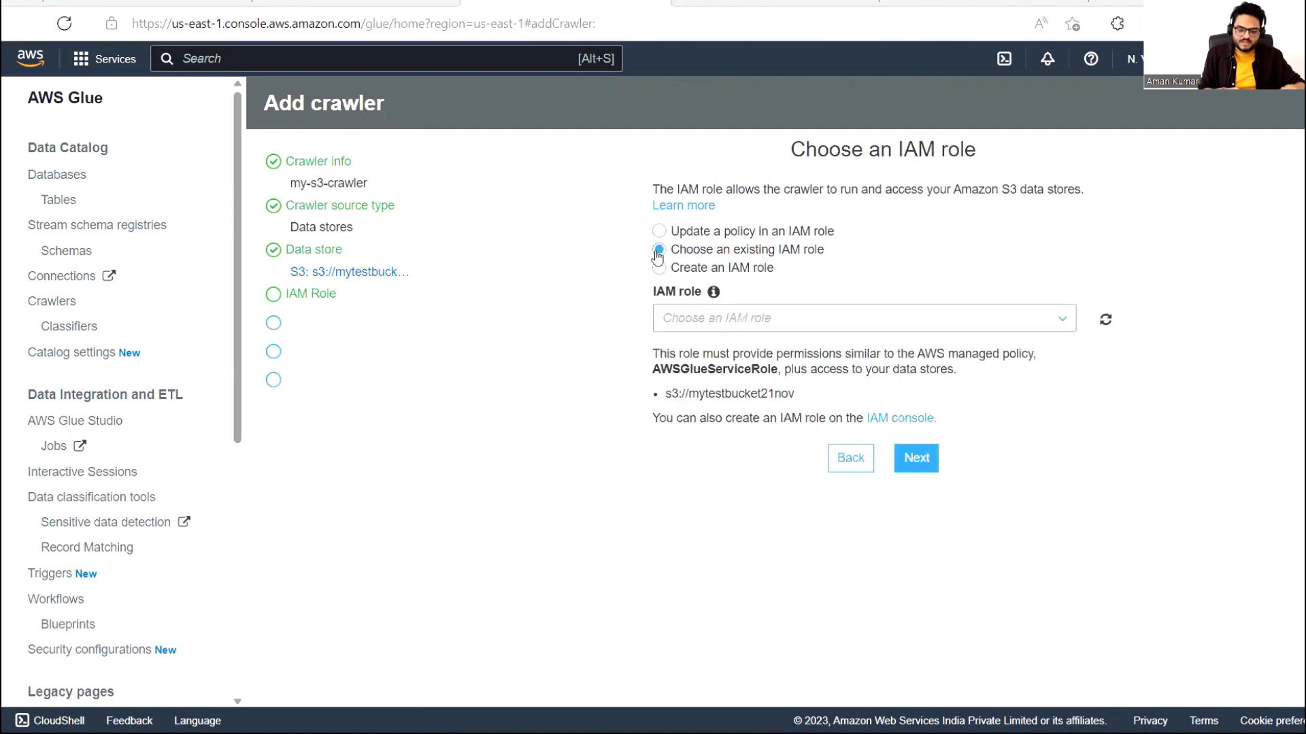
{"action": "left_click", "coordinate": [981, 325]}
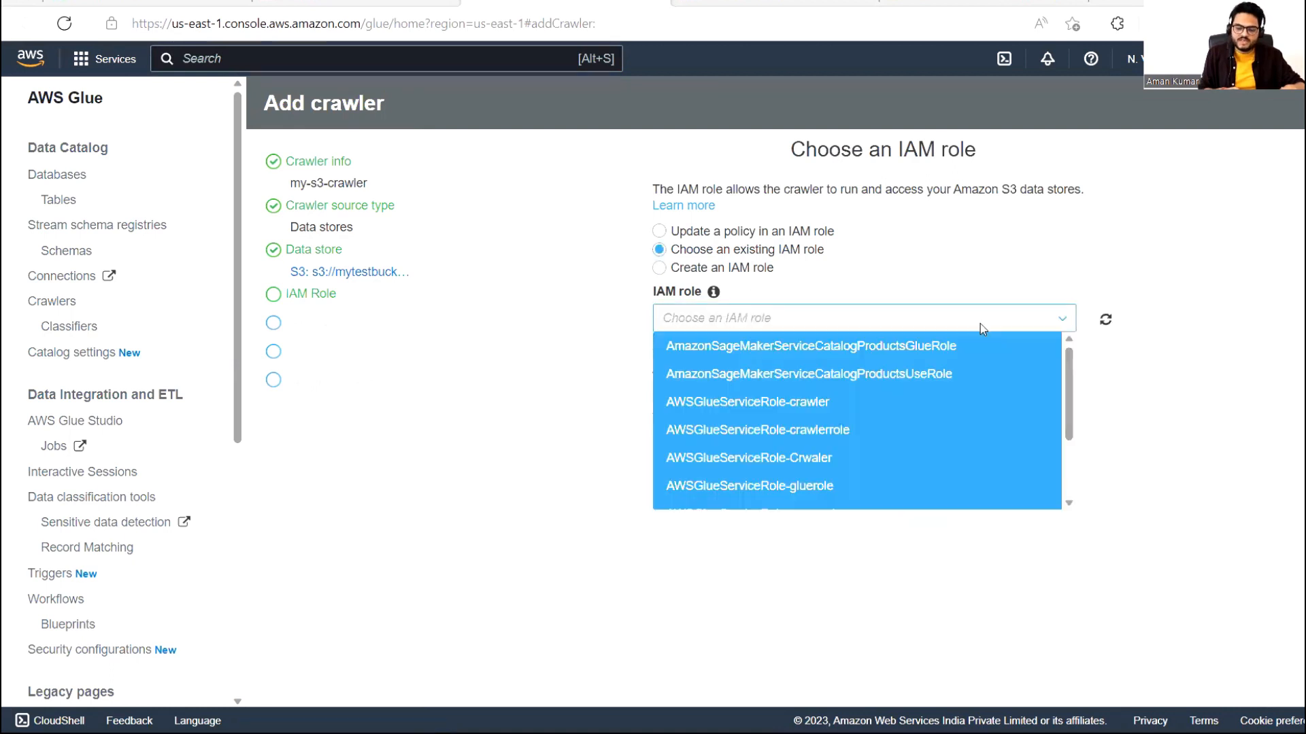
{"action": "left_click", "coordinate": [810, 402]}
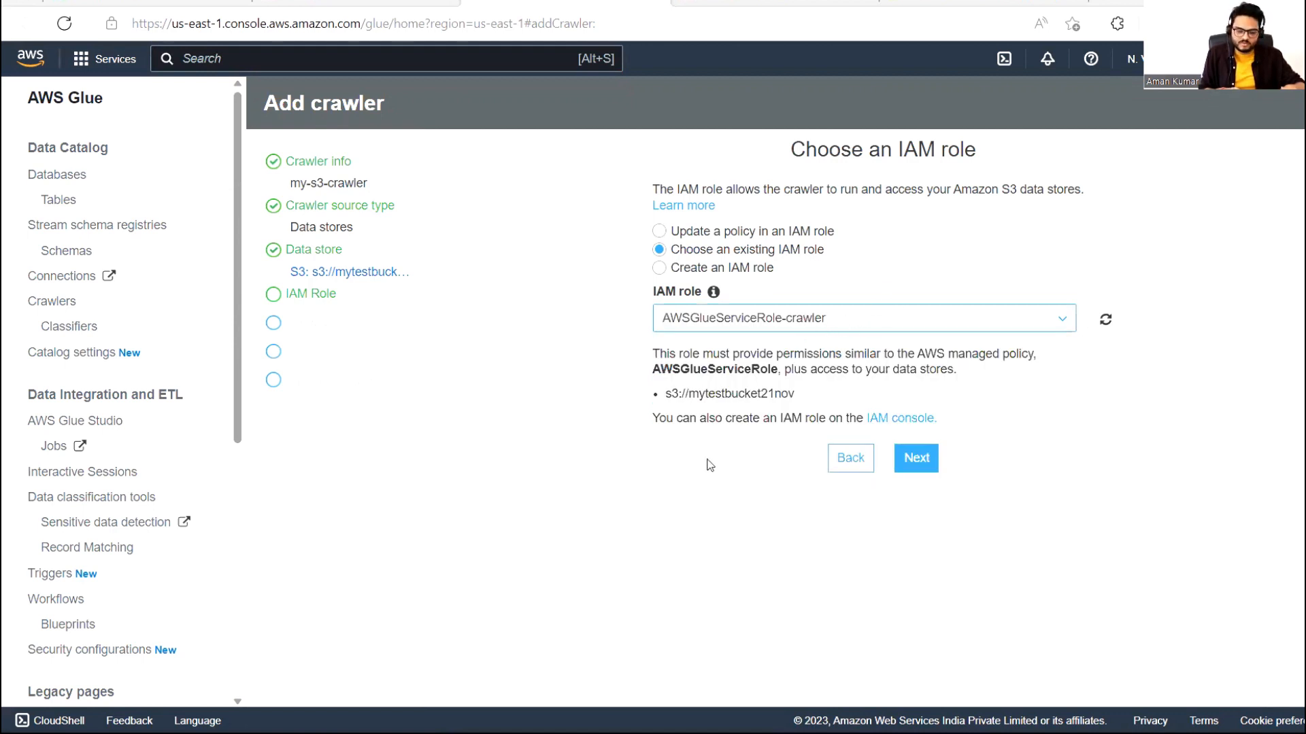
{"action": "left_click", "coordinate": [918, 459]}
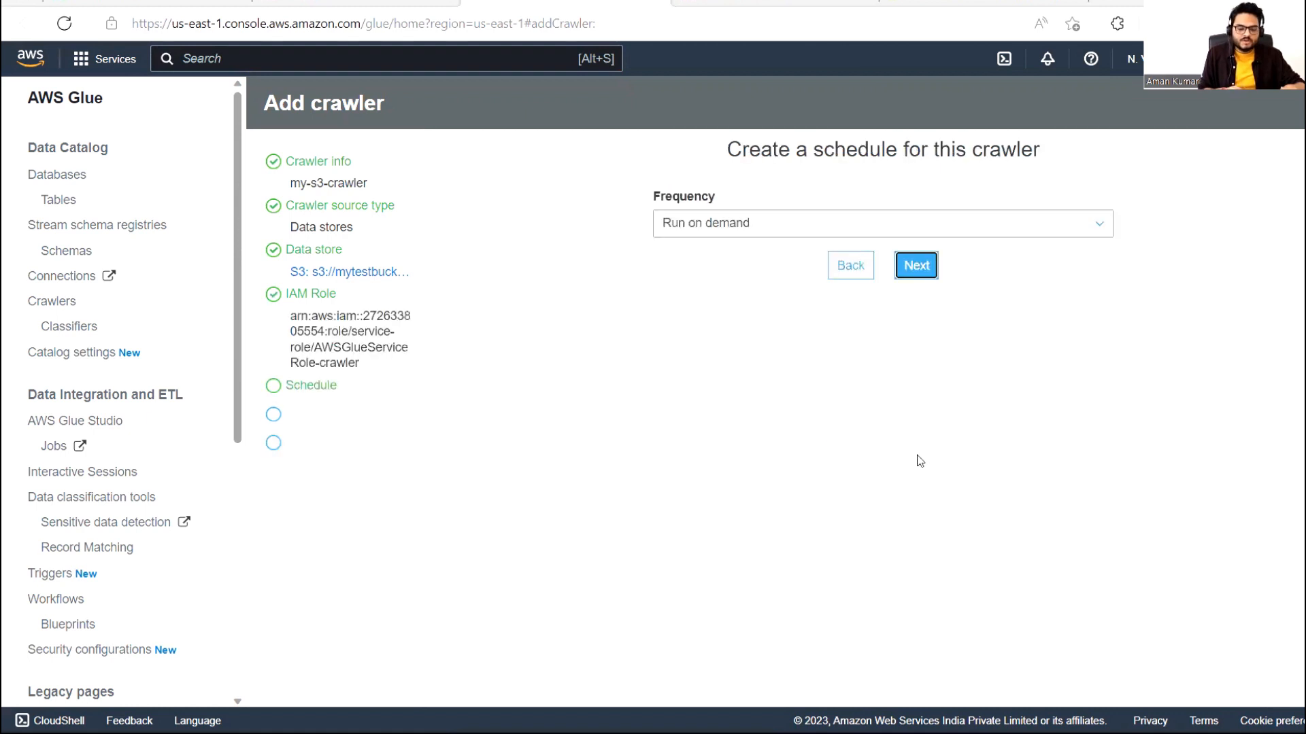
Keep the crawler's frequency as Run on demand and set its output database to default
{"action": "left_click", "coordinate": [915, 266]}
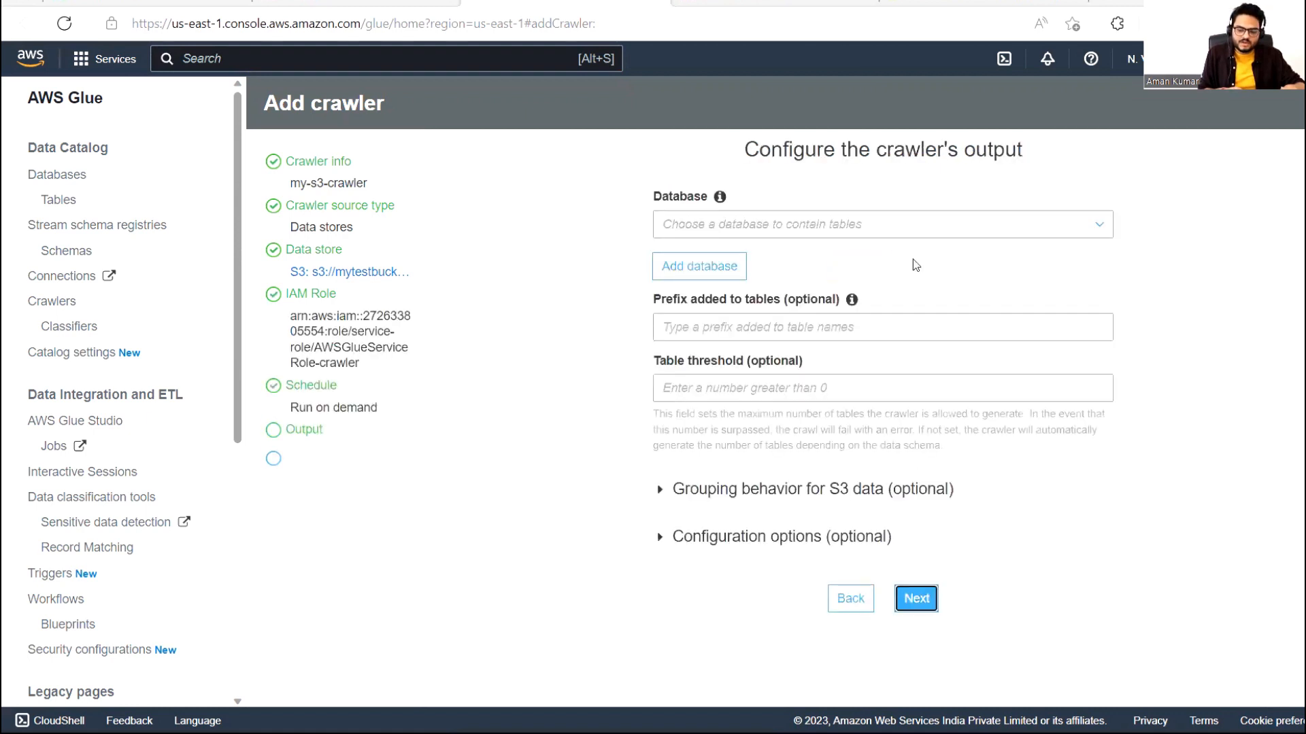
{"action": "left_click", "coordinate": [935, 223]}
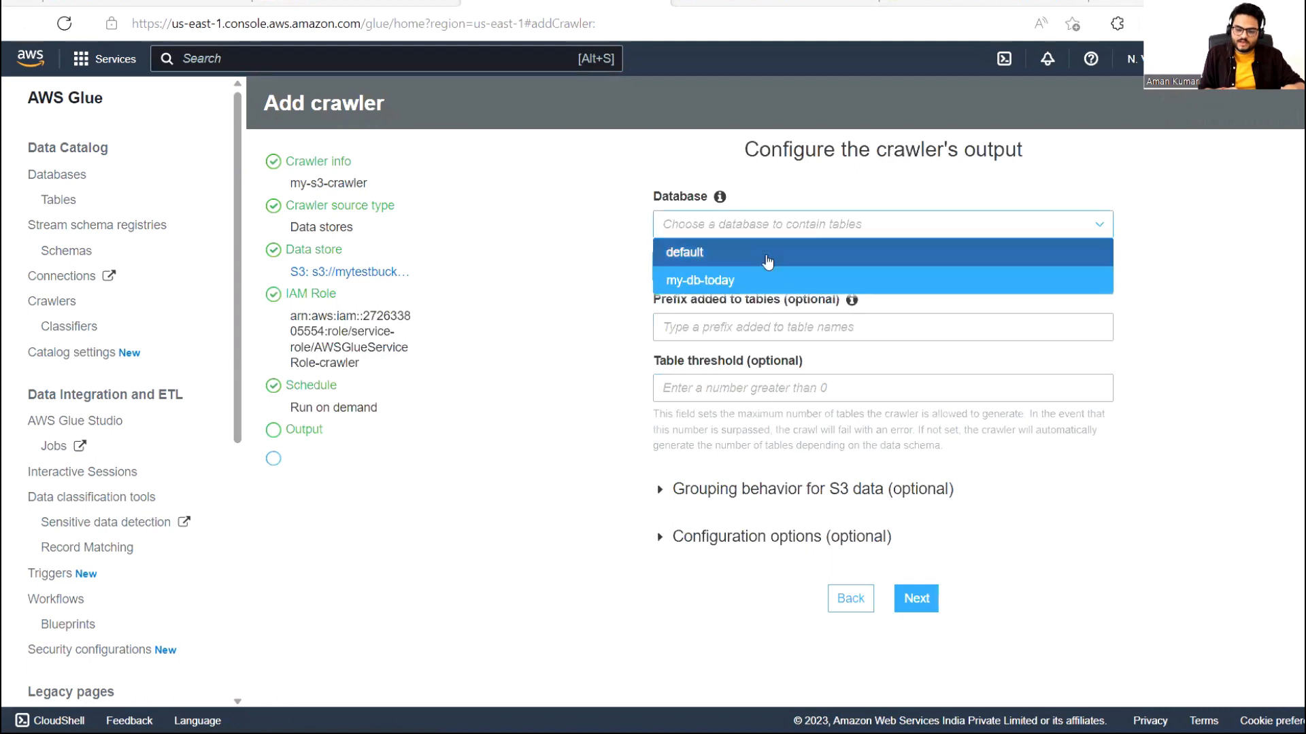
{"action": "left_click", "coordinate": [713, 267]}
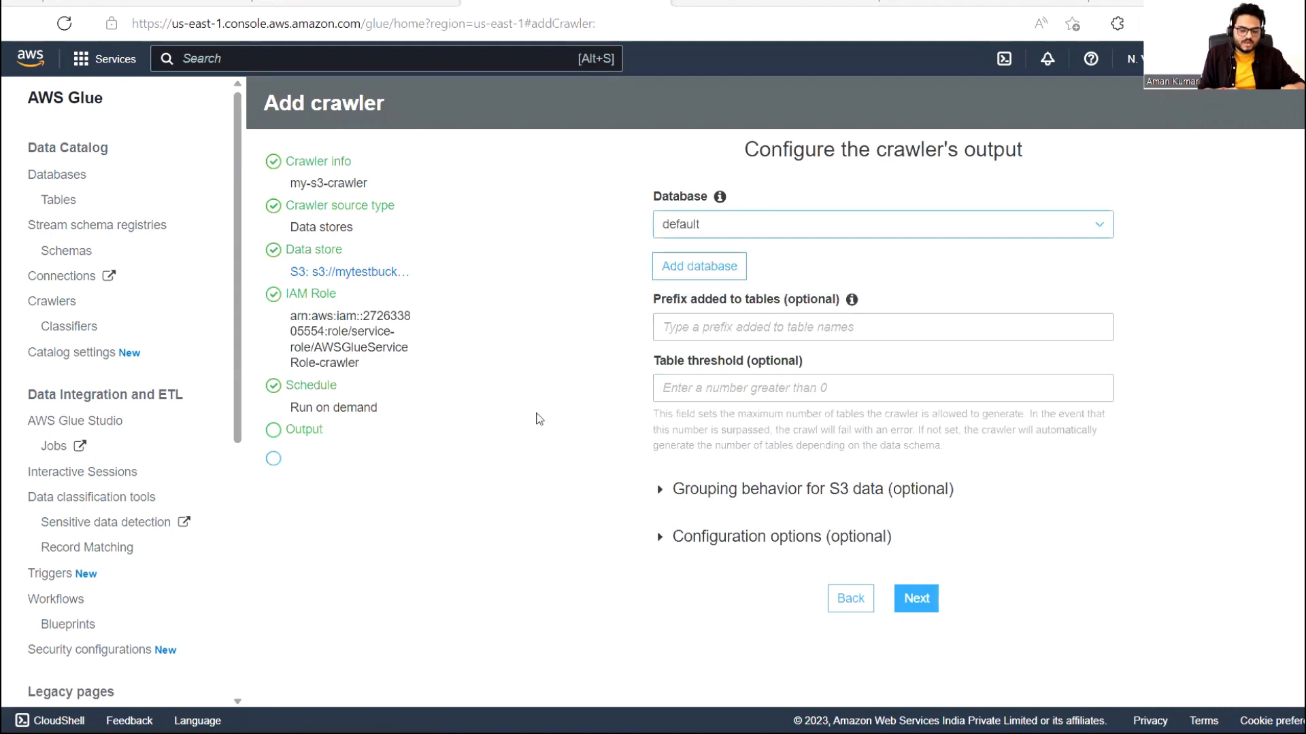
{"action": "left_click", "coordinate": [915, 599]}
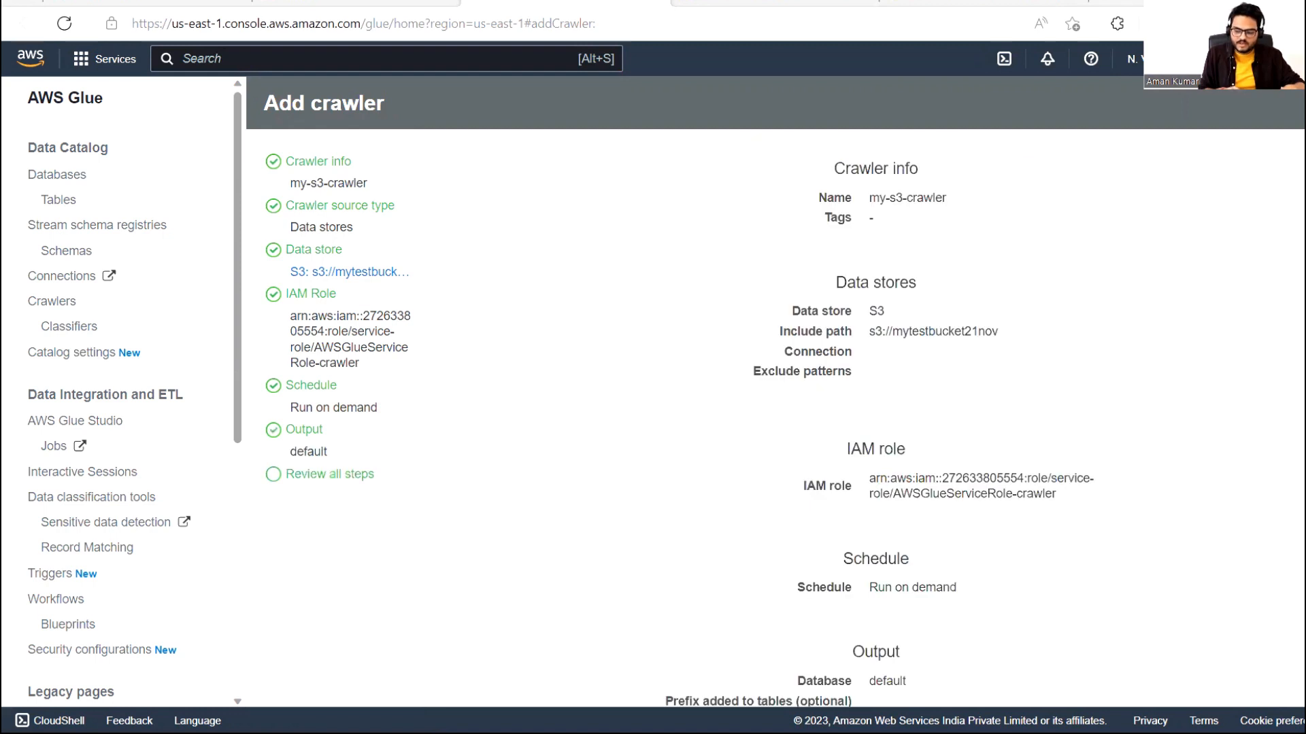
Review the crawler's settings, finish creating it, and run my-s3-crawler
{"action": "scroll", "coordinate": [875, 422], "scroll_direction": "down", "scroll_amount": 3}
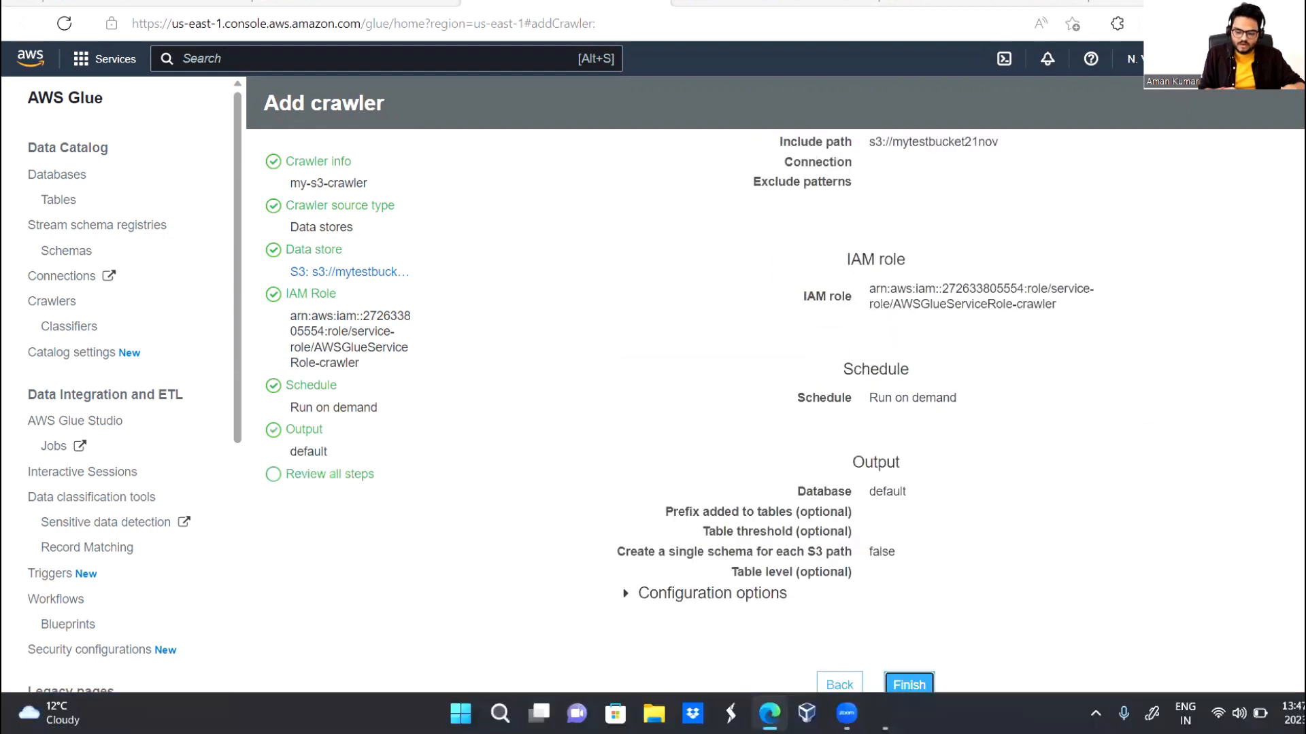
{"action": "left_click", "coordinate": [912, 686]}
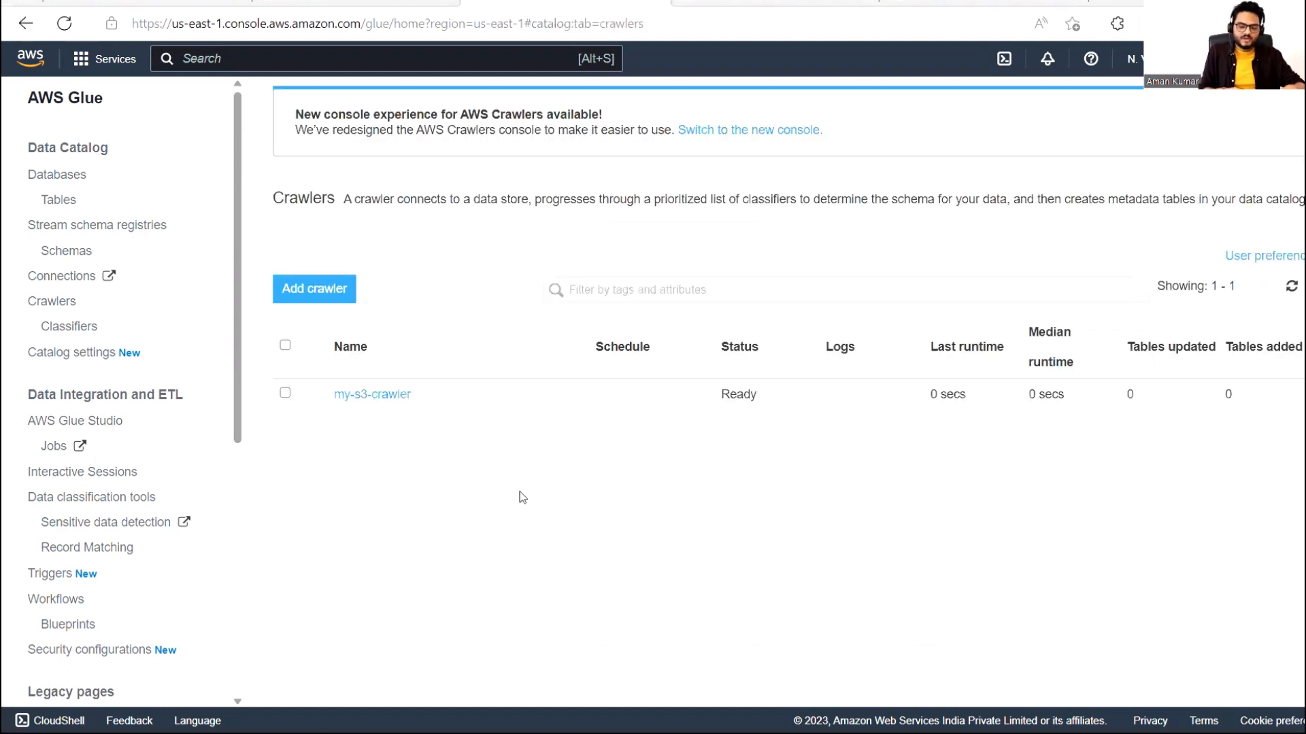
{"action": "left_click", "coordinate": [284, 394]}
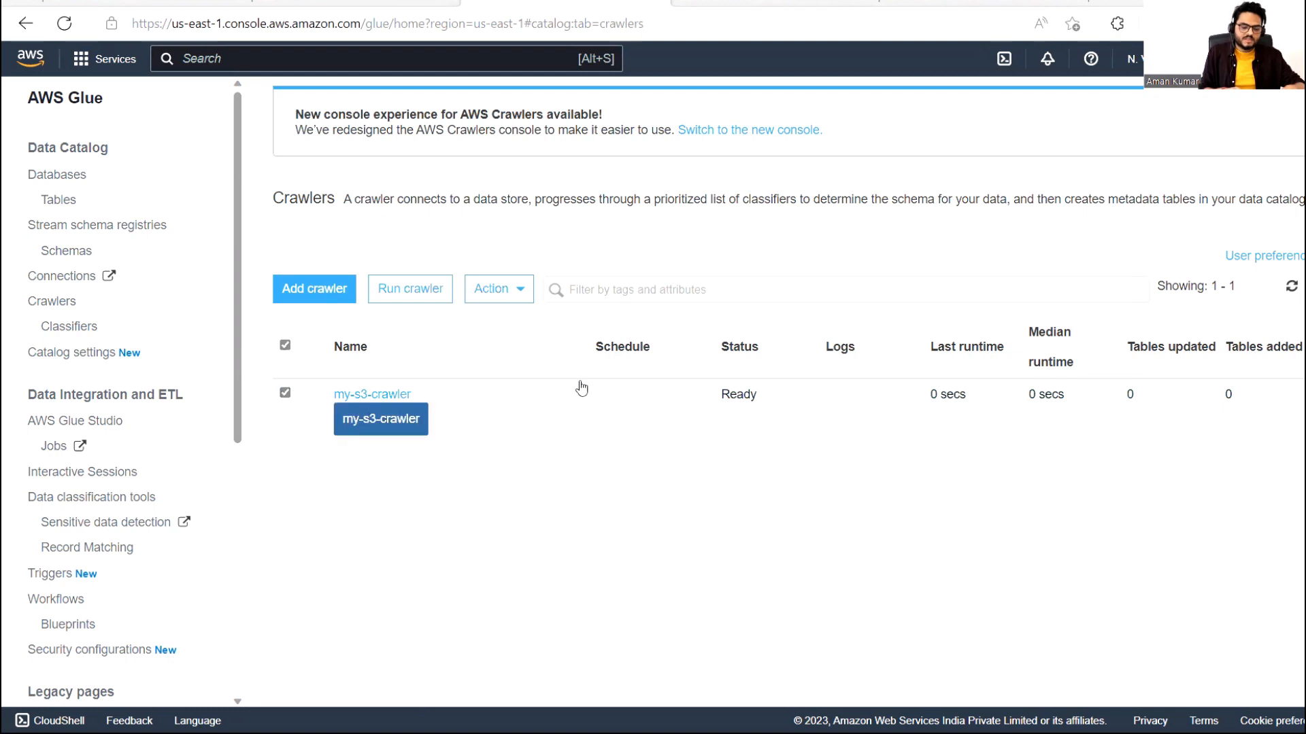
{"action": "left_click", "coordinate": [417, 287]}
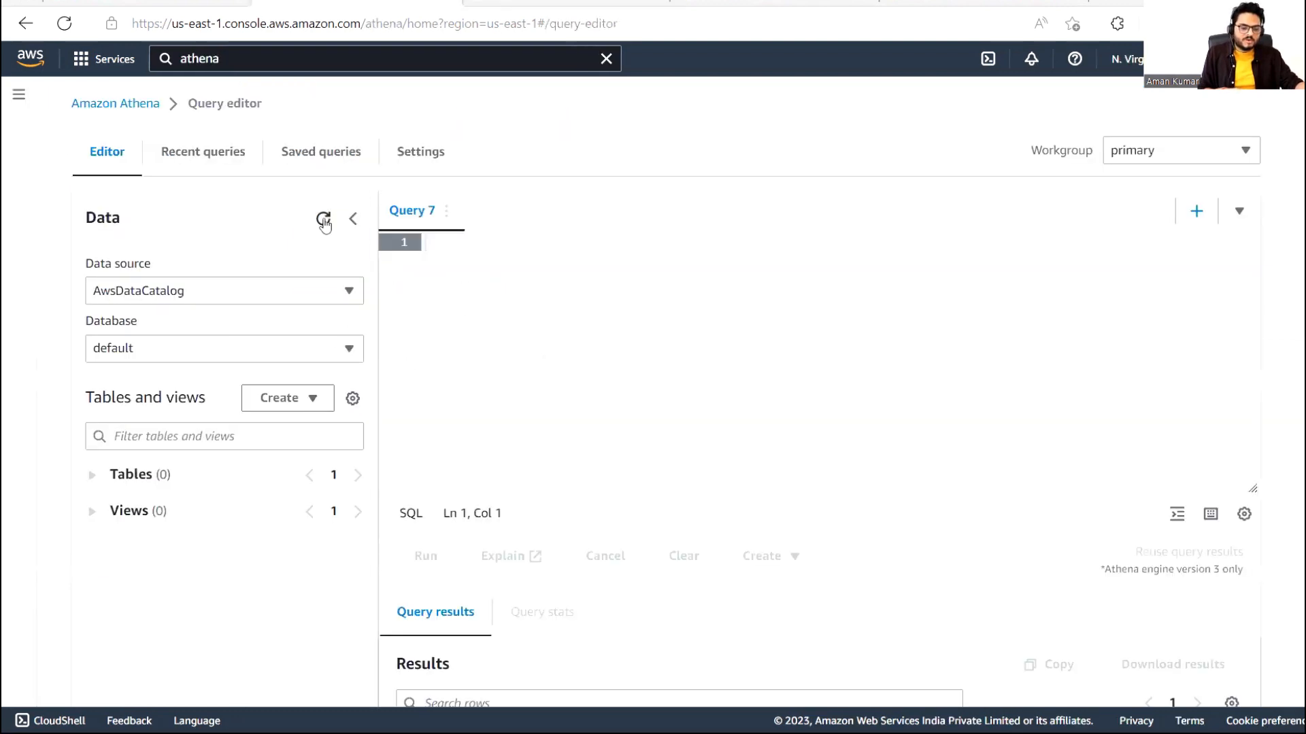
Switch to Athena and refresh the query editor's data to load the table made by the crawler
{"action": "left_click", "coordinate": [323, 219]}
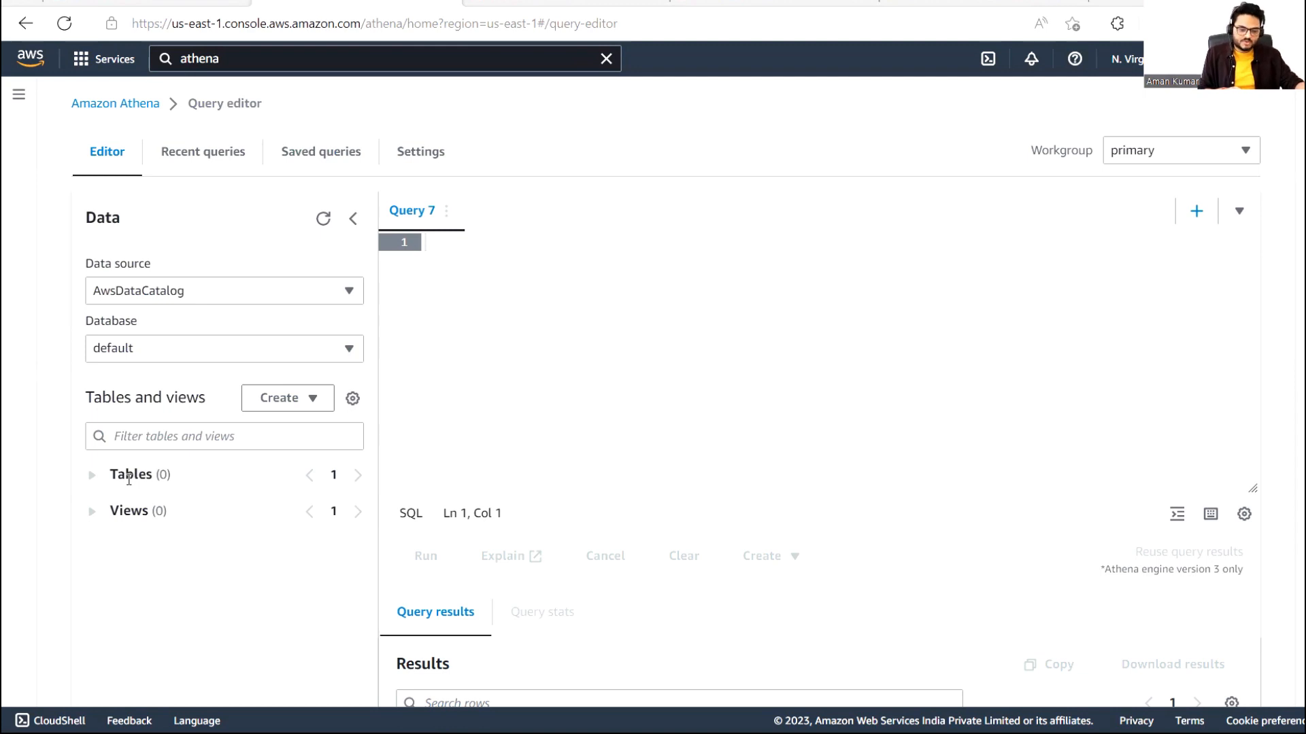
{"action": "left_click", "coordinate": [570, 4]}
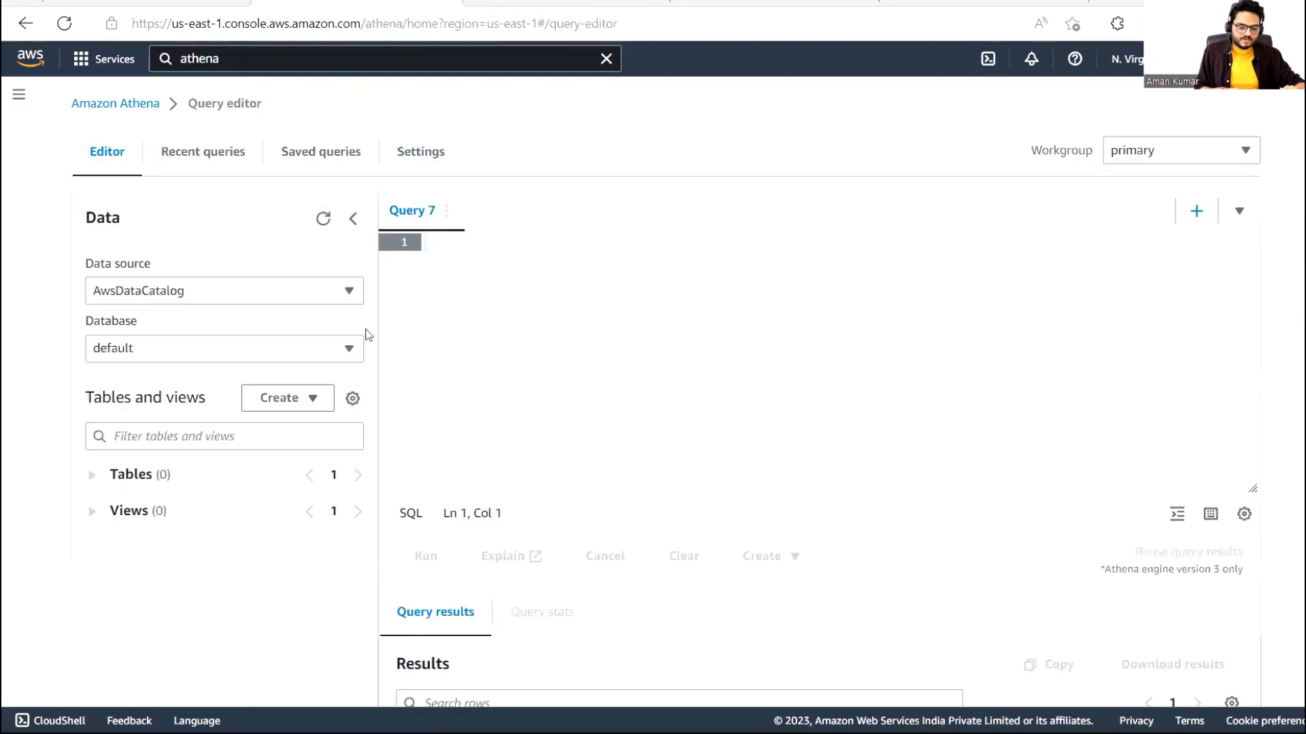
{"action": "left_click", "coordinate": [323, 219]}
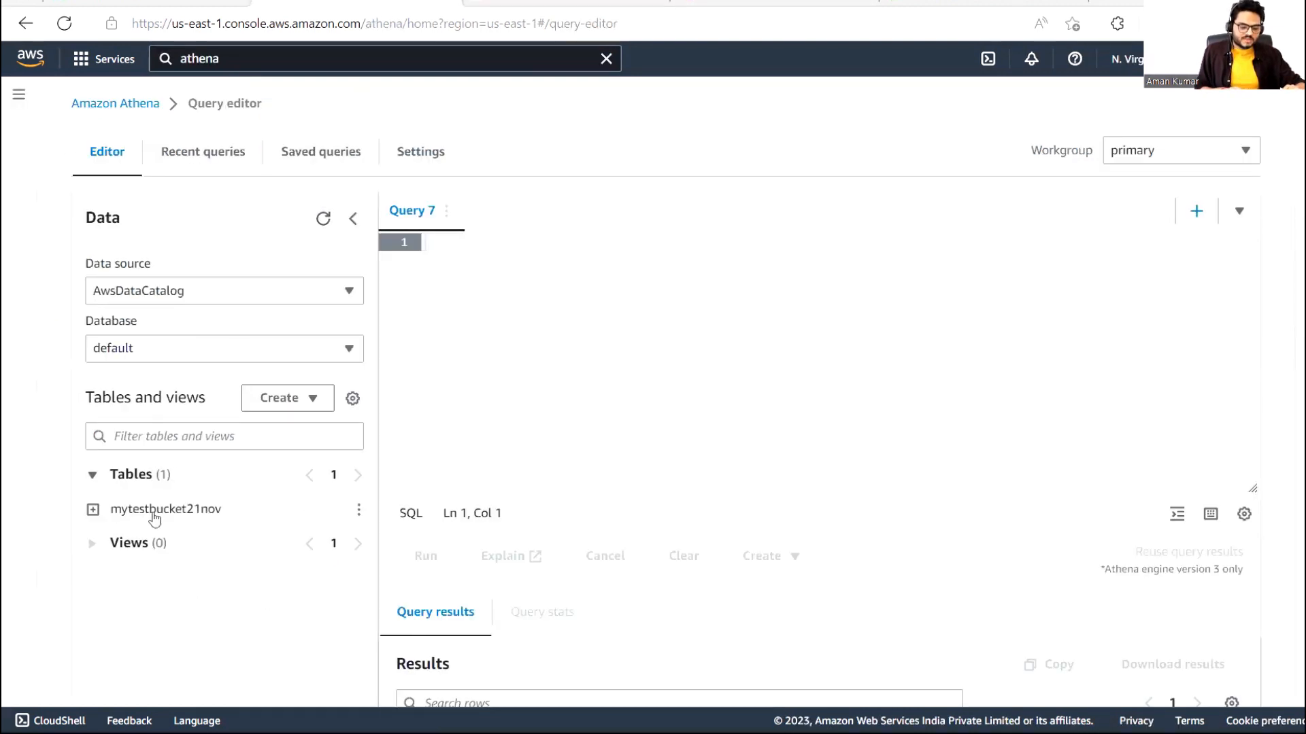
Preview the mytestbucket21nov table and look through the returned rows
{"action": "left_click", "coordinate": [358, 510]}
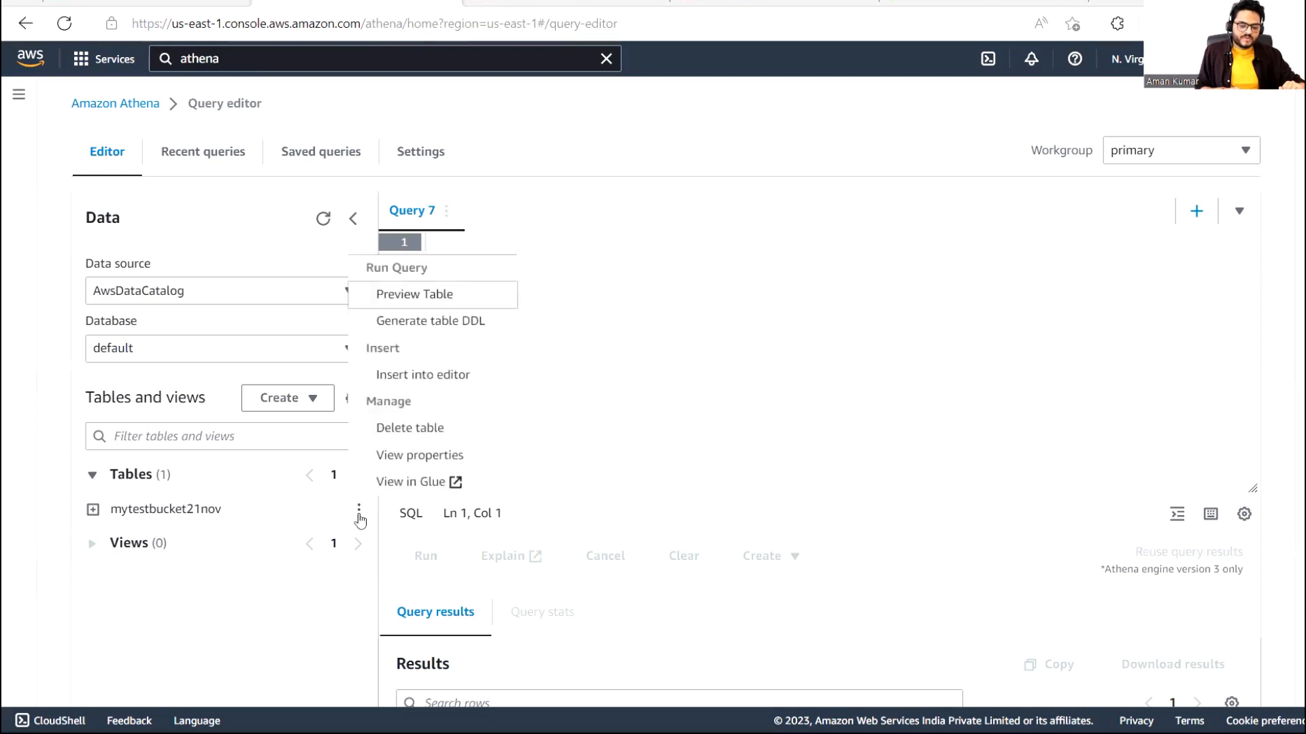
{"action": "left_click", "coordinate": [409, 293]}
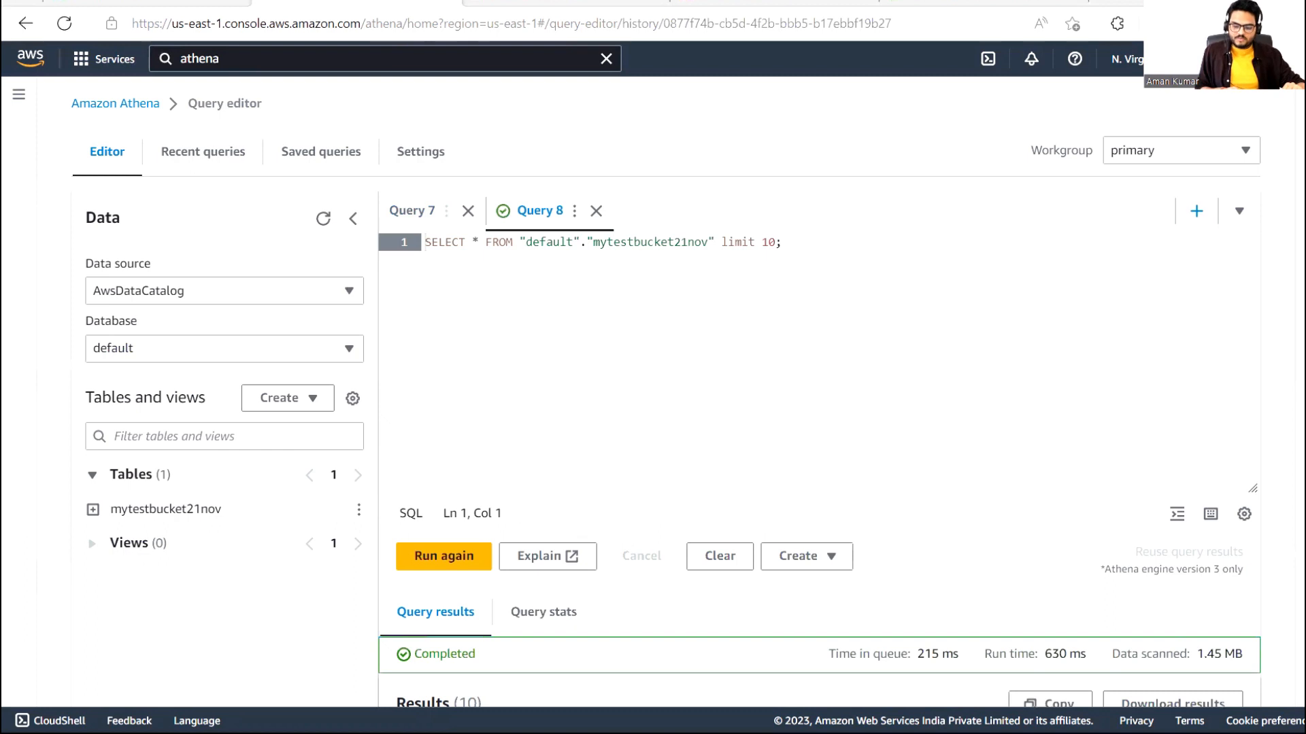
{"action": "scroll", "coordinate": [667, 391], "scroll_direction": "down", "scroll_amount": 7}
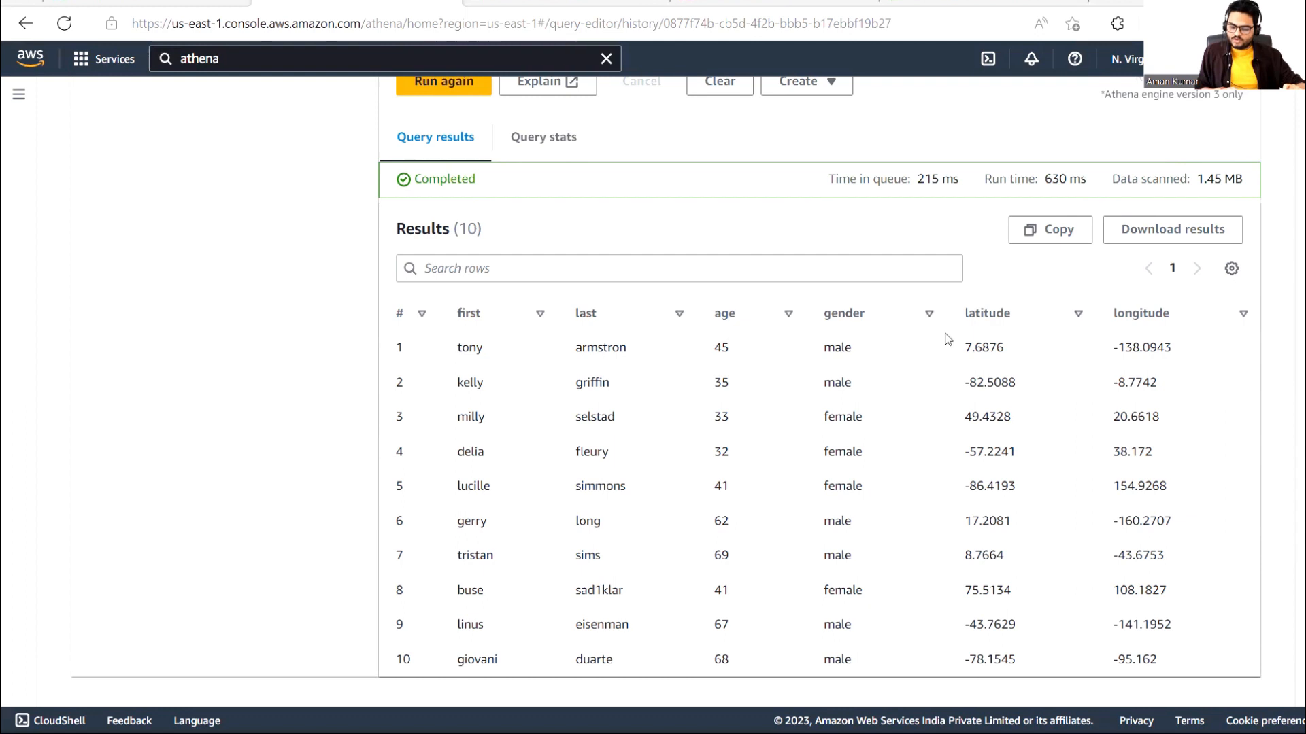
{"action": "scroll", "coordinate": [666, 391], "scroll_direction": "up", "scroll_amount": 7}
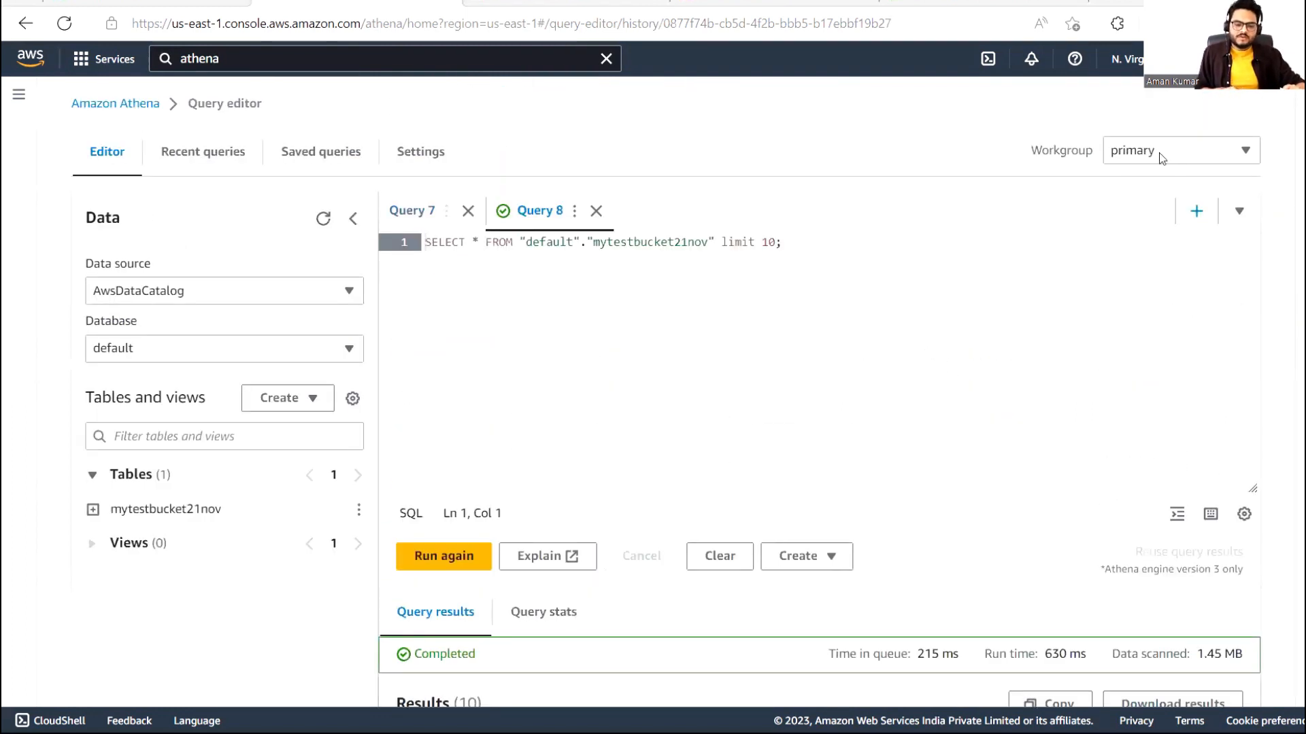
Switch to AWS Glue and open the mytestbucket21nov table to examine its details and schema
{"action": "left_click", "coordinate": [615, 2]}
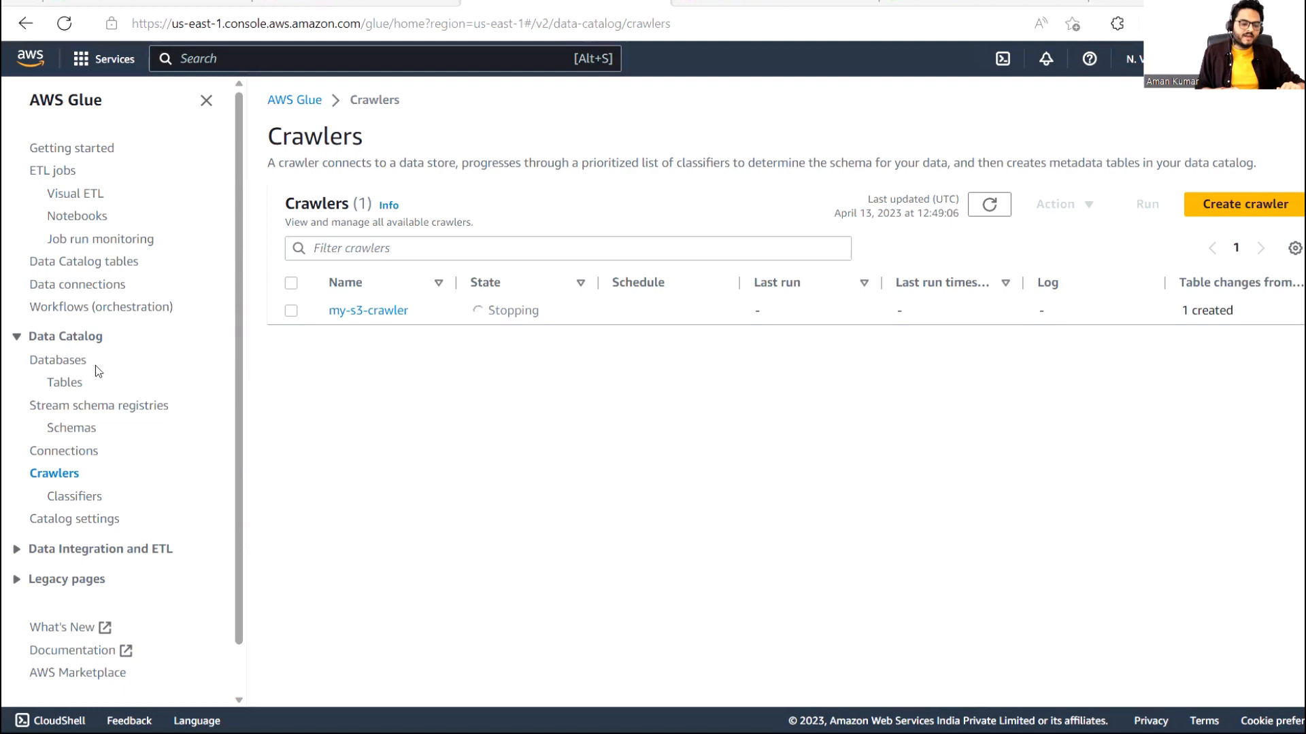
{"action": "left_click", "coordinate": [63, 383]}
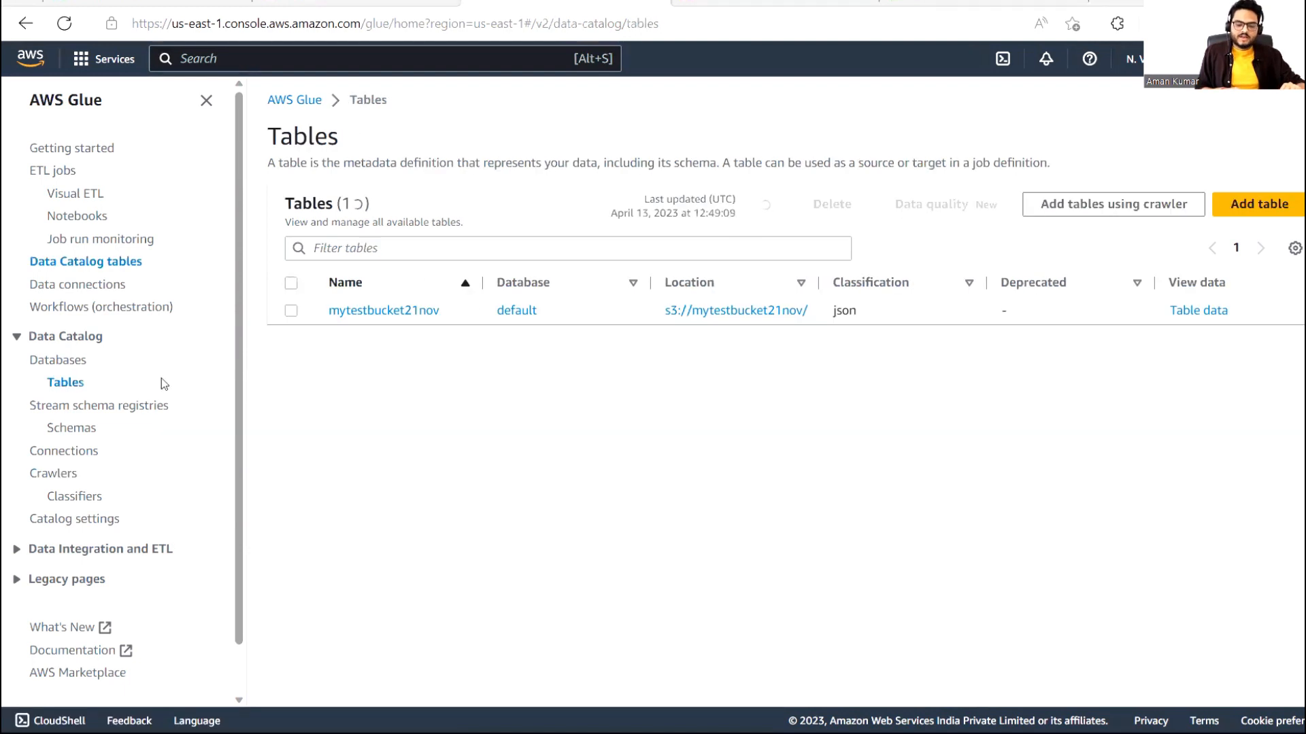
{"action": "left_click", "coordinate": [395, 312]}
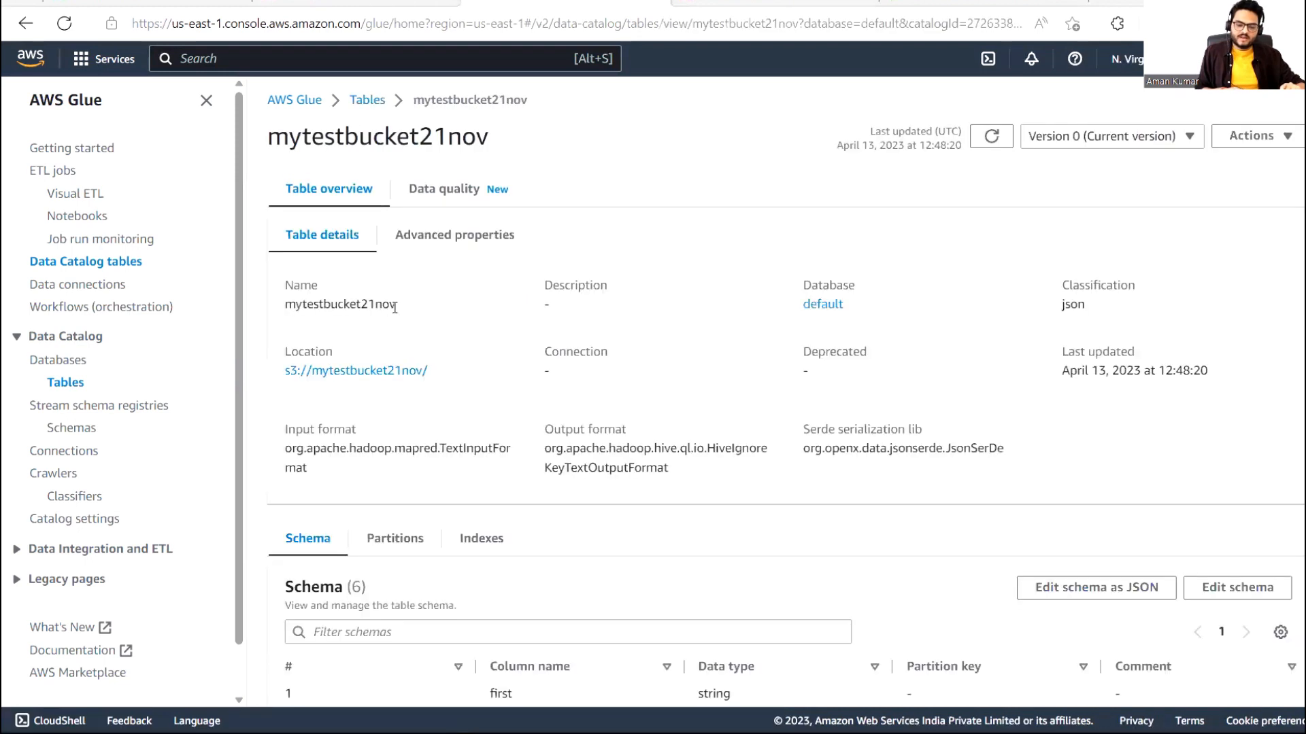
{"action": "scroll", "coordinate": [785, 391], "scroll_direction": "down", "scroll_amount": 3}
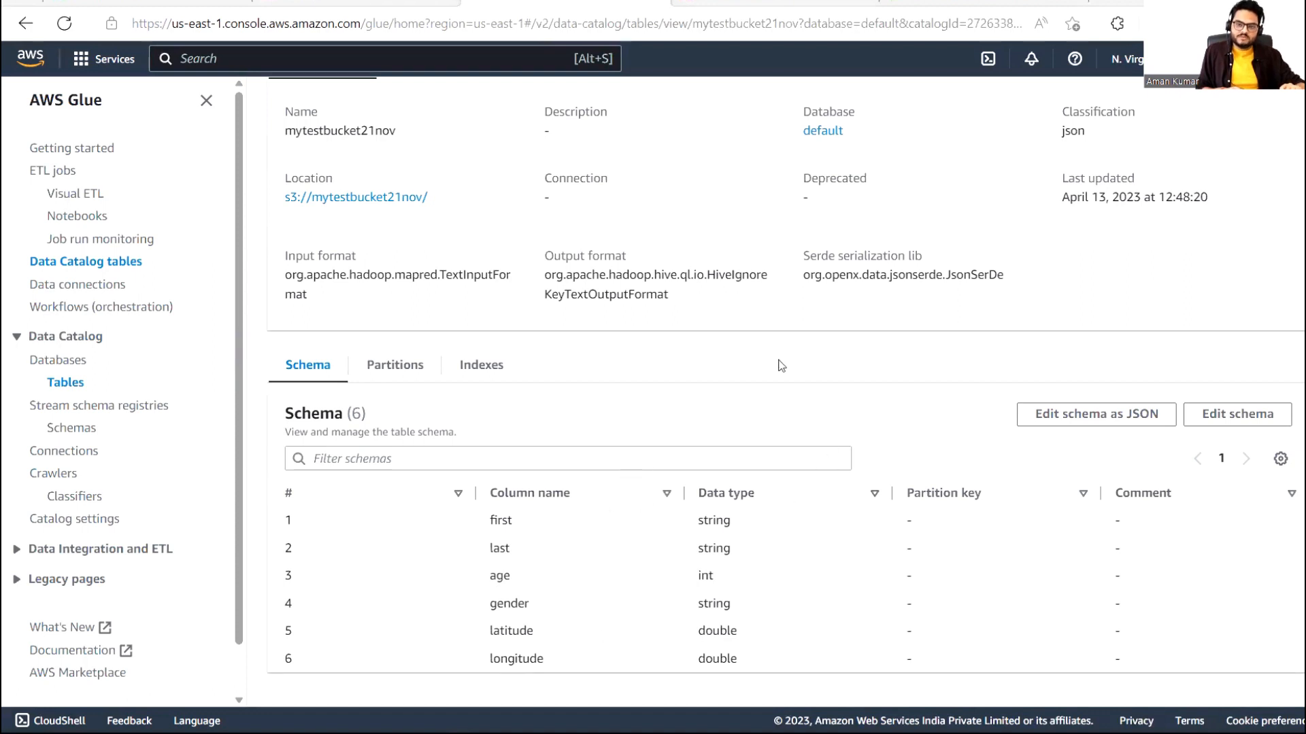
Back in Athena, change the preview query to select count(*) instead of all columns
{"action": "left_click", "coordinate": [357, 2]}
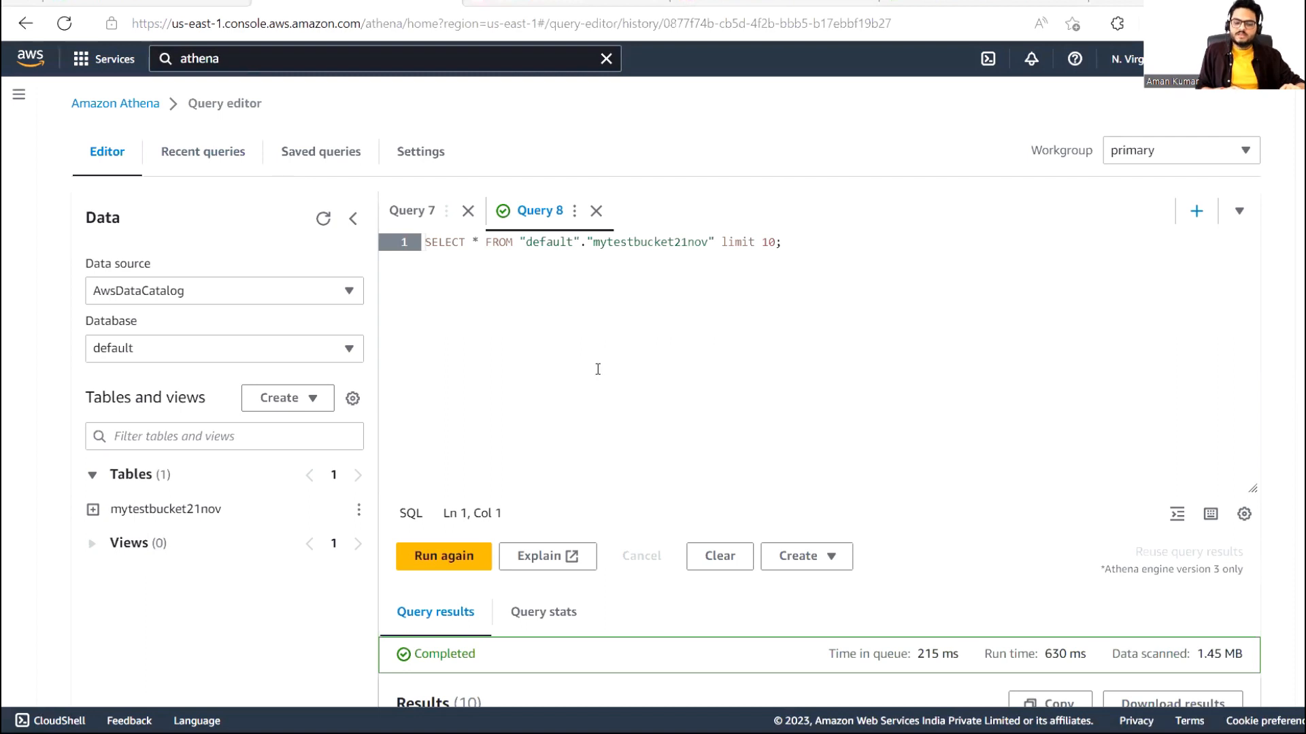
{"action": "scroll", "coordinate": [666, 398], "scroll_direction": "down", "scroll_amount": 5}
{"action": "scroll", "coordinate": [666, 397], "scroll_direction": "up", "scroll_amount": 5}
{"action": "scroll", "coordinate": [666, 398], "scroll_direction": "down", "scroll_amount": 1}
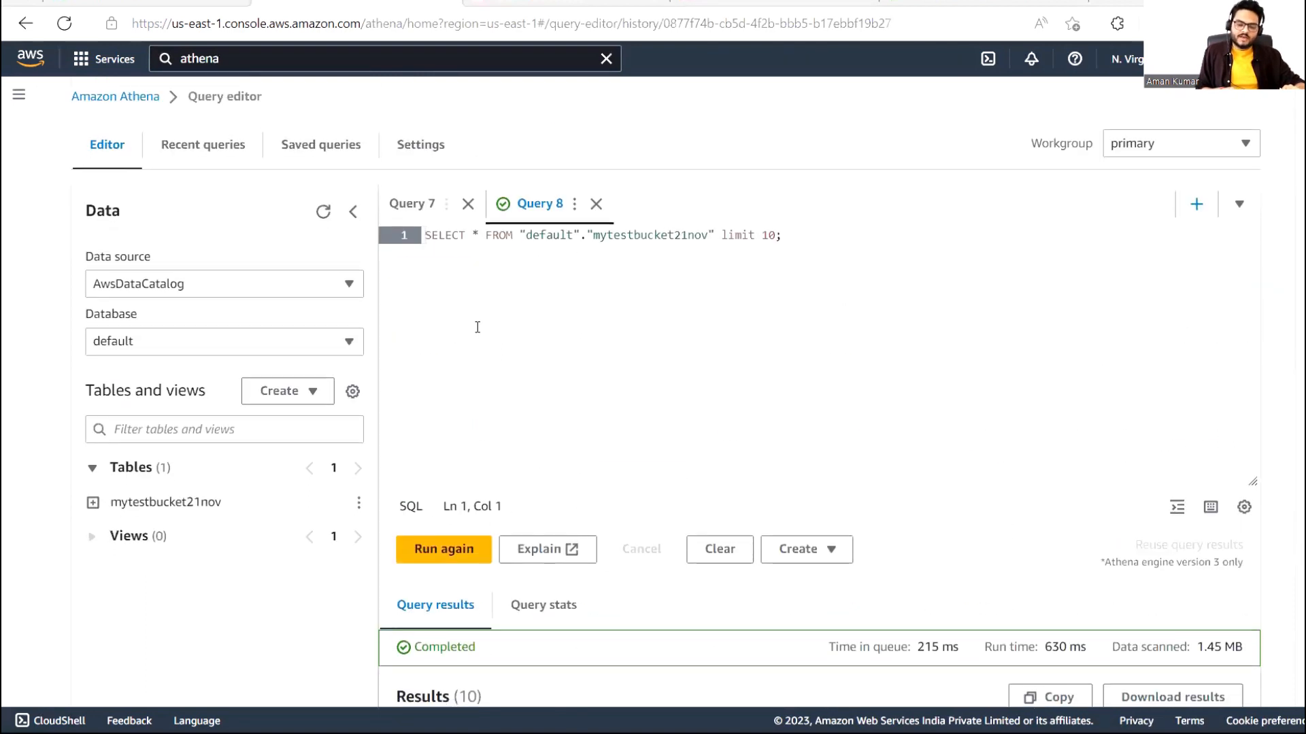
{"action": "left_click", "coordinate": [474, 235]}
{"action": "type", "text": "count"}
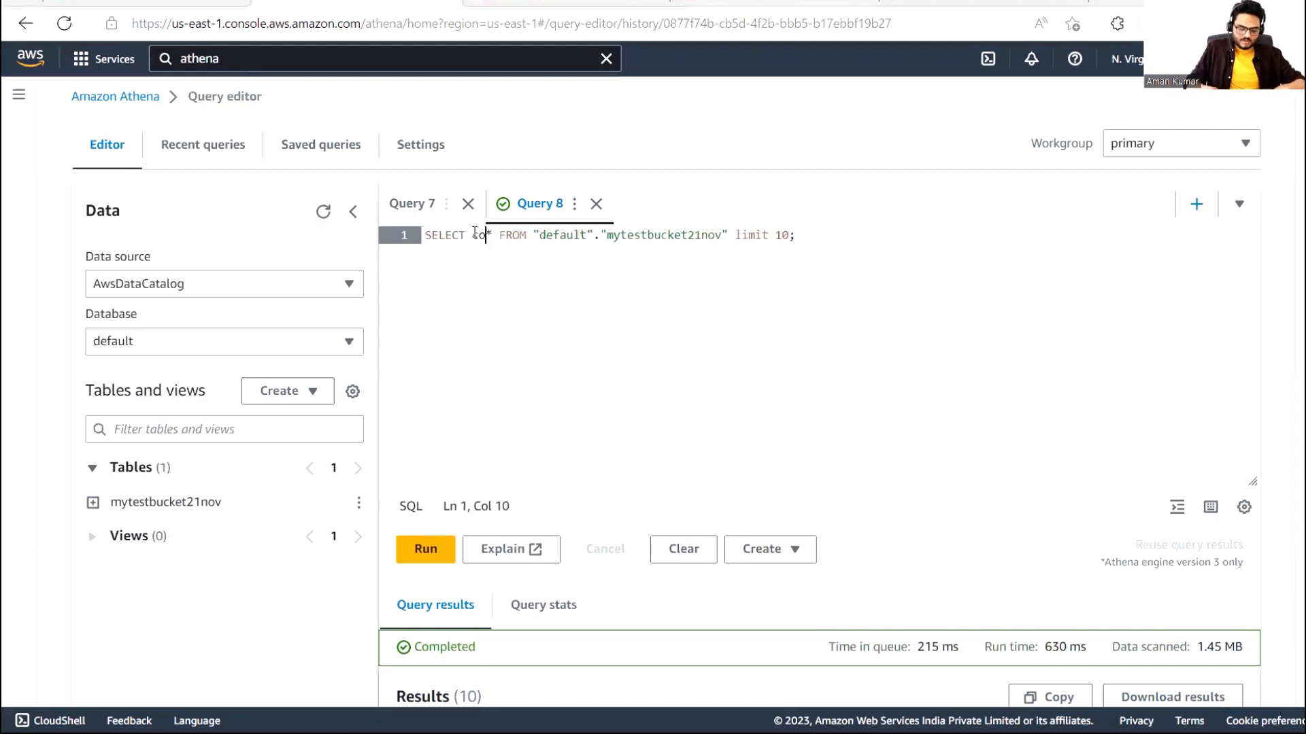
{"action": "type", "text": "("}
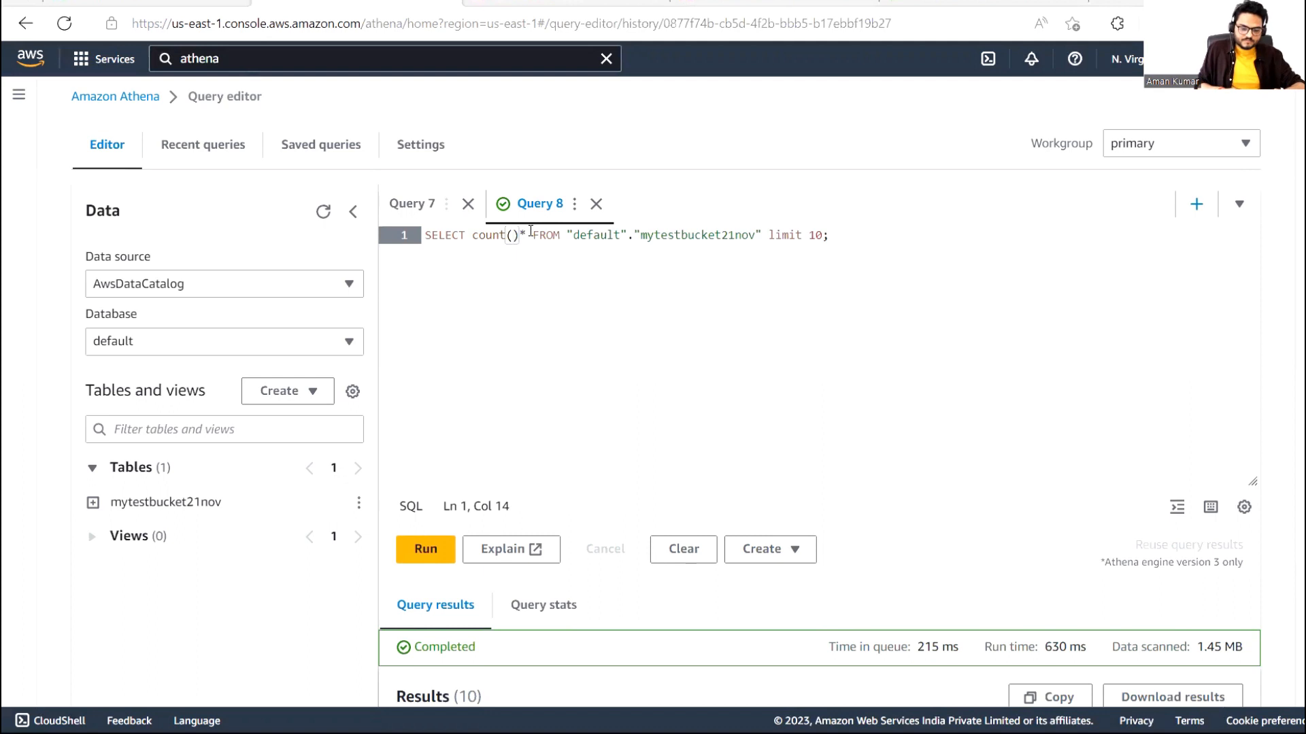
{"action": "key", "text": "Delete"}
{"action": "key", "text": "Delete"}
{"action": "type", "text": "*)"}
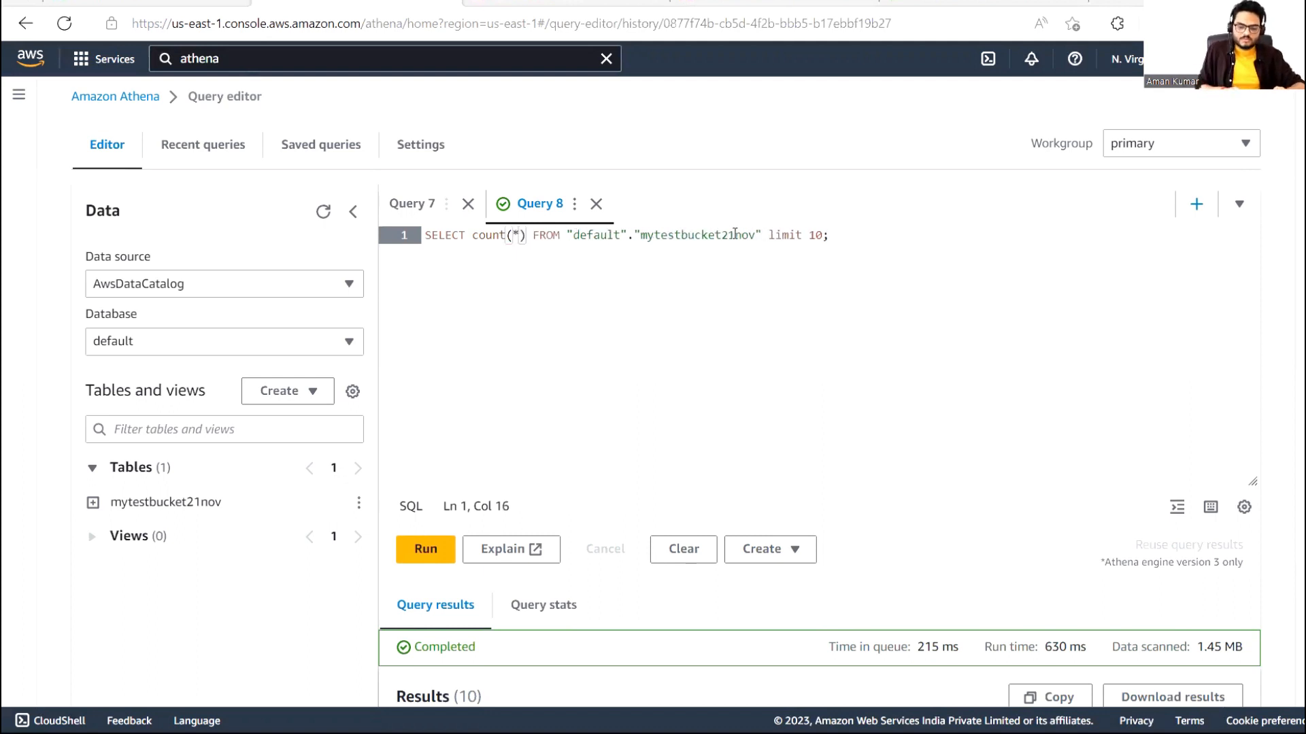
Remove the limit 10 clause from the count query on mytestbucket21nov and run it
{"action": "left_click_drag", "start_coordinate": [762, 235], "coordinate": [823, 235]}
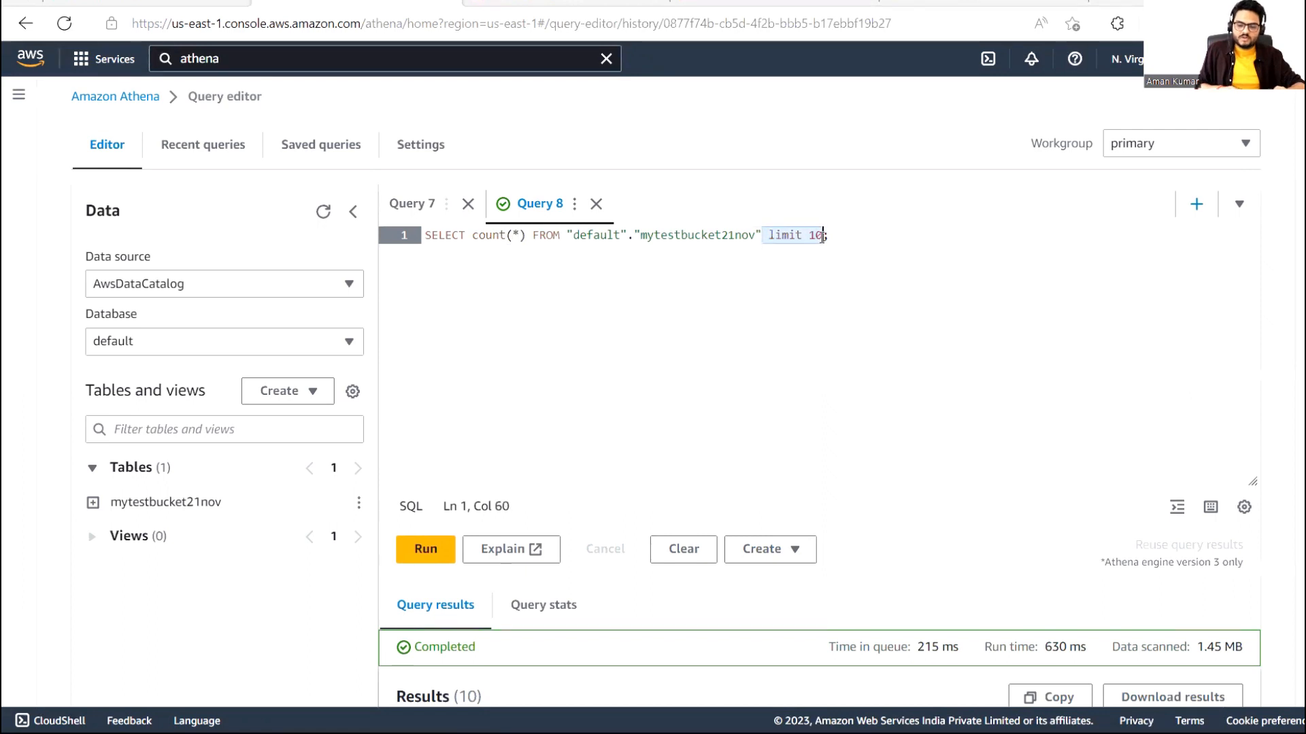
{"action": "key", "text": "BackSpace"}
{"action": "left_click", "coordinate": [426, 548]}
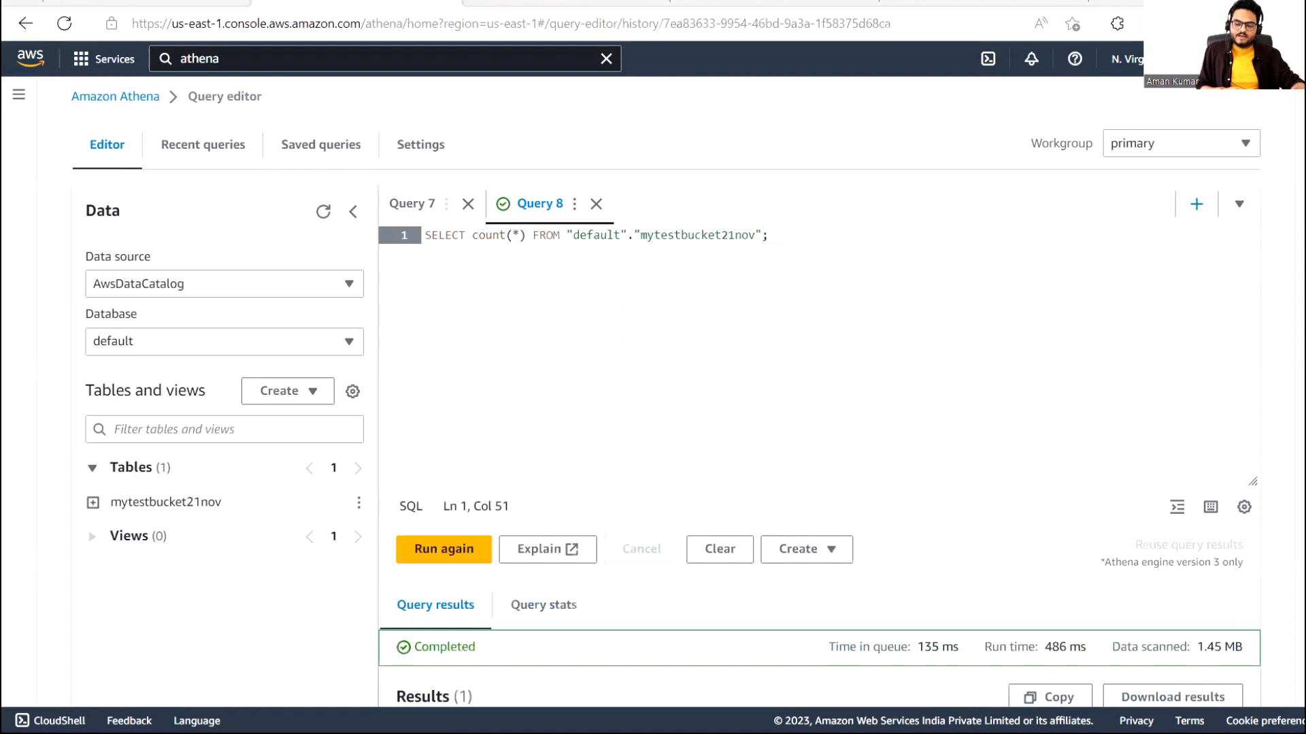
Read the count query's result, check the objects in the mytestbucket21nov S3 bucket, and return to the Athena query
{"action": "scroll", "coordinate": [819, 436], "scroll_direction": "down", "scroll_amount": 3}
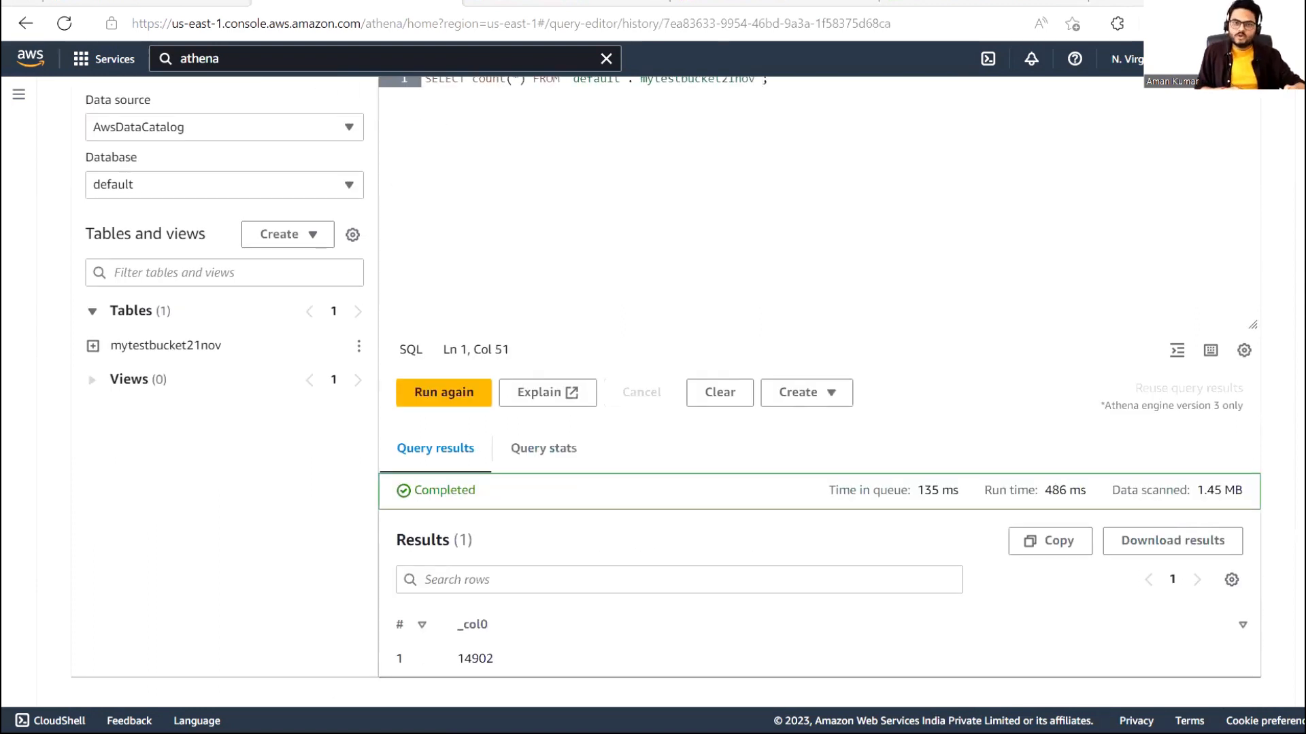
{"action": "scroll", "coordinate": [666, 394], "scroll_direction": "up", "scroll_amount": 3}
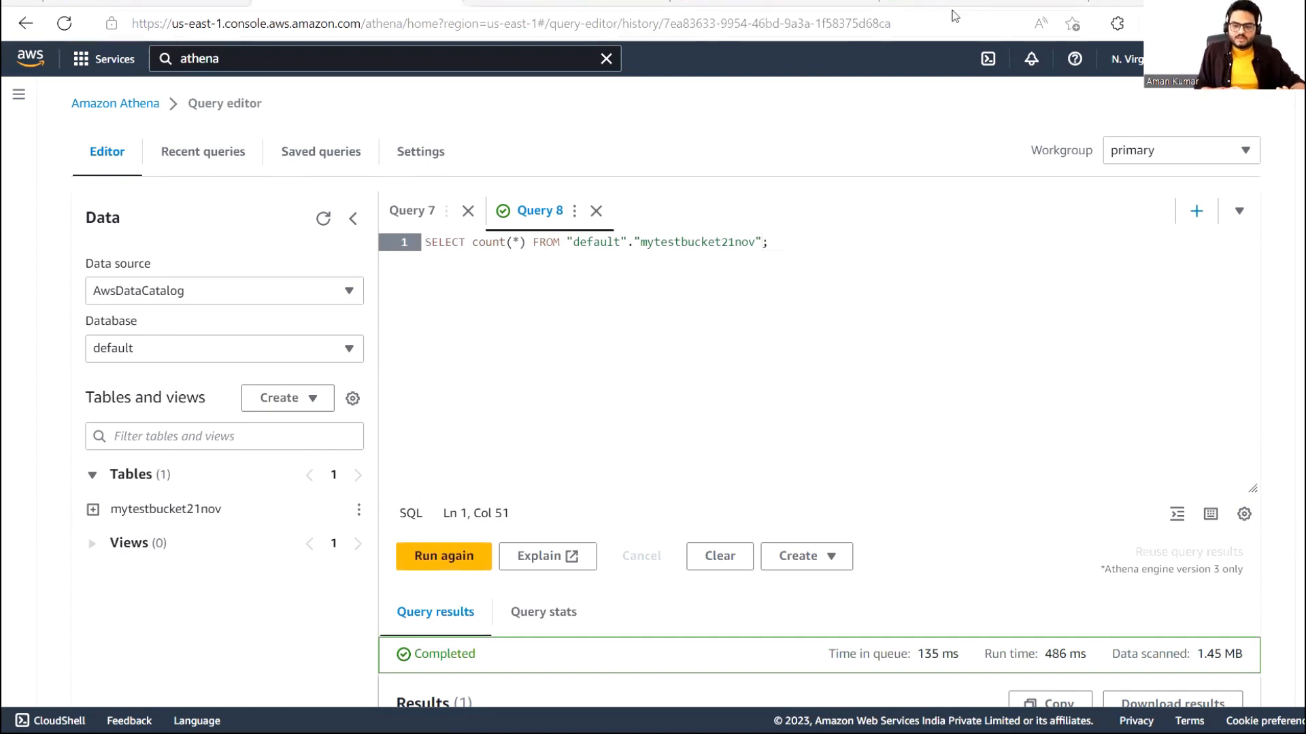
{"action": "left_click", "coordinate": [984, 2]}
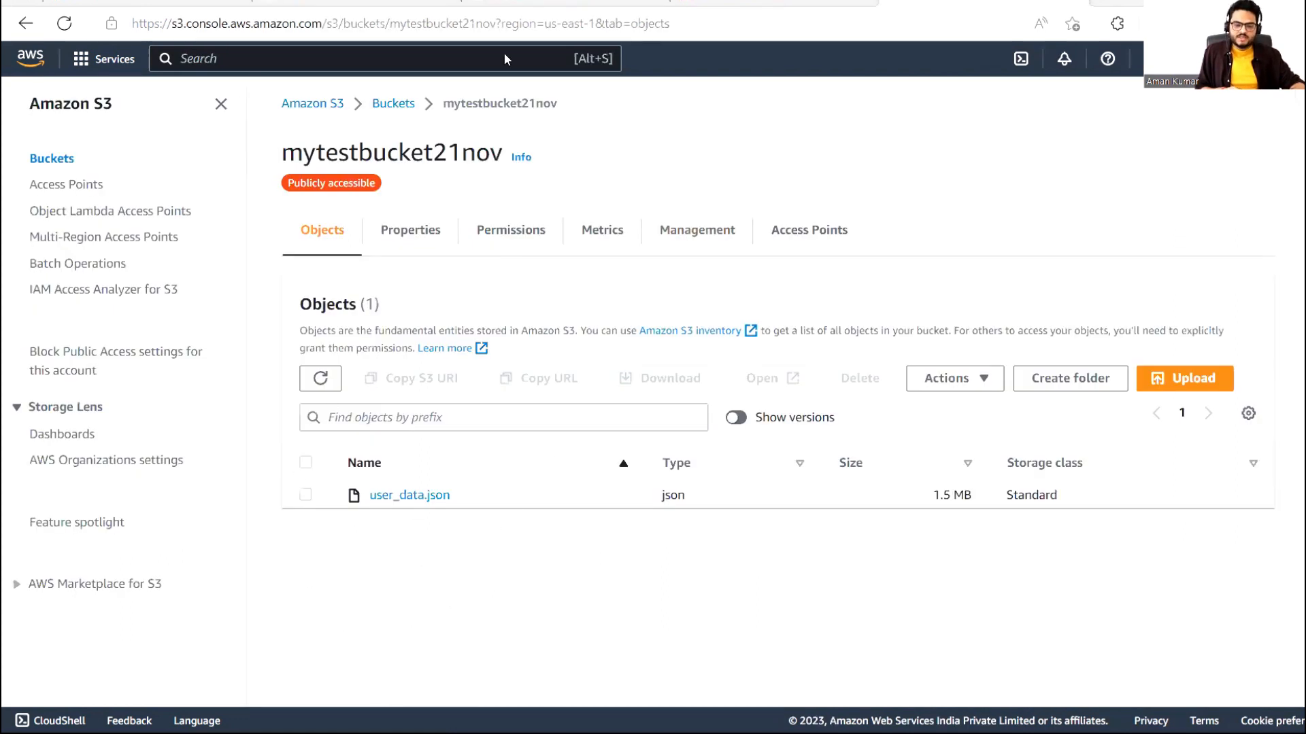
{"action": "left_click", "coordinate": [357, 3]}
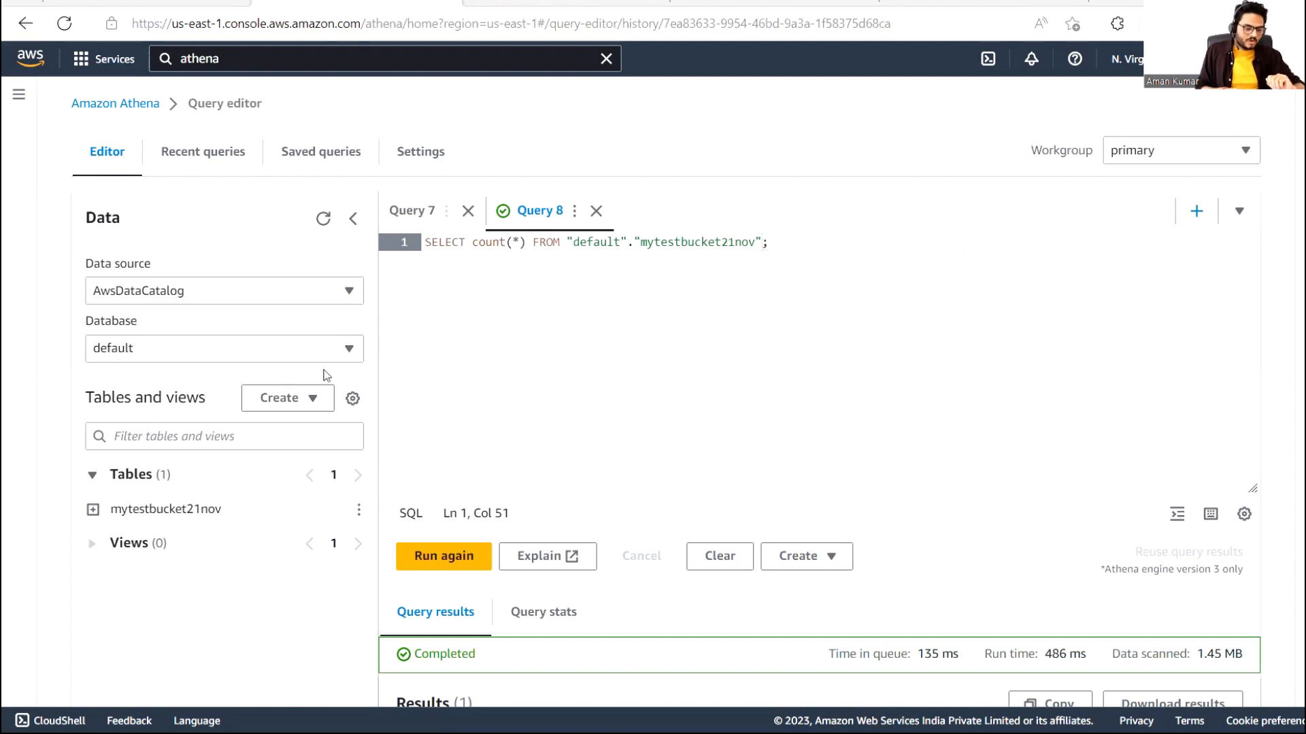
Look through the form for creating a table from S3 bucket data and return to the query editor without creating one
{"action": "left_click", "coordinate": [312, 397]}
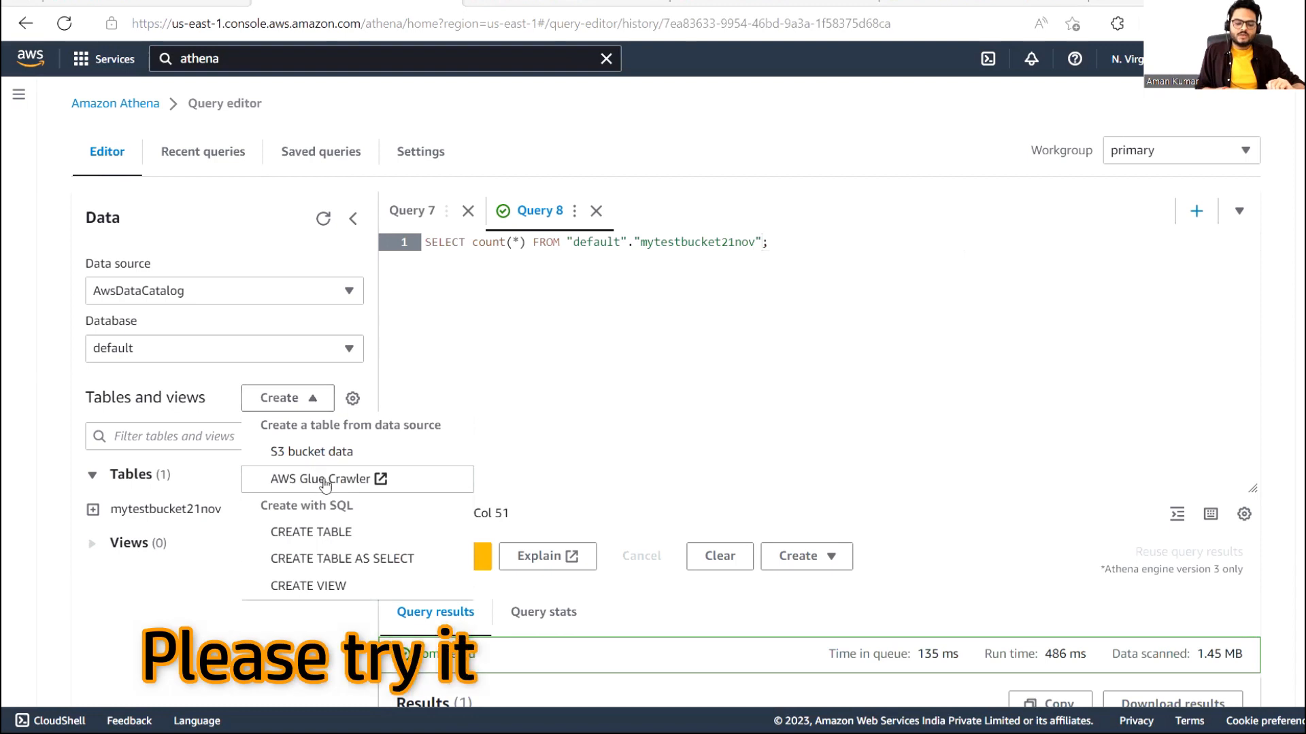
{"action": "left_click", "coordinate": [314, 453]}
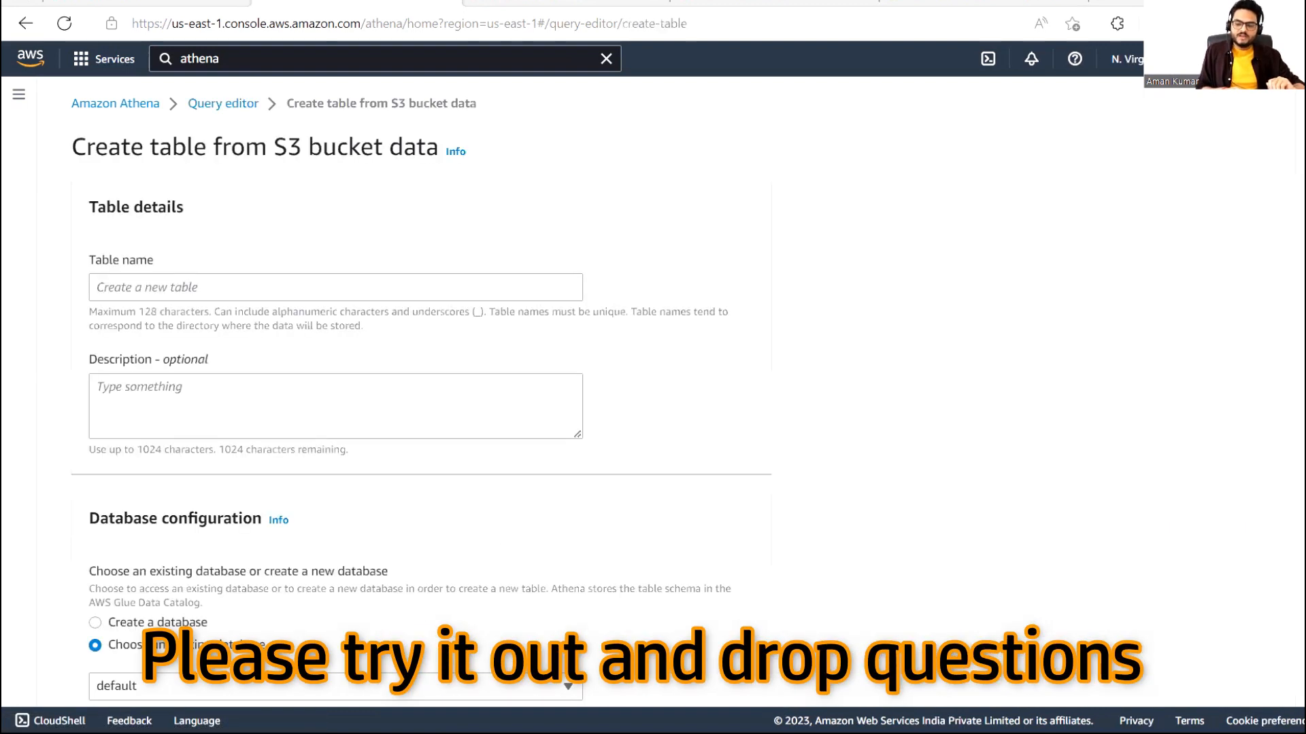
{"action": "scroll", "coordinate": [422, 391], "scroll_direction": "down", "scroll_amount": 14}
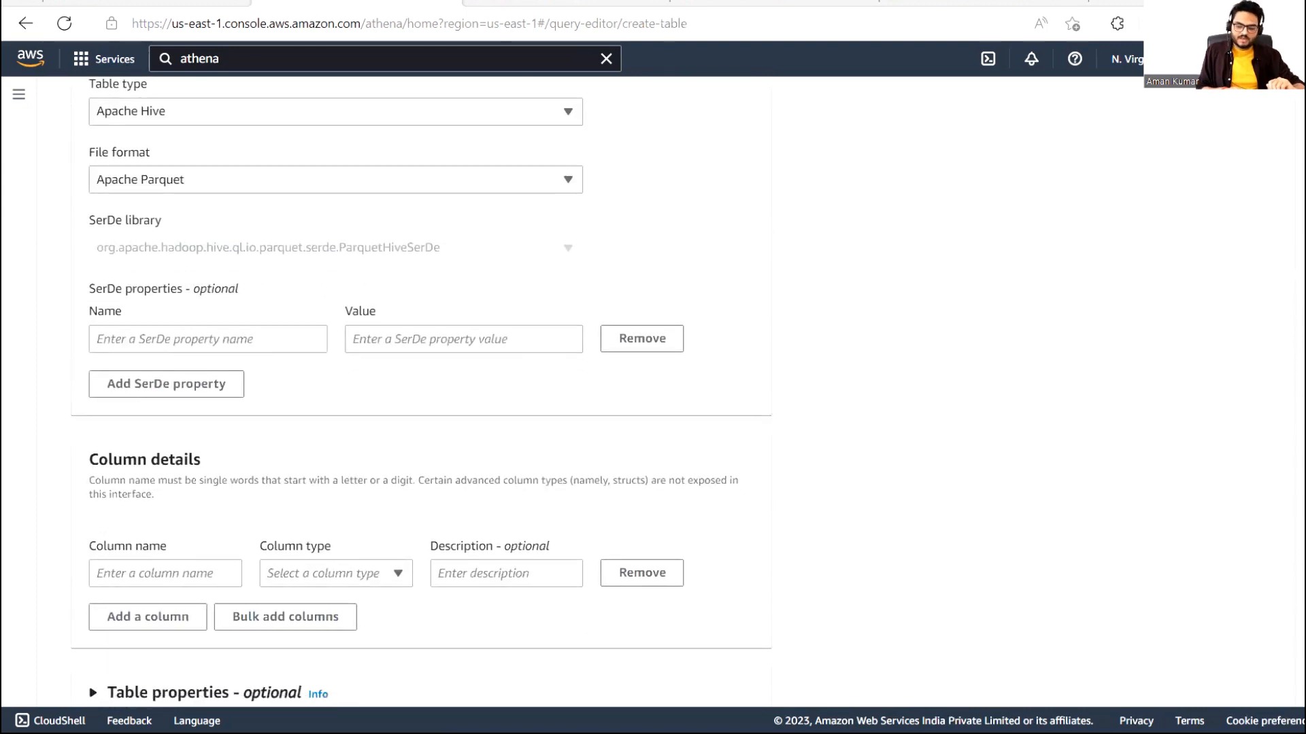
{"action": "scroll", "coordinate": [889, 512], "scroll_direction": "down", "scroll_amount": 9}
{"action": "scroll", "coordinate": [890, 512], "scroll_direction": "up", "scroll_amount": 5}
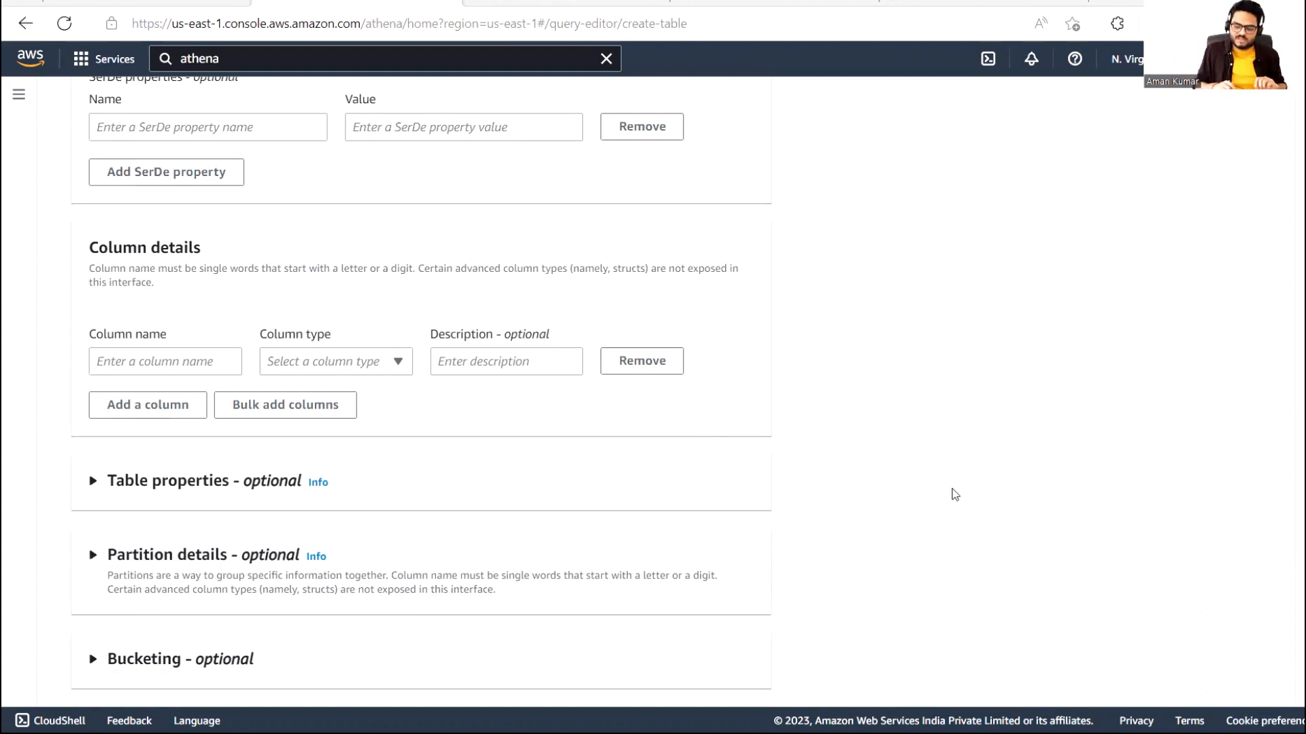
{"action": "scroll", "coordinate": [421, 391], "scroll_direction": "down", "scroll_amount": 5}
{"action": "scroll", "coordinate": [422, 391], "scroll_direction": "up", "scroll_amount": 15}
{"action": "scroll", "coordinate": [422, 391], "scroll_direction": "up", "scroll_amount": 2}
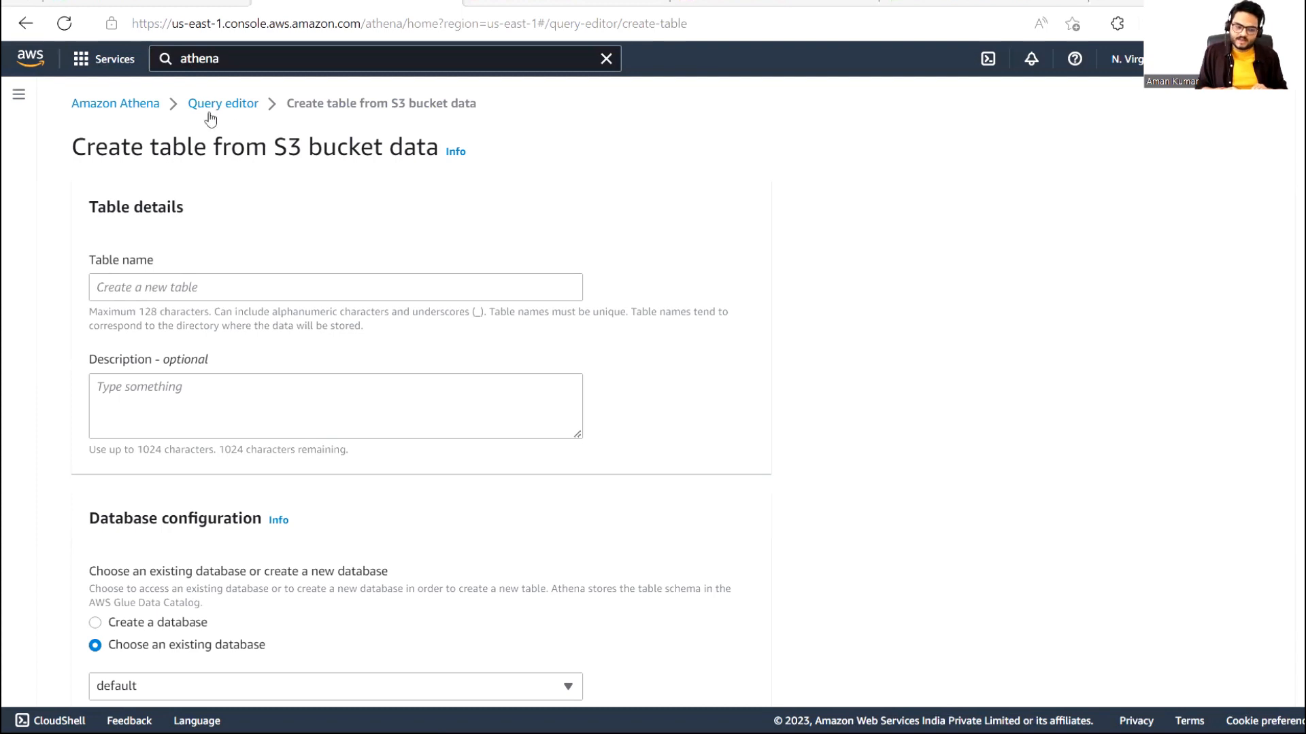
{"action": "left_click", "coordinate": [249, 104]}
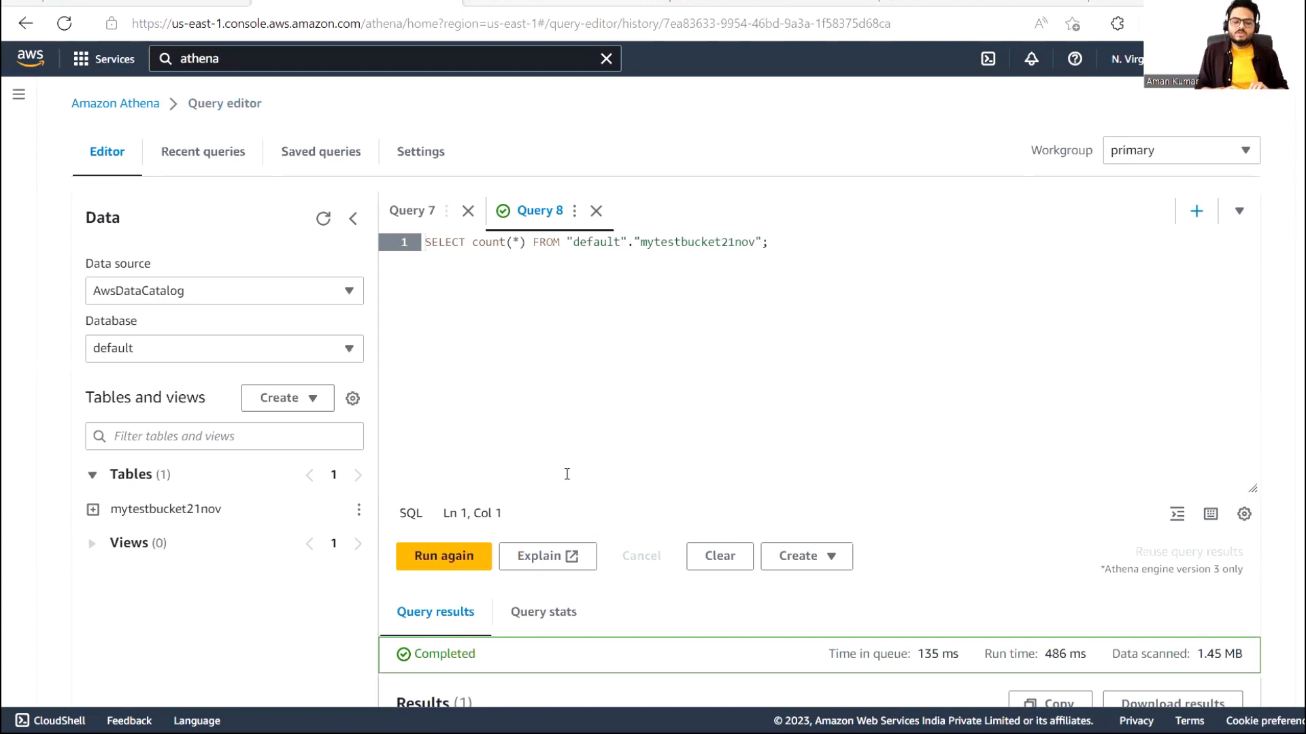
Switch to AWS Glue and open the ETL jobs page
{"action": "left_click", "coordinate": [566, 2]}
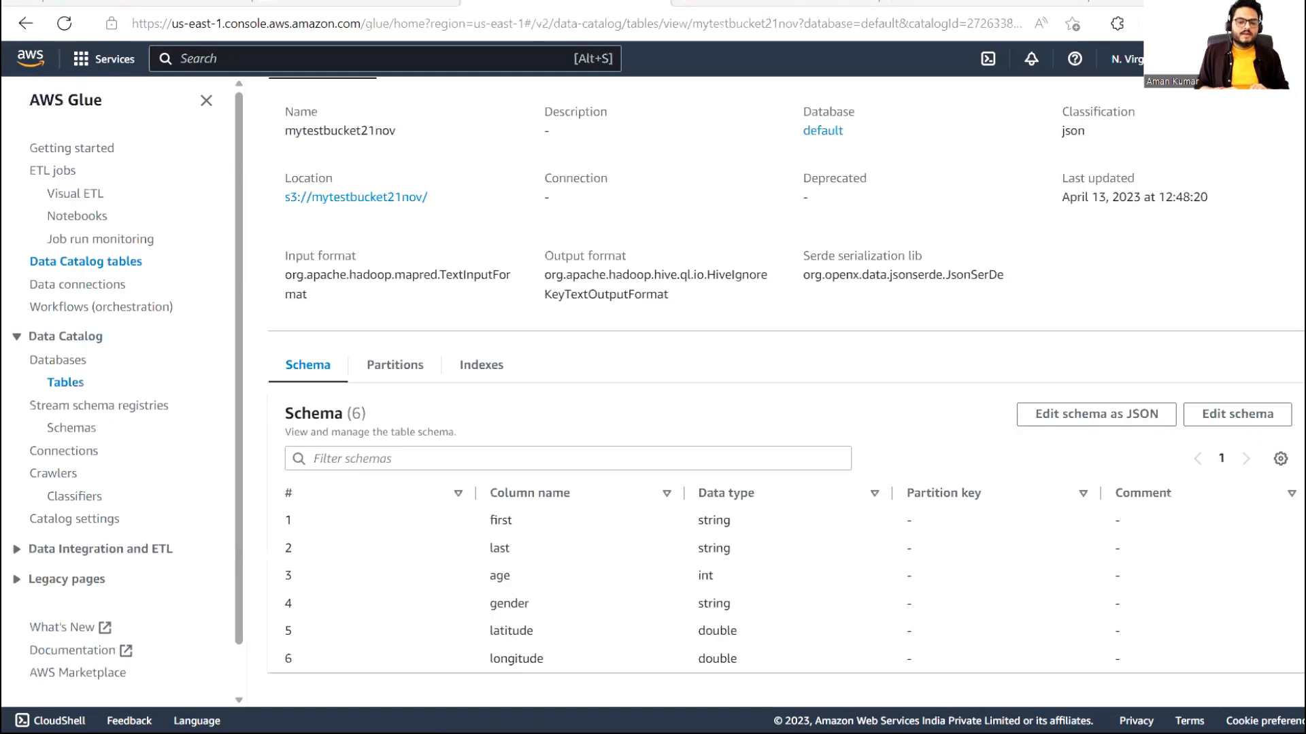
{"action": "scroll", "coordinate": [215, 508], "scroll_direction": "down", "scroll_amount": 2}
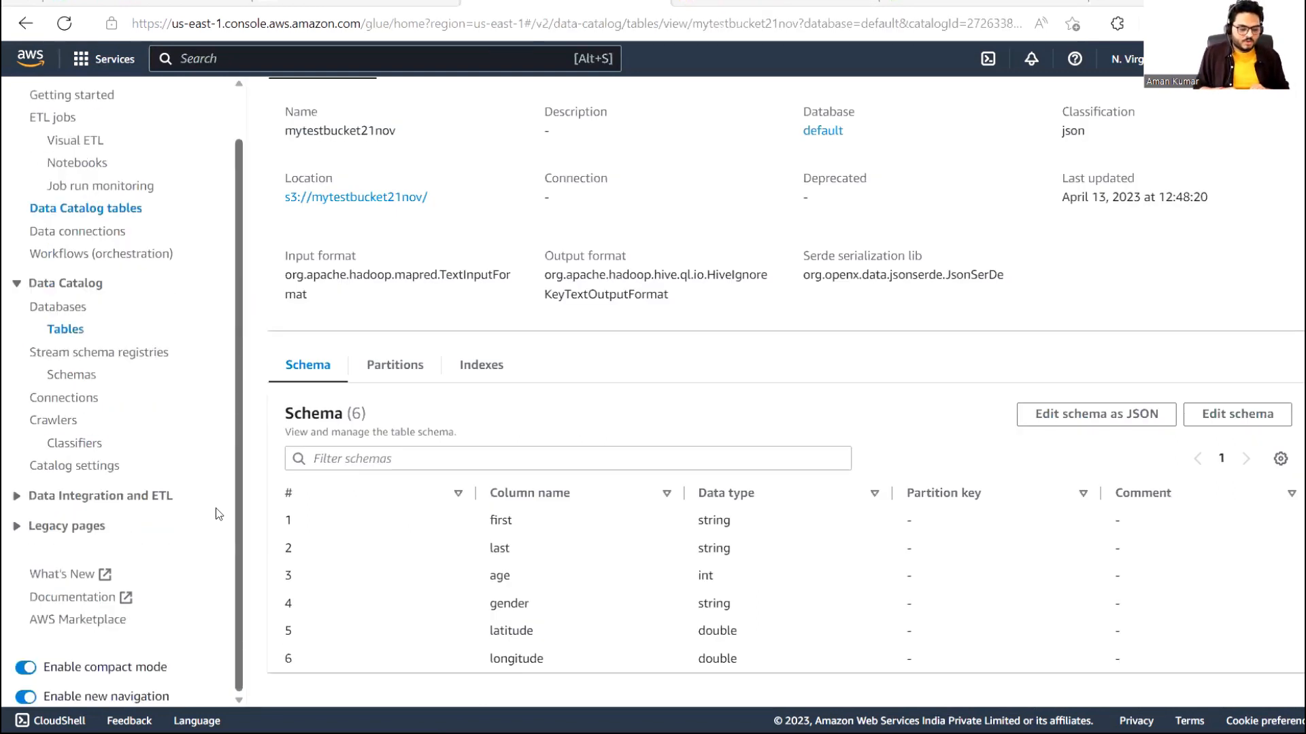
{"action": "scroll", "coordinate": [224, 408], "scroll_direction": "up", "scroll_amount": 2}
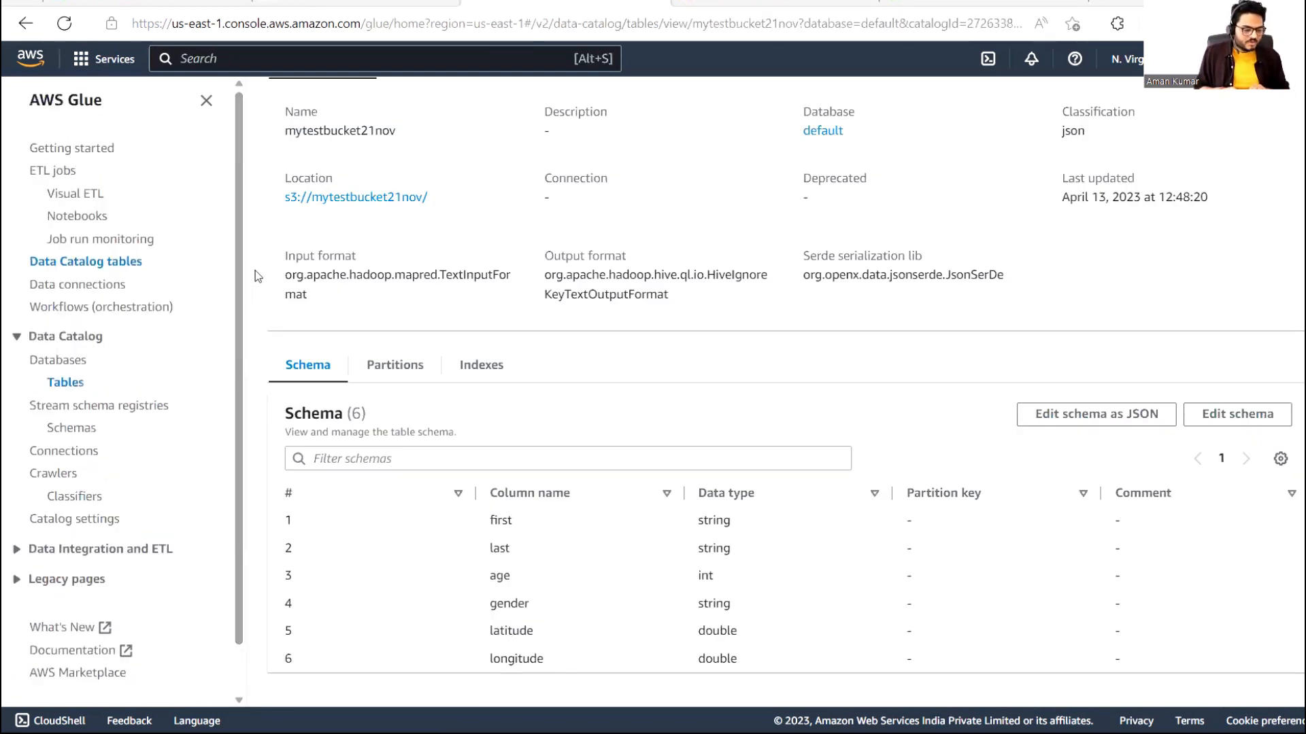
{"action": "left_click", "coordinate": [60, 172]}
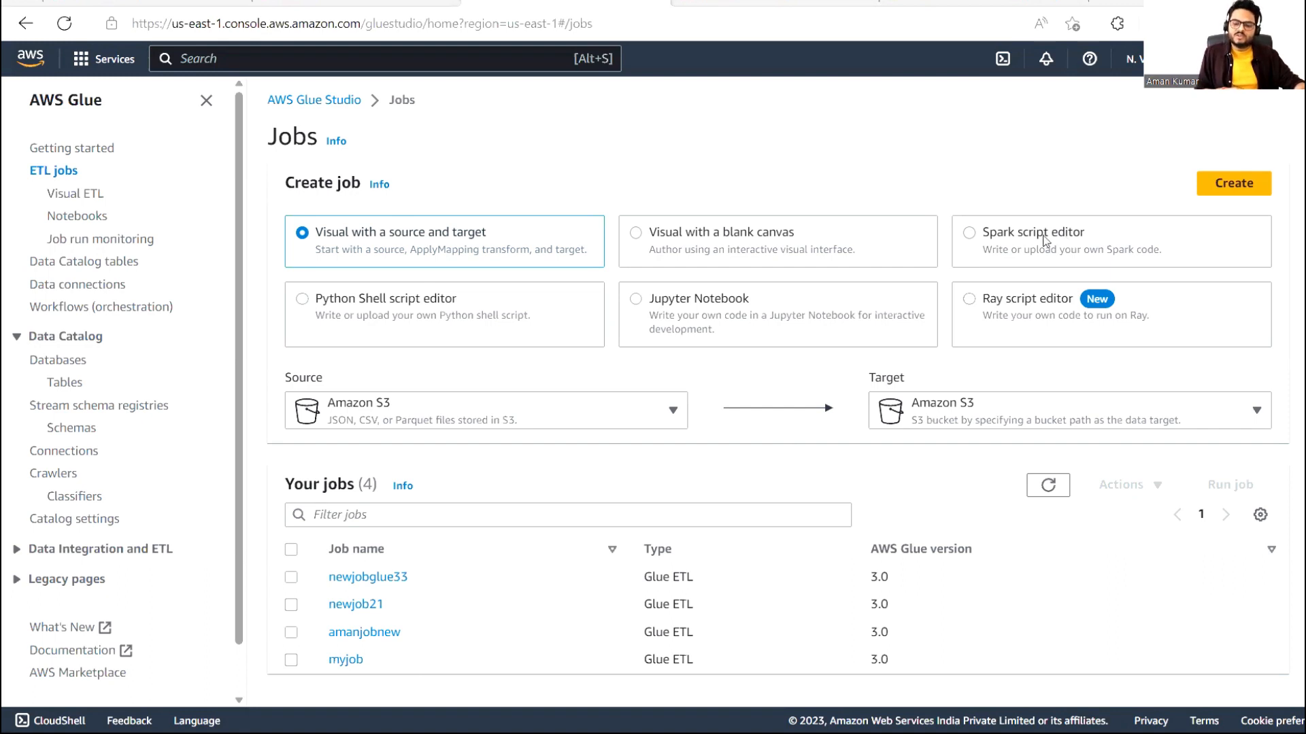
Look at the job creation options for Spark script, Python Shell script, Jupyter Notebook and Ray script
{"action": "left_click", "coordinate": [979, 241]}
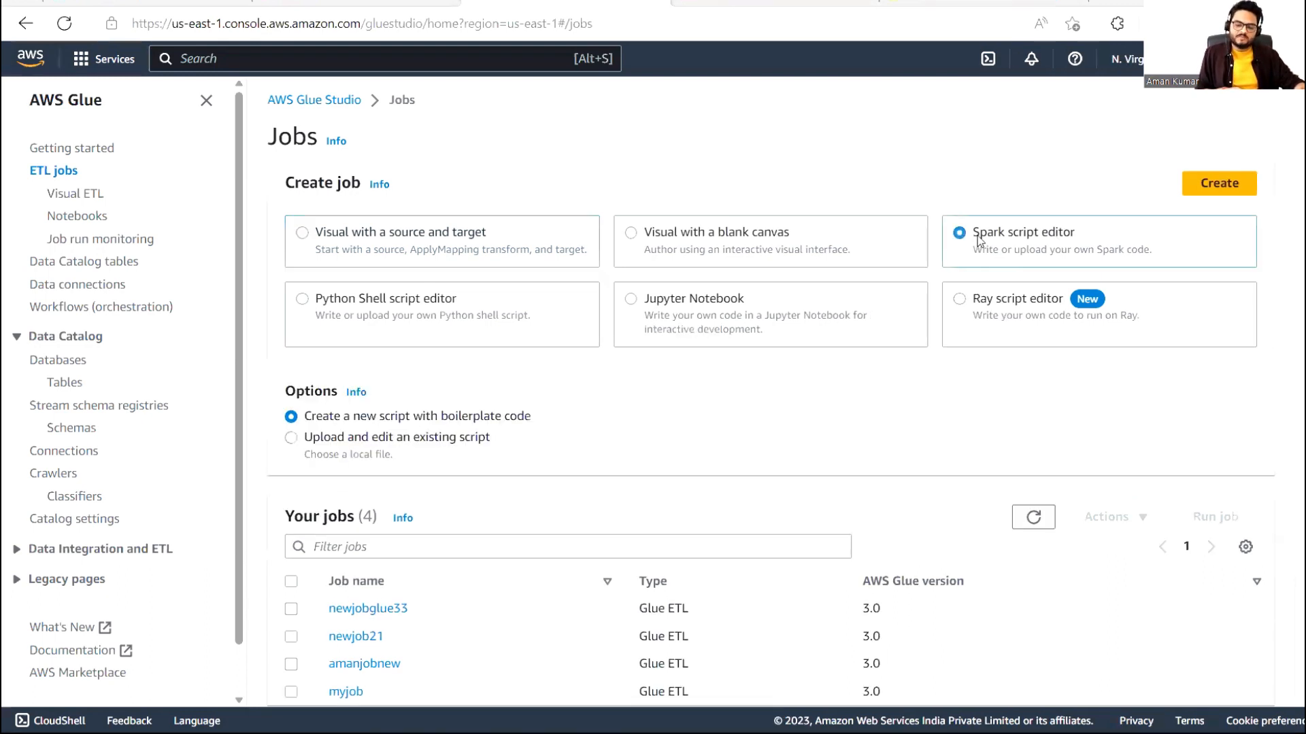
{"action": "left_click", "coordinate": [302, 300]}
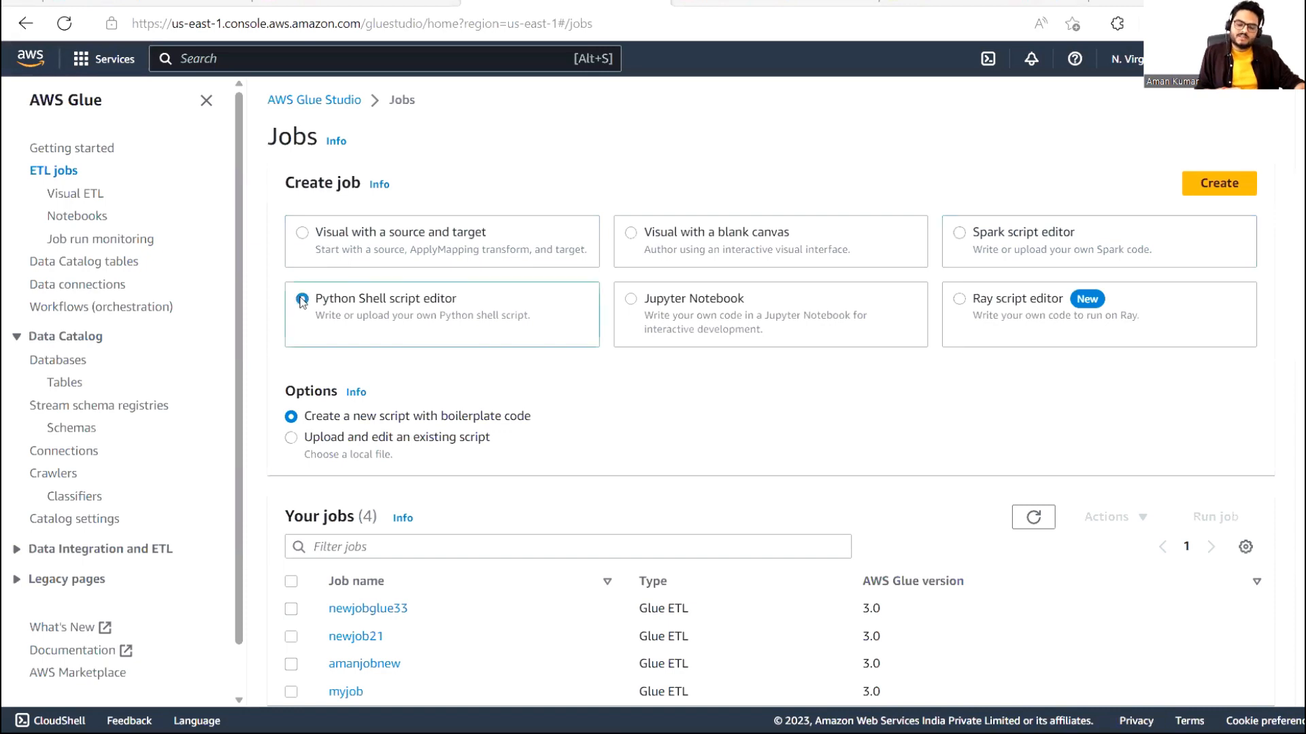
{"action": "left_click", "coordinate": [630, 302]}
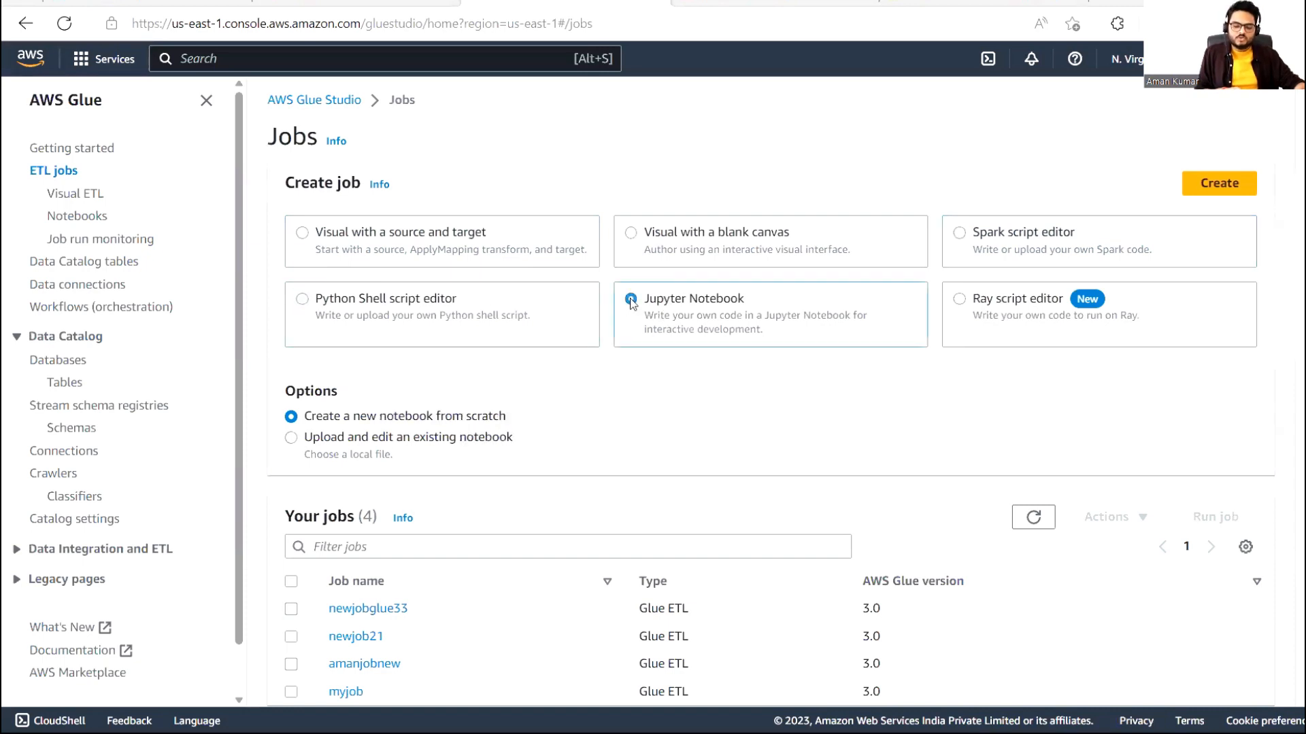
{"action": "left_click", "coordinate": [960, 300]}
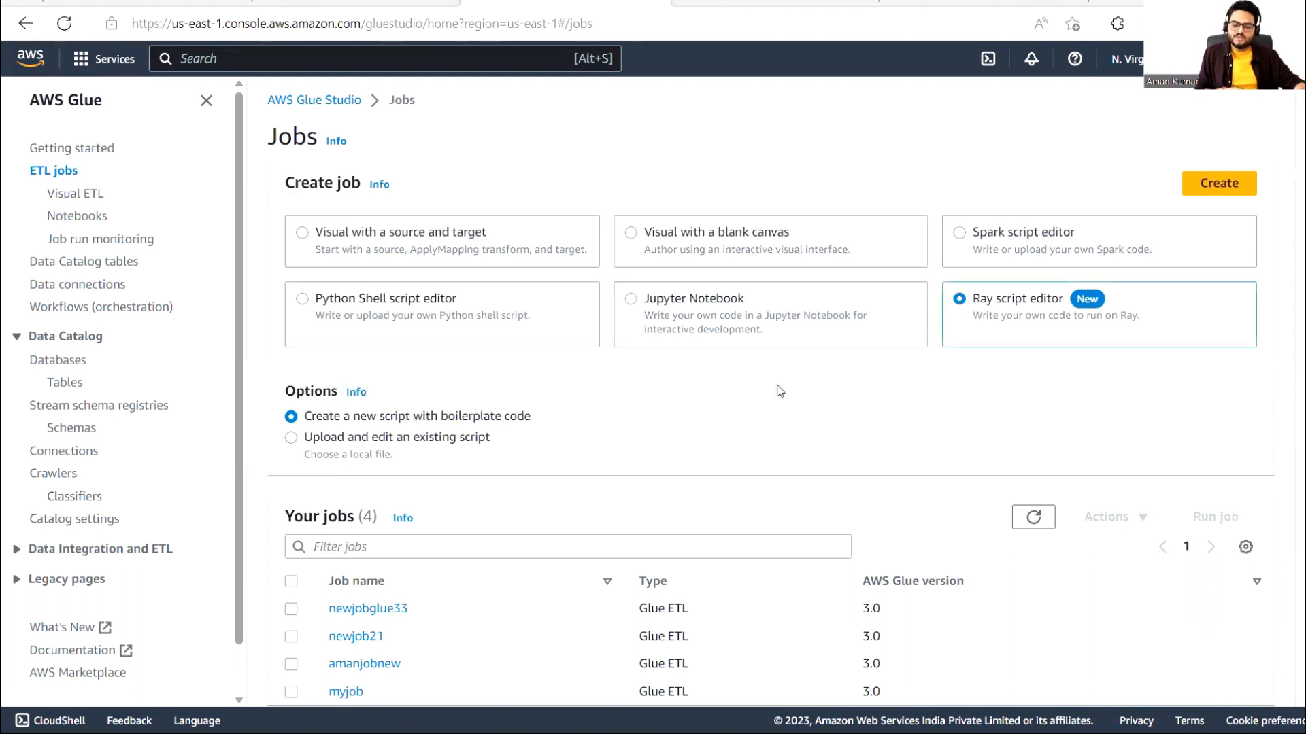
Create a visual job with a source and target, keeping Amazon S3 as both after viewing the available sources
{"action": "left_click", "coordinate": [382, 248]}
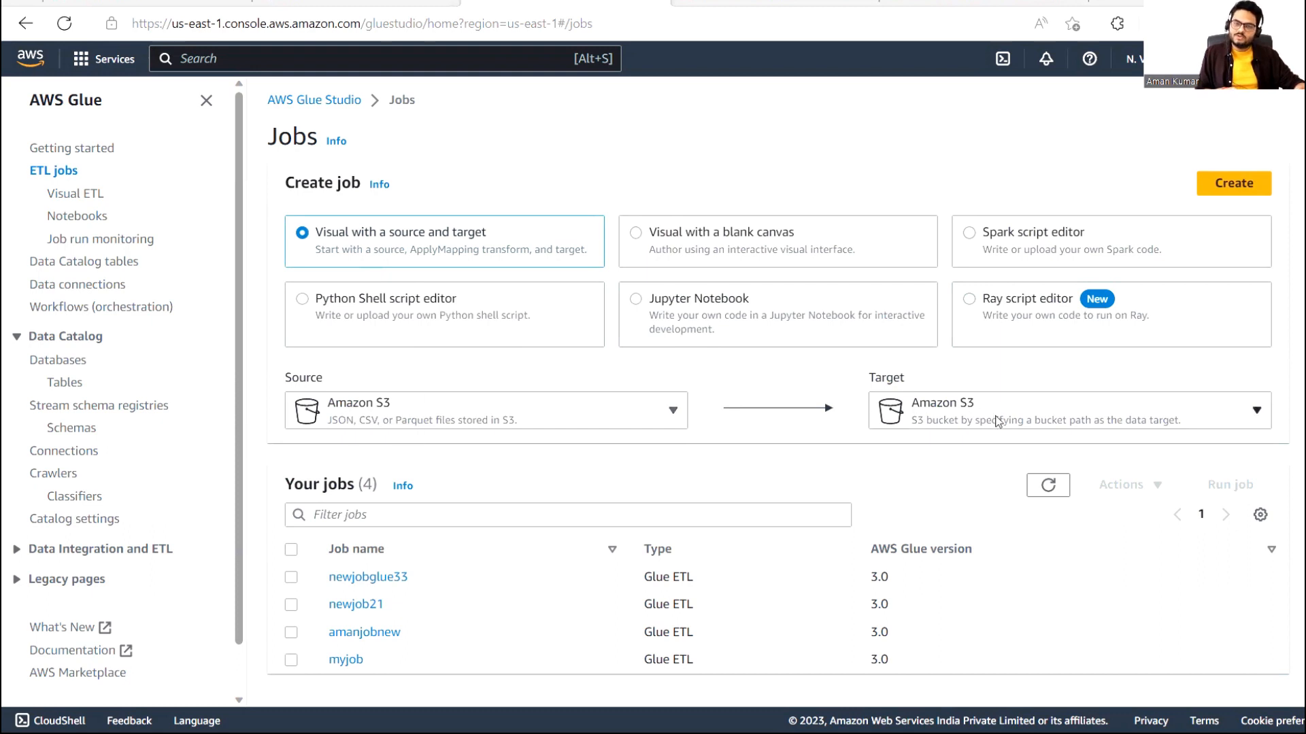
{"action": "left_click", "coordinate": [553, 405]}
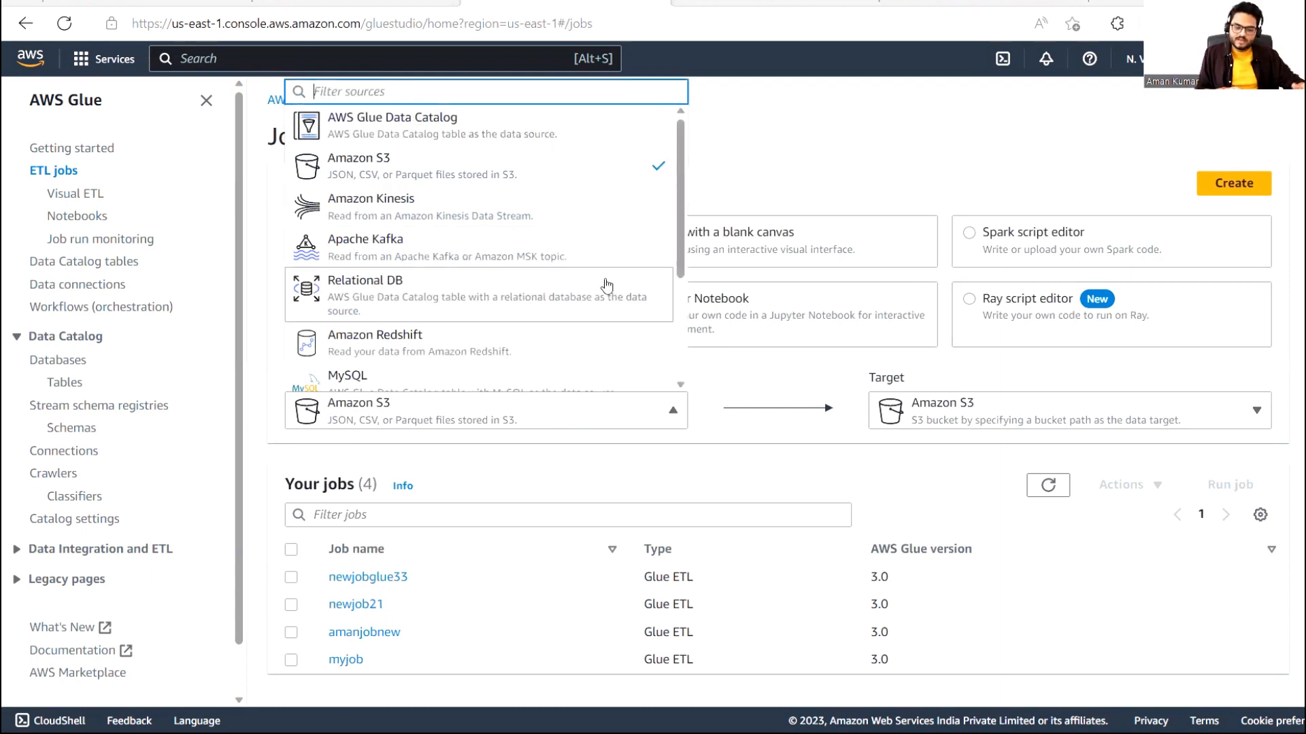
{"action": "left_click", "coordinate": [763, 374]}
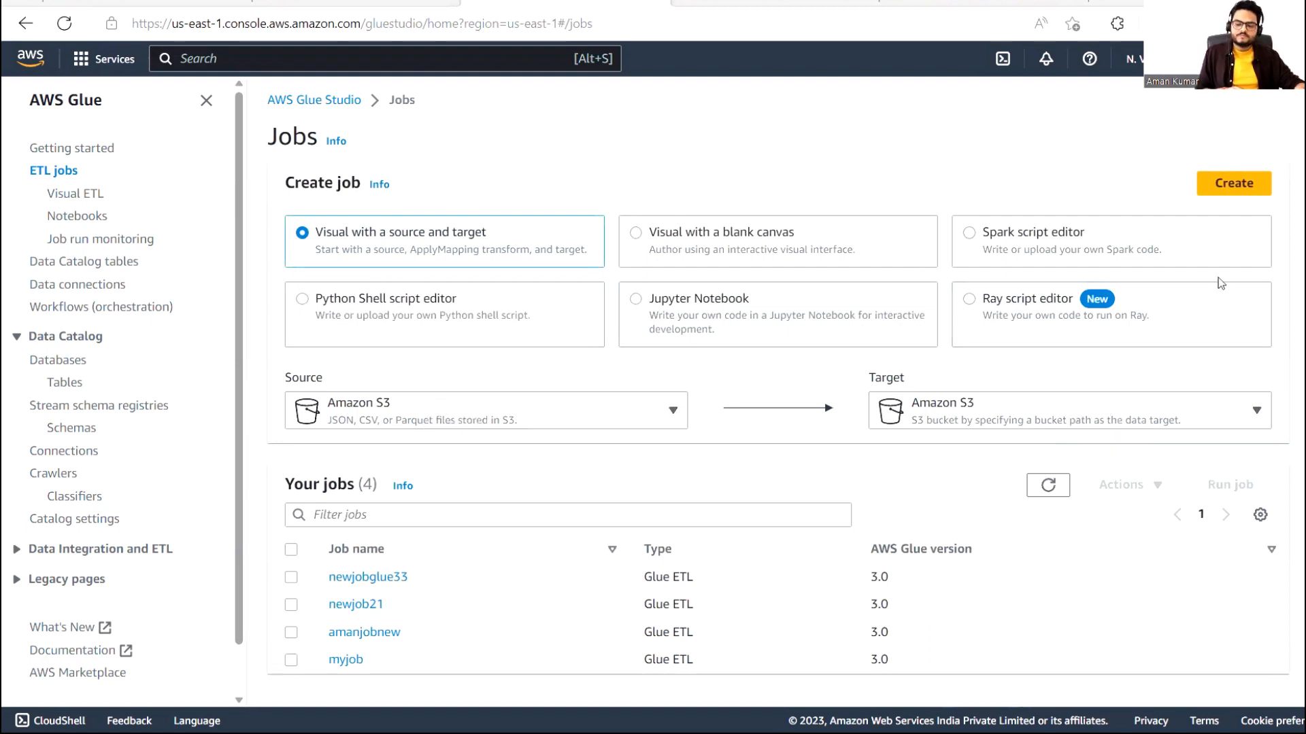
{"action": "left_click", "coordinate": [1228, 183]}
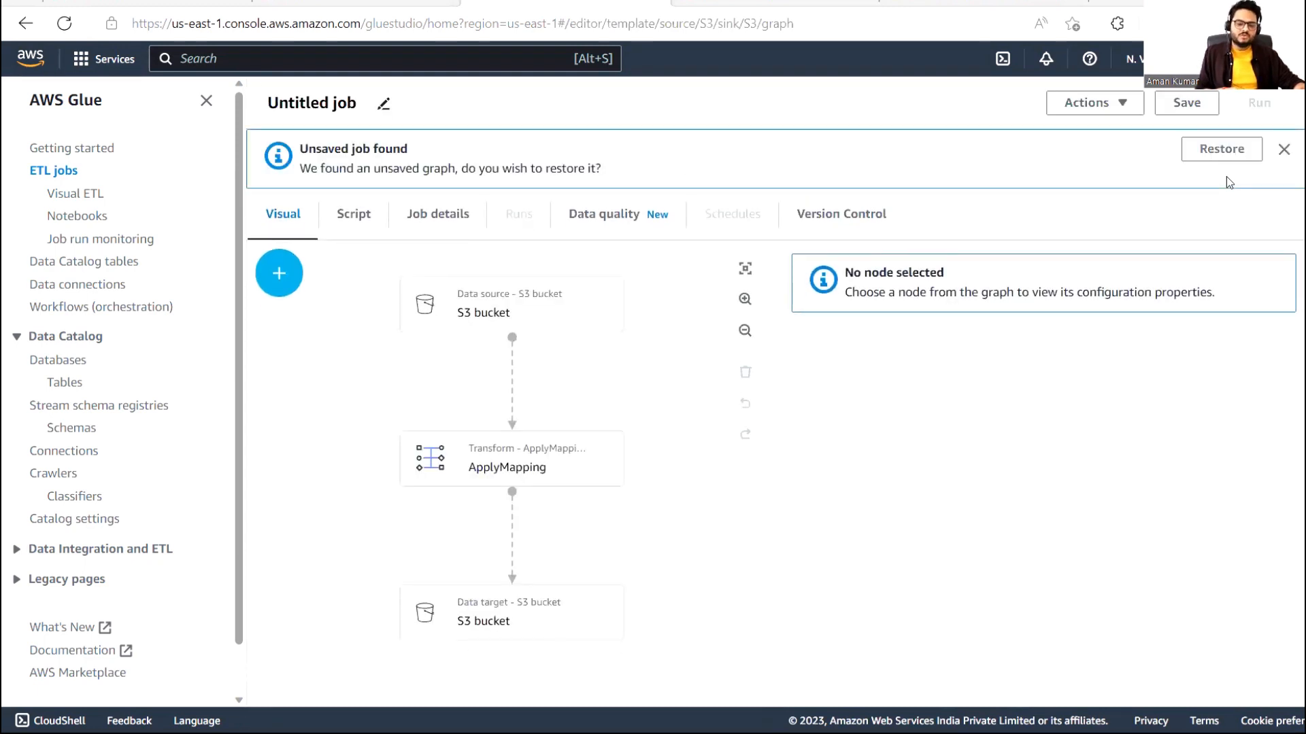
Set the S3 source node's location to s3://mytestbucket21nov and its data format to JSON
{"action": "left_click", "coordinate": [483, 317]}
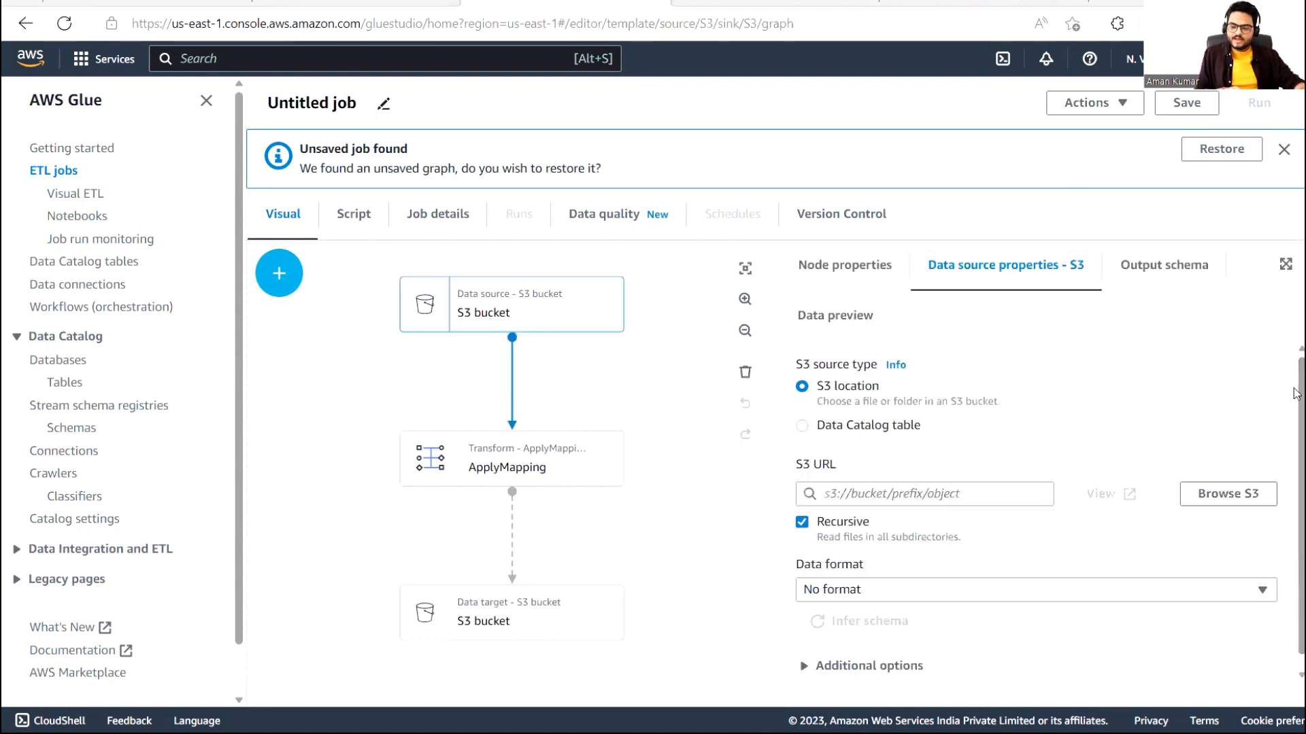
{"action": "scroll", "coordinate": [1301, 502], "scroll_direction": "down", "scroll_amount": 1}
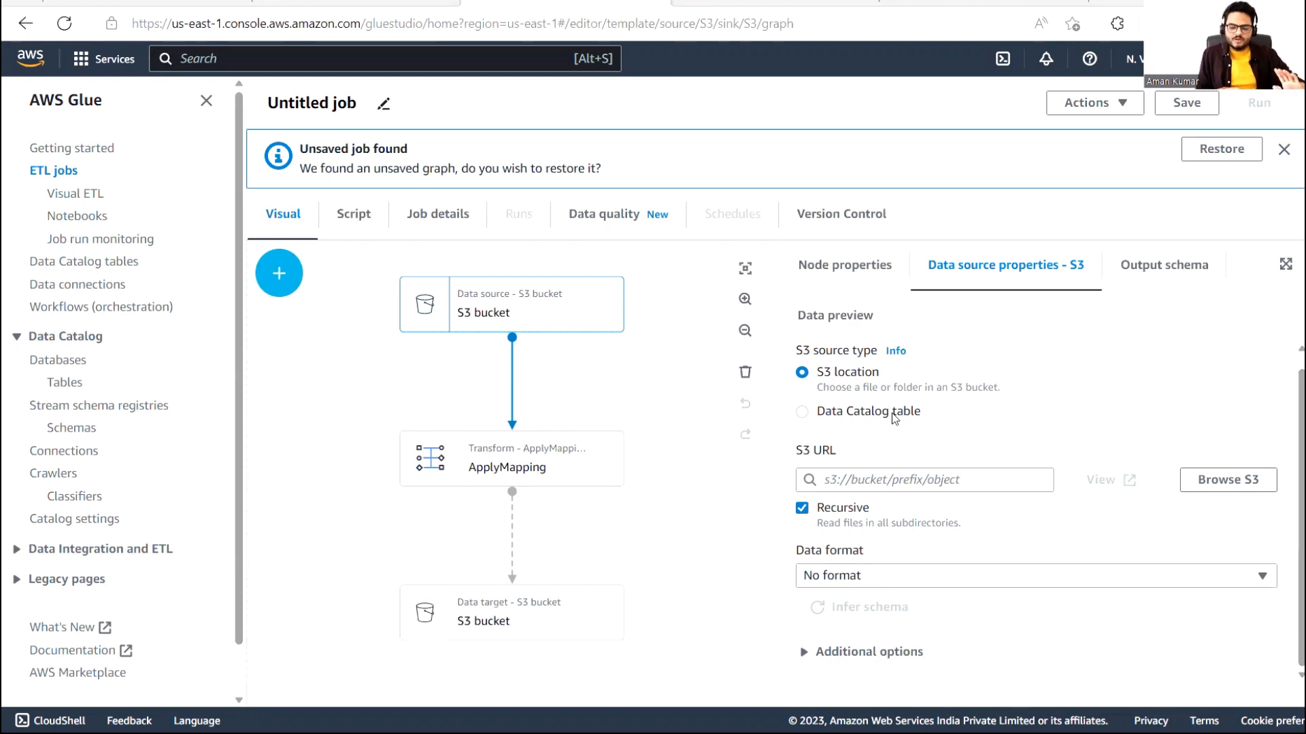
{"action": "left_click", "coordinate": [1229, 481]}
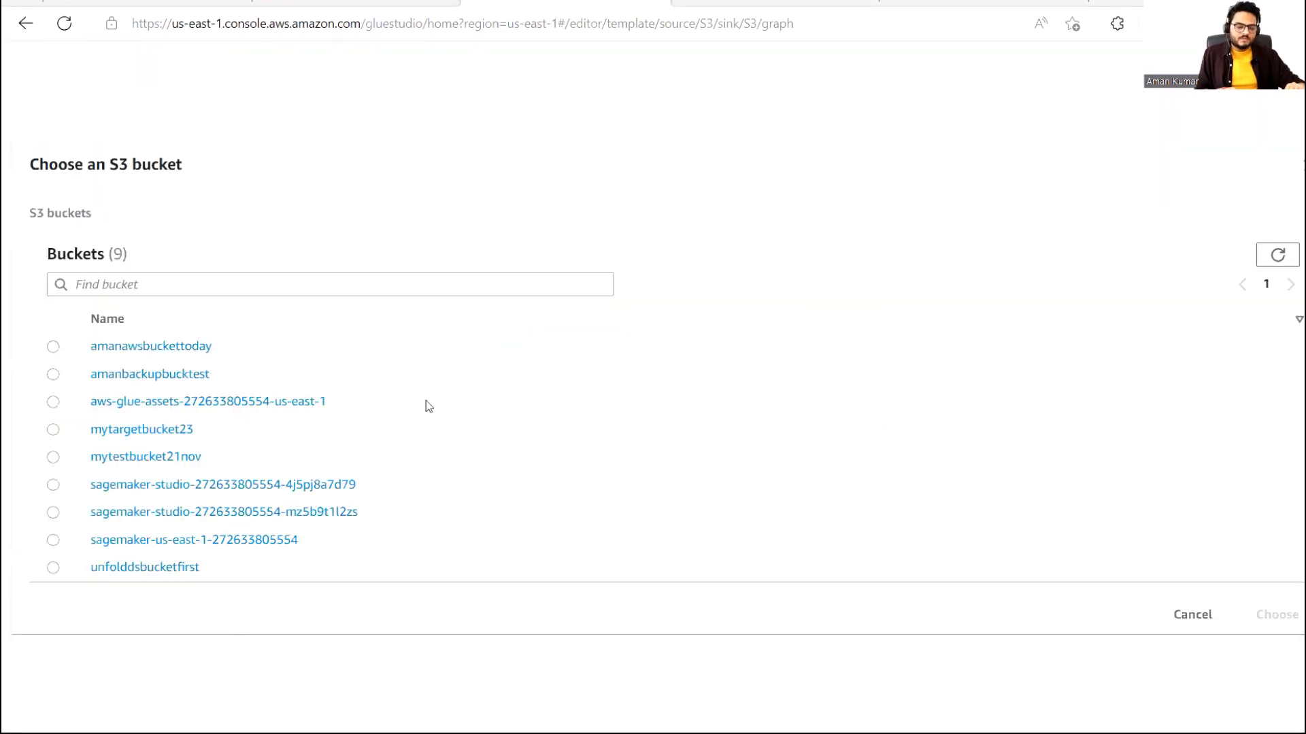
{"action": "left_click", "coordinate": [53, 457]}
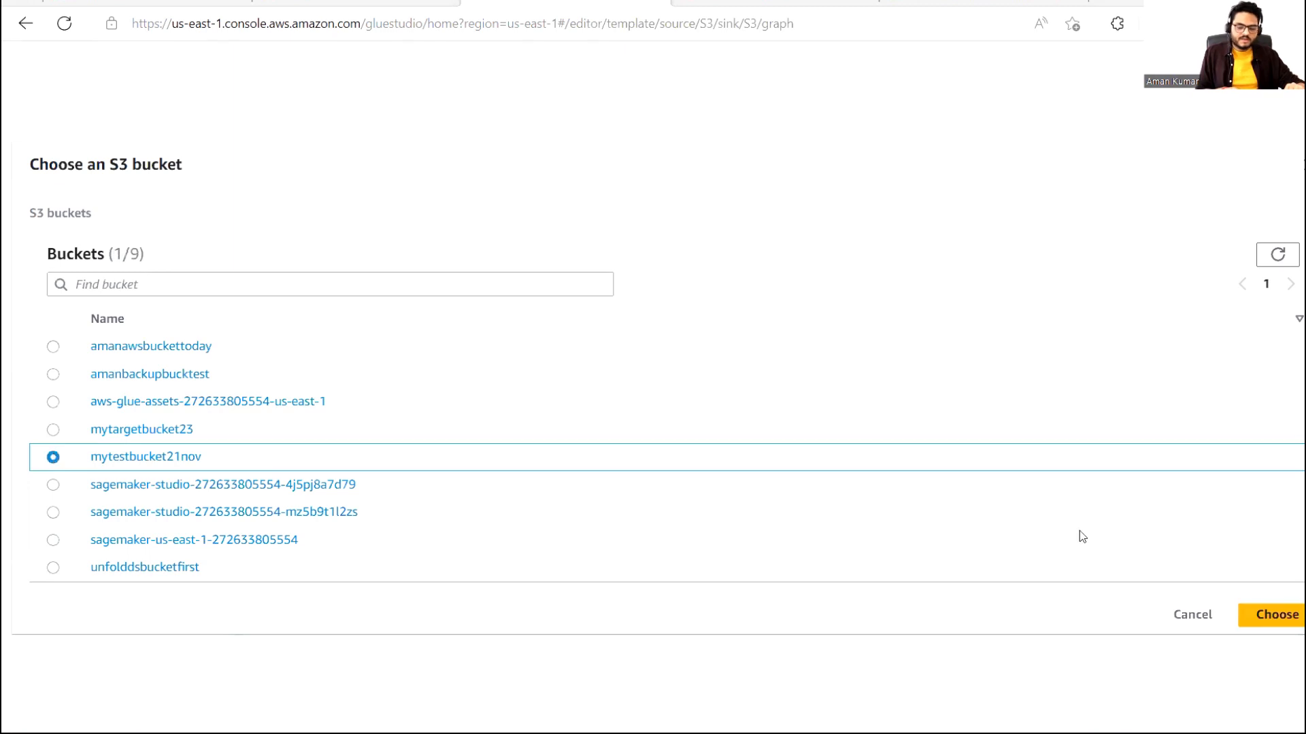
{"action": "left_click", "coordinate": [1259, 614]}
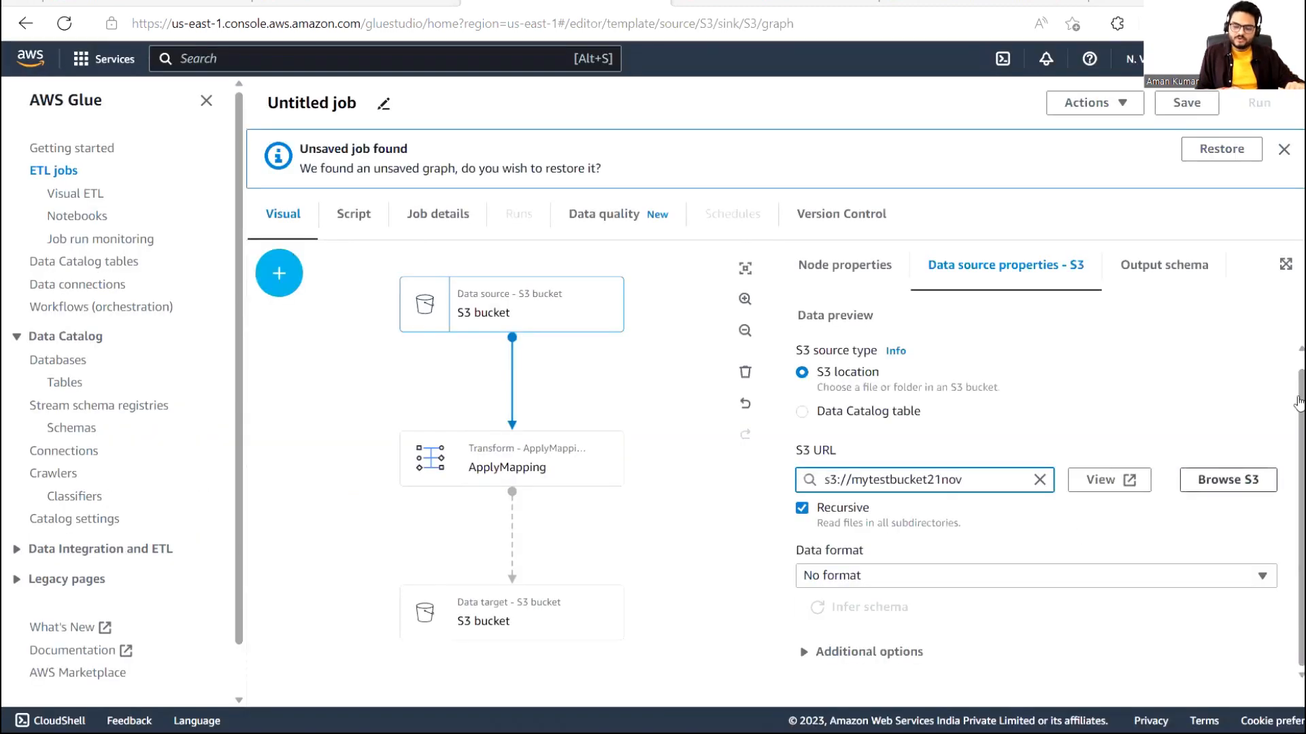
{"action": "left_click", "coordinate": [1005, 573]}
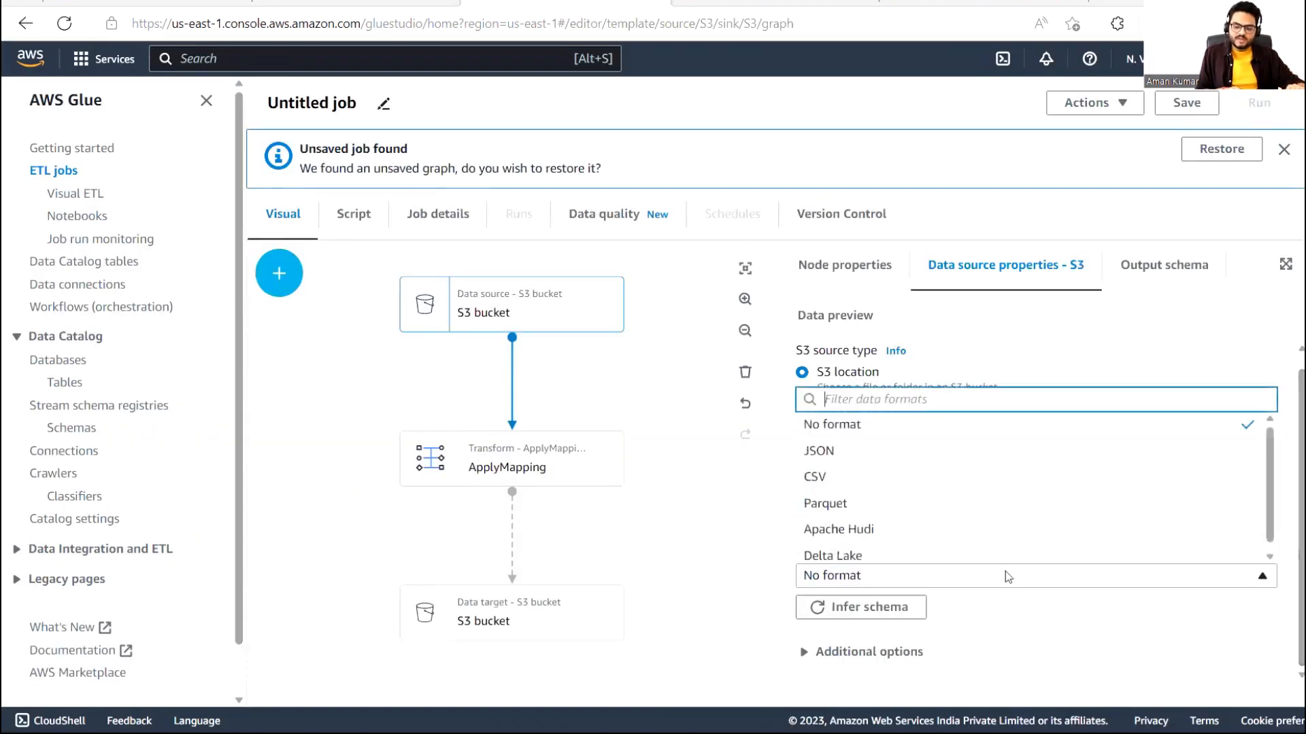
{"action": "left_click", "coordinate": [833, 452]}
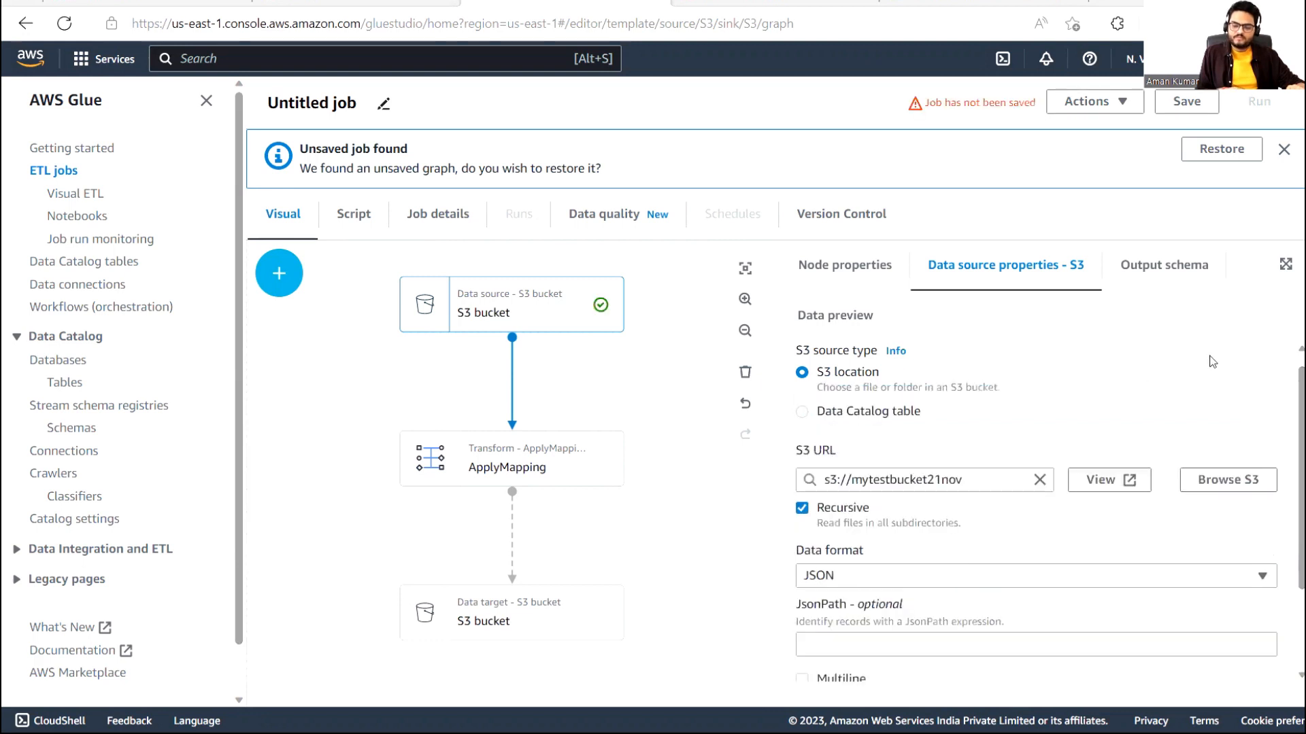
Review the S3 source node's settings and the schema mapping of the ApplyMapping transform
{"action": "scroll", "coordinate": [1212, 362], "scroll_direction": "down", "scroll_amount": 2}
{"action": "scroll", "coordinate": [1035, 476], "scroll_direction": "up", "scroll_amount": 2}
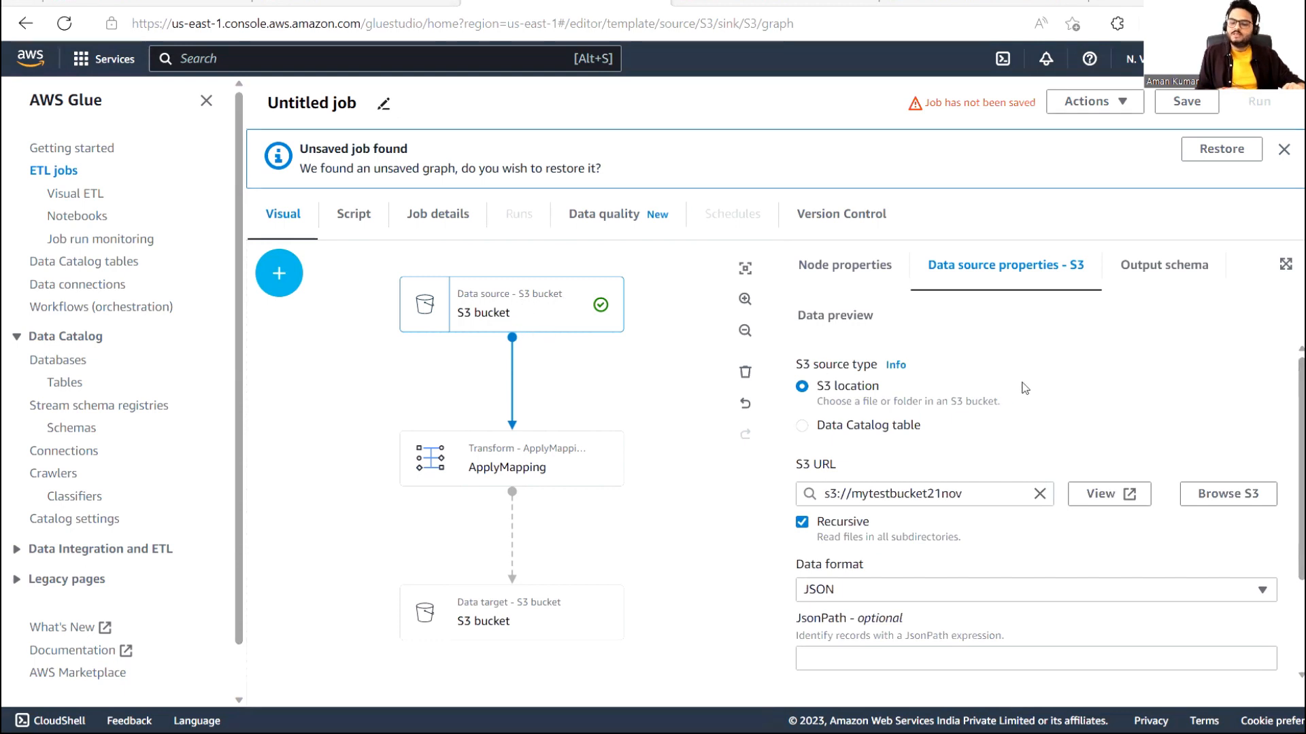
{"action": "left_click", "coordinate": [500, 469]}
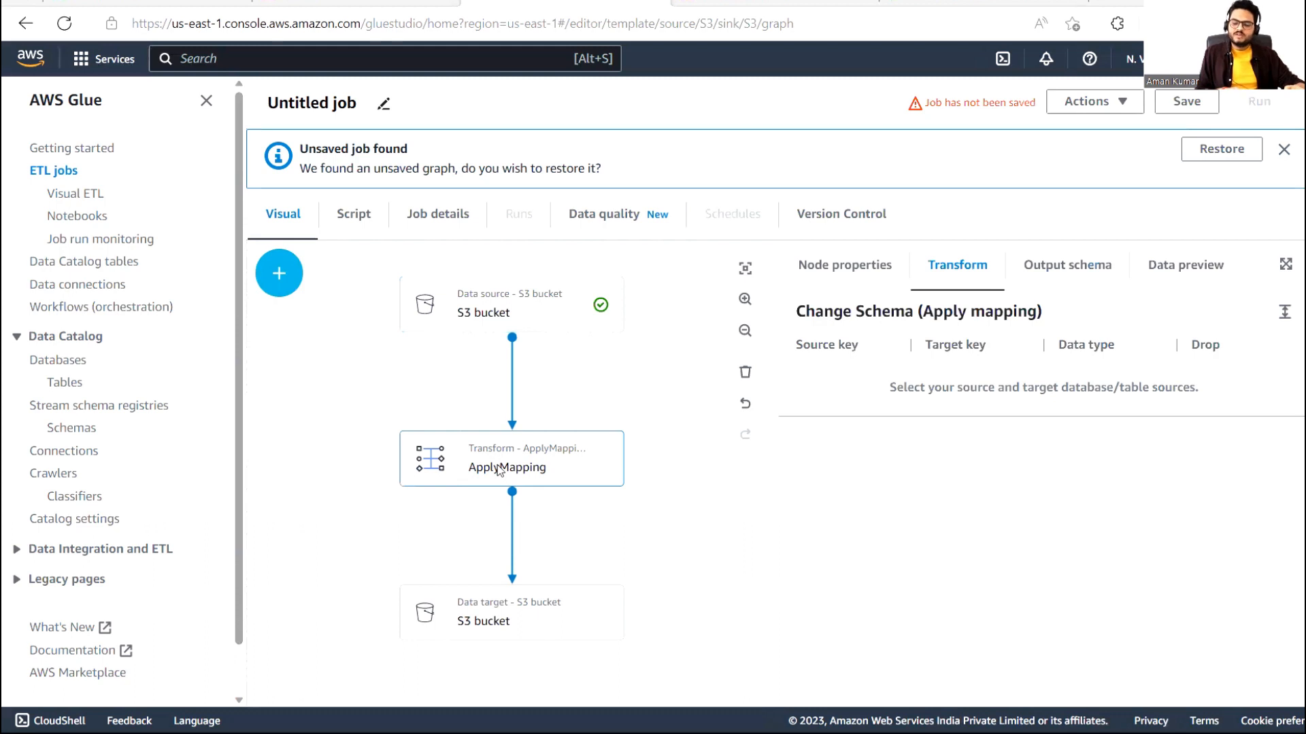
{"action": "left_click", "coordinate": [487, 320]}
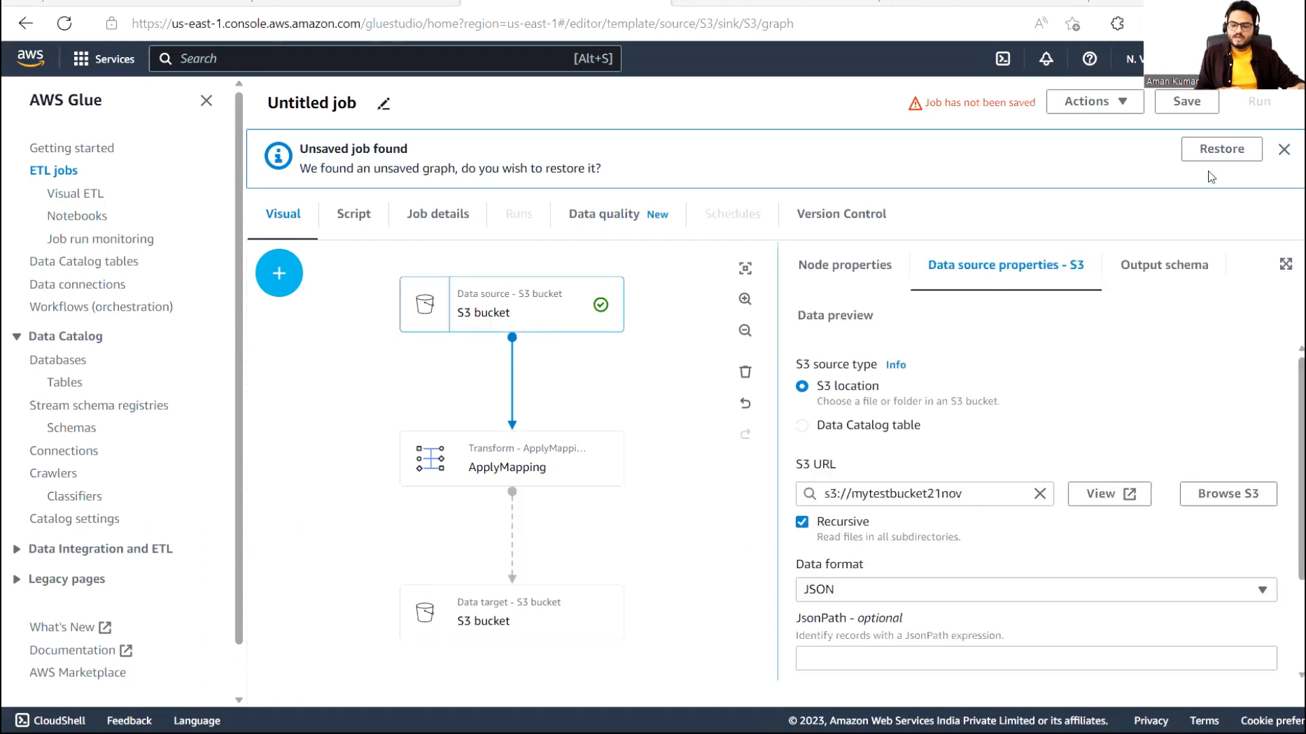
Name the job amanufdsjob and assign it the AWSGlueServiceRole-crawler IAM role
{"action": "left_click", "coordinate": [1175, 108]}
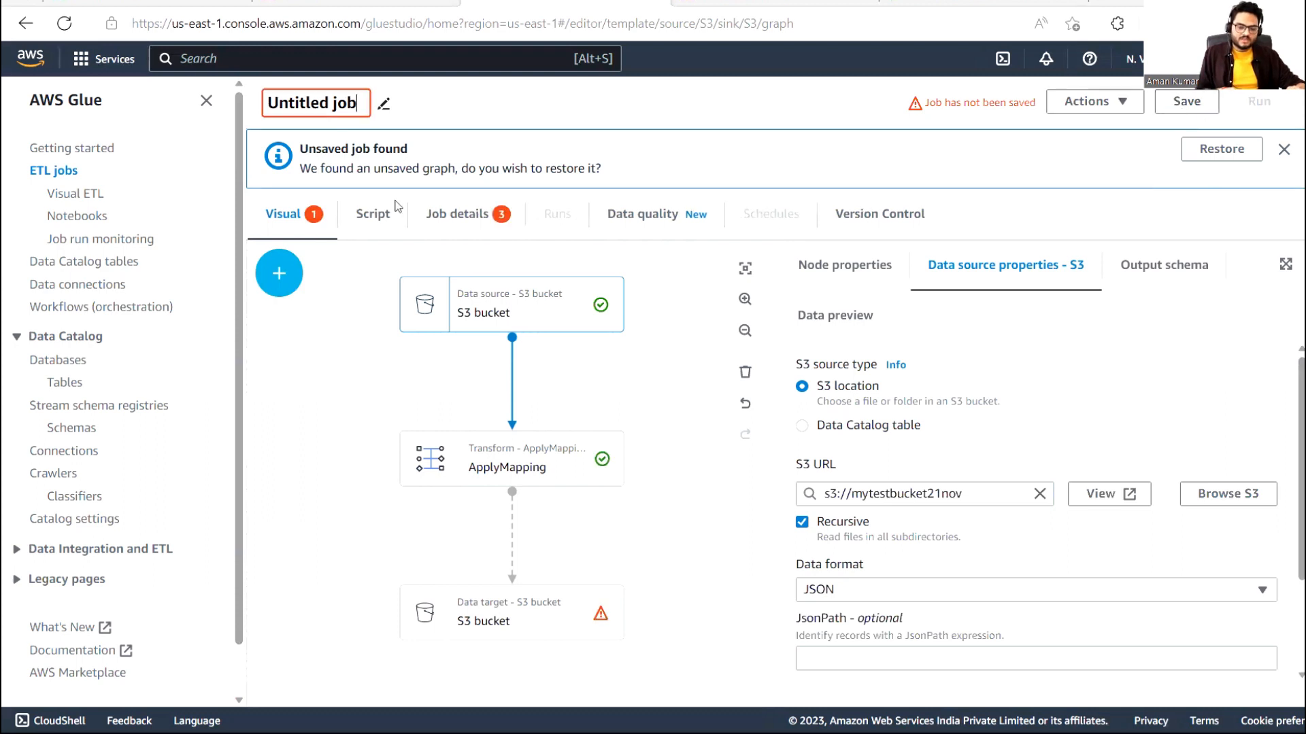
{"action": "left_click", "coordinate": [461, 217]}
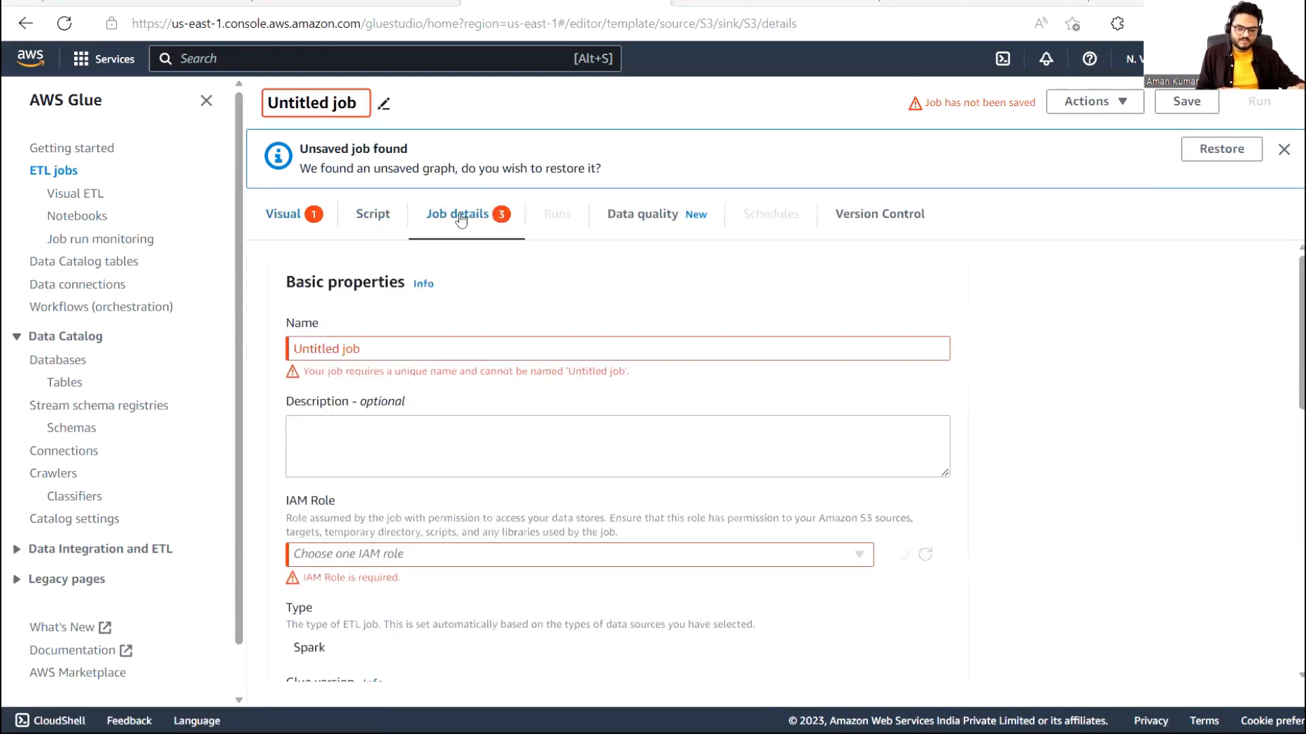
{"action": "triple_click", "coordinate": [433, 344]}
{"action": "type", "text": "aman"}
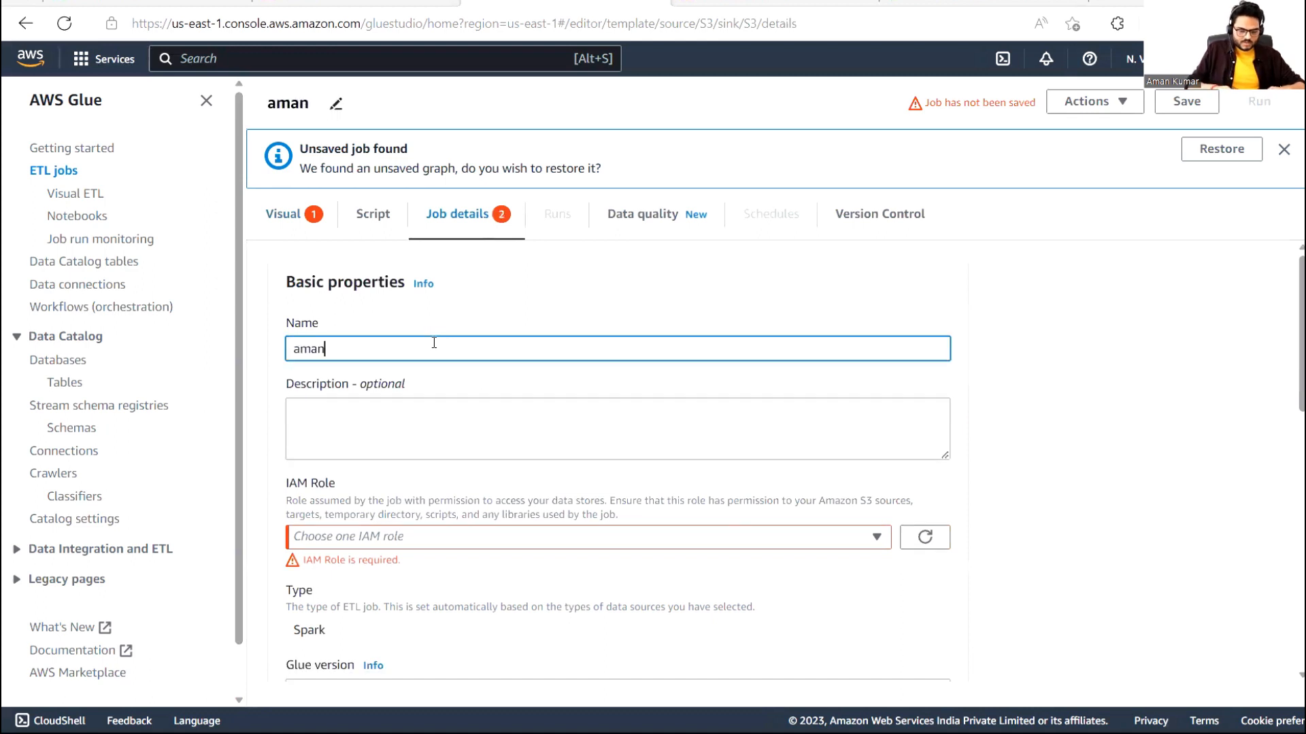
{"action": "type", "text": "ufdsjob"}
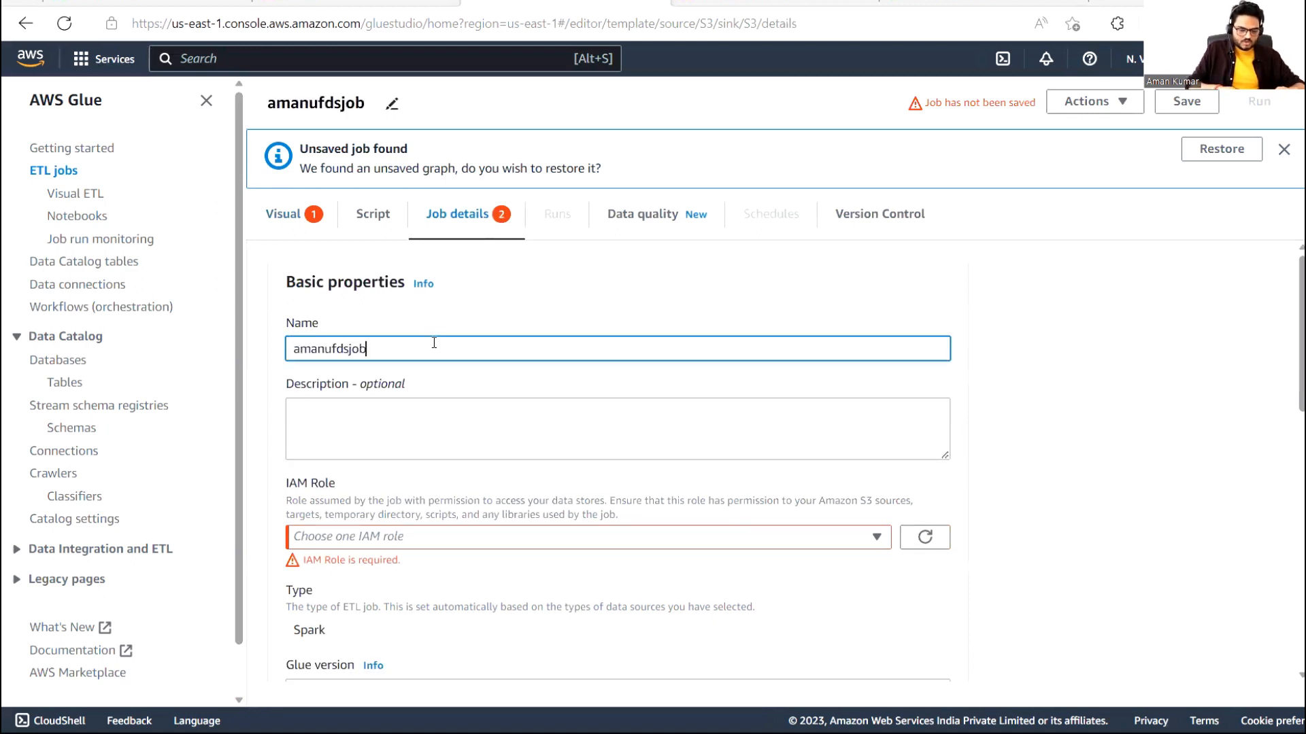
{"action": "left_click", "coordinate": [490, 538]}
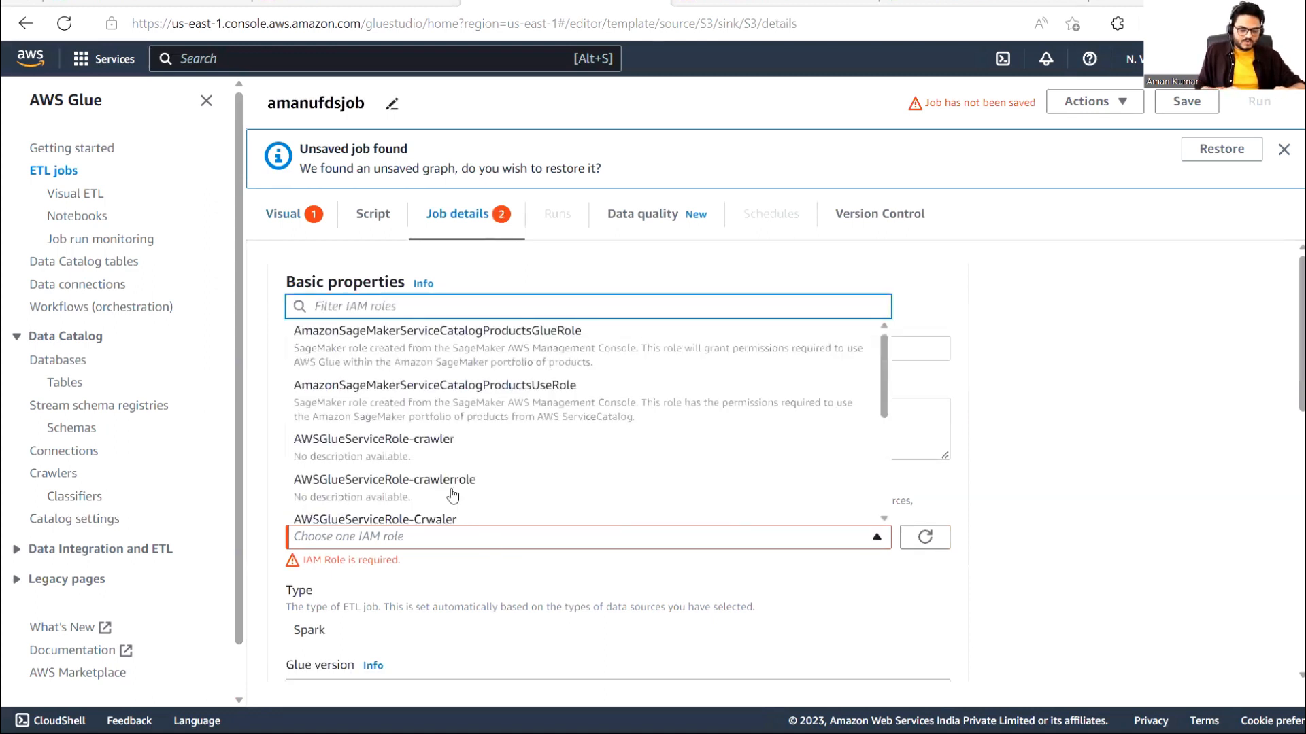
{"action": "left_click", "coordinate": [391, 454]}
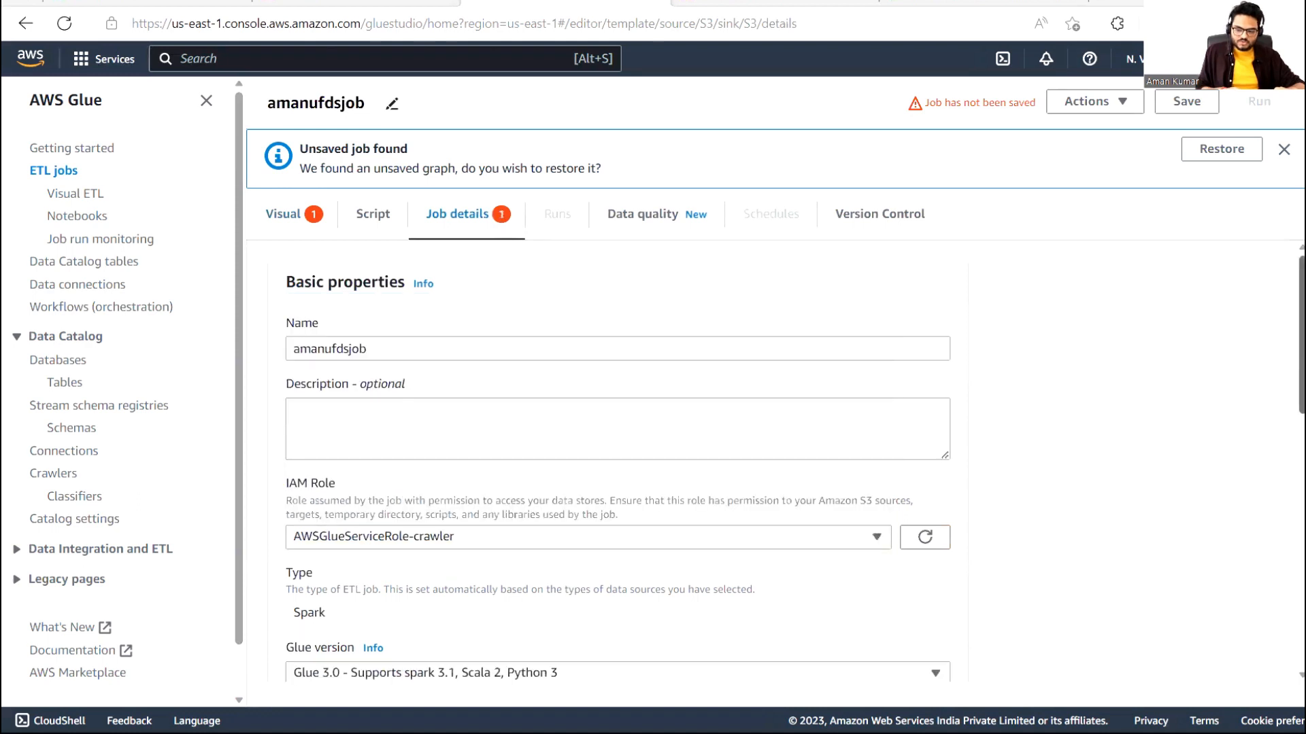
Set the script filename to mypysparkscript.py in the job's advanced properties
{"action": "scroll", "coordinate": [1287, 596], "scroll_direction": "down", "scroll_amount": 6}
{"action": "scroll", "coordinate": [1286, 596], "scroll_direction": "down", "scroll_amount": 3}
{"action": "left_click", "coordinate": [295, 642]}
{"action": "left_click_drag", "start_coordinate": [1301, 393], "coordinate": [1302, 449]}
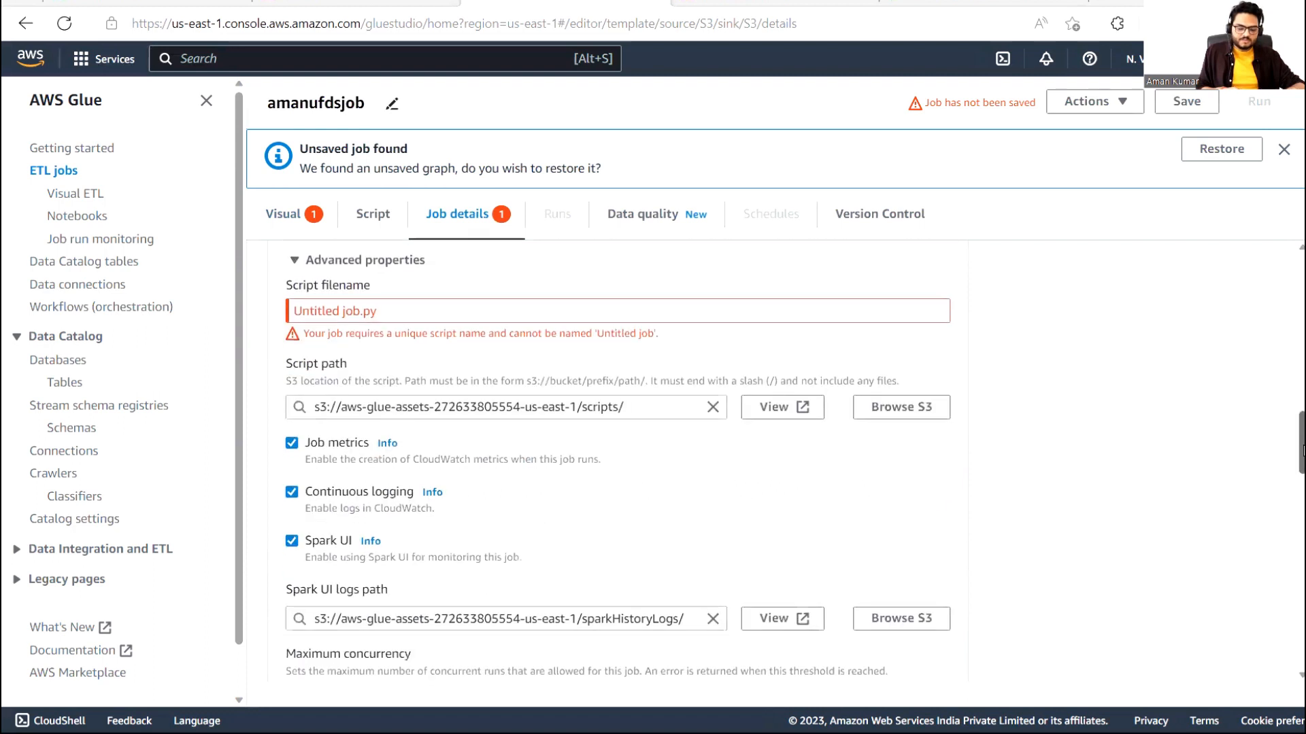
{"action": "left_click", "coordinate": [550, 311]}
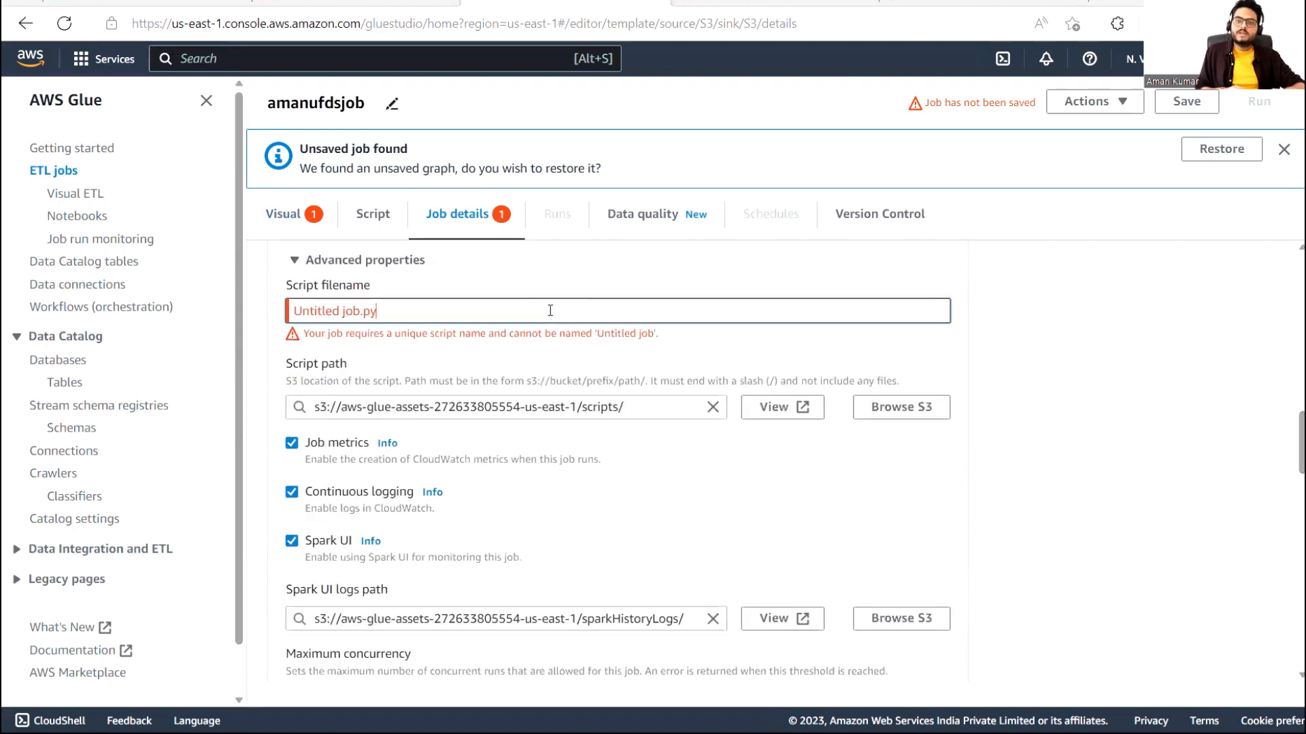
{"action": "key", "text": "ctrl+a"}
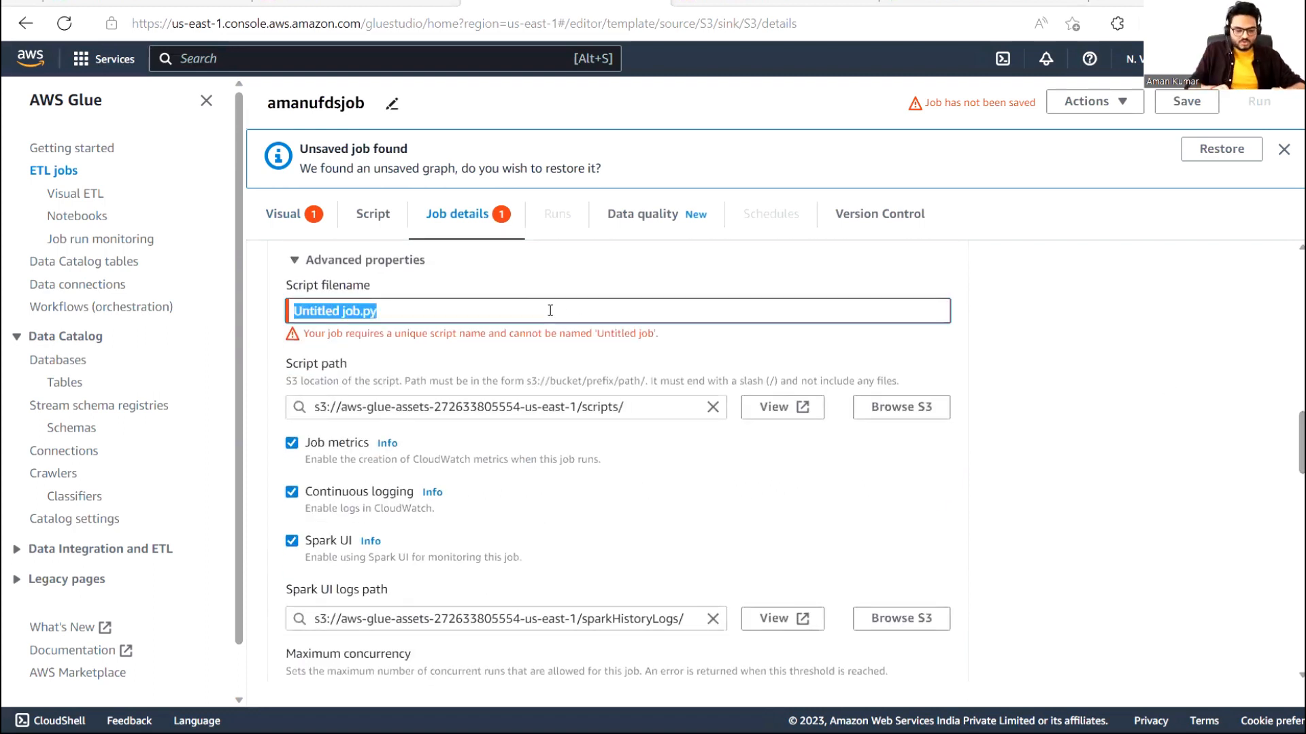
{"action": "type", "text": "mypys"}
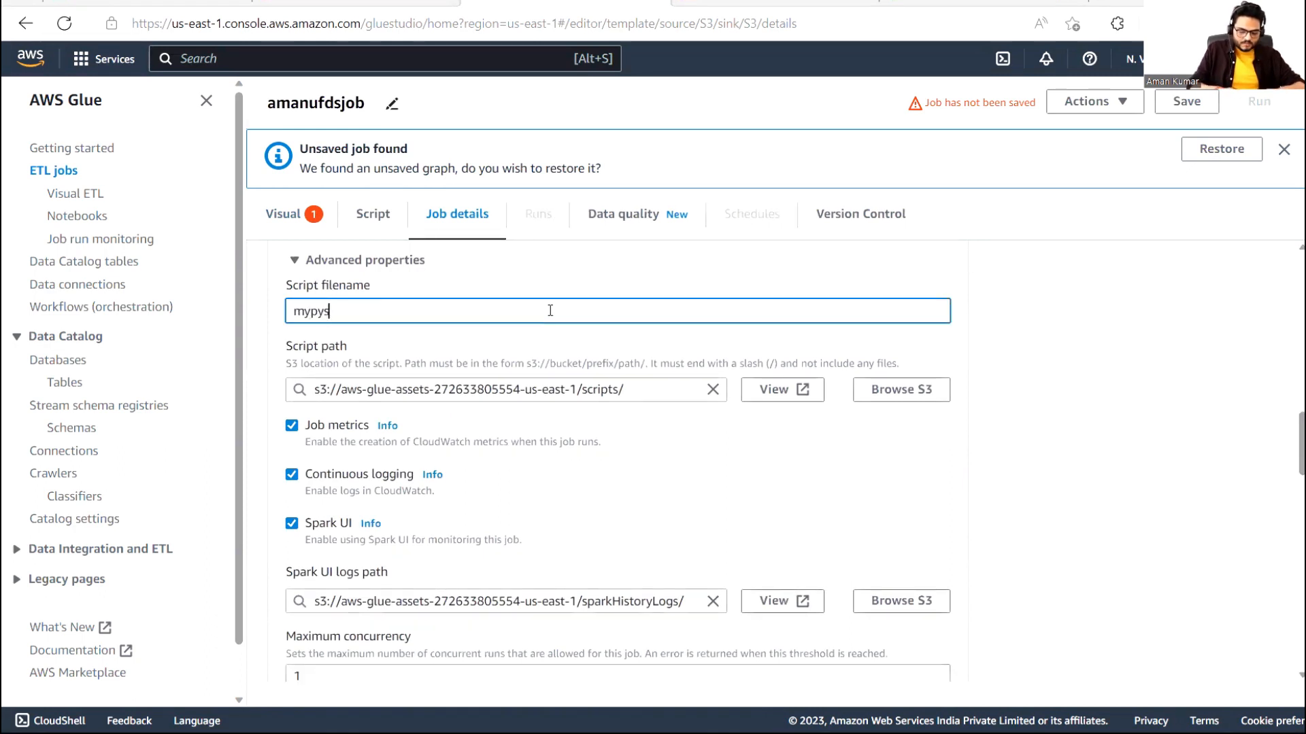
{"action": "type", "text": "parkscript.py"}
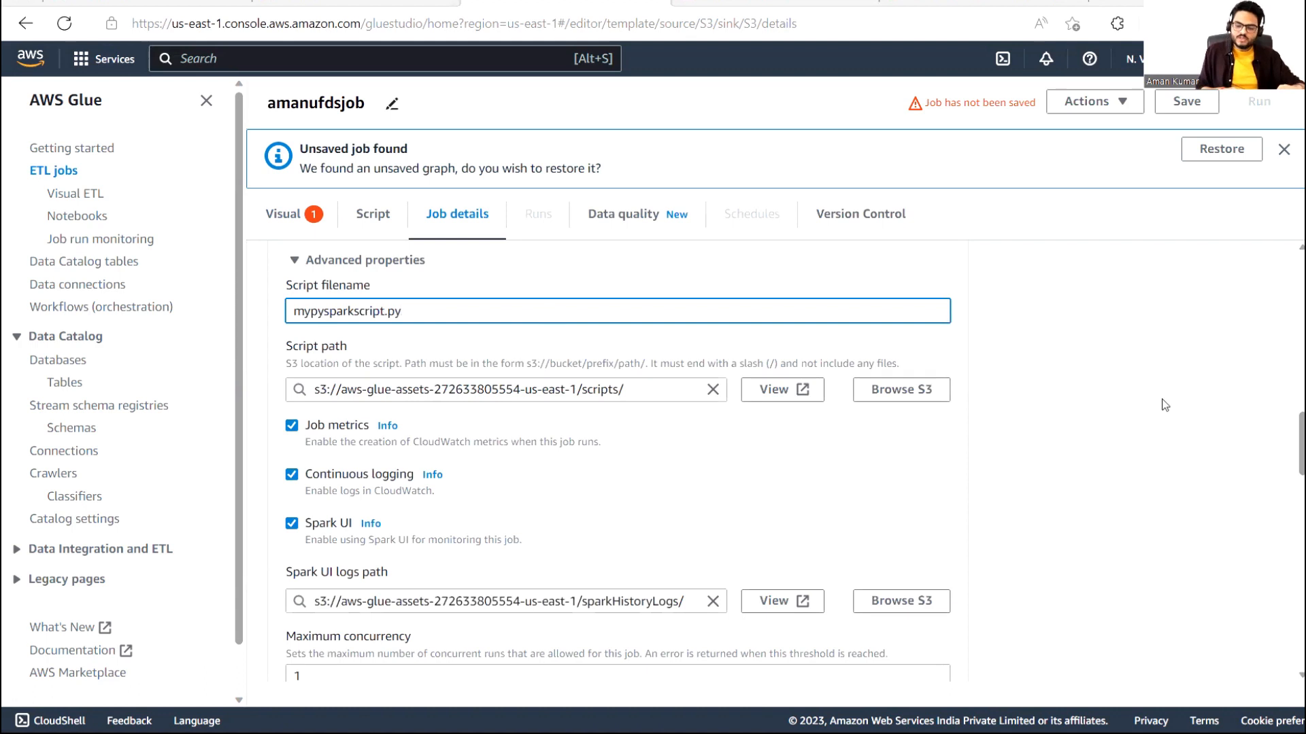
{"action": "left_click_drag", "start_coordinate": [1291, 482], "coordinate": [1291, 242]}
Set the S3 target node's location to the unfolddsbucketfirst bucket
{"action": "left_click", "coordinate": [283, 213]}
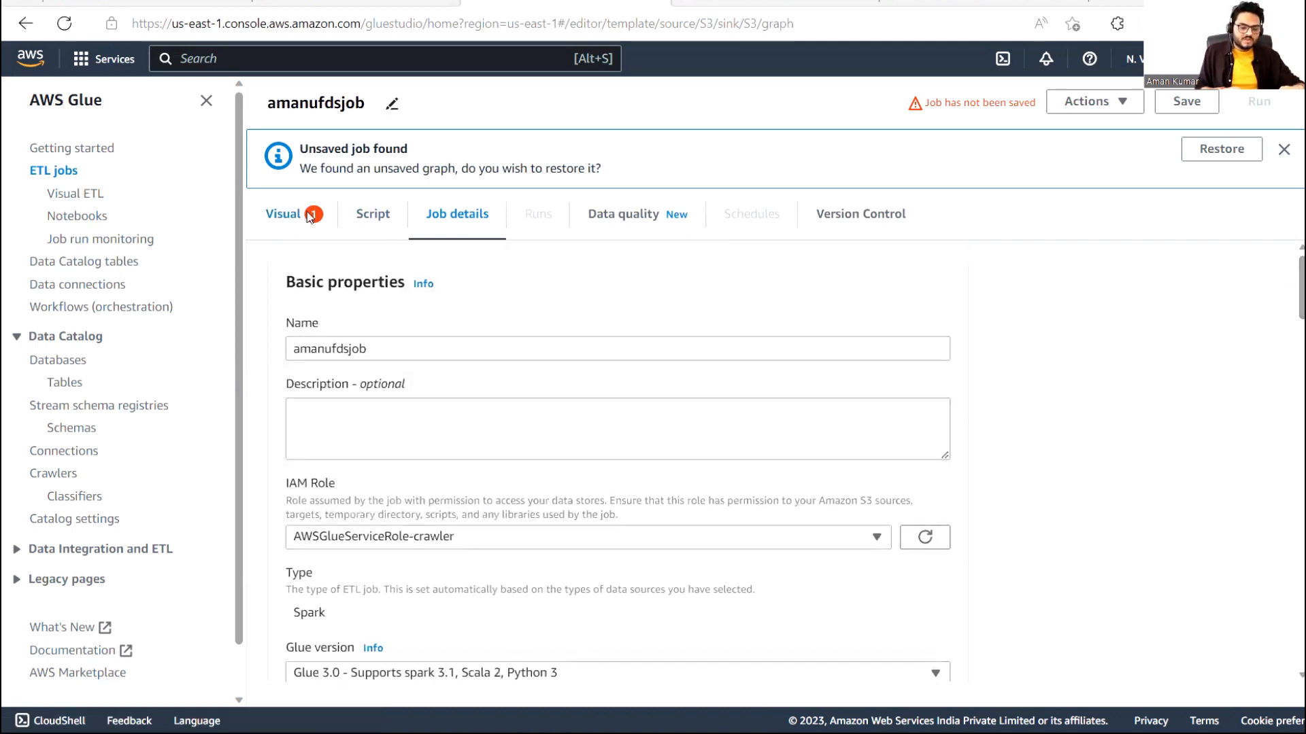
{"action": "left_click", "coordinate": [510, 619]}
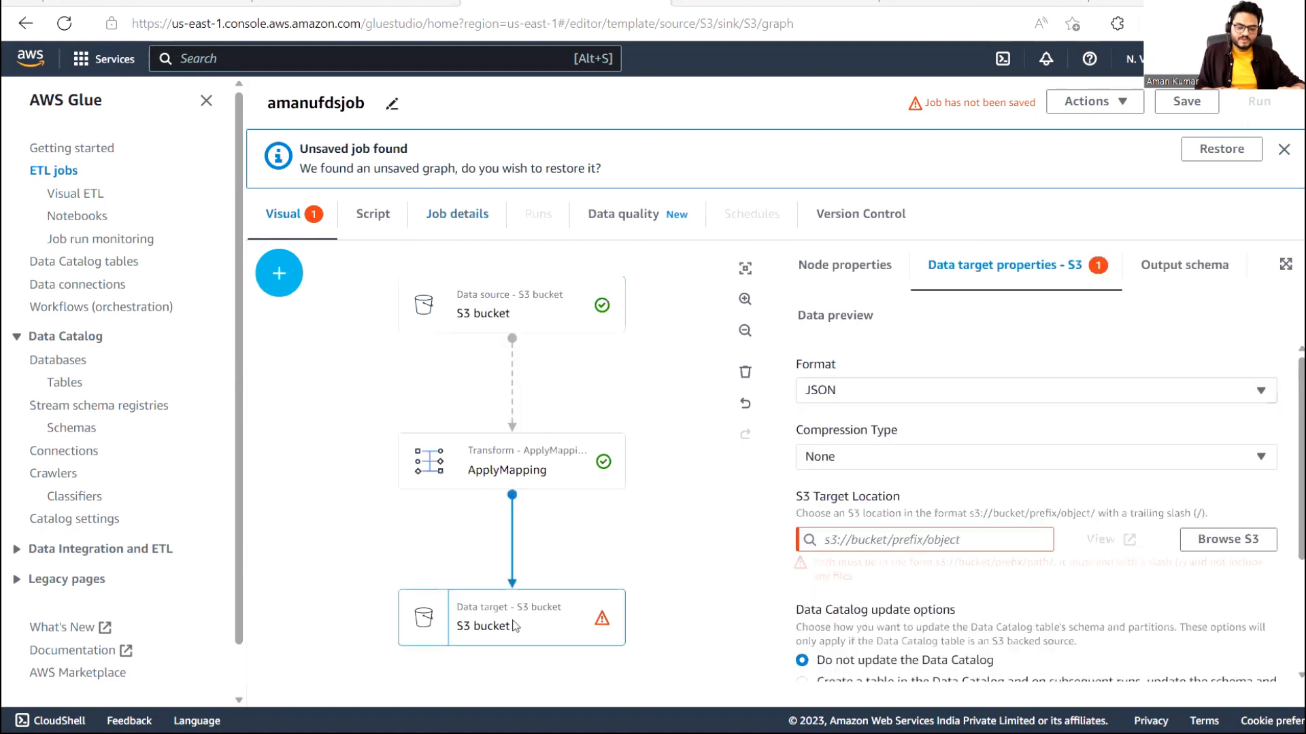
{"action": "left_click", "coordinate": [1222, 541]}
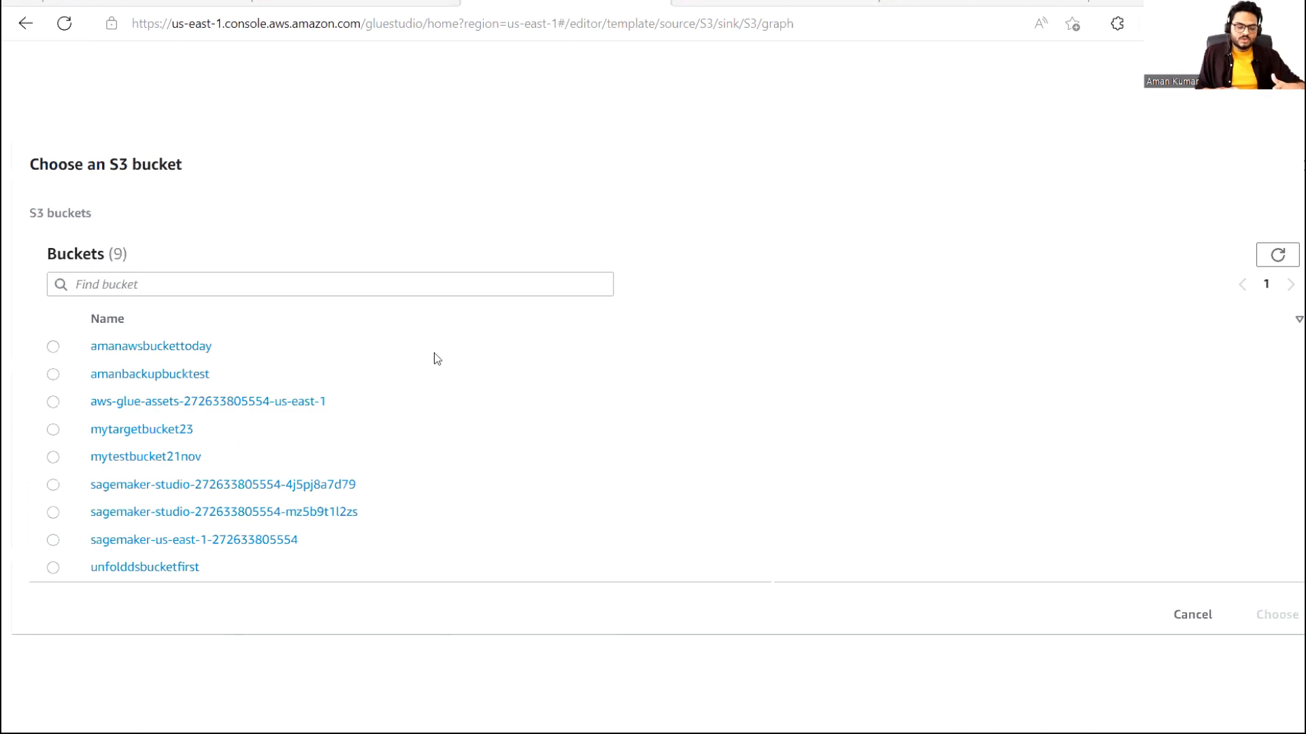
{"action": "left_click", "coordinate": [53, 568]}
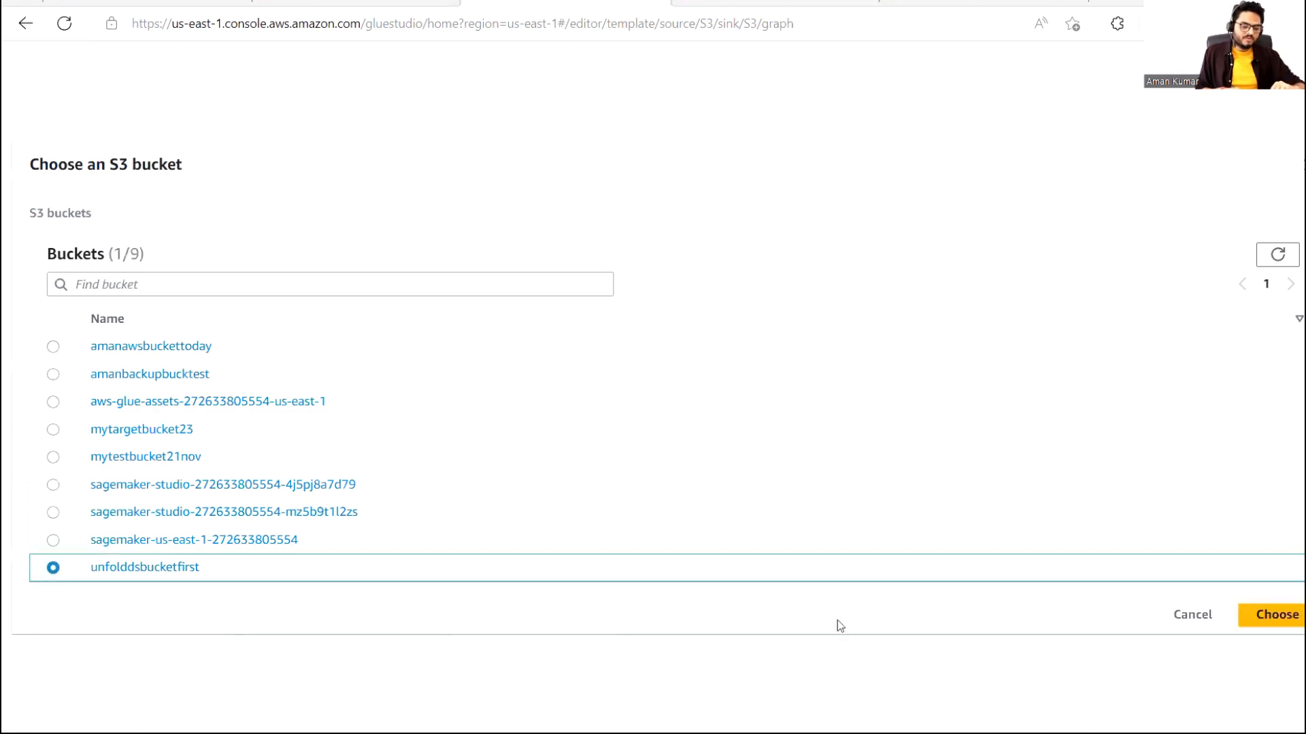
{"action": "left_click", "coordinate": [1277, 615]}
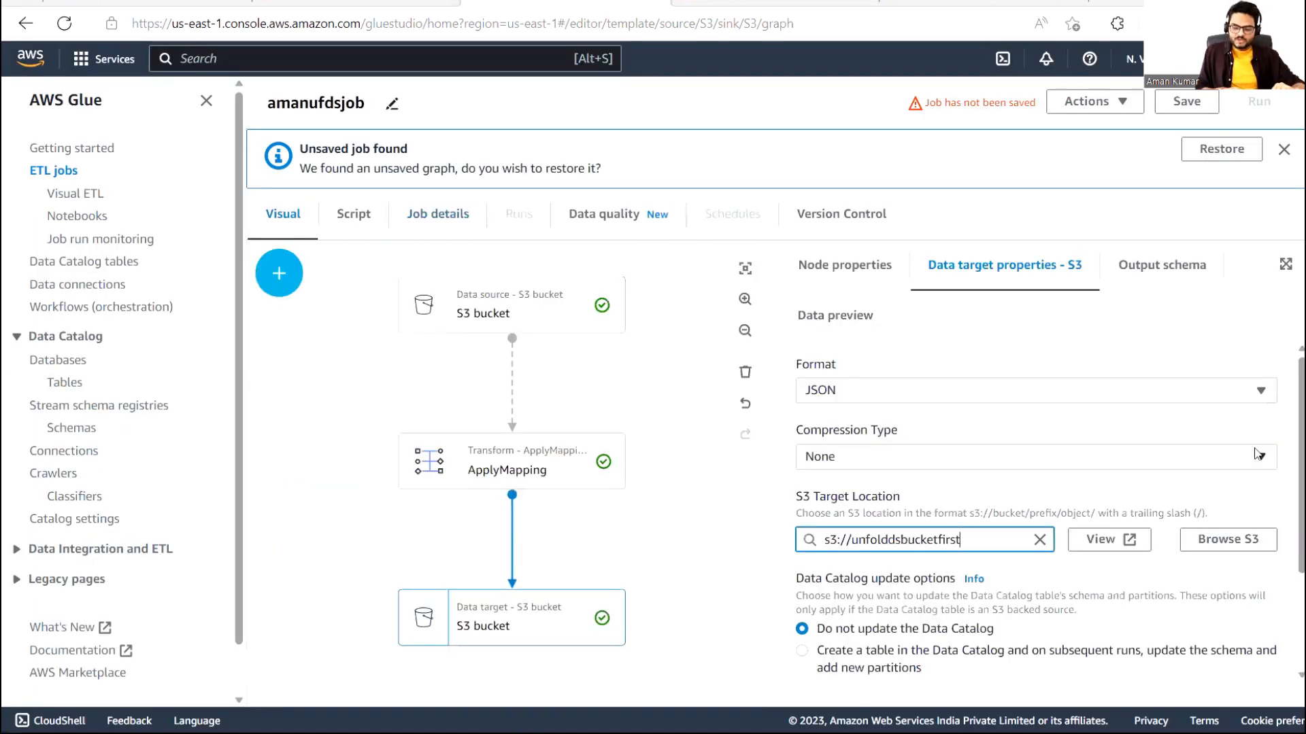
Have the S3 target create table ufds-second-table in the default Data Catalog database, updating schema and adding partitions on subsequent runs
{"action": "scroll", "coordinate": [1301, 620], "scroll_direction": "down", "scroll_amount": 2}
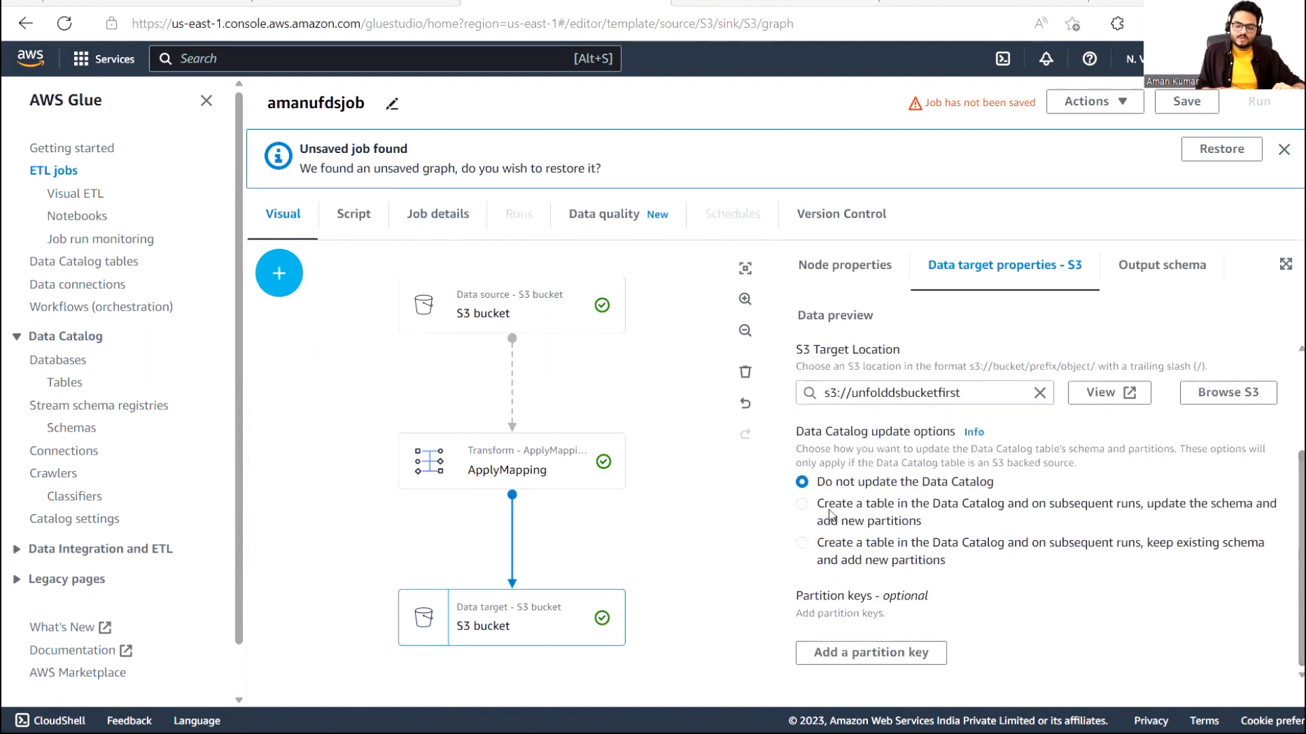
{"action": "left_click", "coordinate": [803, 505]}
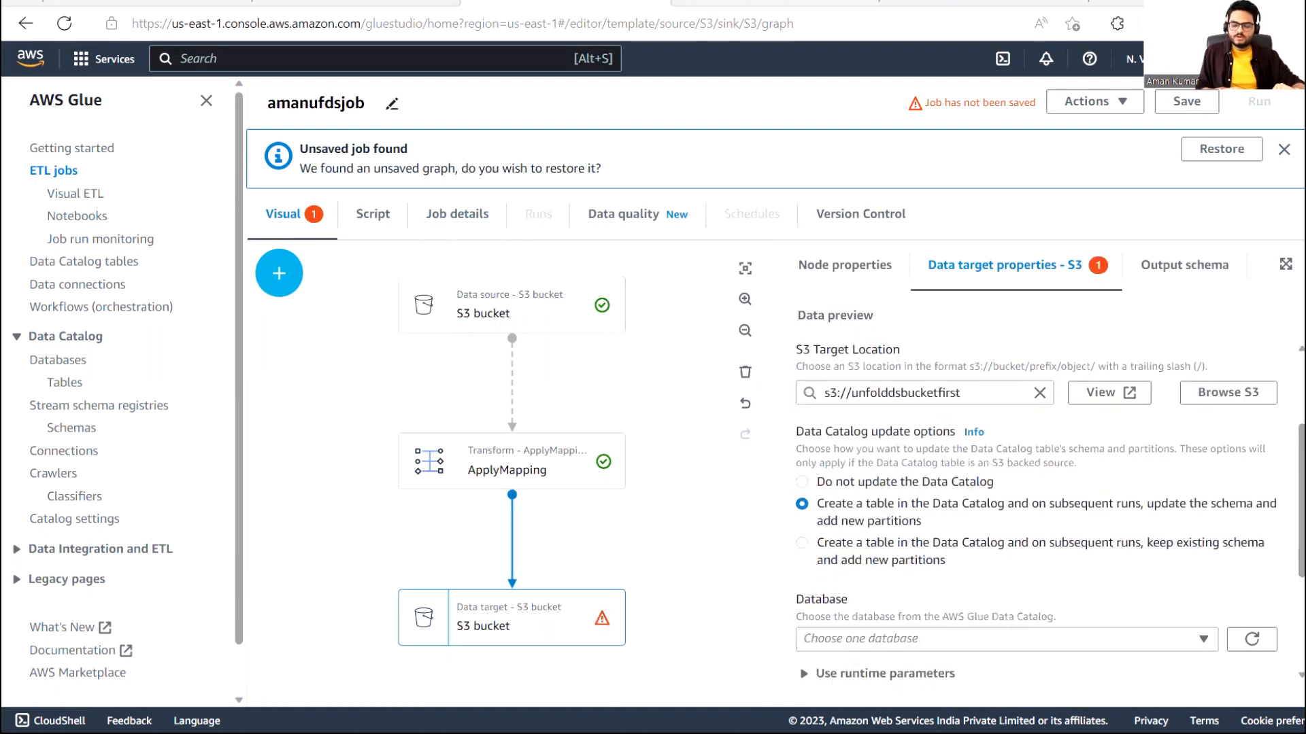
{"action": "scroll", "coordinate": [1047, 510], "scroll_direction": "down", "scroll_amount": 3}
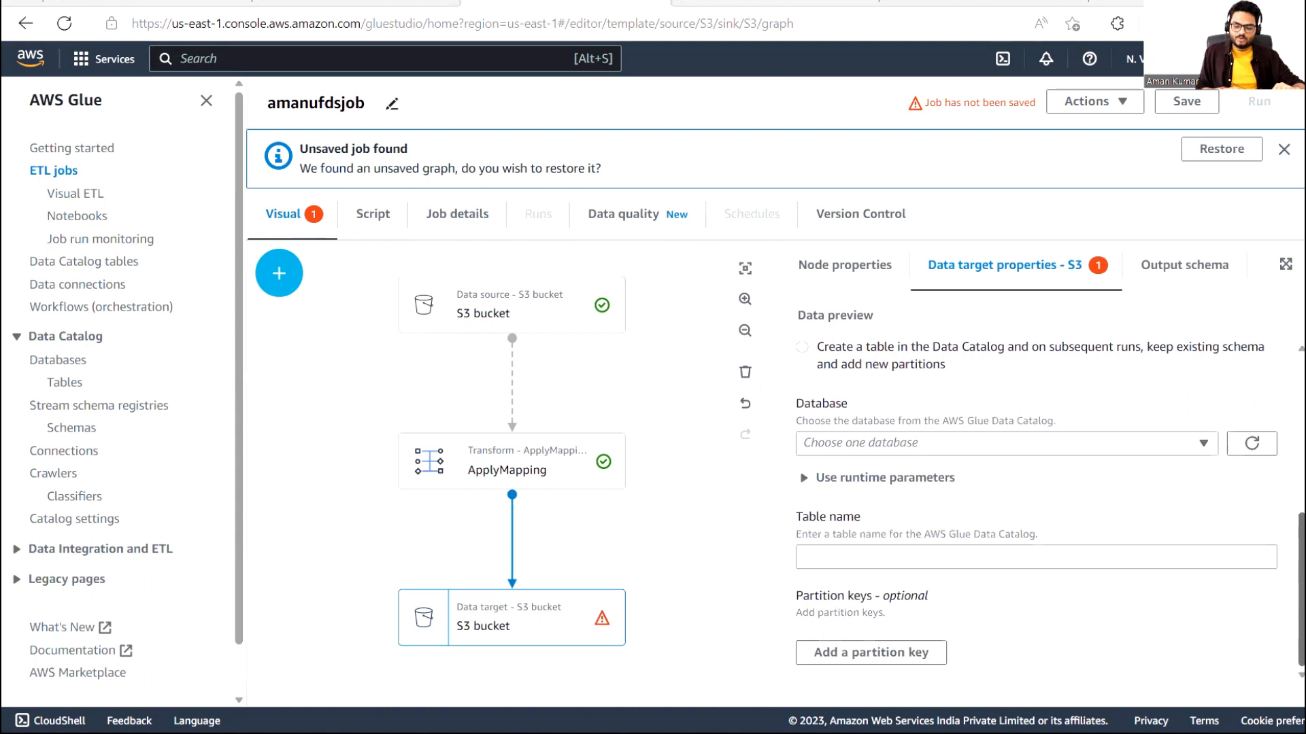
{"action": "left_click", "coordinate": [925, 443]}
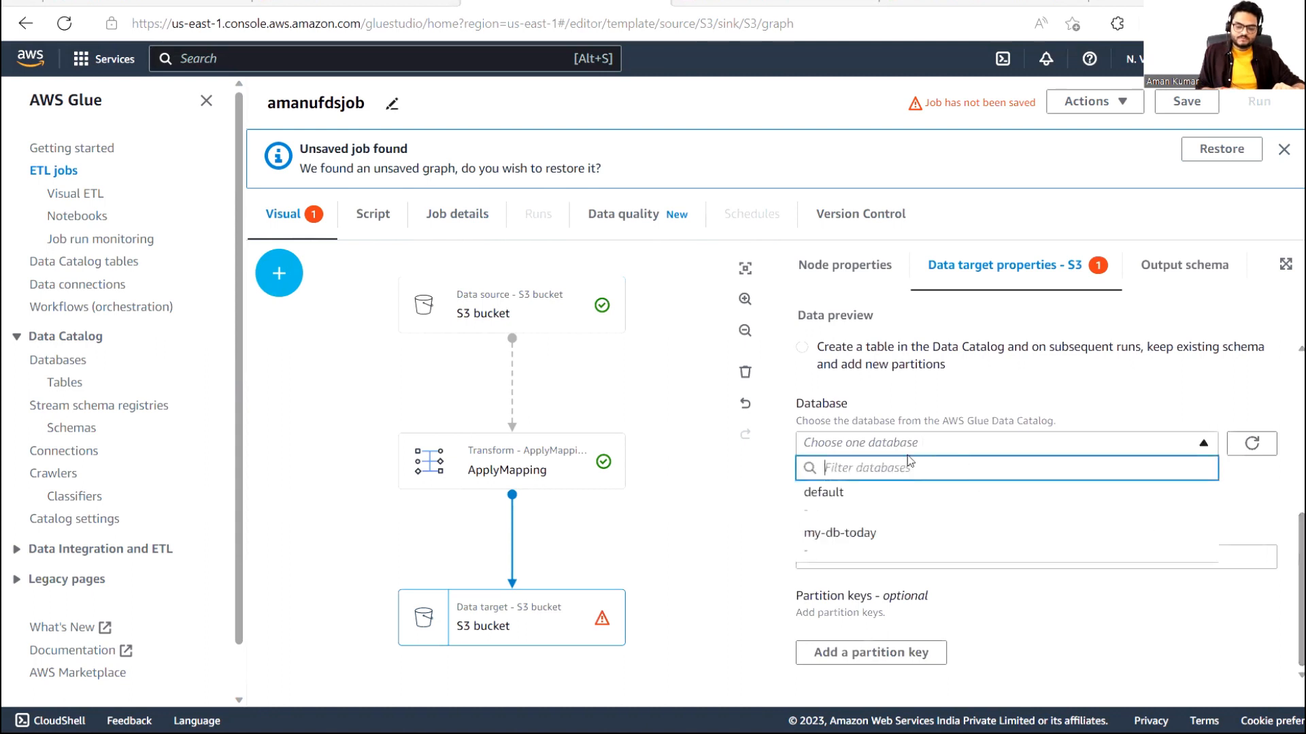
{"action": "left_click", "coordinate": [844, 487]}
{"action": "left_click", "coordinate": [867, 563]}
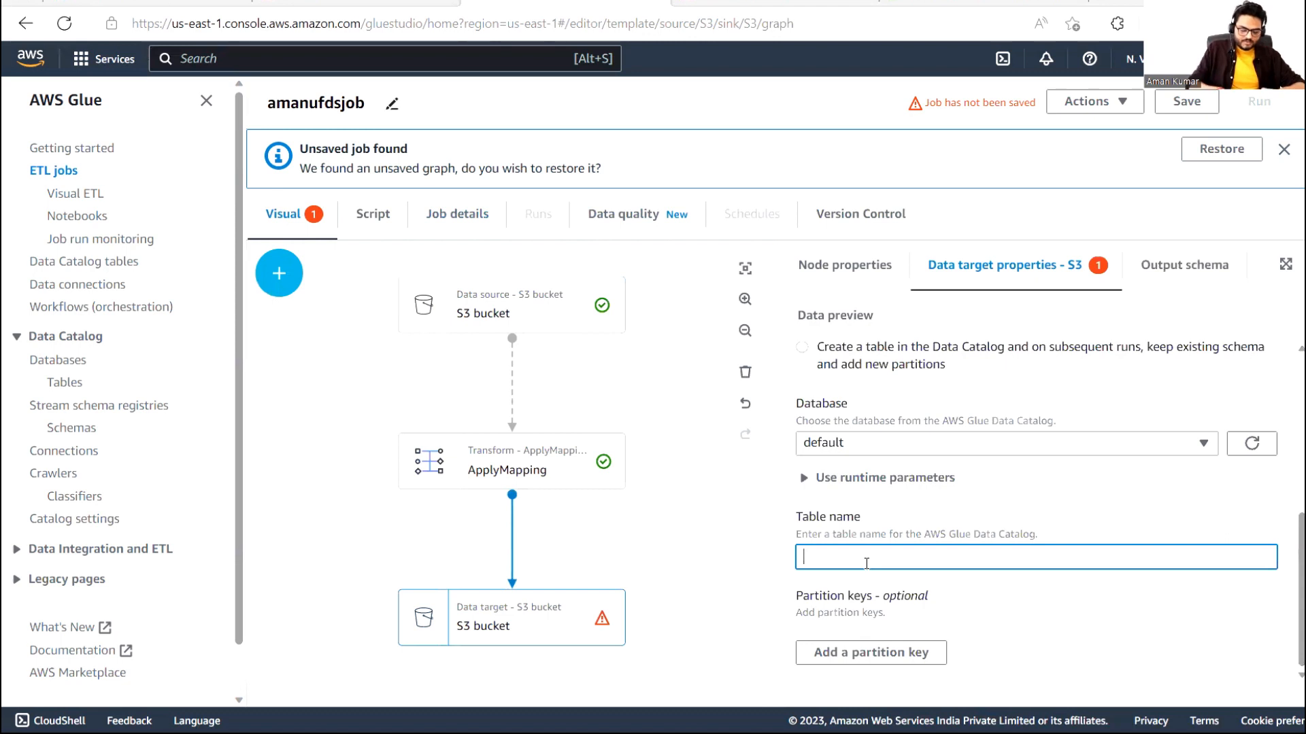
{"action": "type", "text": "ufds-second"}
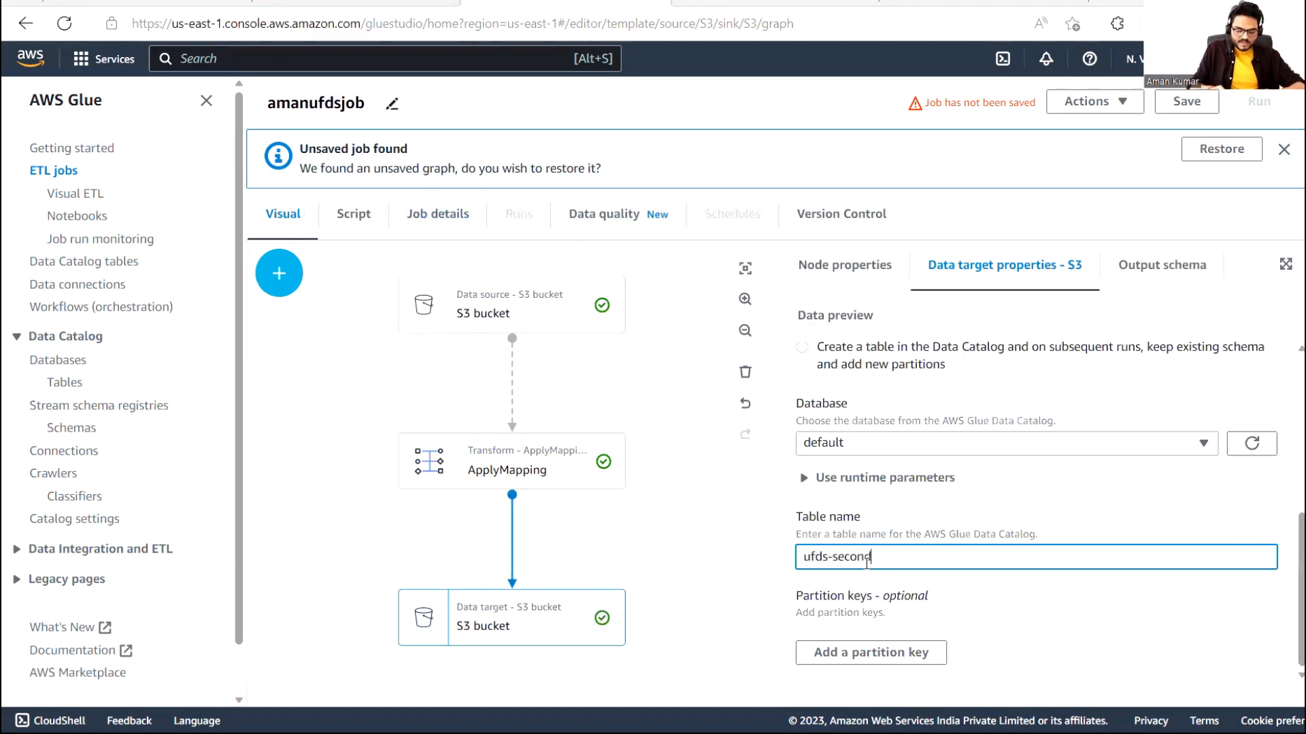
{"action": "type", "text": "-table"}
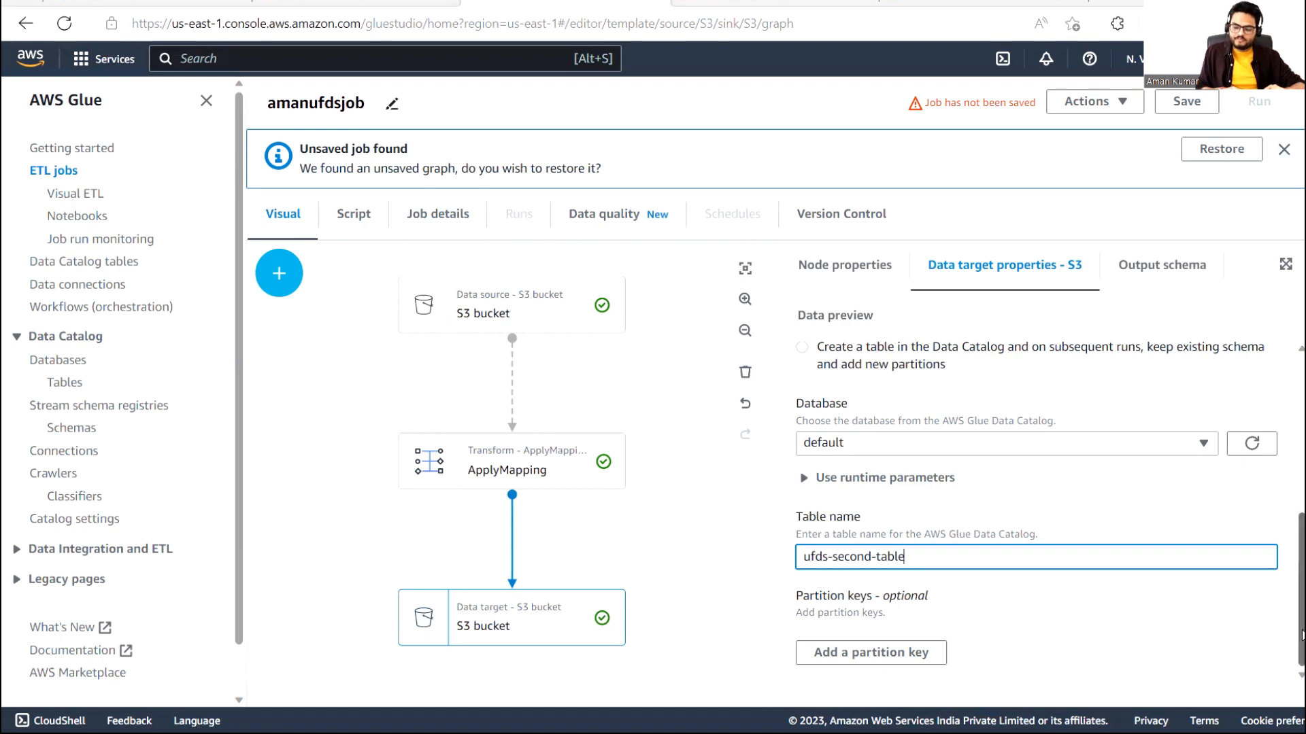
Save the job and check the output schema of the S3 source node
{"action": "scroll", "coordinate": [1292, 584], "scroll_direction": "up", "scroll_amount": 5}
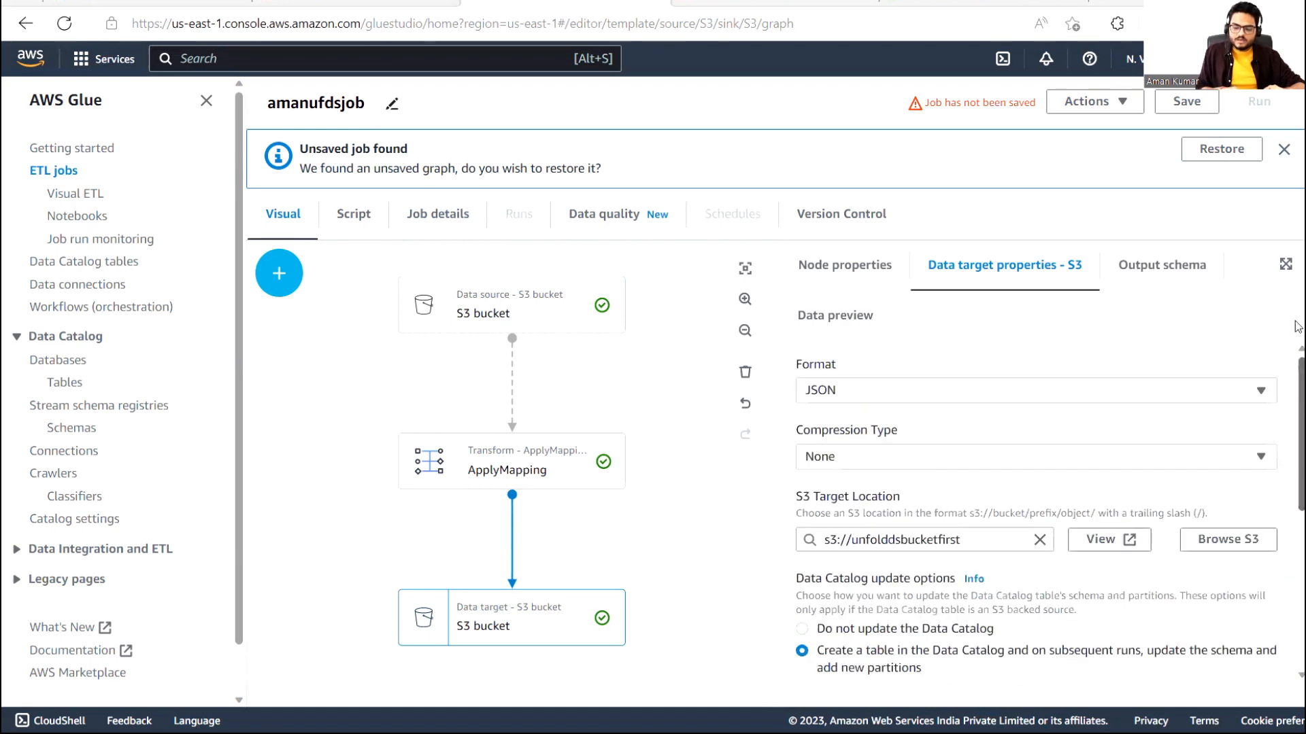
{"action": "left_click", "coordinate": [1169, 107]}
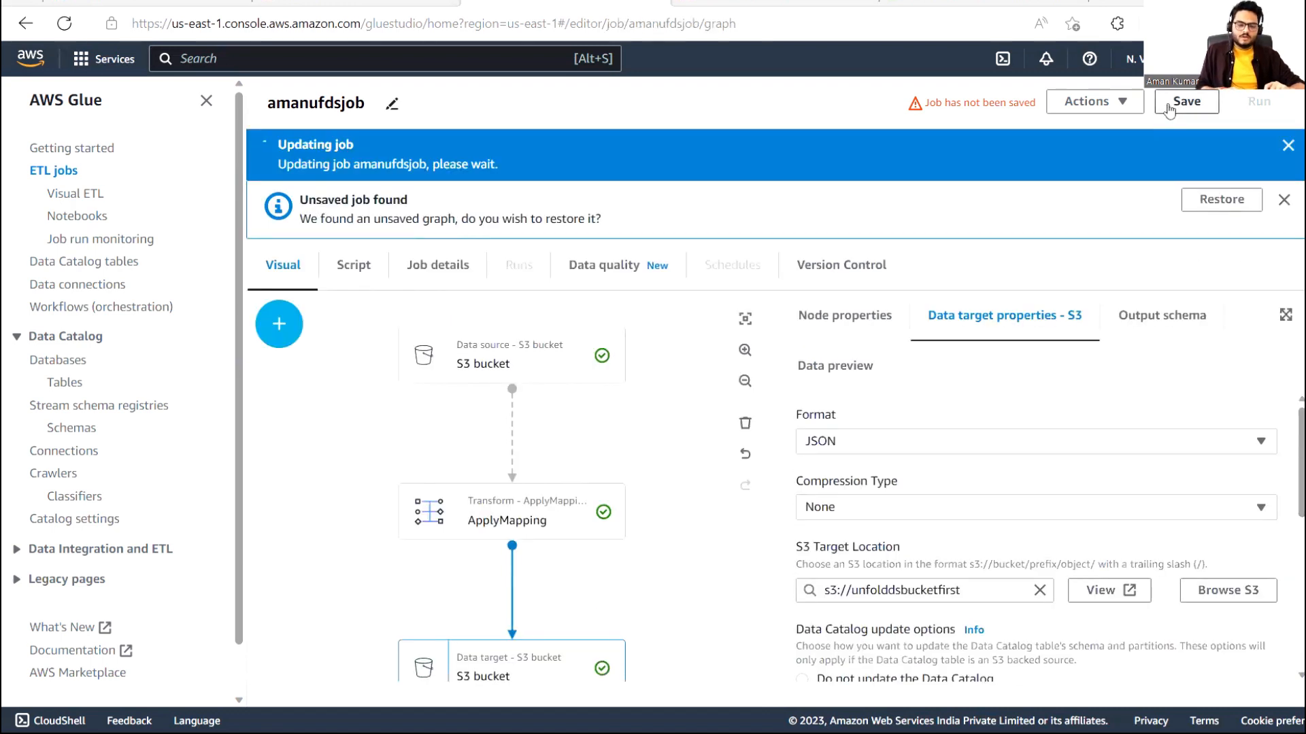
{"action": "left_click", "coordinate": [1169, 107]}
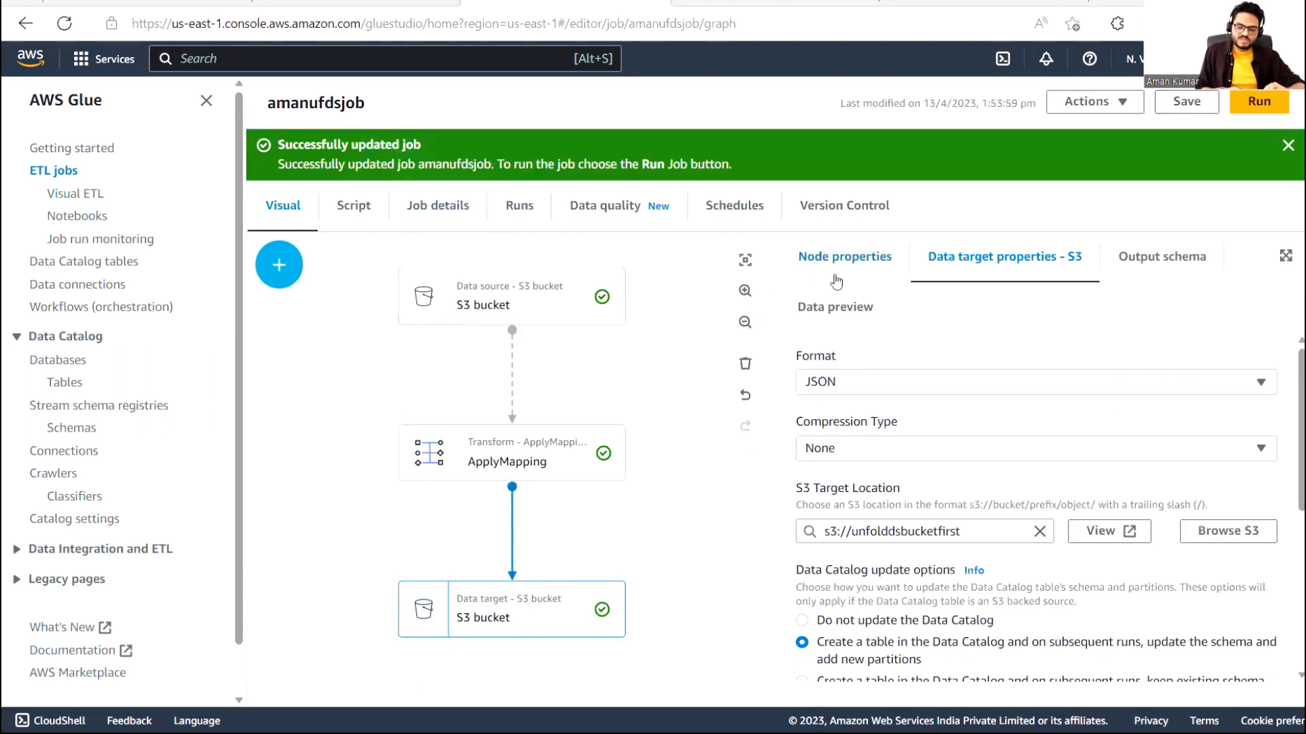
{"action": "left_click", "coordinate": [476, 305]}
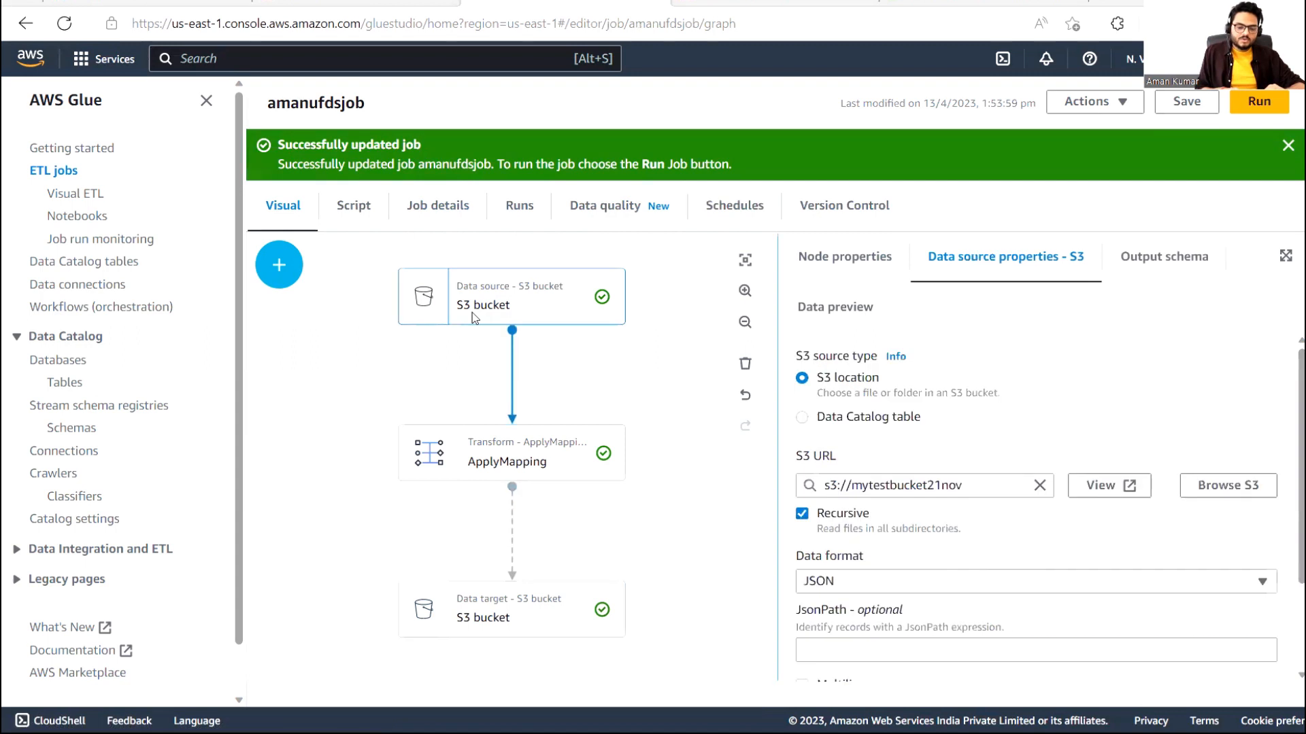
{"action": "left_click", "coordinate": [1154, 272]}
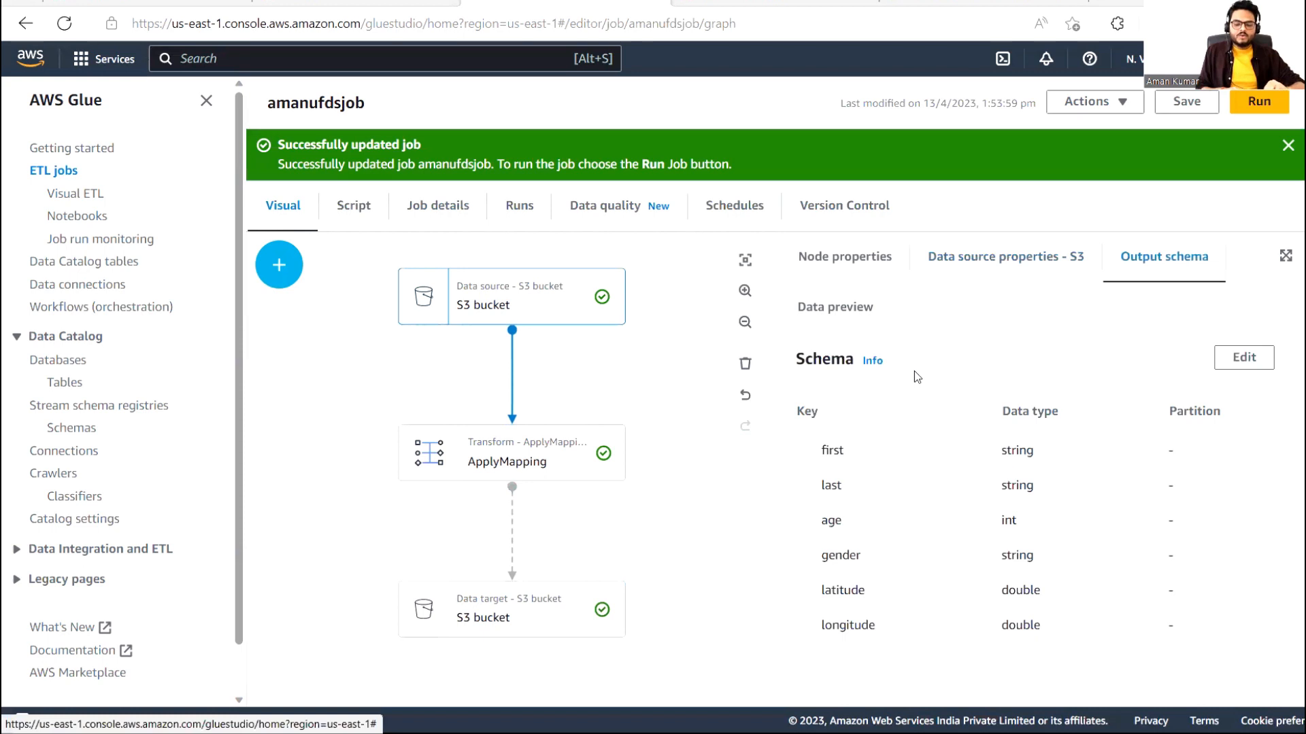
Drop the age and gender fields in the ApplyMapping transform and look at its data preview option
{"action": "left_click", "coordinate": [437, 464]}
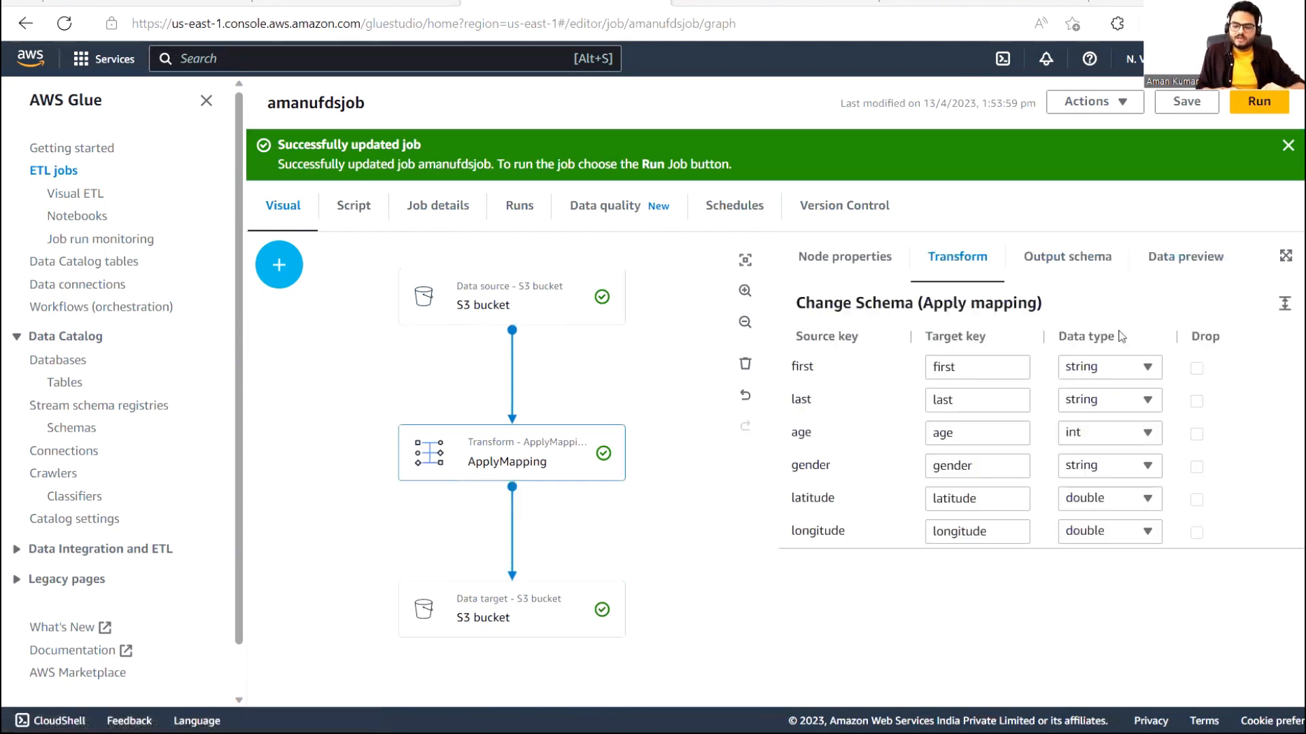
{"action": "left_click", "coordinate": [1195, 469]}
{"action": "left_click", "coordinate": [1197, 431]}
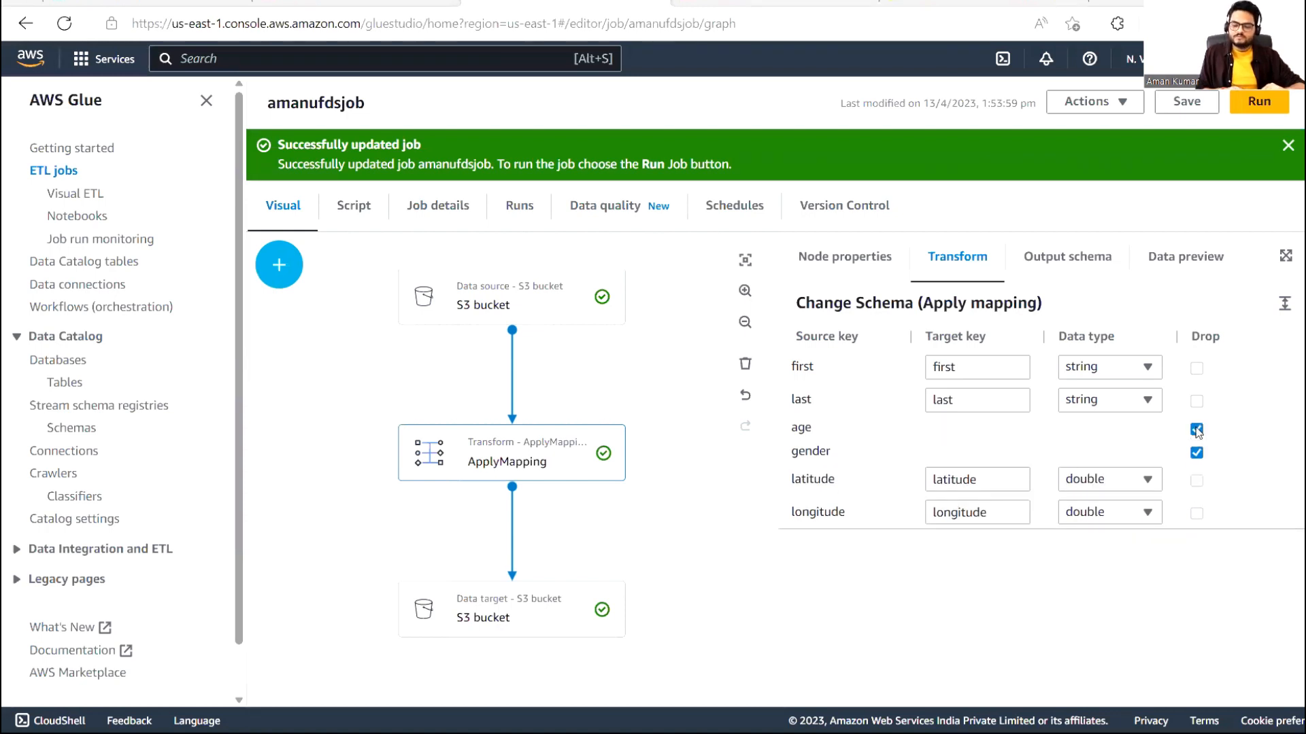
{"action": "left_click", "coordinate": [1187, 256]}
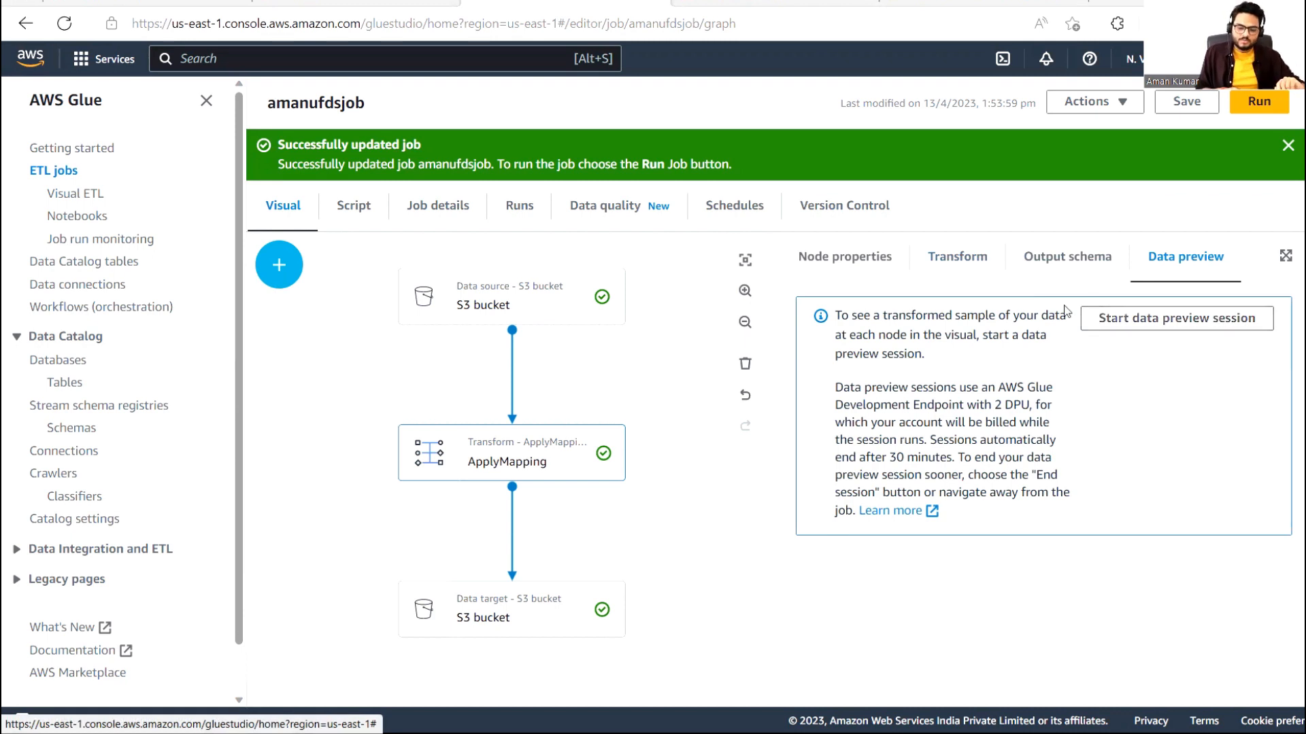
{"action": "left_click", "coordinate": [958, 261]}
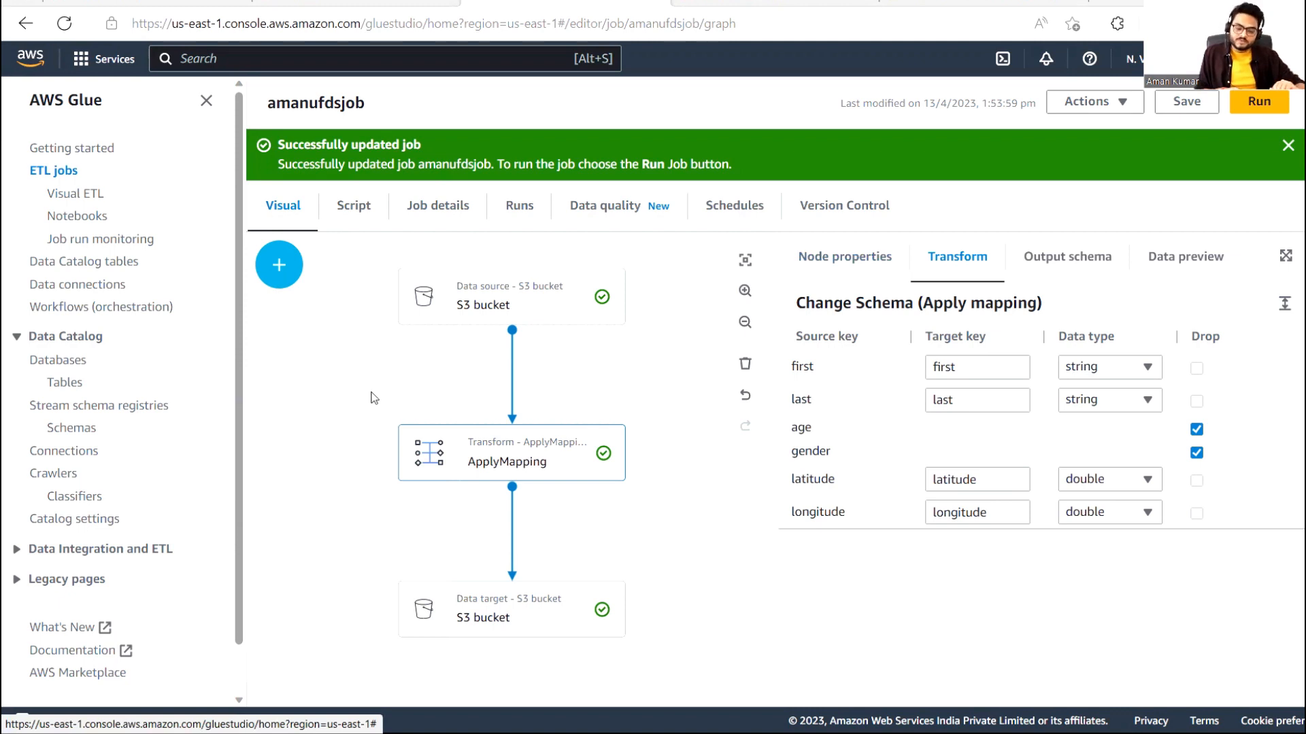
Browse the transforms that can be added as nodes to the job graph
{"action": "left_click", "coordinate": [278, 260]}
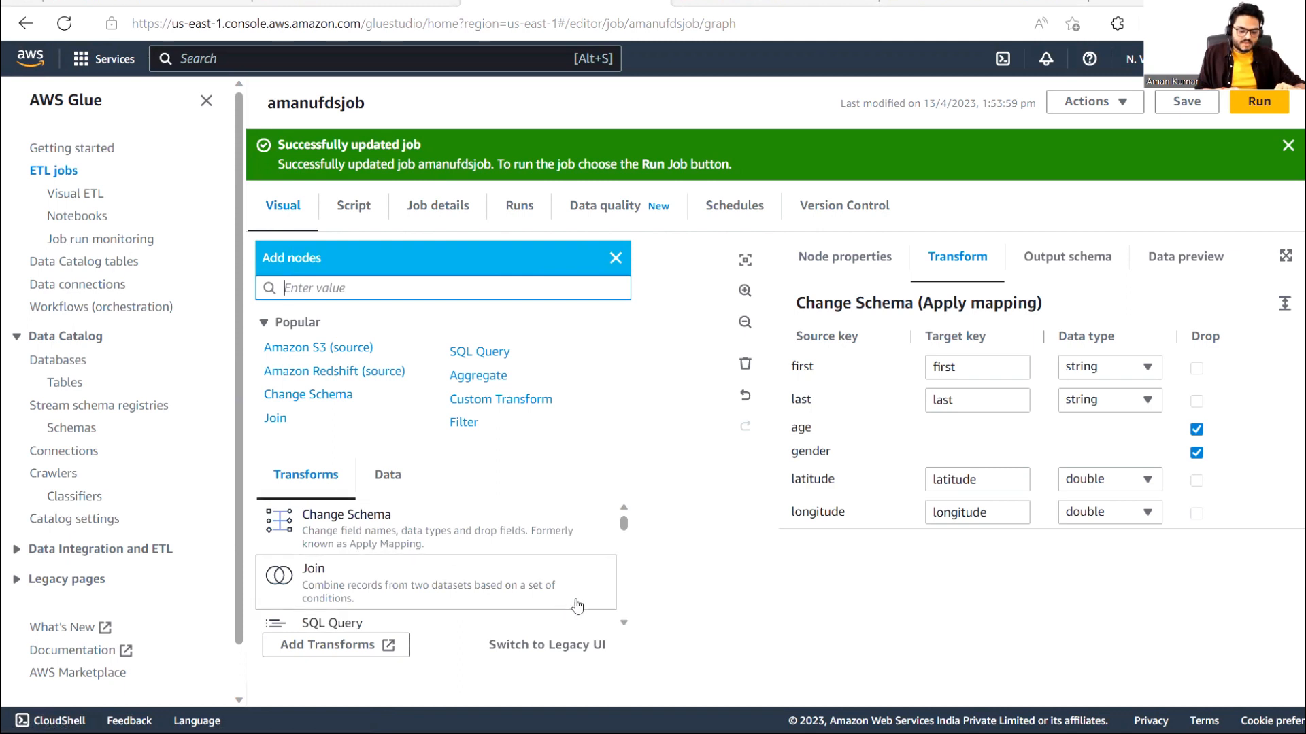
{"action": "left_click", "coordinate": [623, 624]}
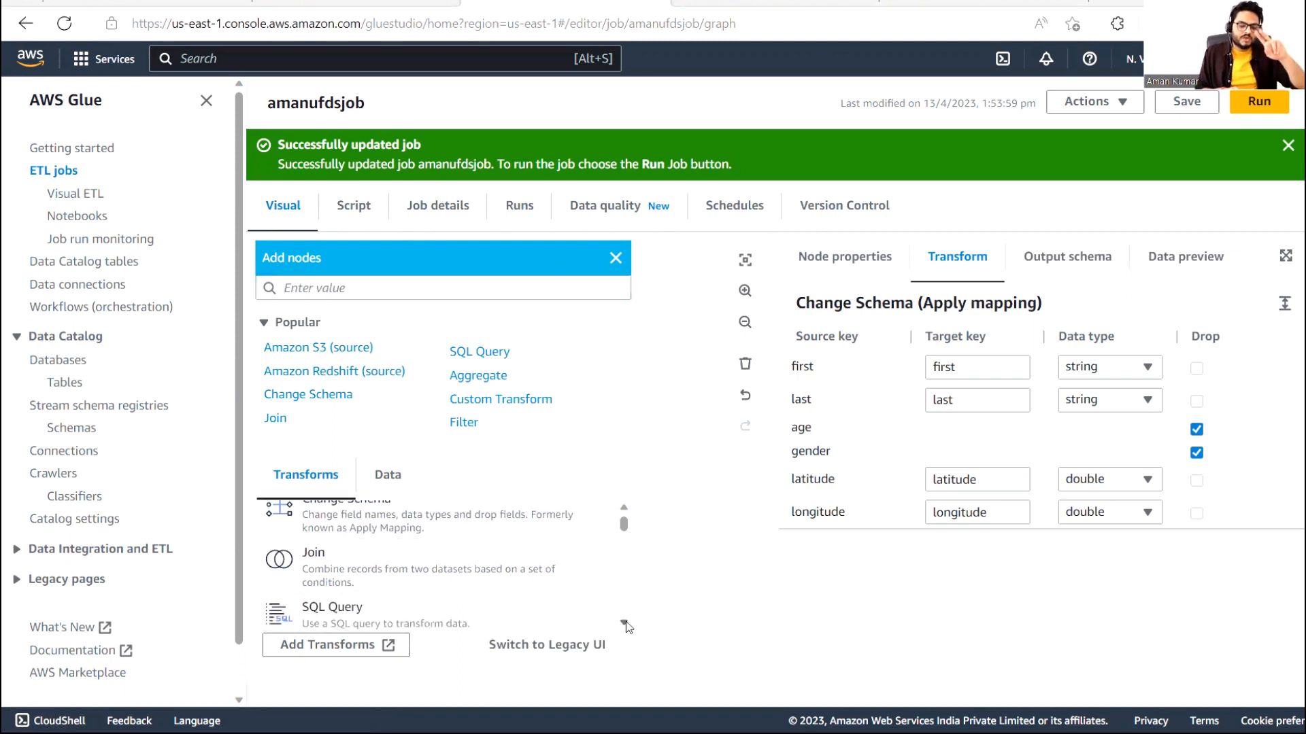
{"action": "left_click", "coordinate": [625, 624]}
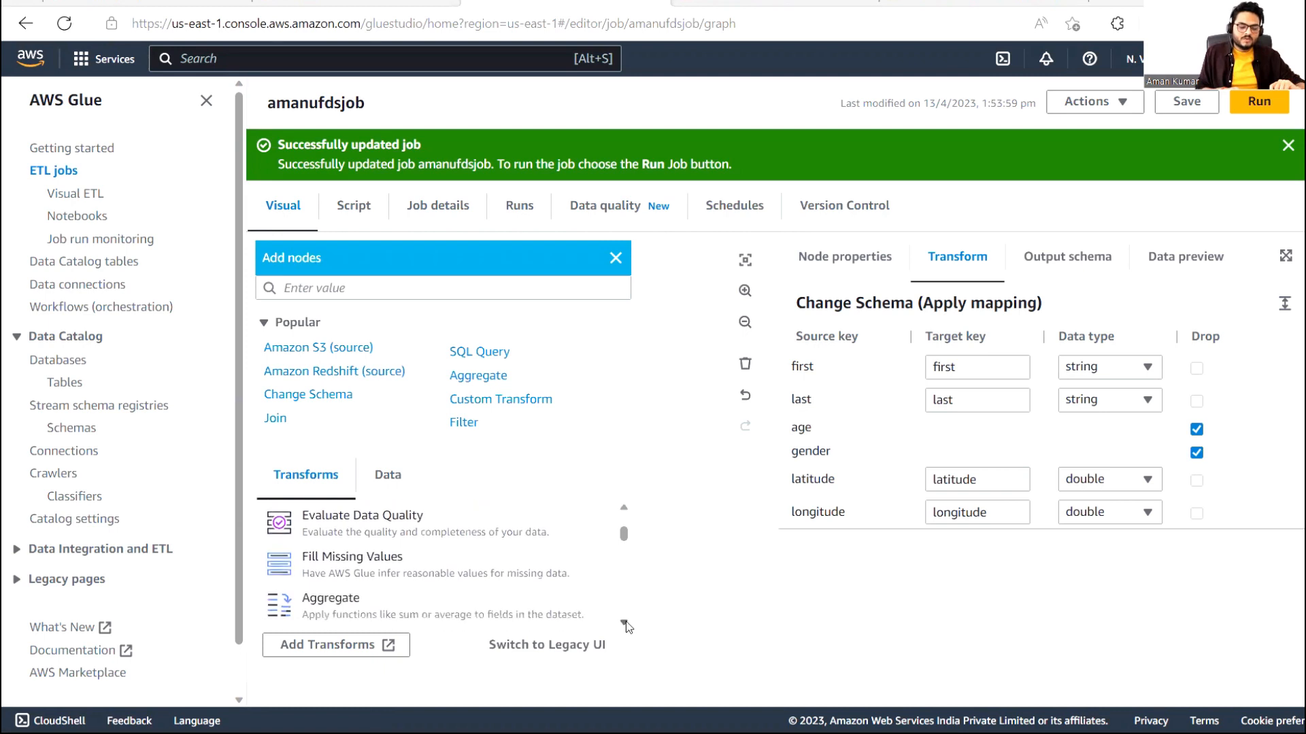
{"action": "left_click", "coordinate": [625, 624]}
{"action": "left_click", "coordinate": [625, 623]}
{"action": "left_click", "coordinate": [625, 623]}
{"action": "left_click", "coordinate": [625, 624]}
{"action": "left_click", "coordinate": [625, 624]}
{"action": "left_click", "coordinate": [625, 623]}
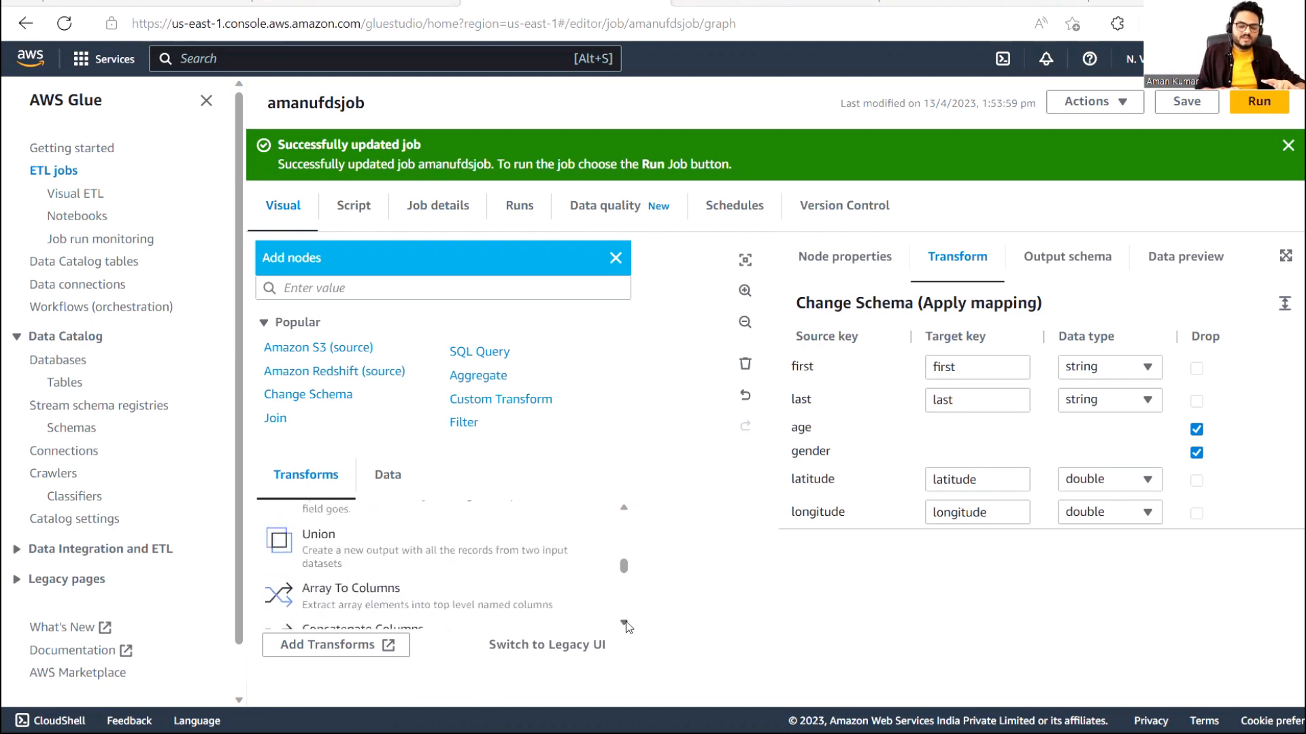
{"action": "left_click_drag", "start_coordinate": [622, 566], "coordinate": [629, 502]}
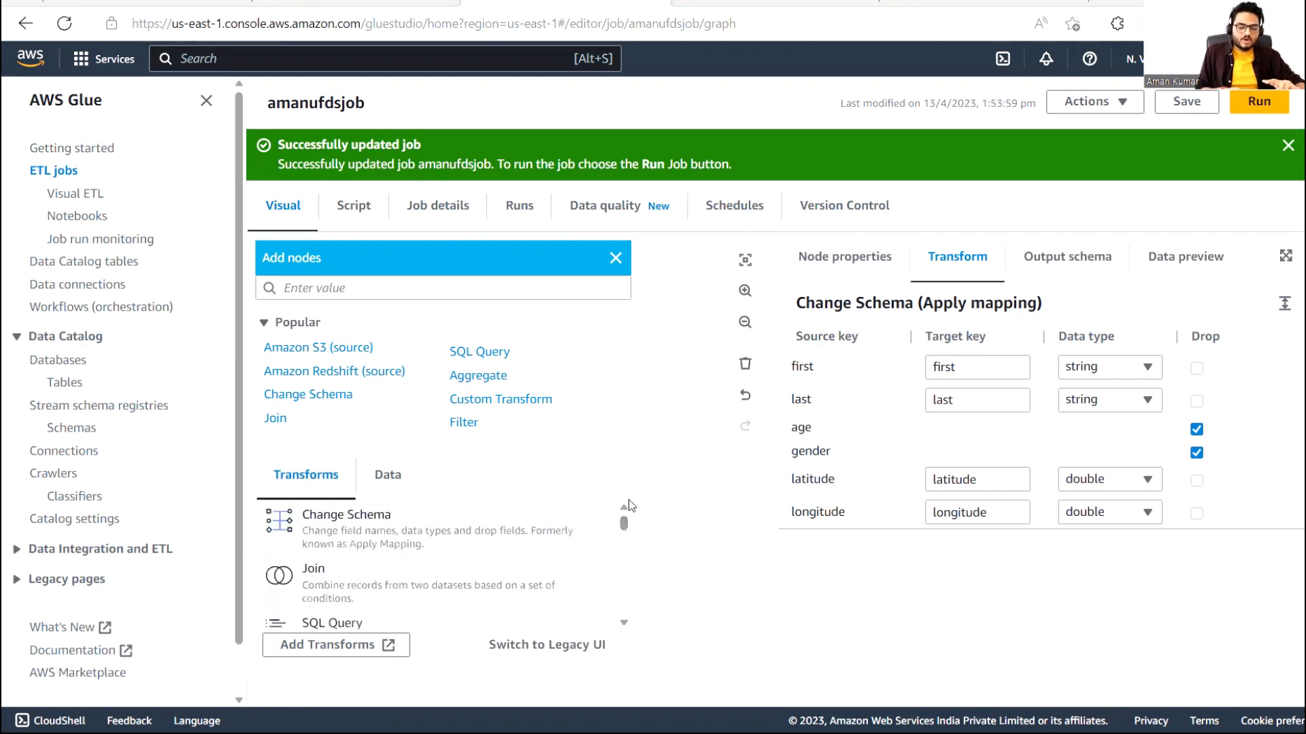
Add a Join transform node to the job graph and look at its join type and join conditions
{"action": "left_click", "coordinate": [411, 588]}
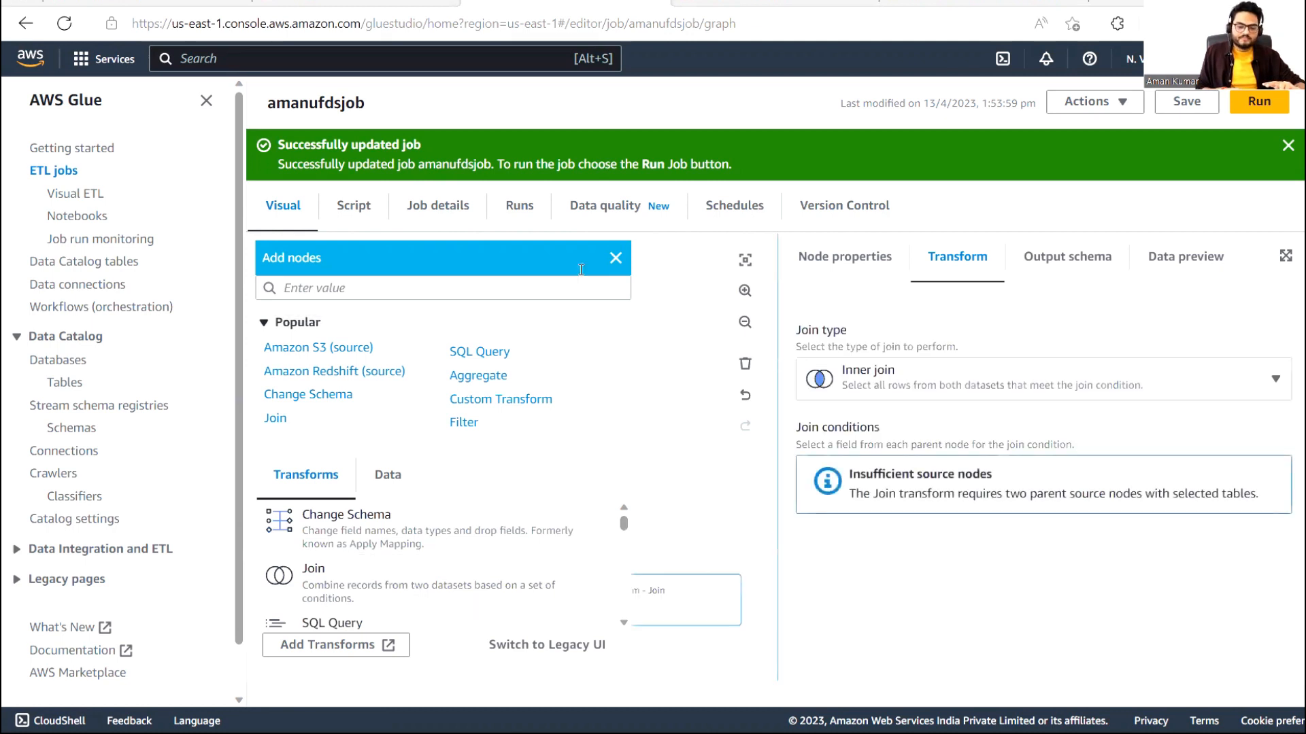
{"action": "left_click", "coordinate": [616, 258]}
{"action": "left_click", "coordinate": [686, 638]}
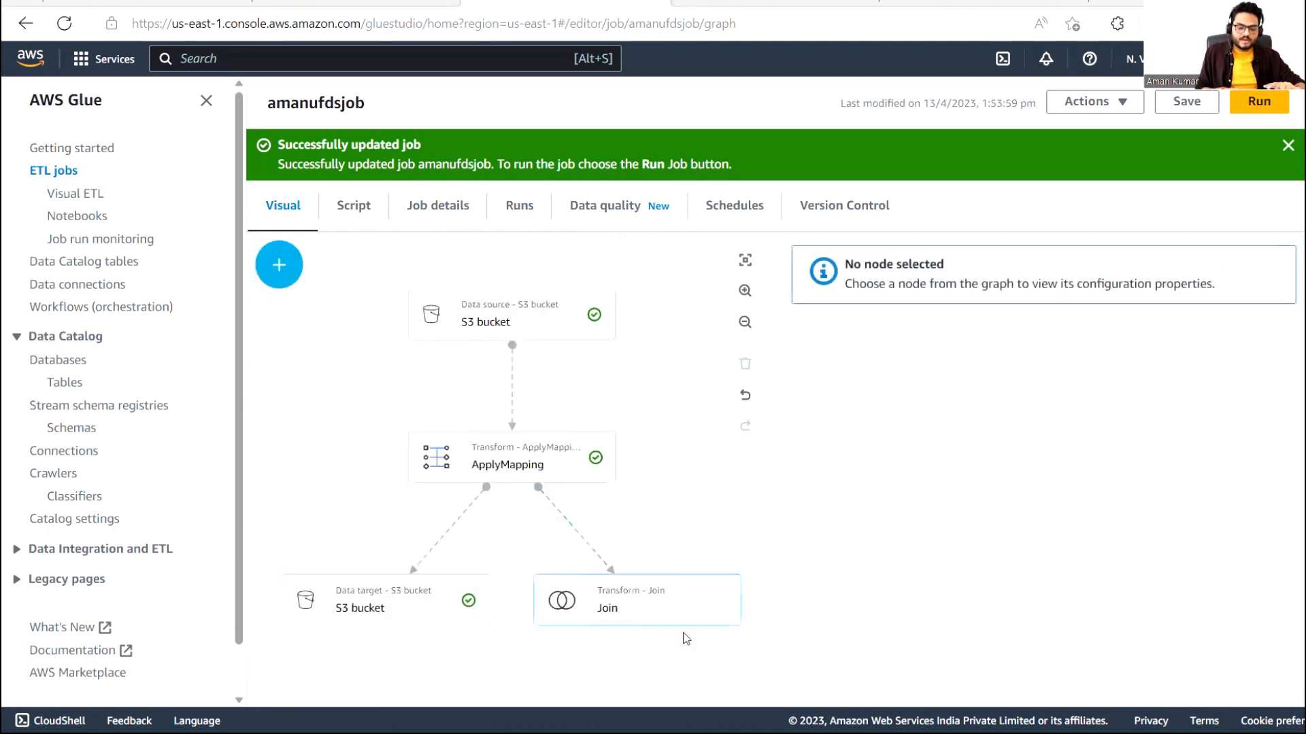
{"action": "left_click", "coordinate": [641, 607]}
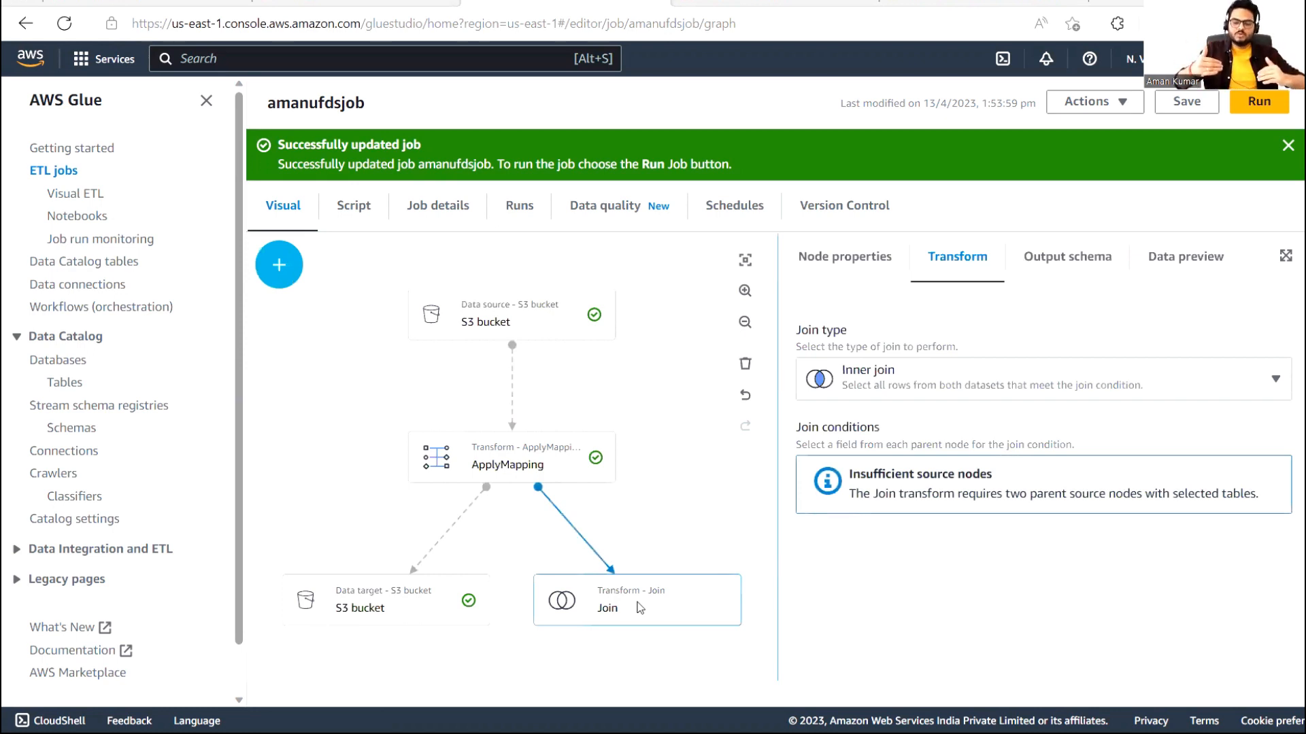
{"action": "left_click", "coordinate": [948, 386]}
{"action": "left_click", "coordinate": [948, 386]}
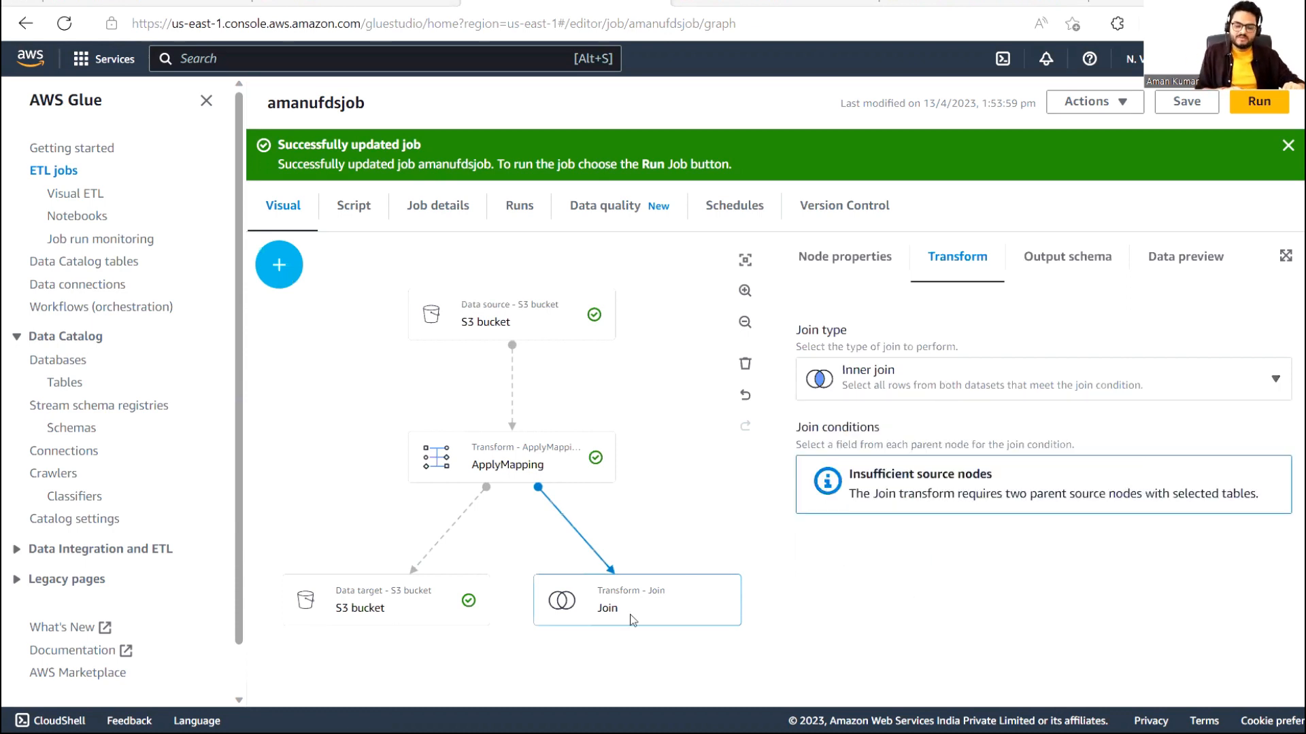
Remove the Join node from the job graph and save the job
{"action": "left_click", "coordinate": [280, 264]}
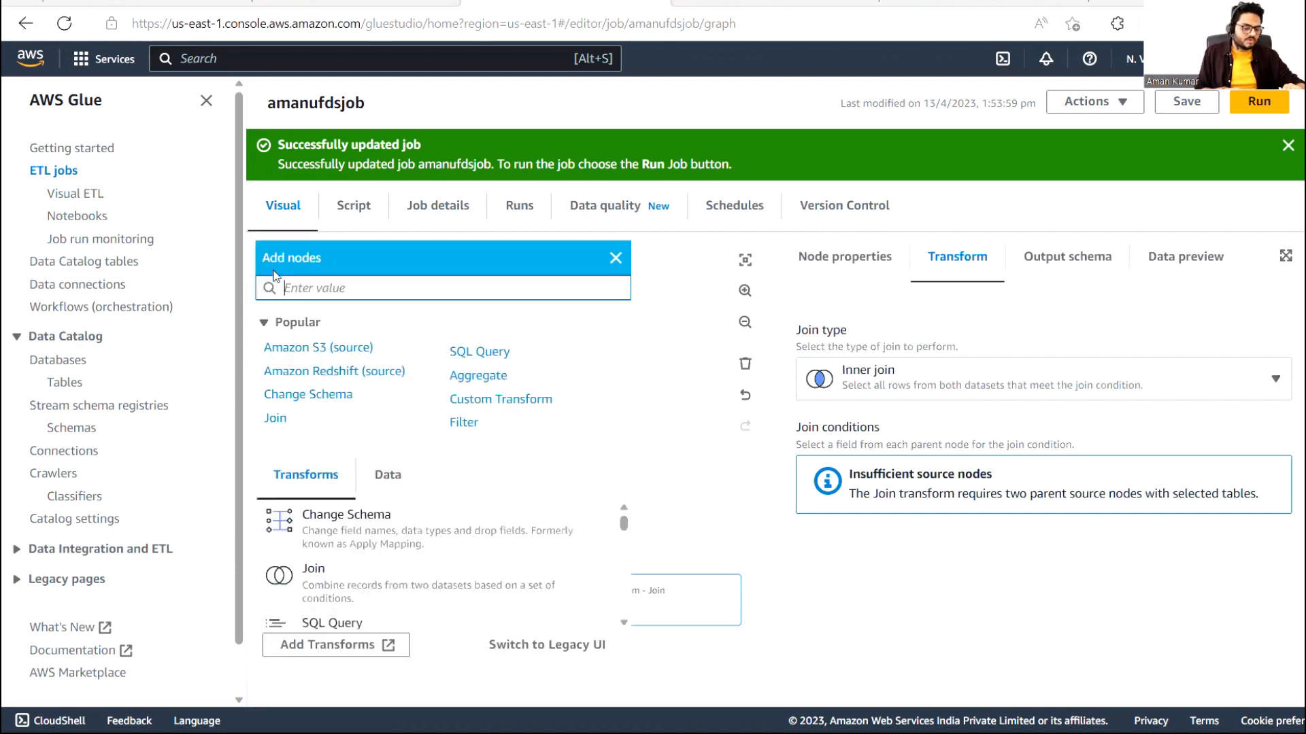
{"action": "left_click", "coordinate": [615, 259]}
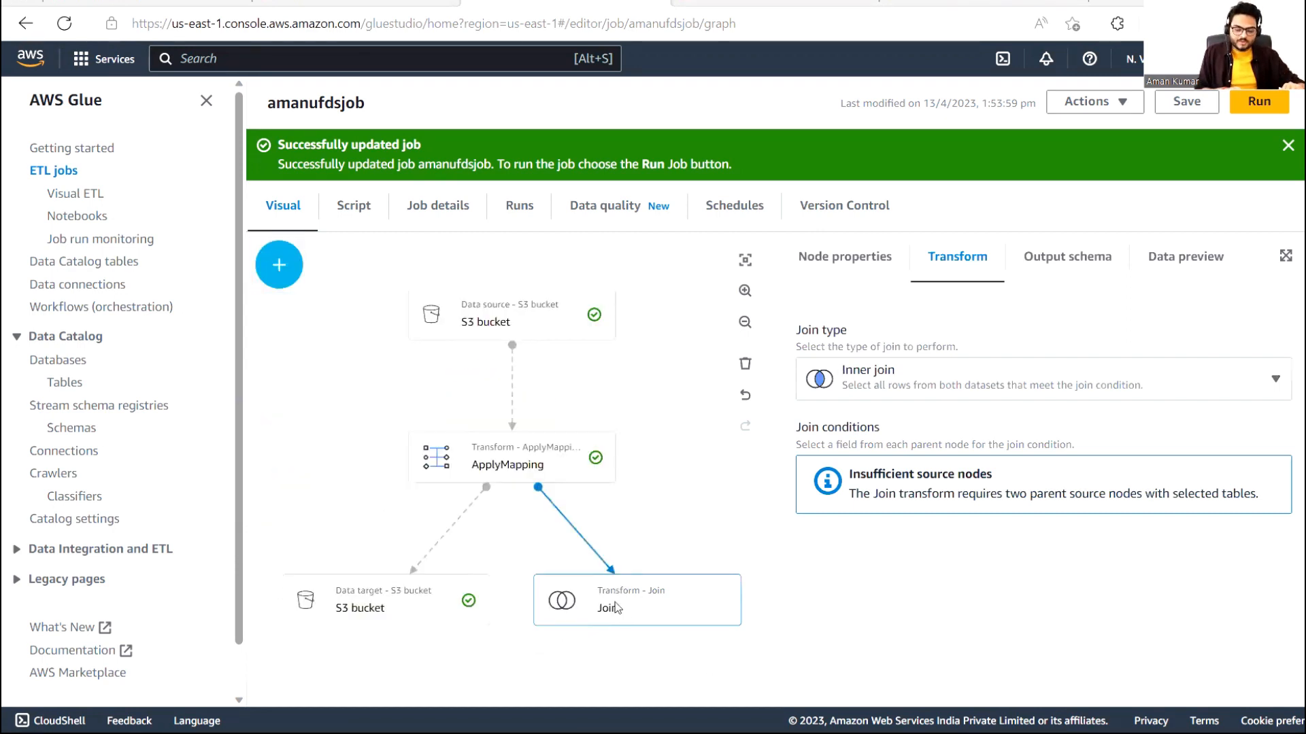
{"action": "left_click", "coordinate": [746, 365]}
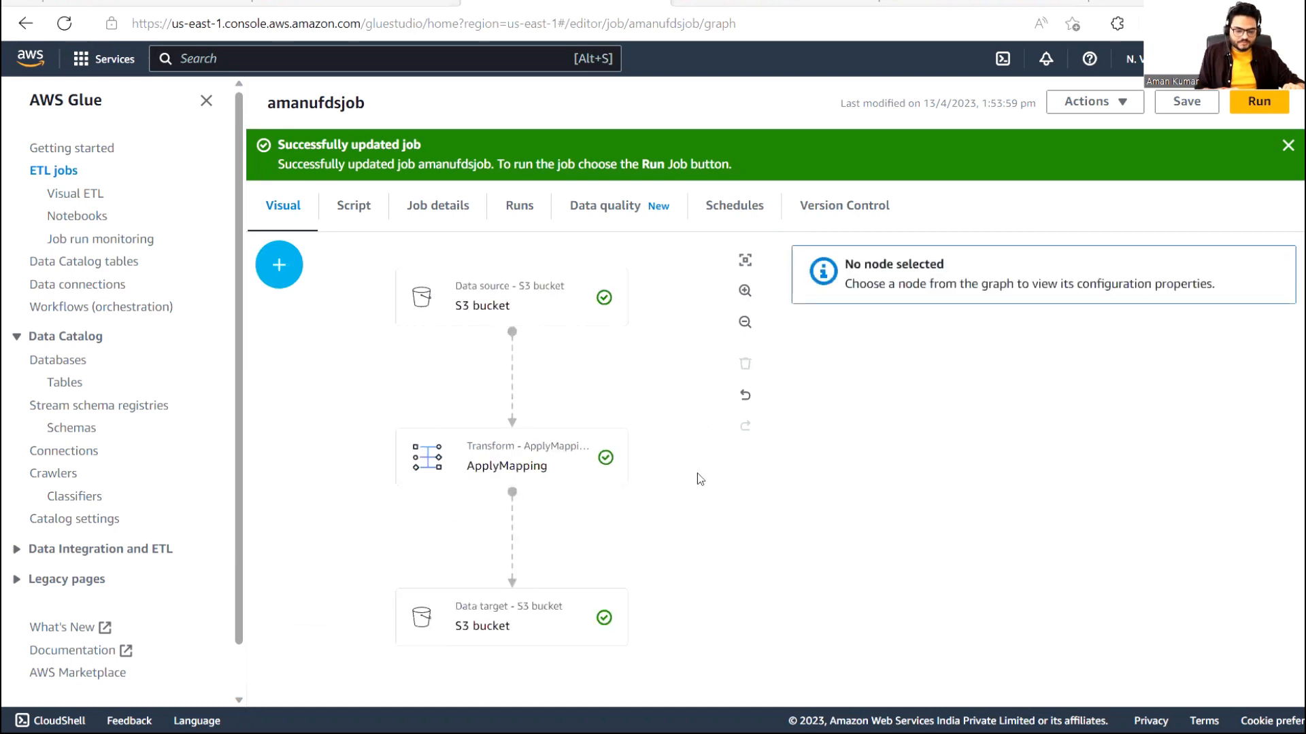
{"action": "left_click", "coordinate": [1179, 109]}
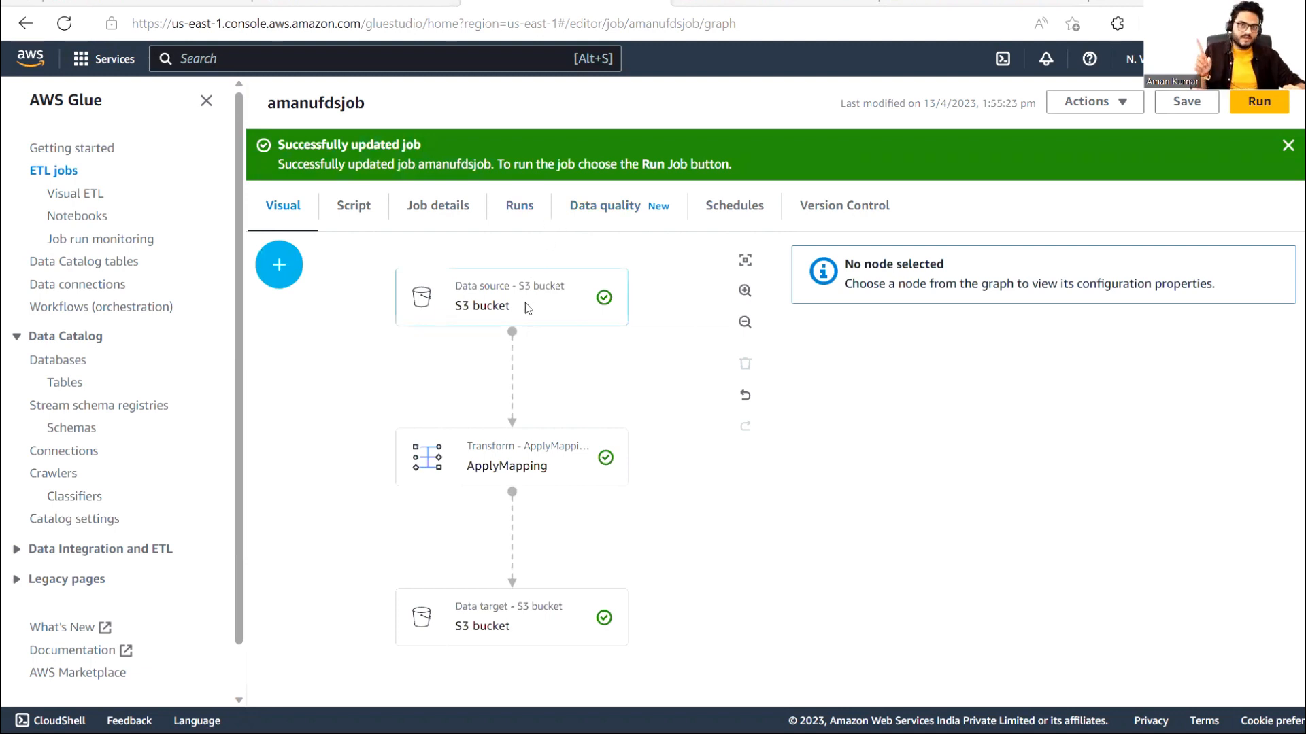
Check the ApplyMapping and S3 target settings, and save and run the amanufdsjob job
{"action": "left_click", "coordinate": [493, 480]}
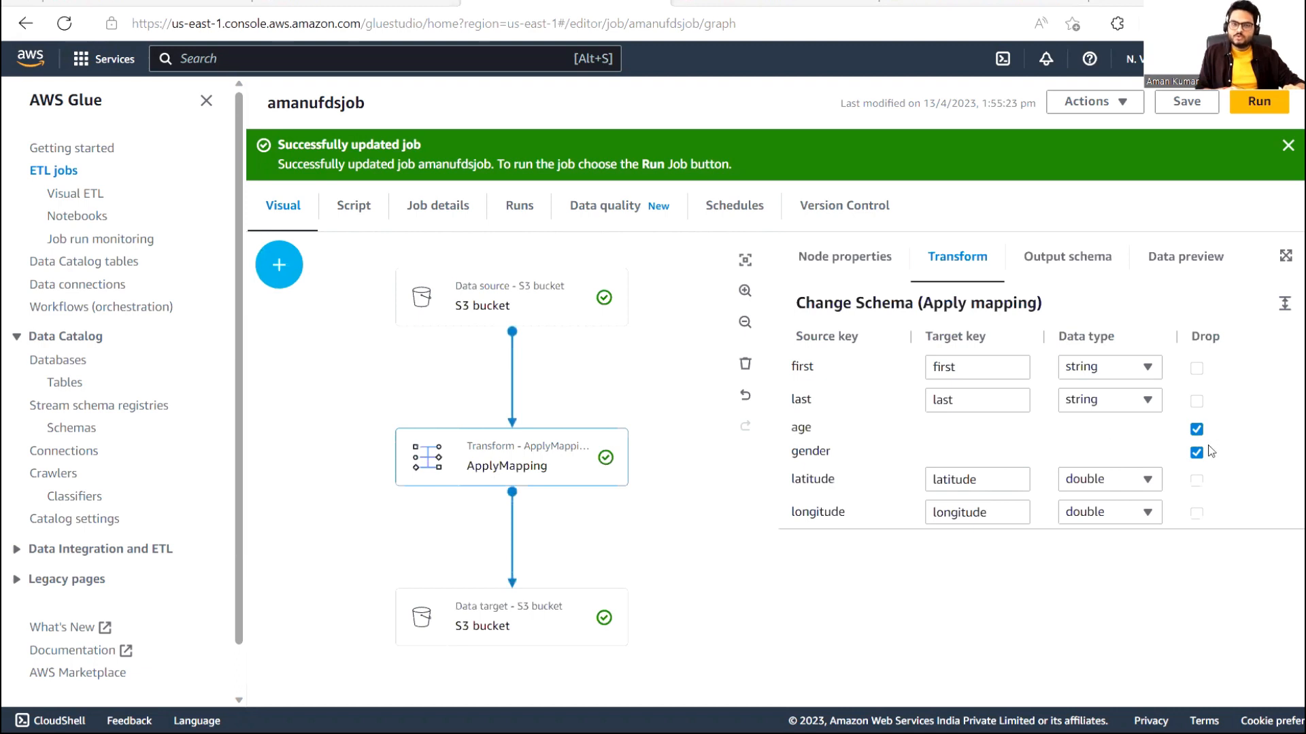
{"action": "left_click", "coordinate": [476, 610]}
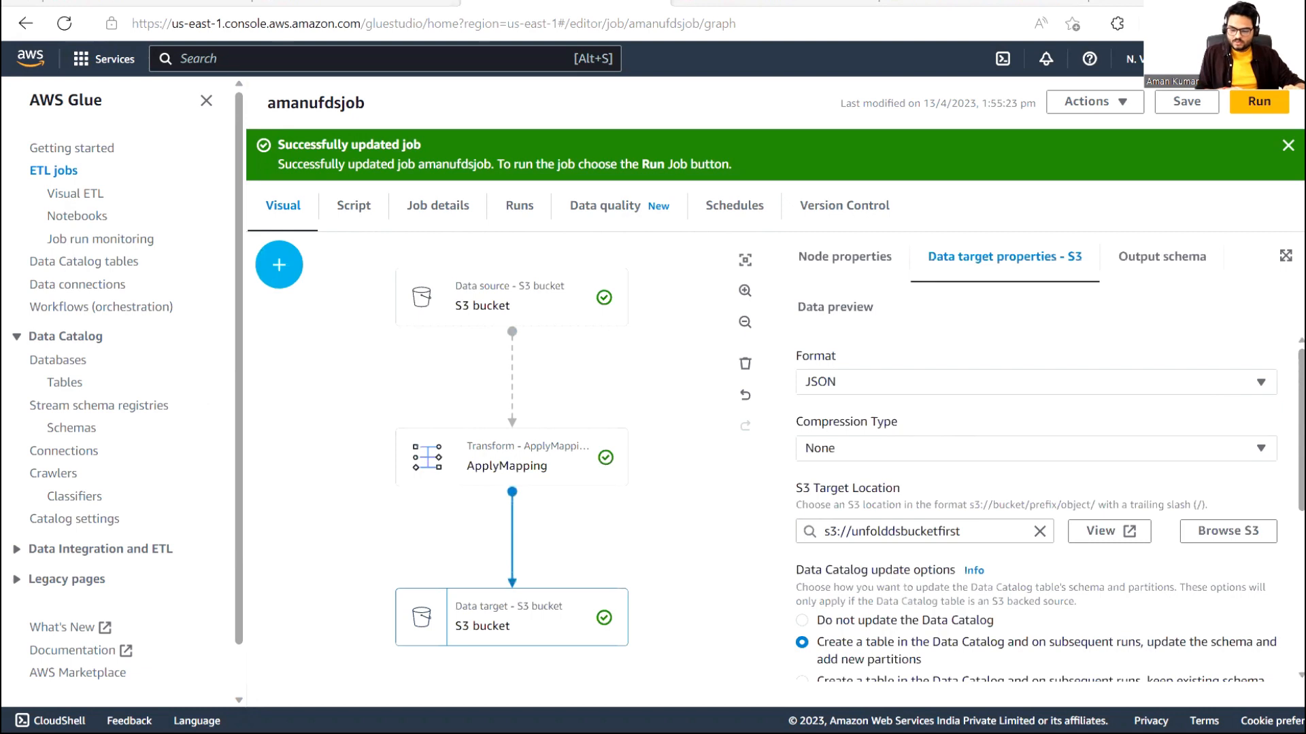
{"action": "scroll", "coordinate": [1047, 510], "scroll_direction": "down", "scroll_amount": 6}
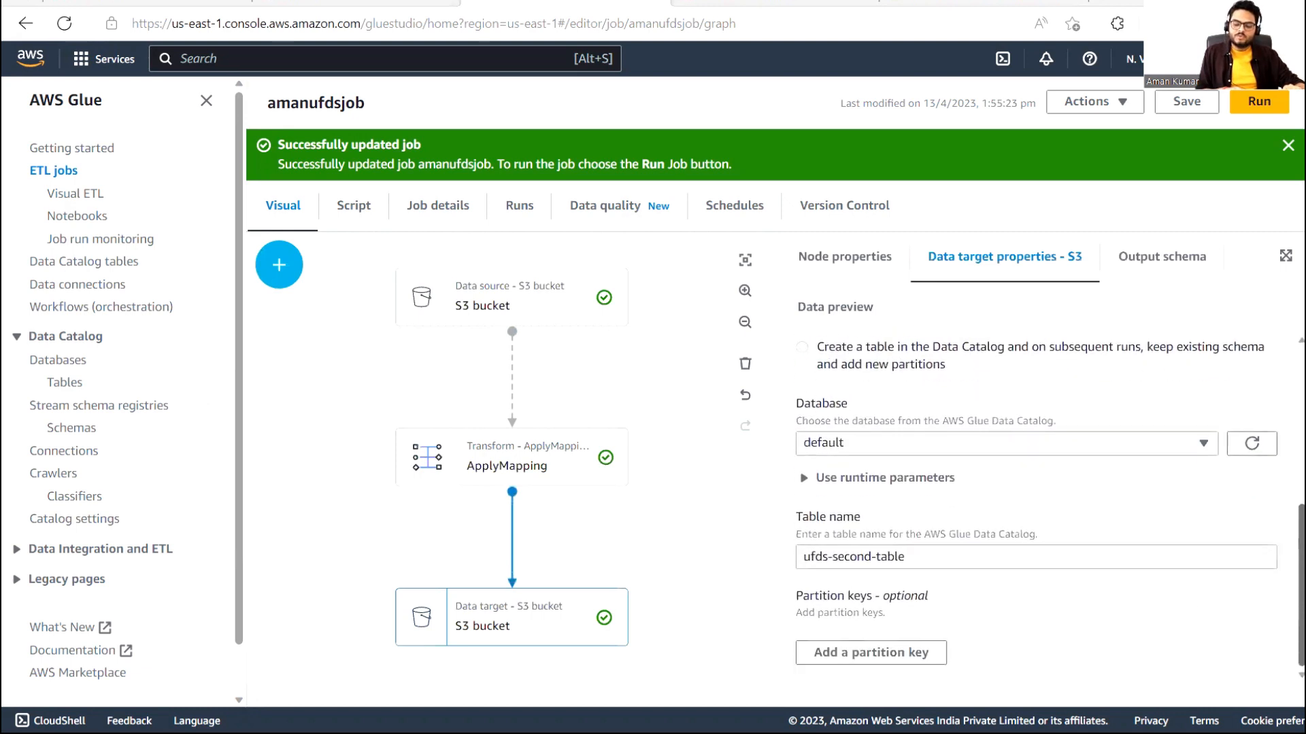
{"action": "scroll", "coordinate": [1047, 510], "scroll_direction": "up", "scroll_amount": 6}
{"action": "left_click", "coordinate": [1187, 113]}
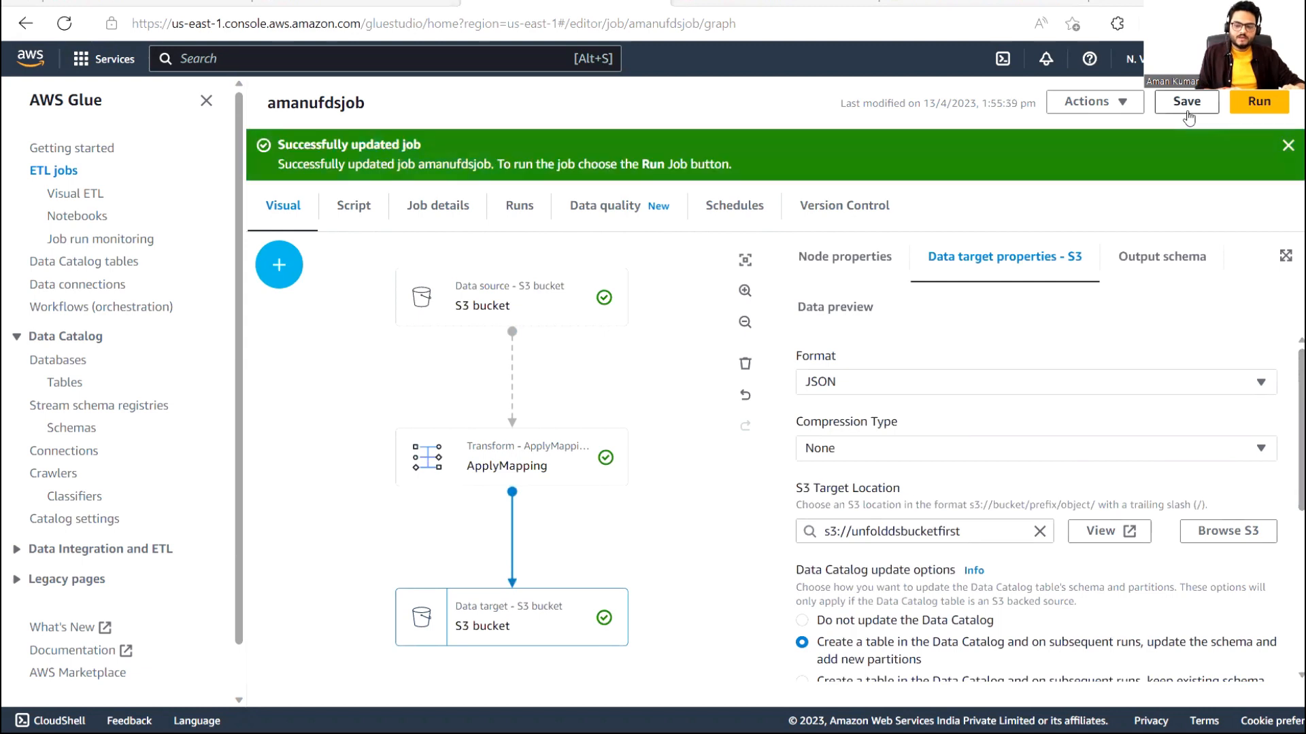
{"action": "left_click", "coordinate": [1260, 103]}
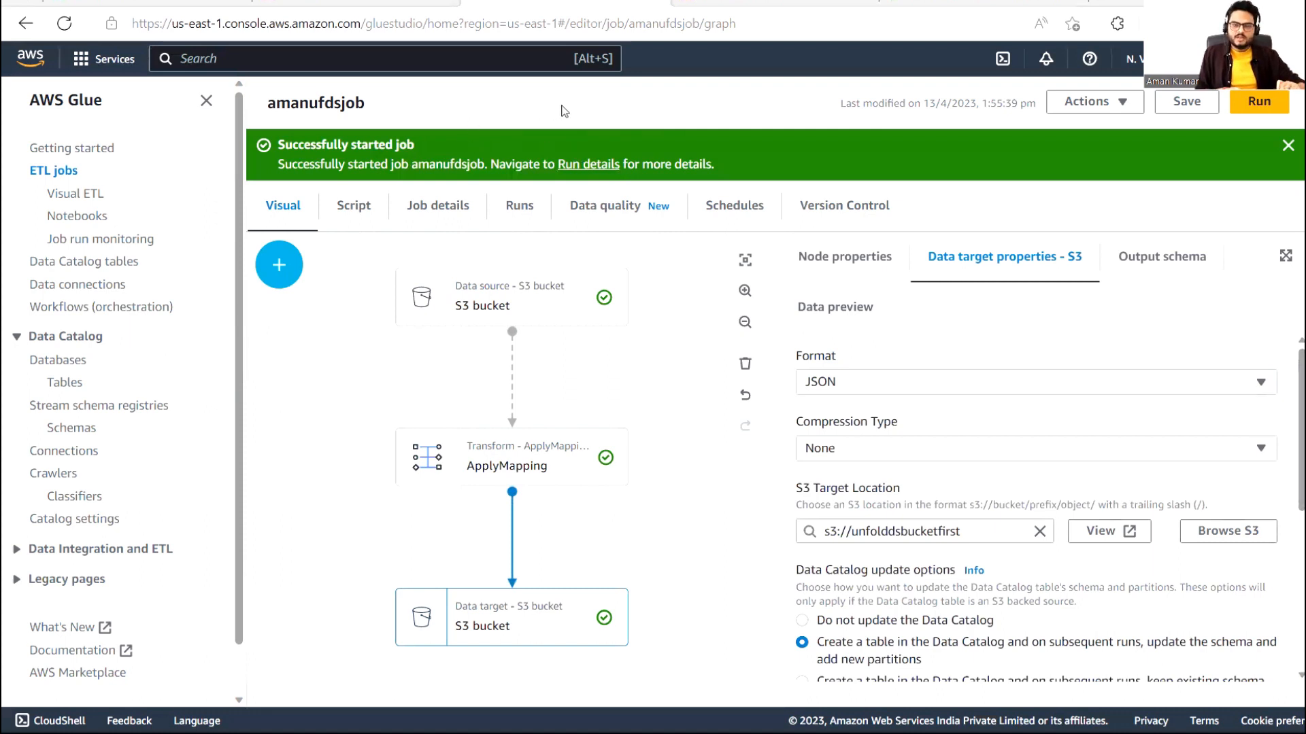
Examine the job's generated script sections for the S3 source, ApplyMapping and S3 target nodes
{"action": "left_click", "coordinate": [353, 205]}
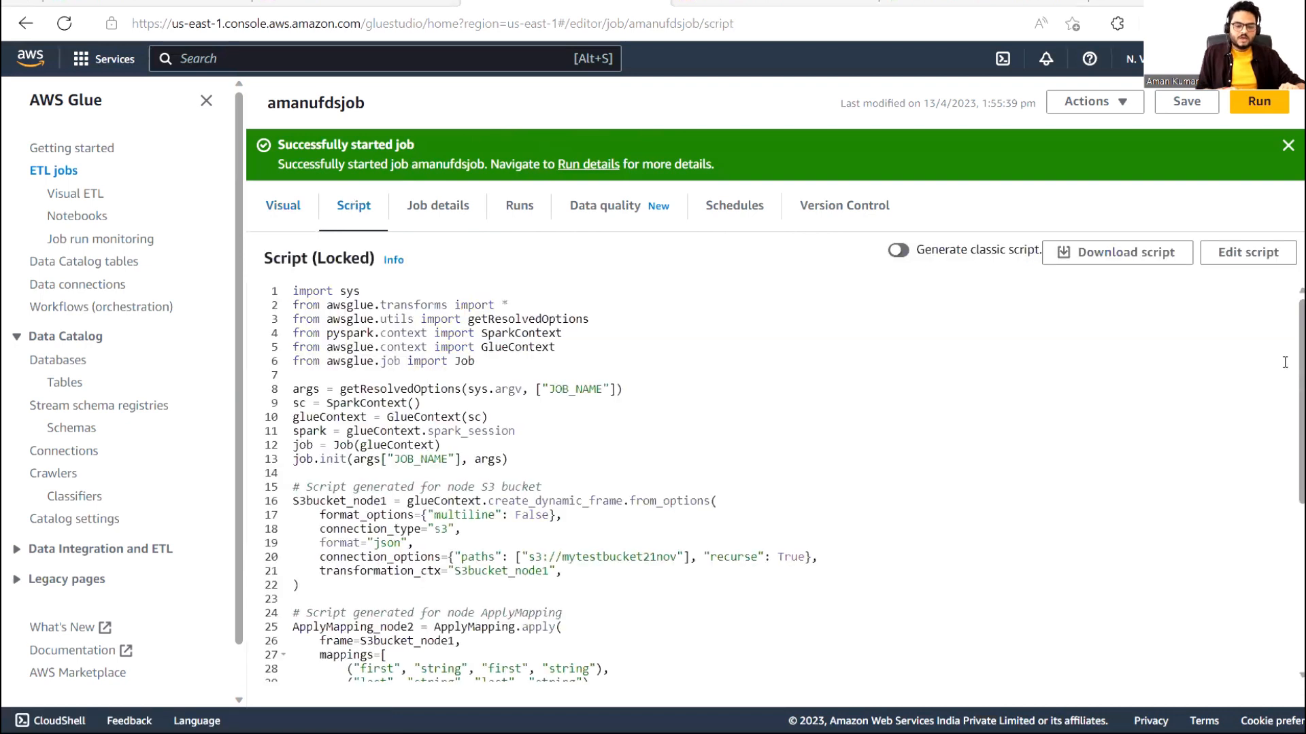
{"action": "left_click_drag", "start_coordinate": [1302, 414], "coordinate": [1269, 371]}
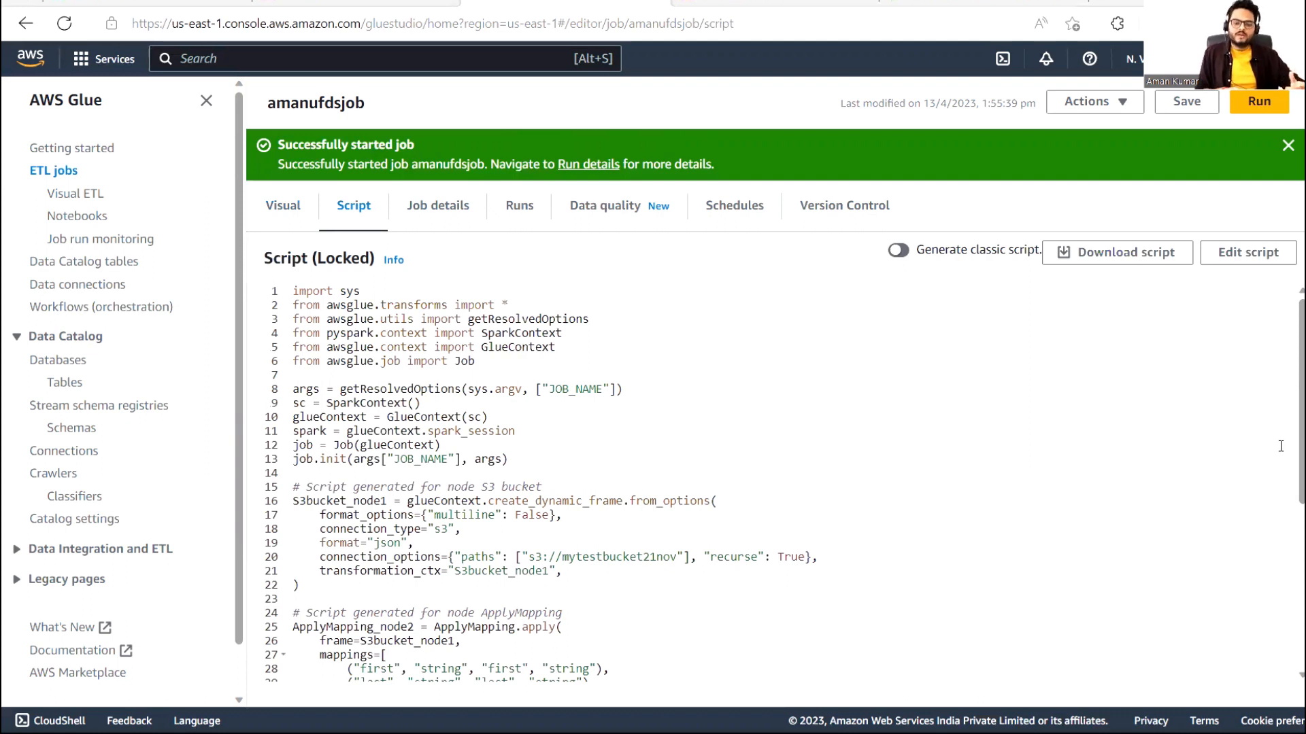
{"action": "left_click_drag", "start_coordinate": [1300, 435], "coordinate": [1300, 485]}
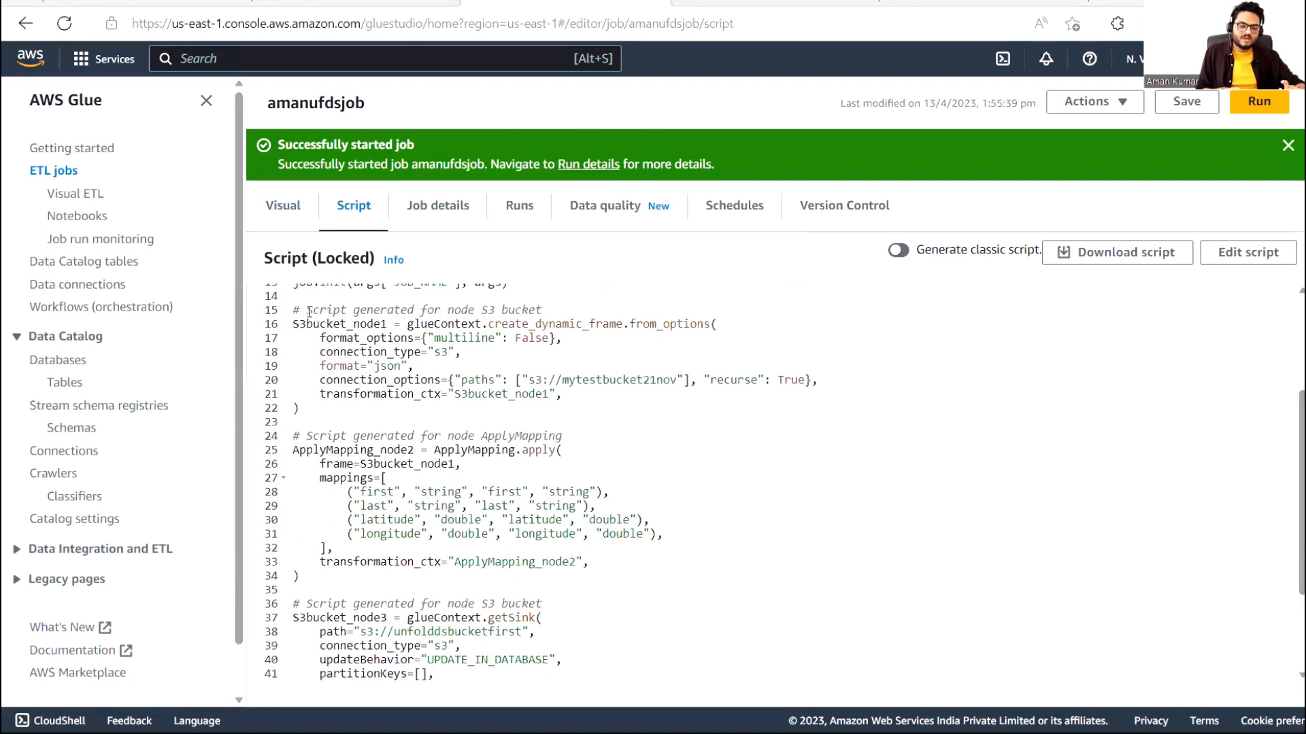
{"action": "left_click_drag", "start_coordinate": [295, 309], "coordinate": [374, 429]}
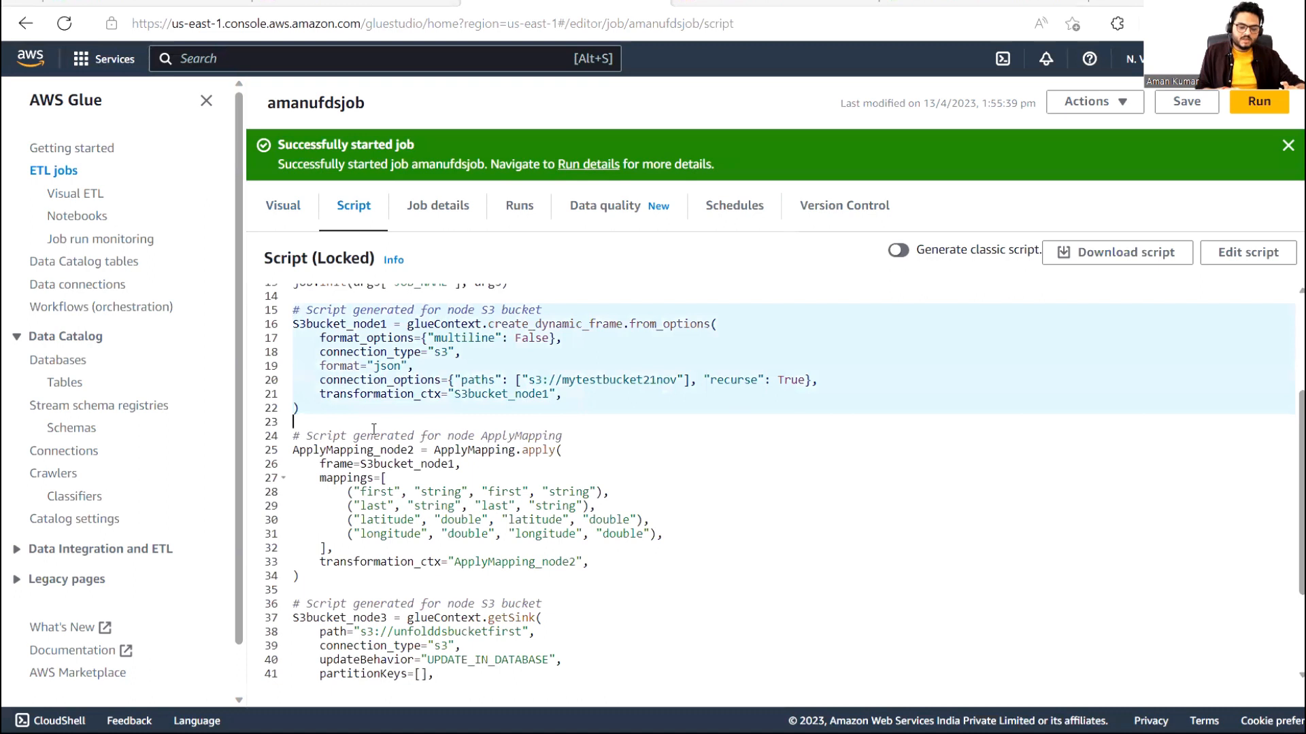
{"action": "left_click", "coordinate": [293, 435]}
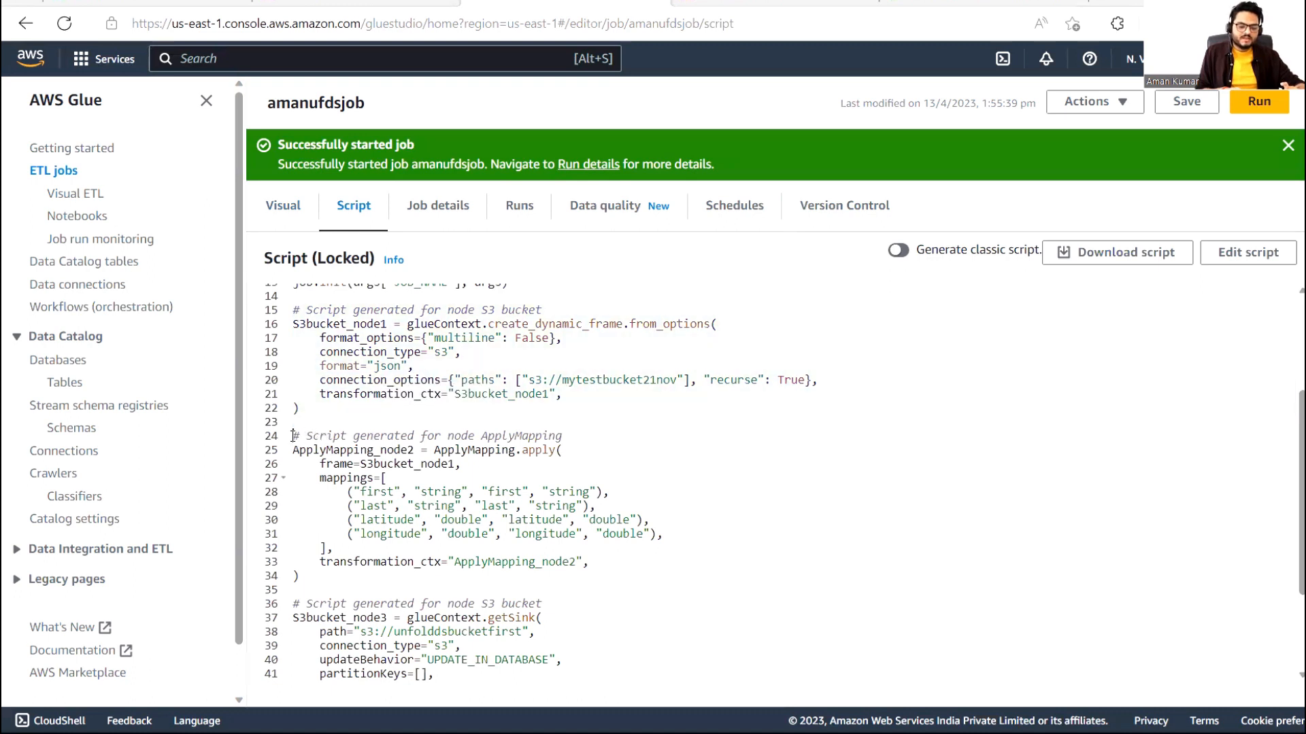
{"action": "left_click_drag", "start_coordinate": [293, 436], "coordinate": [299, 576]}
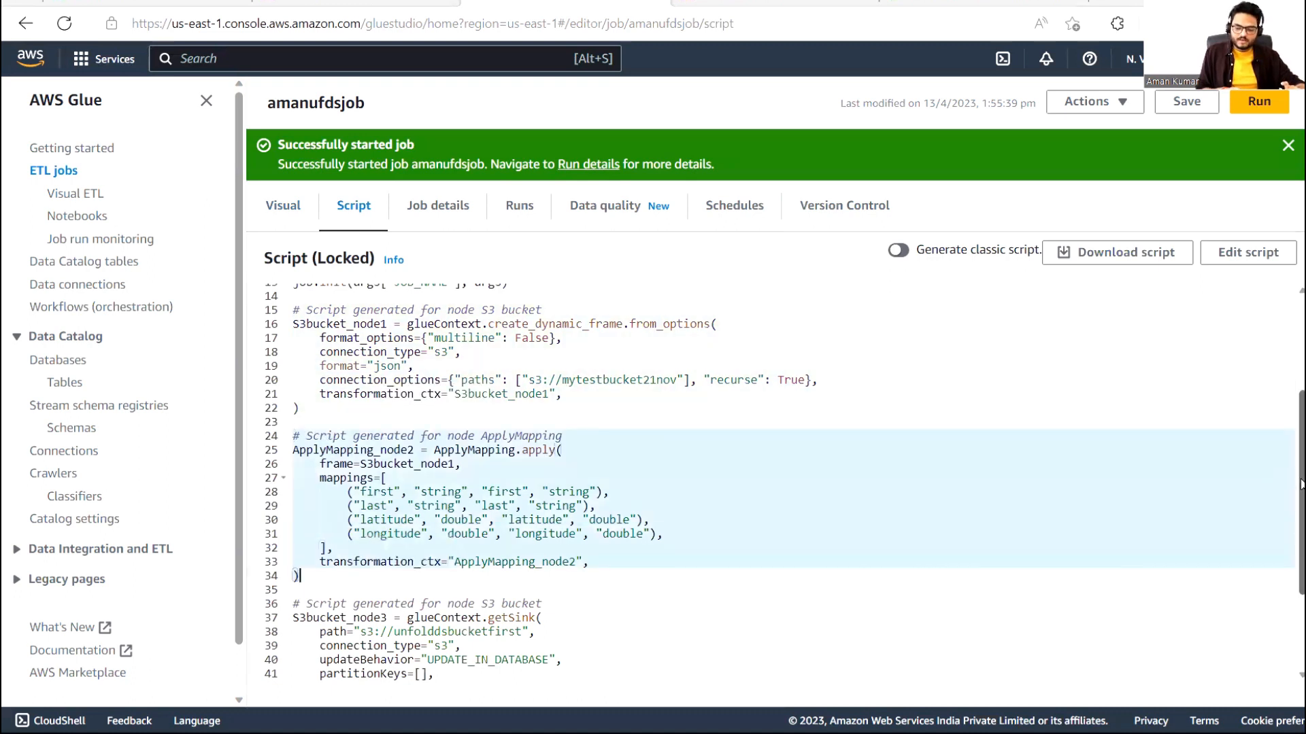
{"action": "scroll", "coordinate": [1300, 484], "scroll_direction": "down", "scroll_amount": 2}
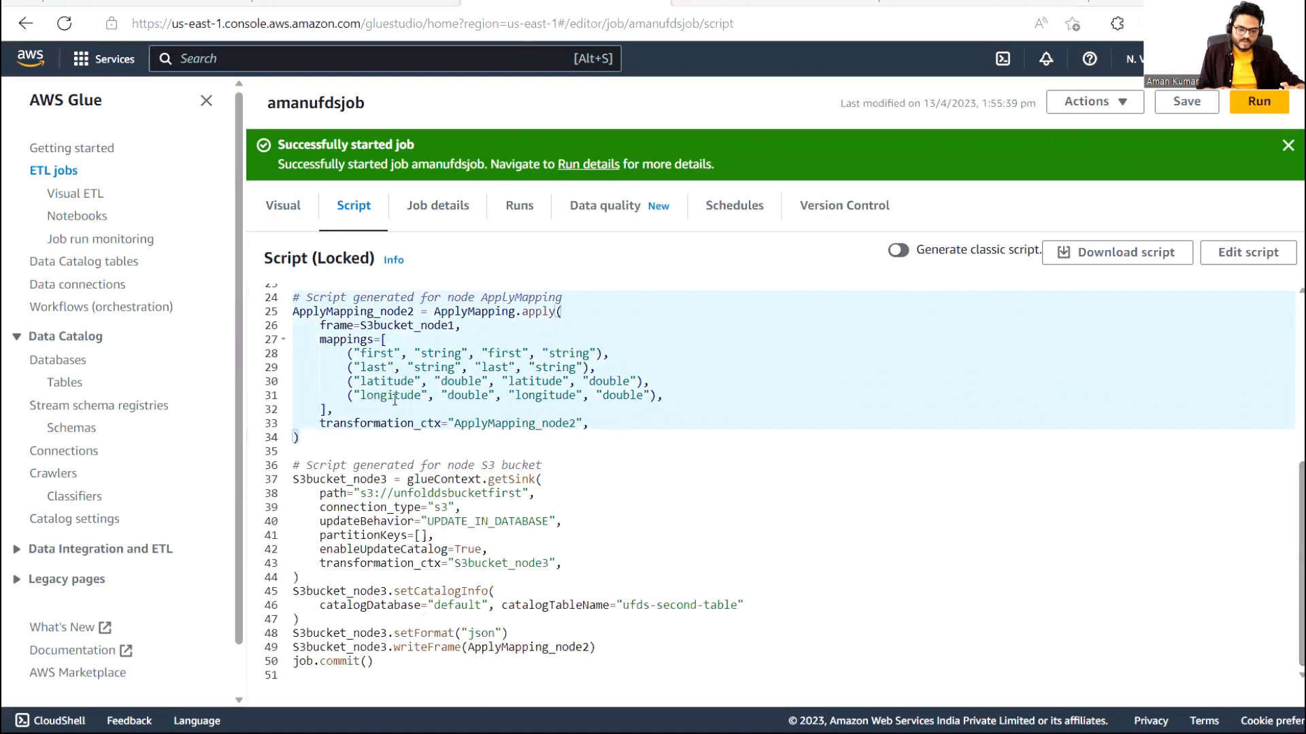
{"action": "left_click_drag", "start_coordinate": [293, 465], "coordinate": [422, 621]}
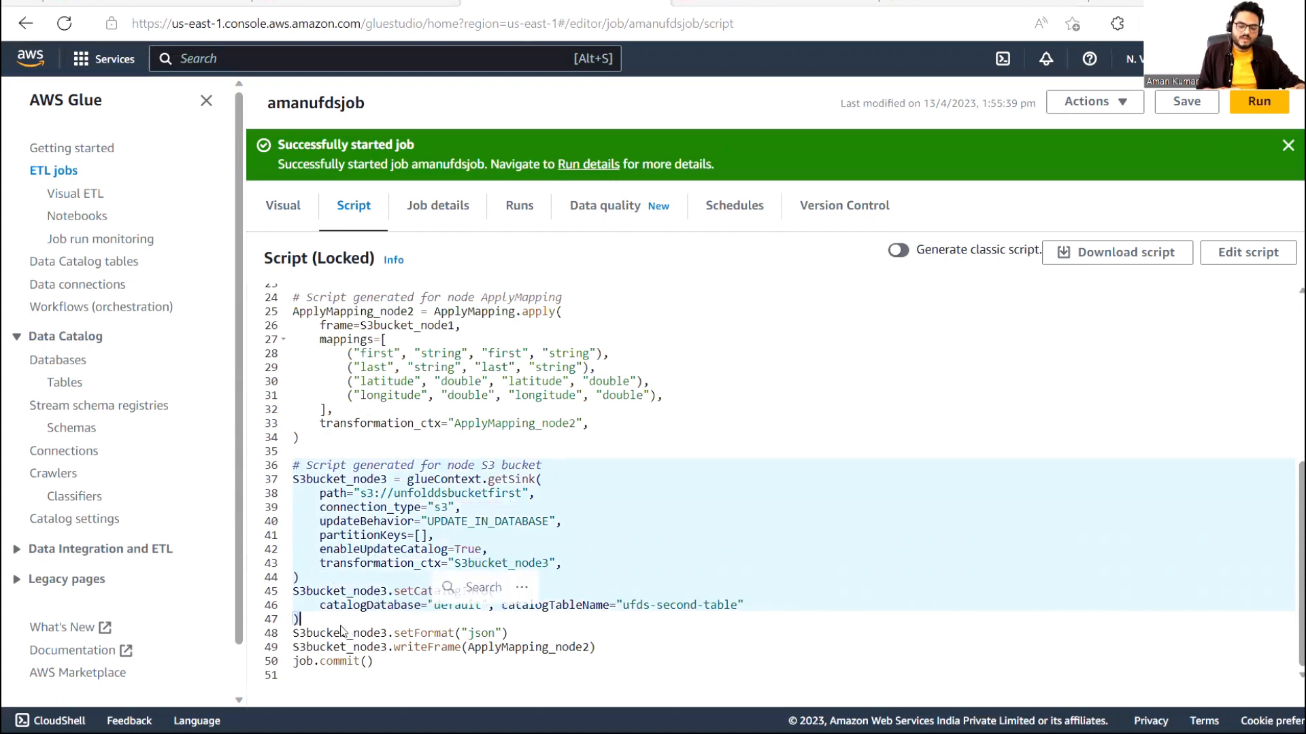
{"action": "left_click", "coordinate": [843, 549]}
{"action": "left_click", "coordinate": [1299, 583]}
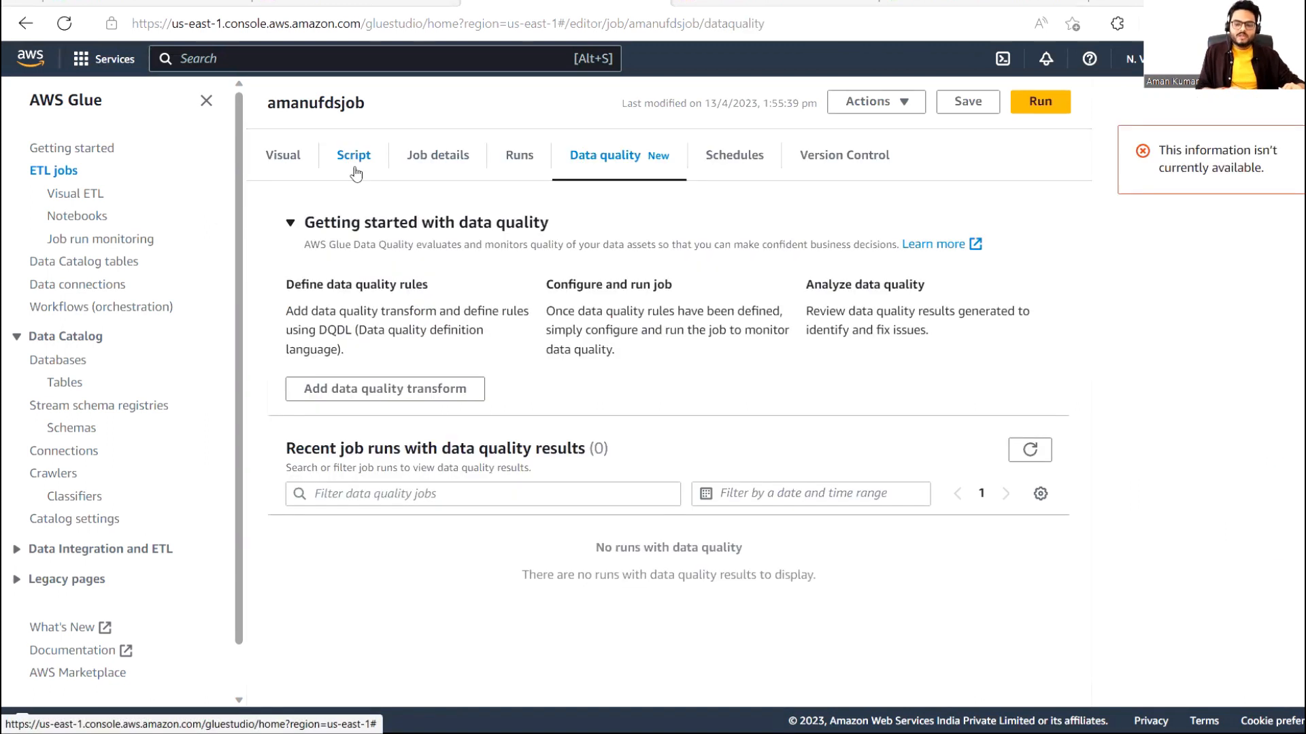
Switch to Amazon S3, open the unfolddsbucketfirst bucket and refresh its object list to check for the job's output
{"action": "left_click", "coordinate": [952, 3]}
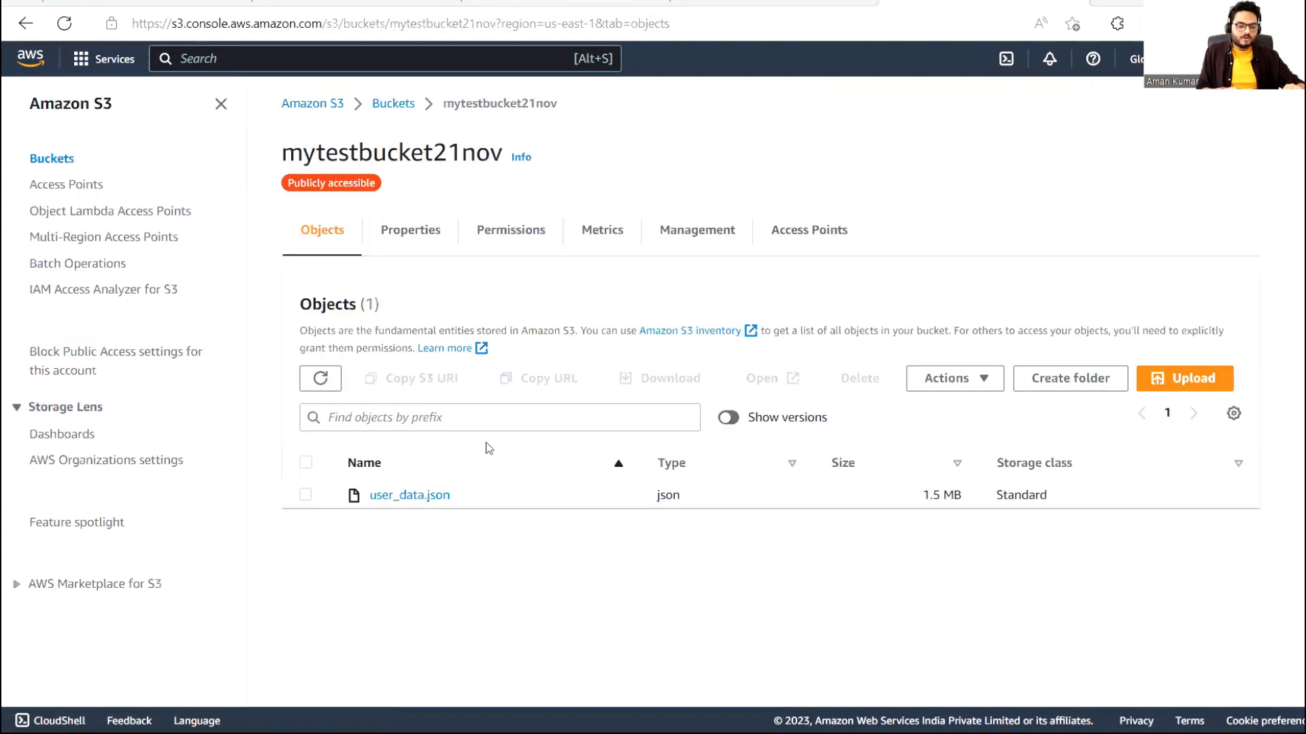
{"action": "left_click", "coordinate": [393, 104]}
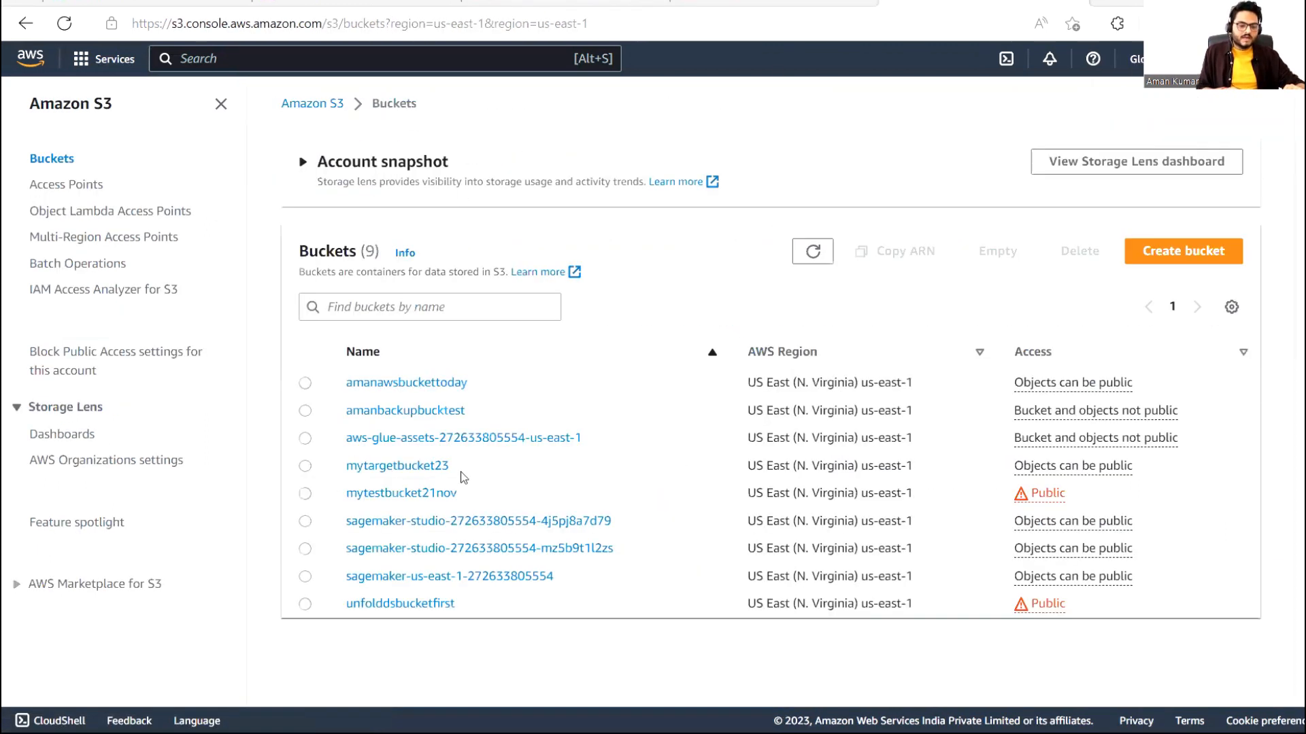
{"action": "left_click", "coordinate": [389, 610]}
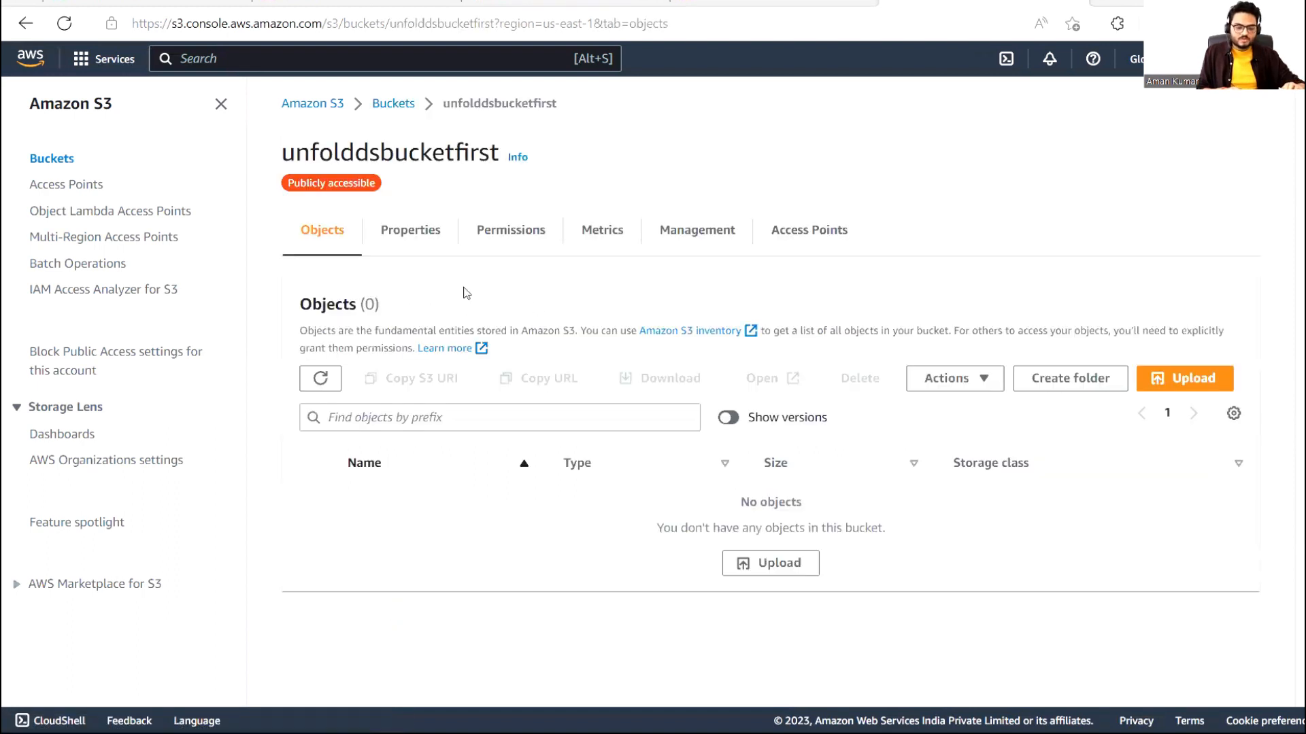
{"action": "left_click", "coordinate": [321, 379]}
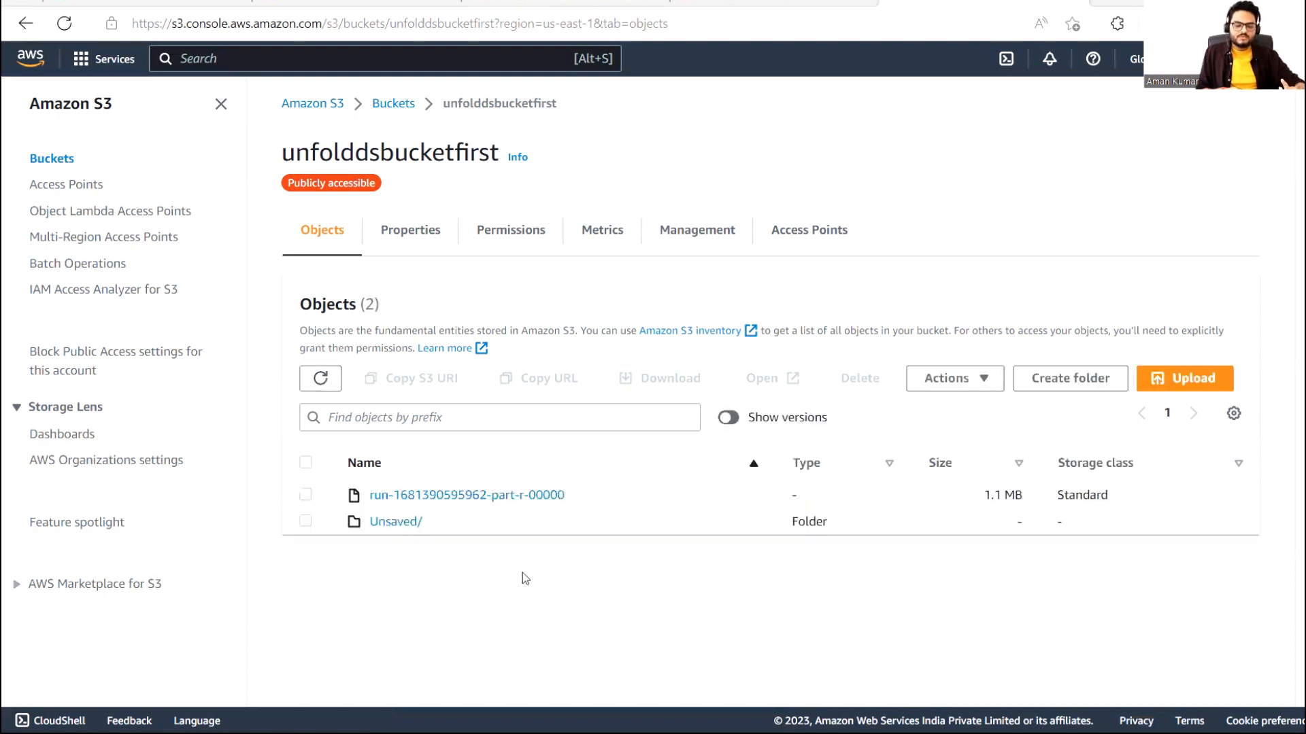
{"action": "left_click", "coordinate": [306, 522]}
{"action": "left_click", "coordinate": [305, 522]}
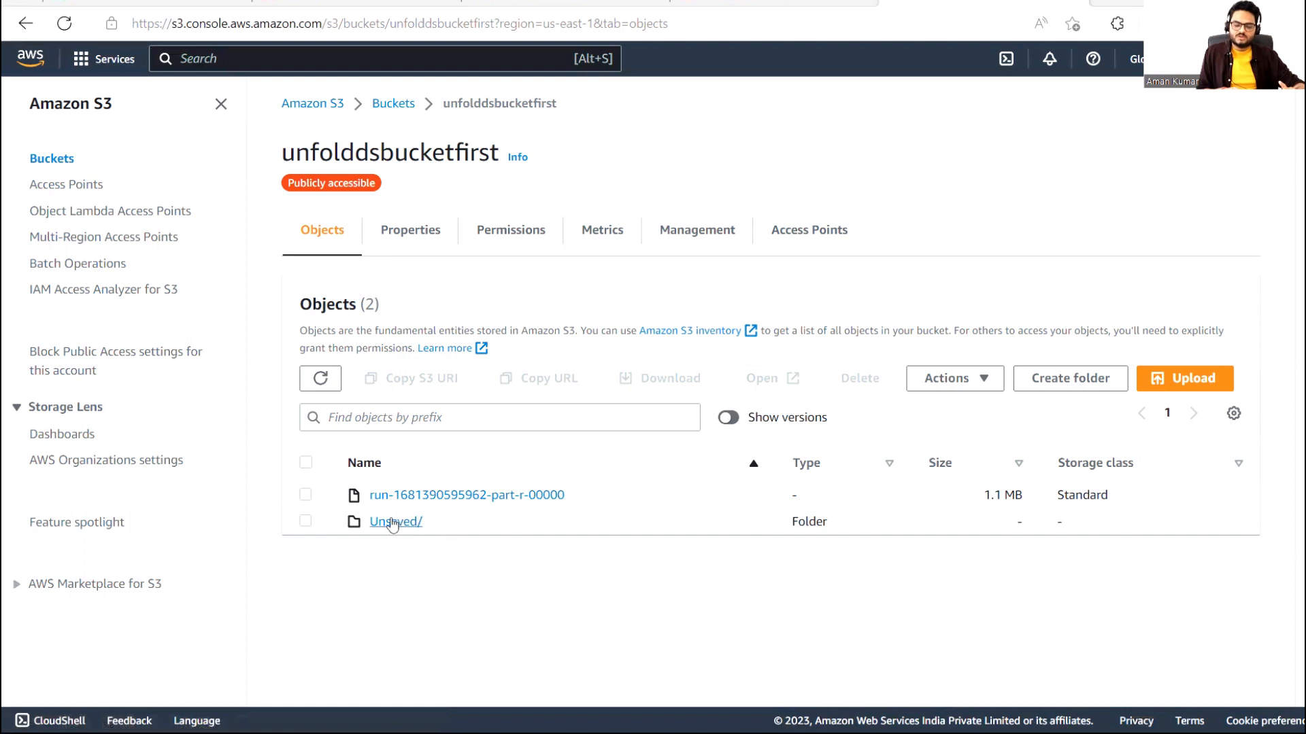
Switch to Amazon Athena, refresh the catalog data and generate the table DDL for ufds-second-table
{"action": "left_click", "coordinate": [357, 2]}
{"action": "left_click", "coordinate": [322, 222]}
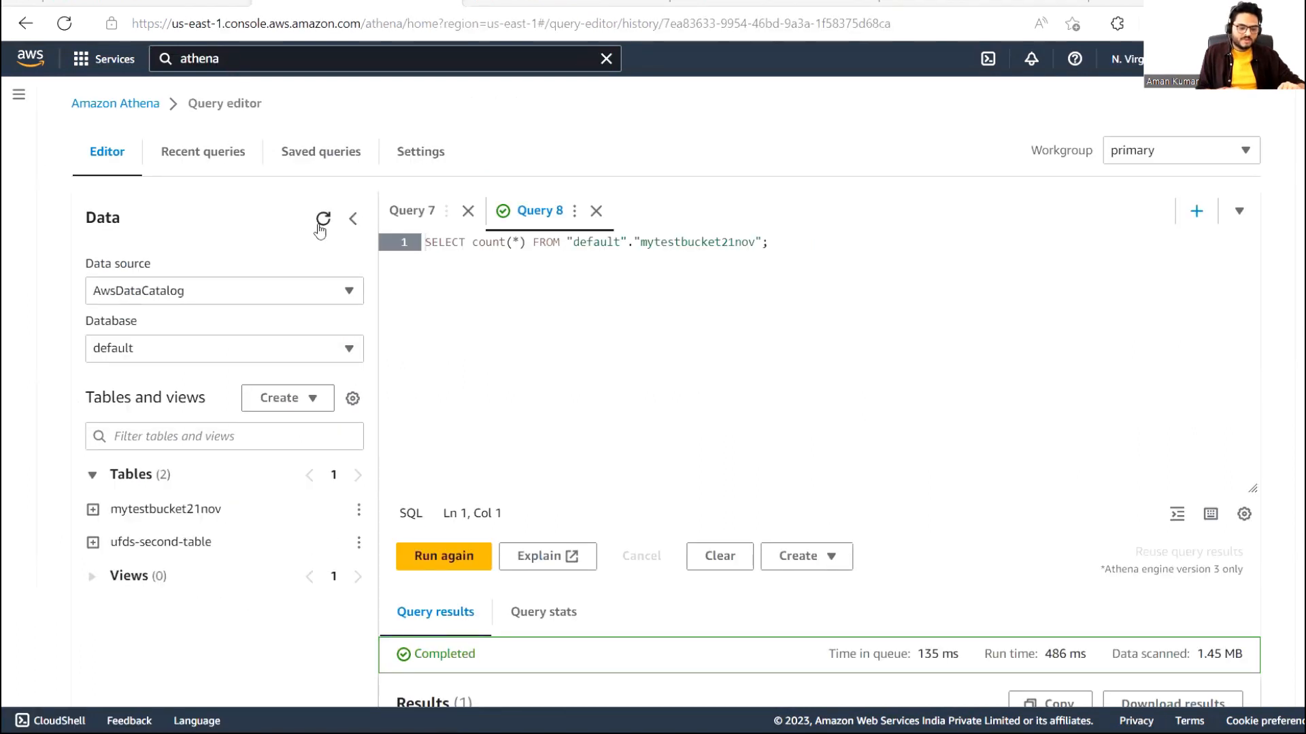
{"action": "left_click", "coordinate": [360, 545]}
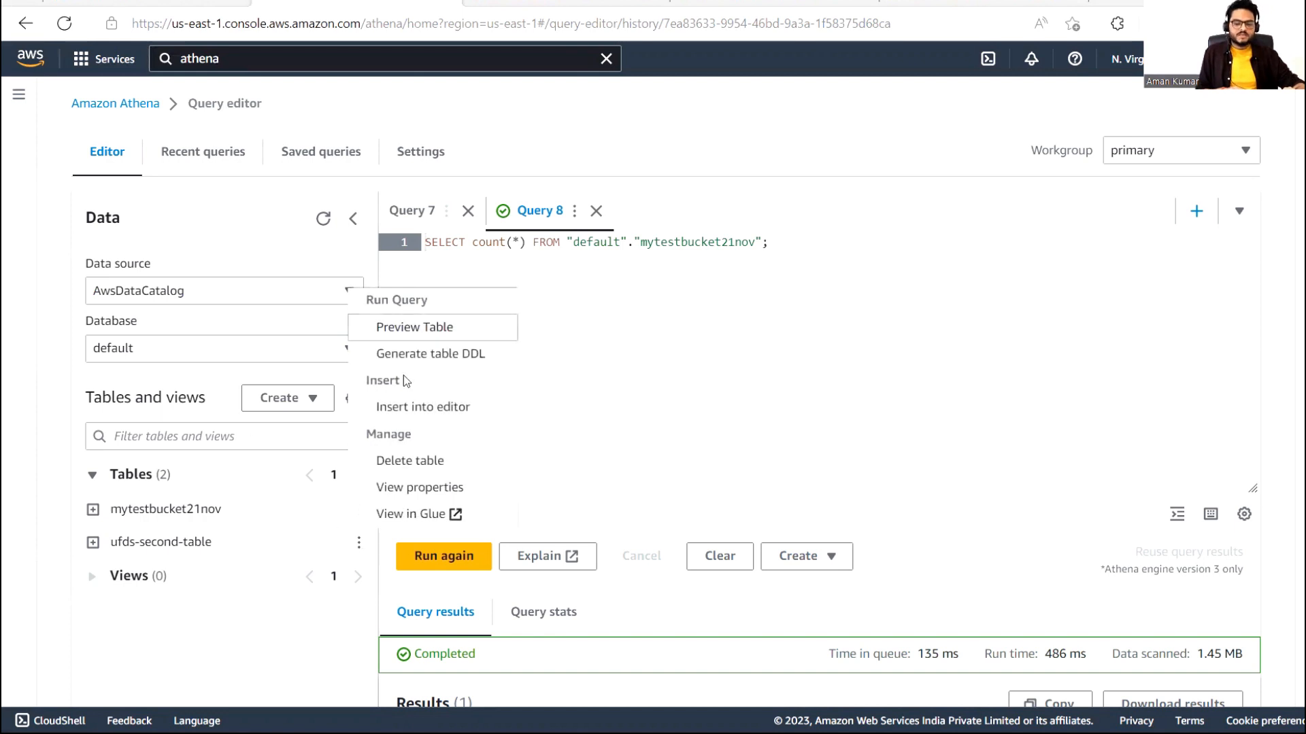
{"action": "left_click", "coordinate": [459, 357]}
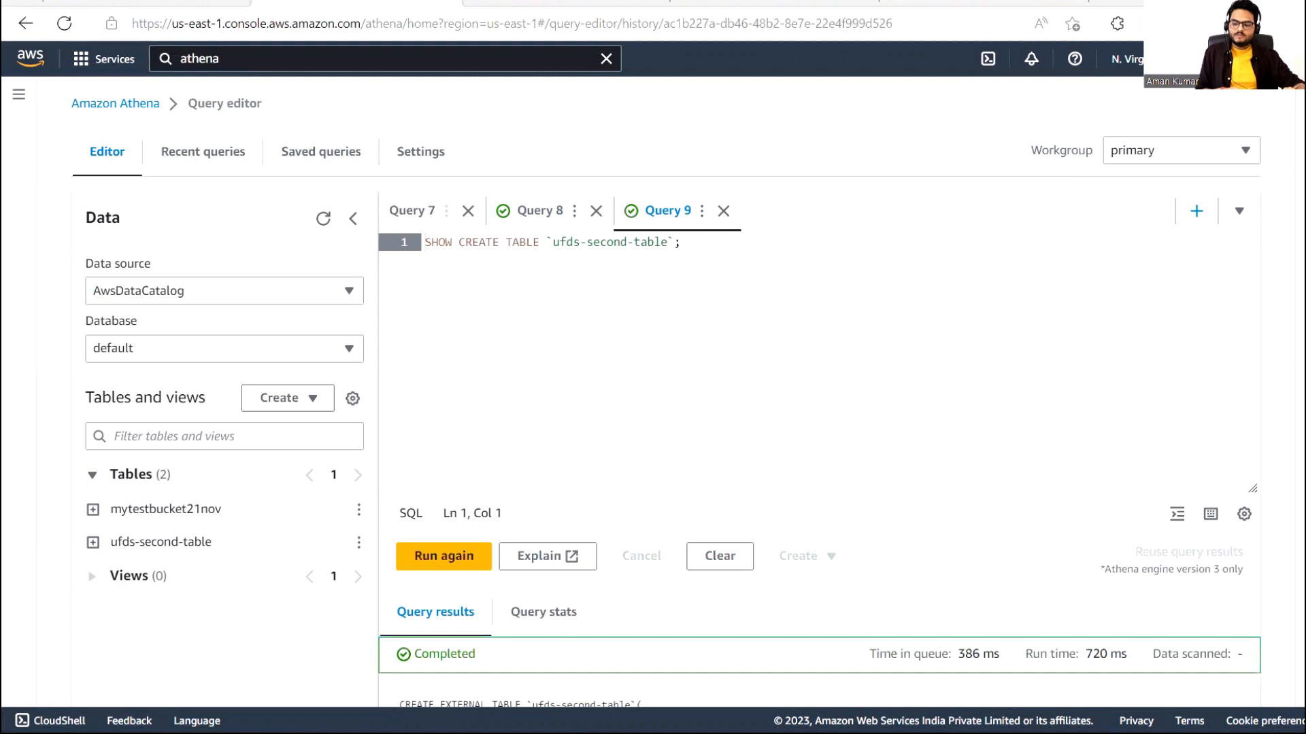
Review the column definitions in the ufds-second-table DDL, and switch to AWS Glue to check amanufdsjob's S3 source and target properties
{"action": "scroll", "coordinate": [666, 392], "scroll_direction": "down", "scroll_amount": 4}
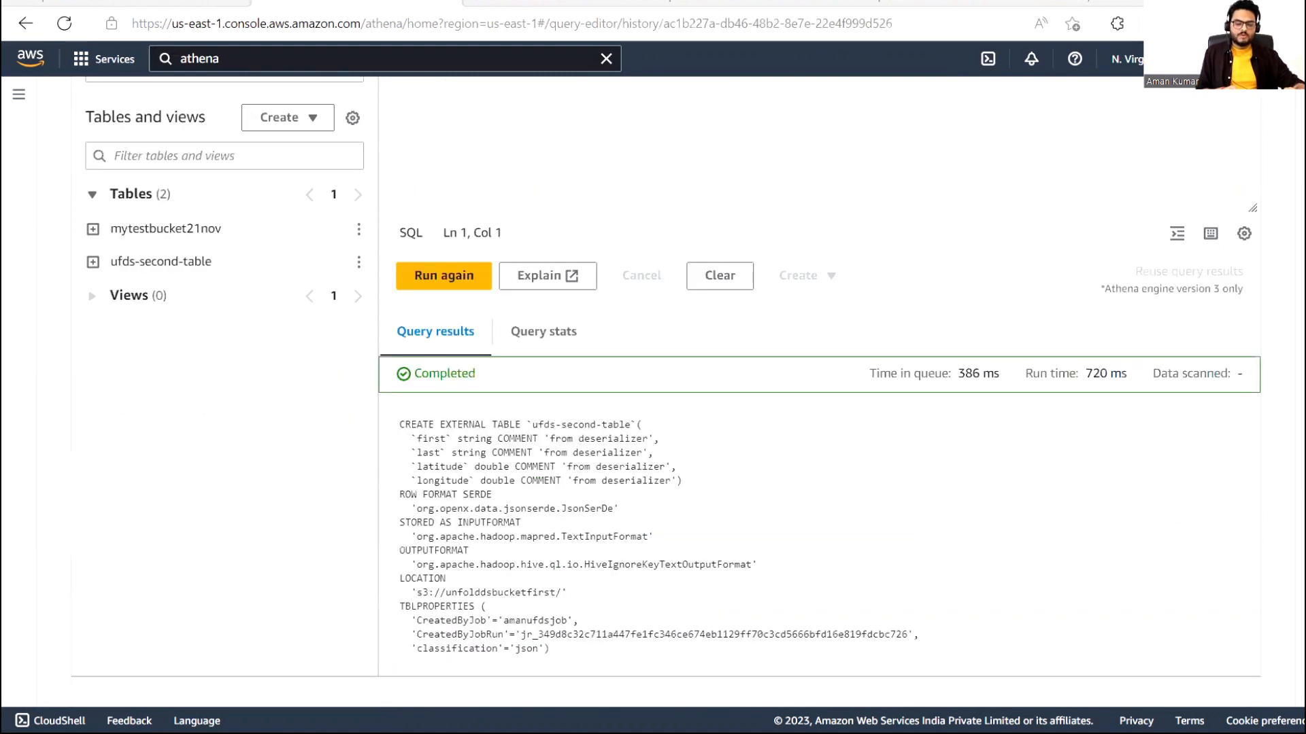
{"action": "left_click_drag", "start_coordinate": [406, 438], "coordinate": [690, 490]}
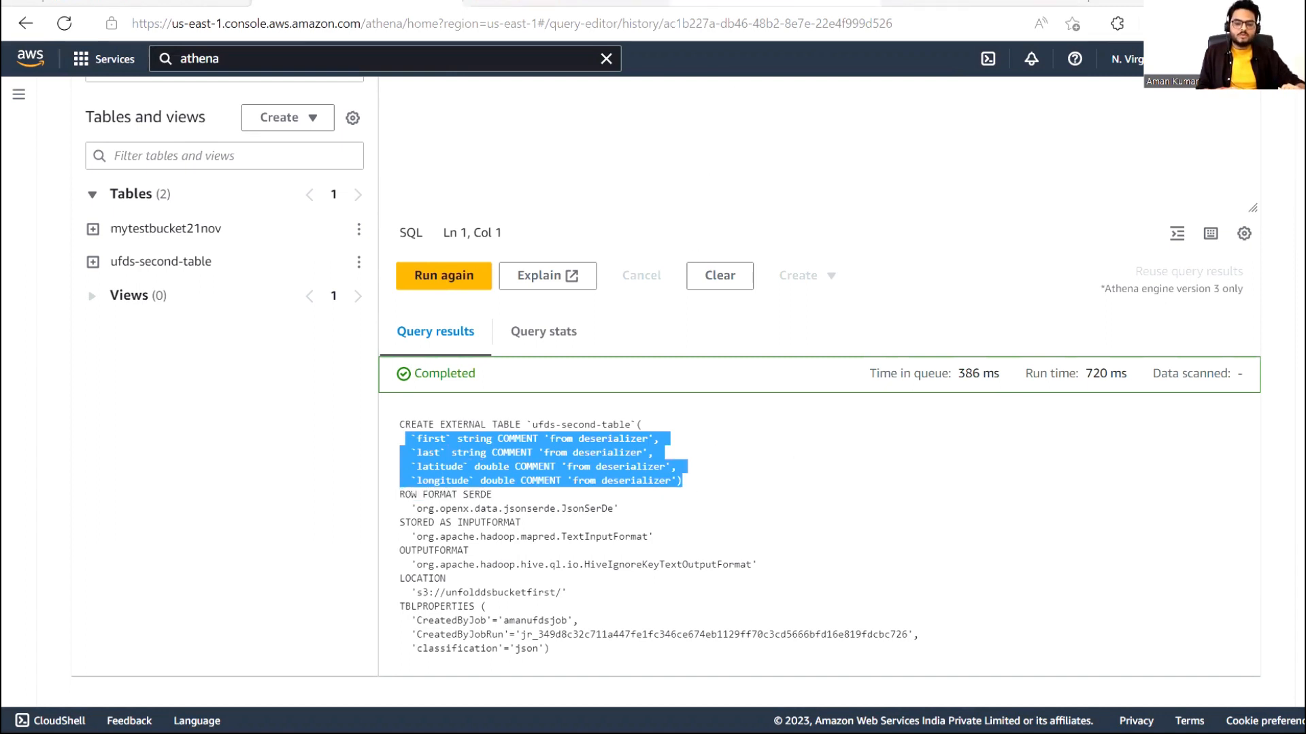
{"action": "left_click", "coordinate": [782, 3]}
{"action": "left_click", "coordinate": [885, 262]}
{"action": "left_click", "coordinate": [282, 216]}
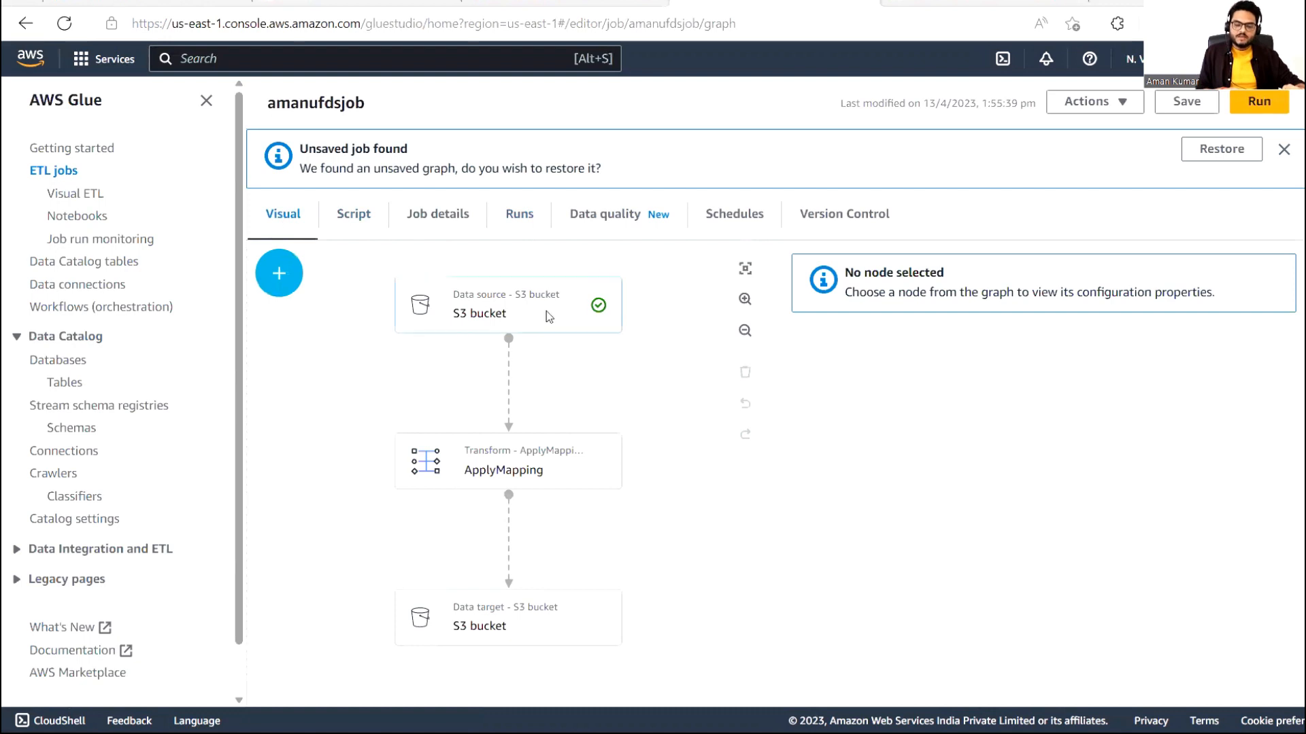
{"action": "left_click", "coordinate": [542, 315]}
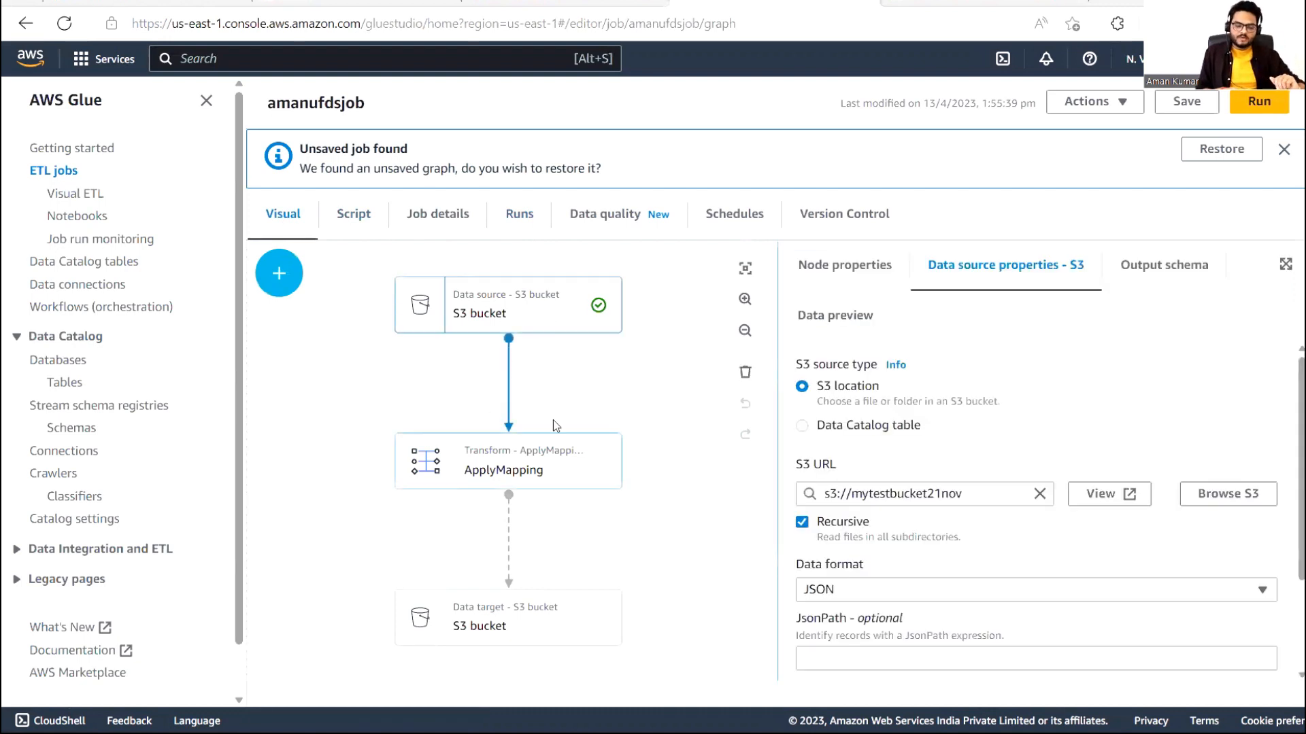
{"action": "left_click", "coordinate": [526, 625]}
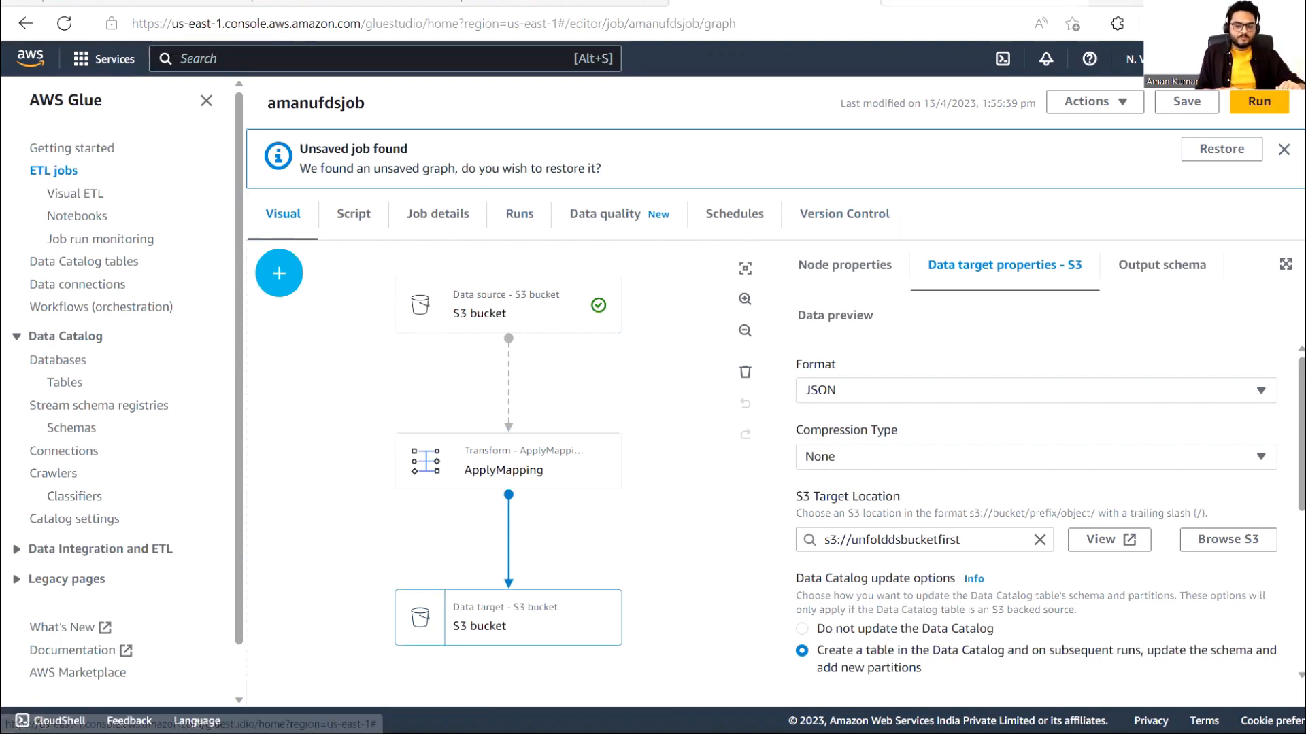
Switch to Amazon S3 to refresh the unfolddsbucketfirst object list, and return to AWS Glue to check the S3 target's output format
{"action": "left_click", "coordinate": [914, 2]}
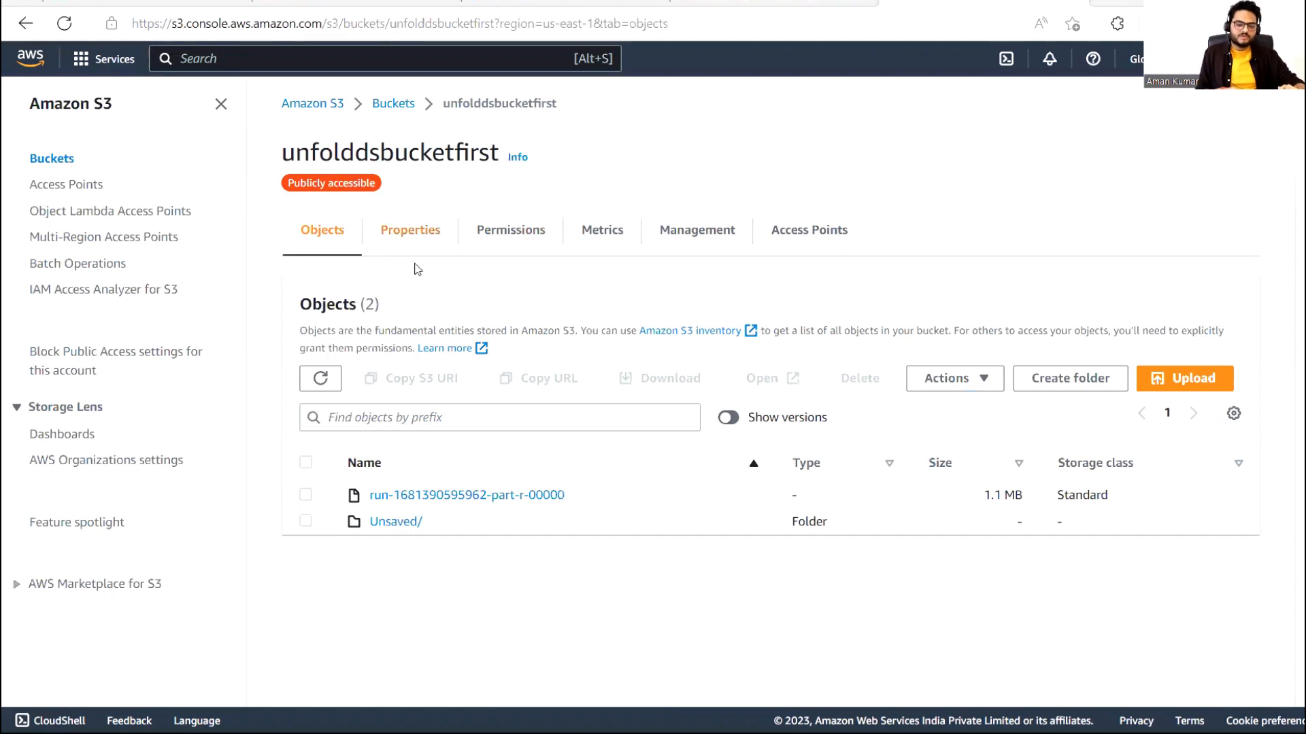
{"action": "left_click", "coordinate": [319, 379]}
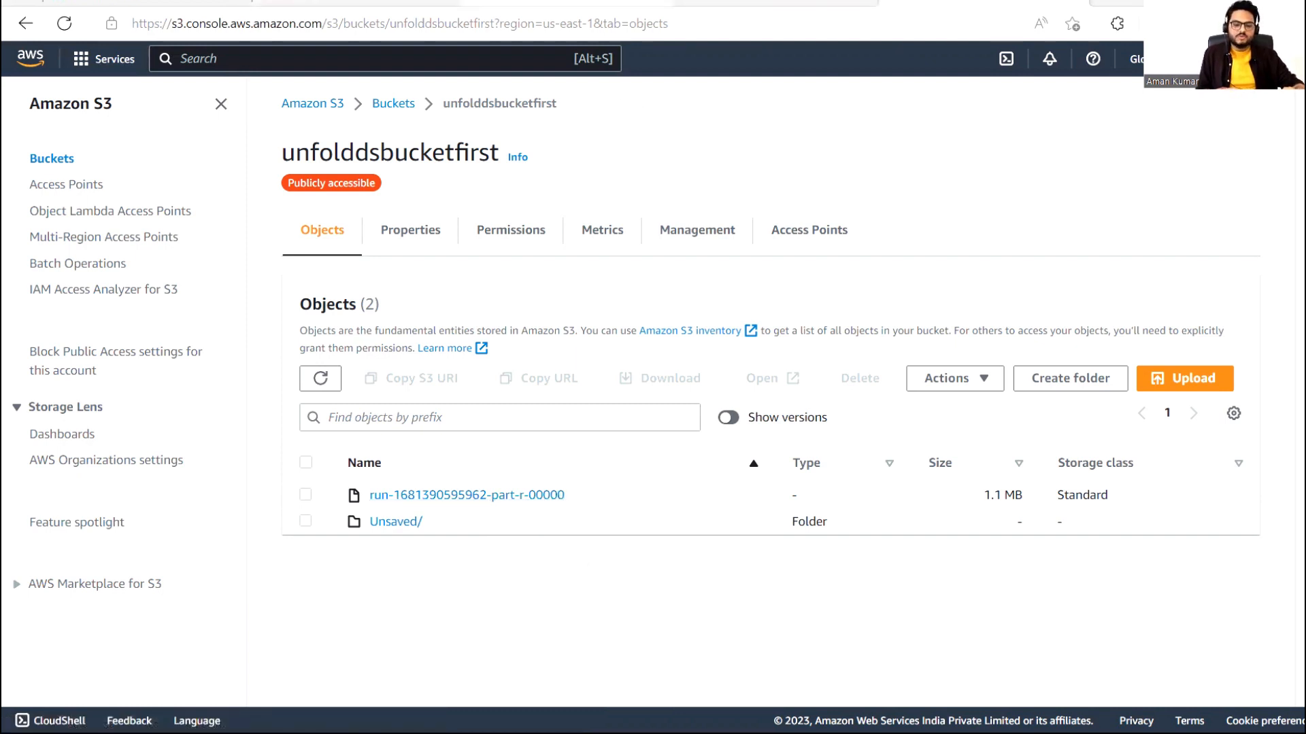
{"action": "left_click", "coordinate": [578, 2]}
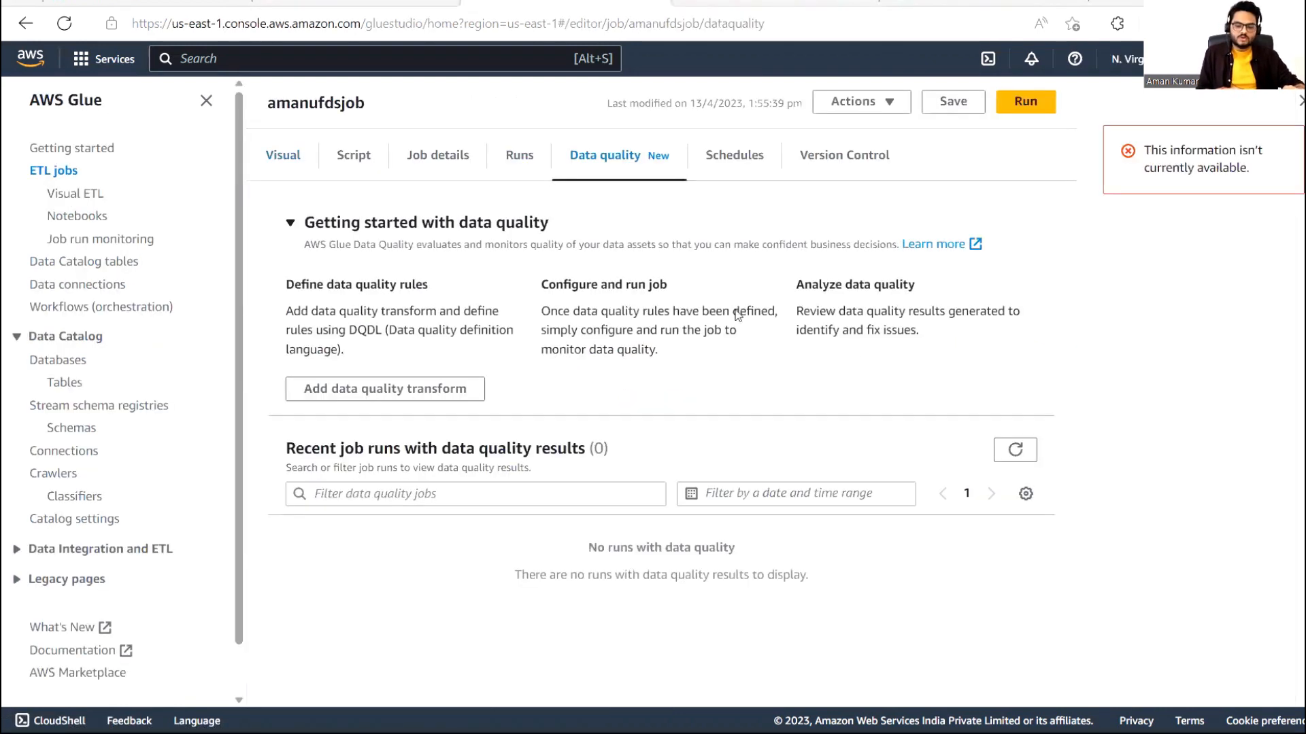
{"action": "left_click", "coordinate": [273, 159]}
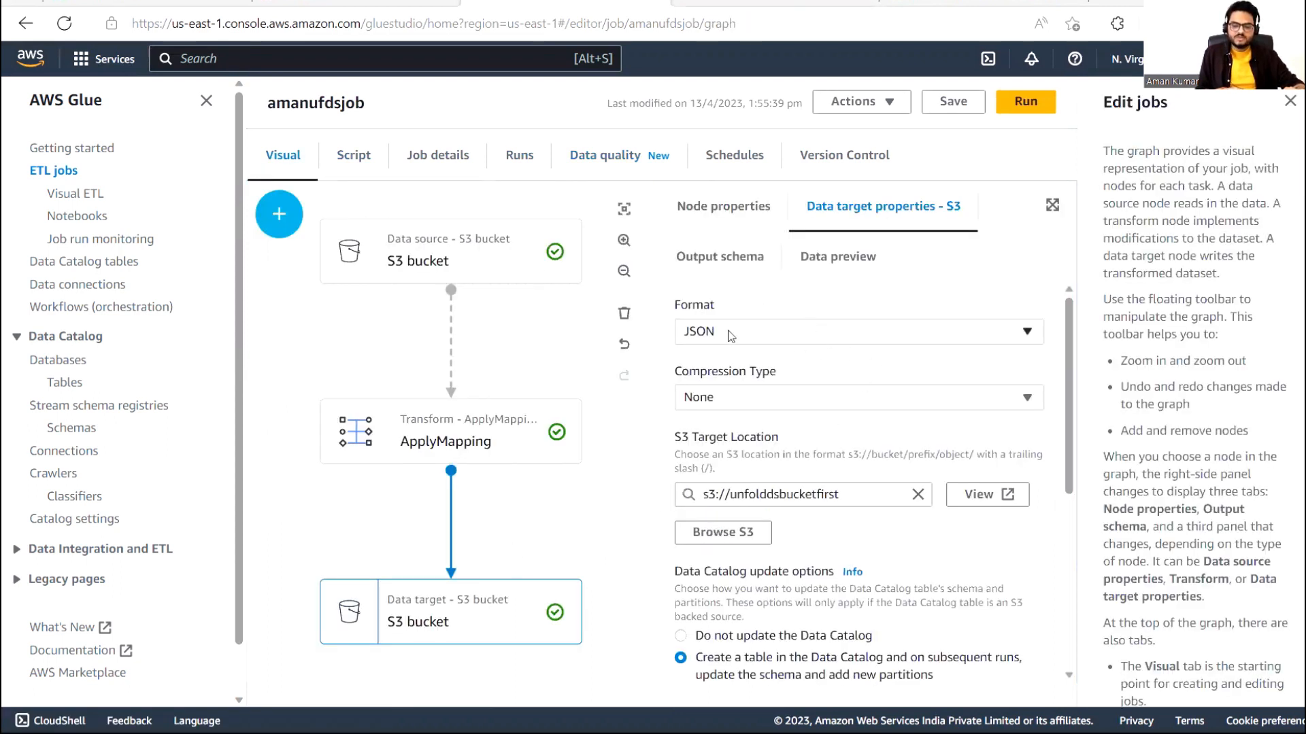
{"action": "left_click", "coordinate": [786, 330]}
{"action": "left_click", "coordinate": [786, 331]}
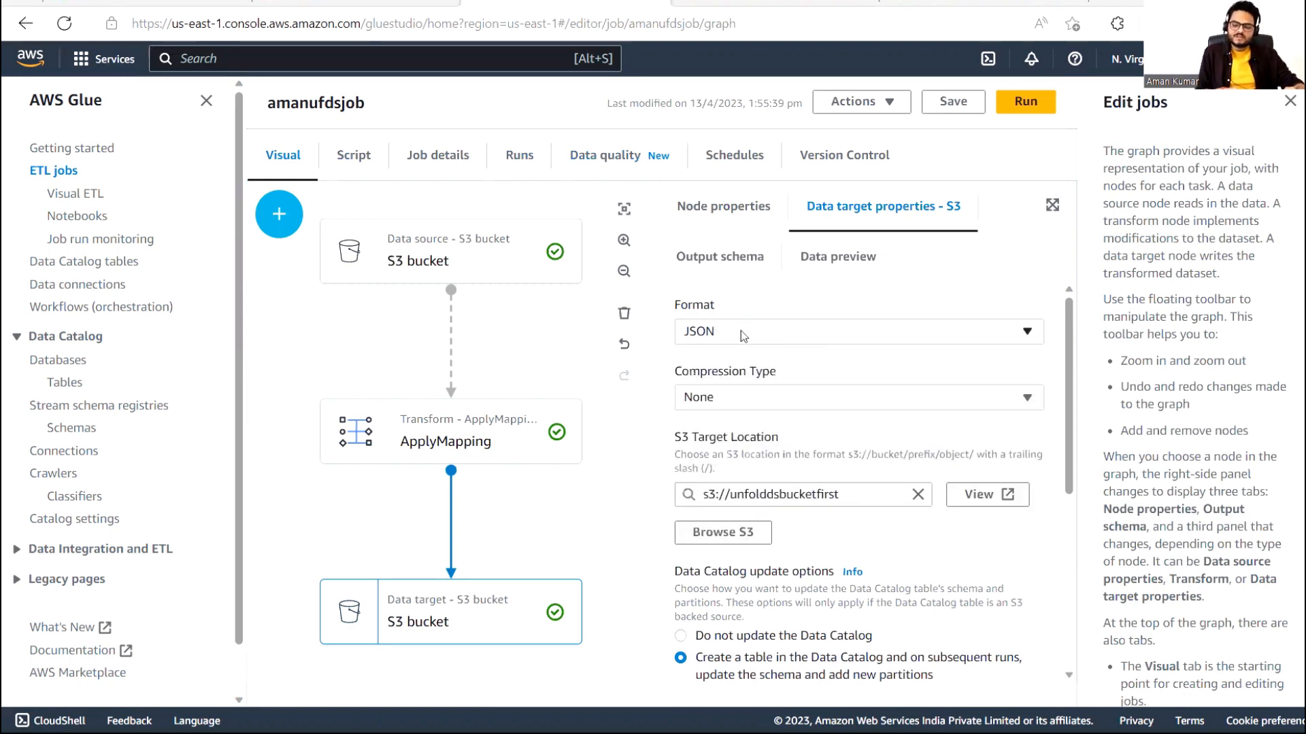
Revisit the unfolddsbucketfirst objects in Amazon S3, and switch to Amazon Athena to recheck the ufds-second-table DDL
{"action": "left_click", "coordinate": [952, 2]}
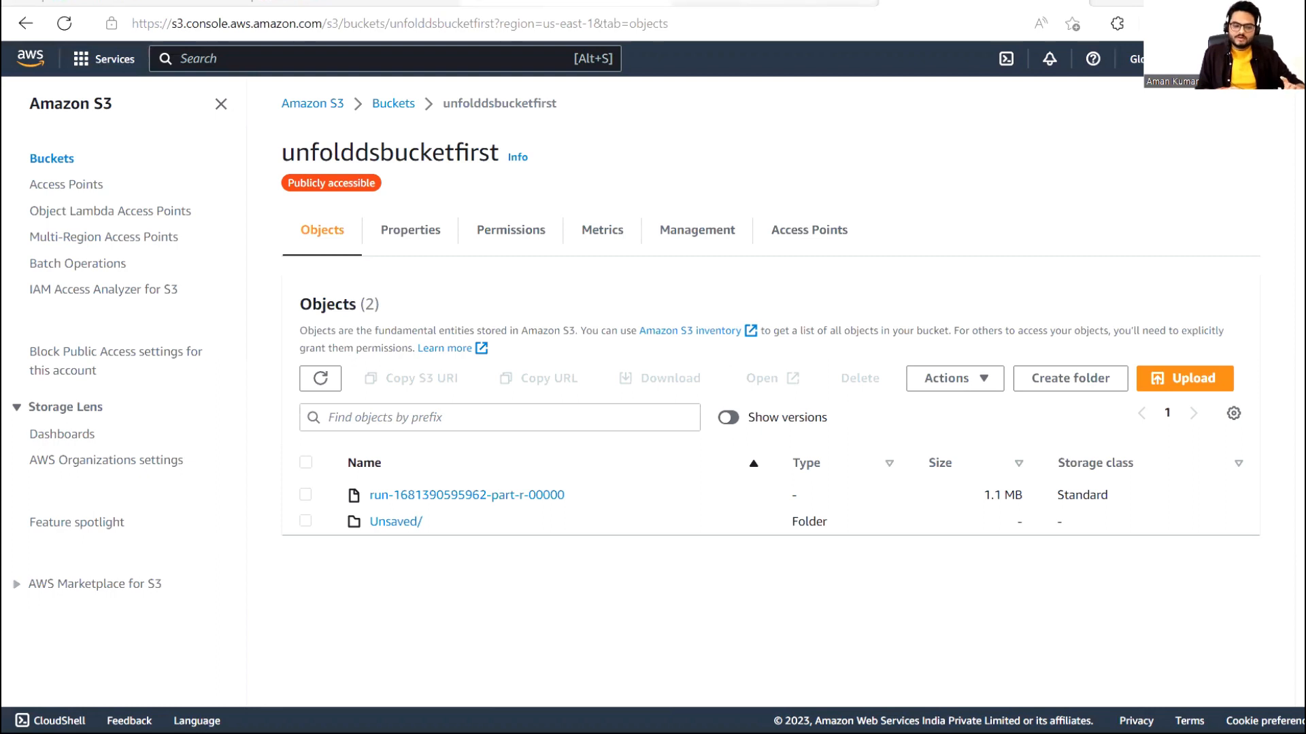
{"action": "left_click", "coordinate": [381, 2]}
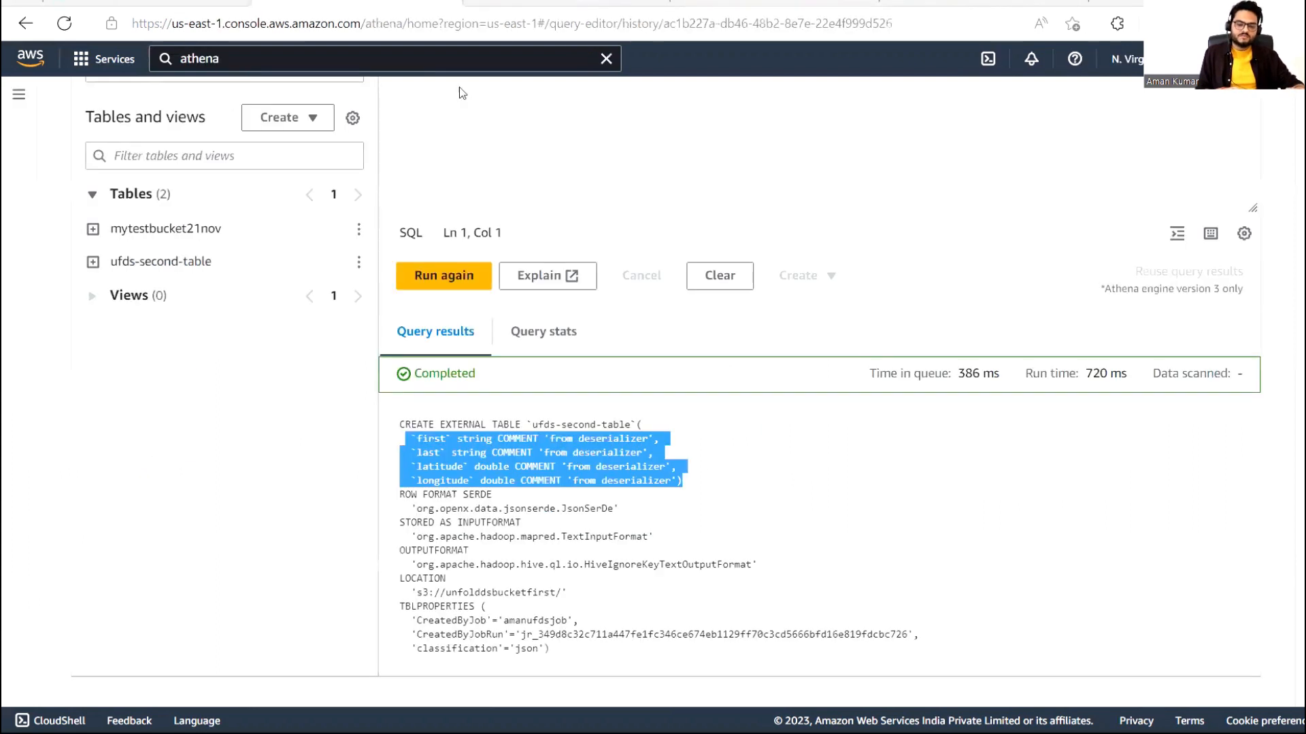
{"action": "left_click", "coordinate": [752, 566]}
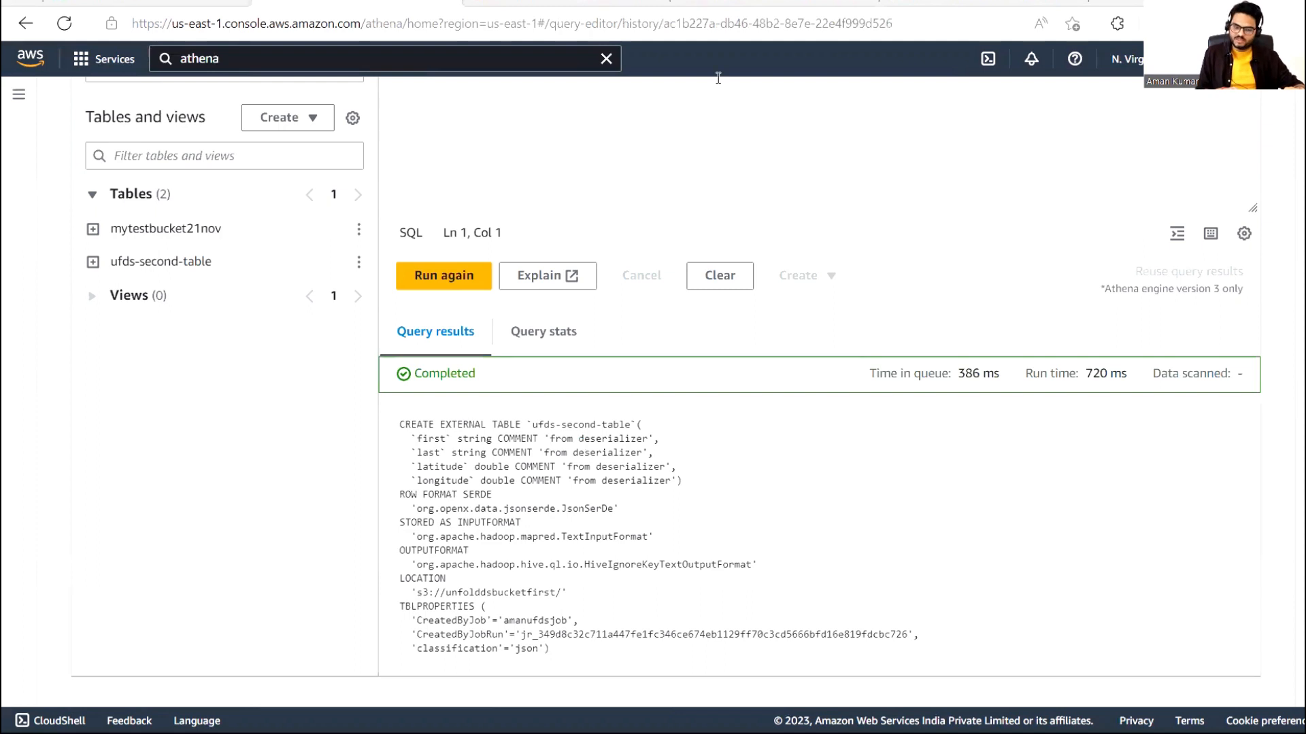
Switch to amanufdsjob in AWS Glue and review the ApplyMapping node's schema mapping and dropped fields
{"action": "left_click", "coordinate": [775, 3]}
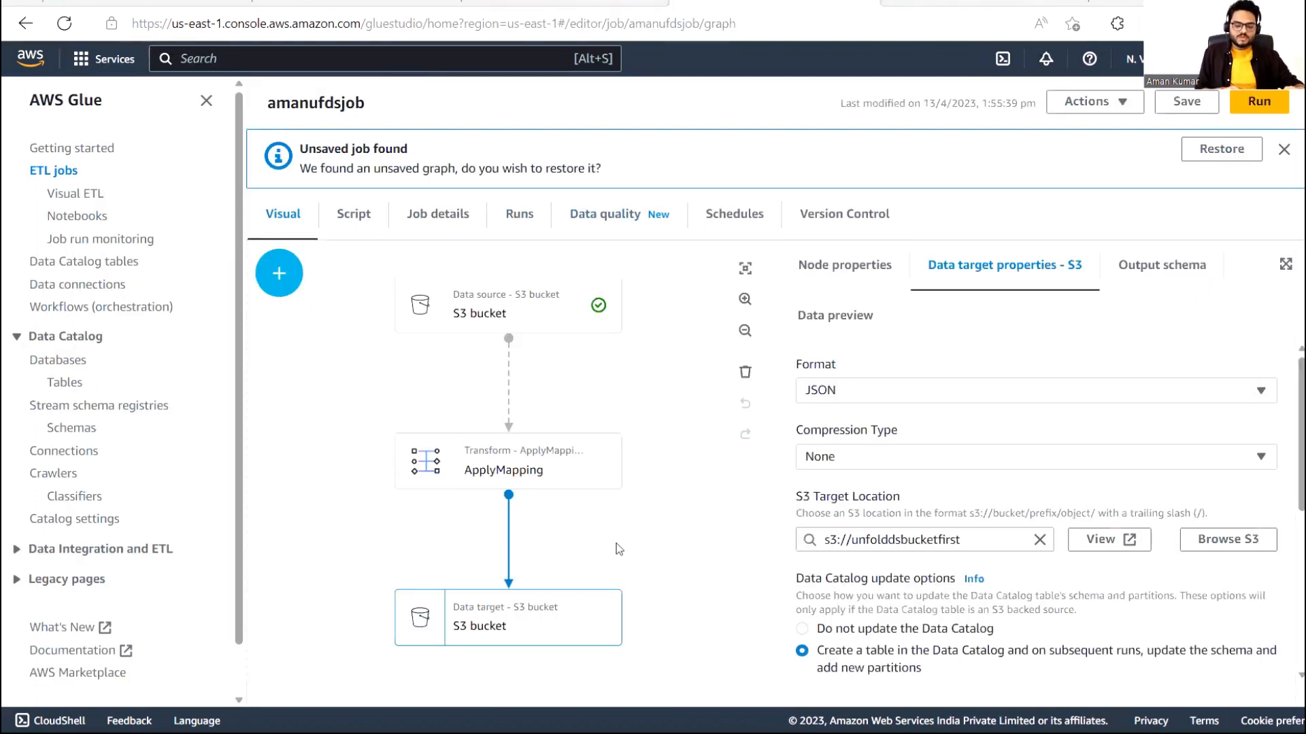
{"action": "mouse_move", "coordinate": [846, 714]}
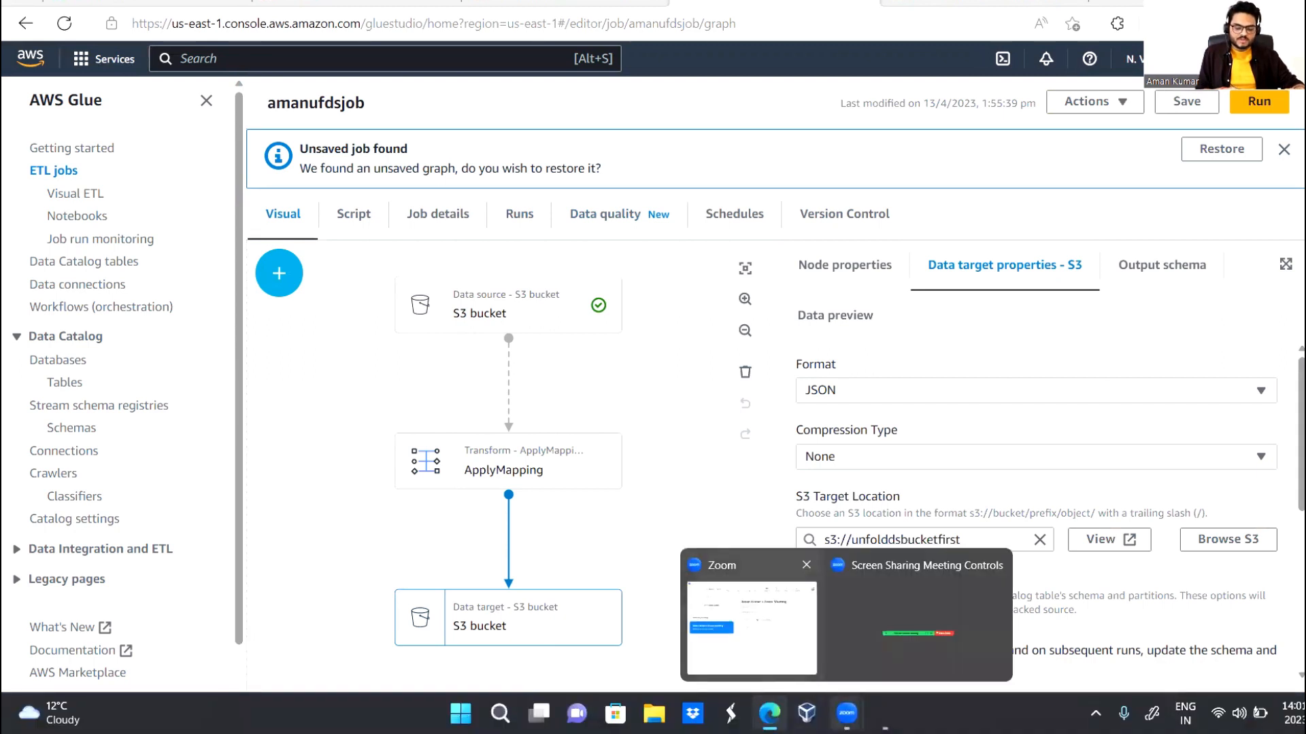
{"action": "left_click", "coordinate": [607, 451]}
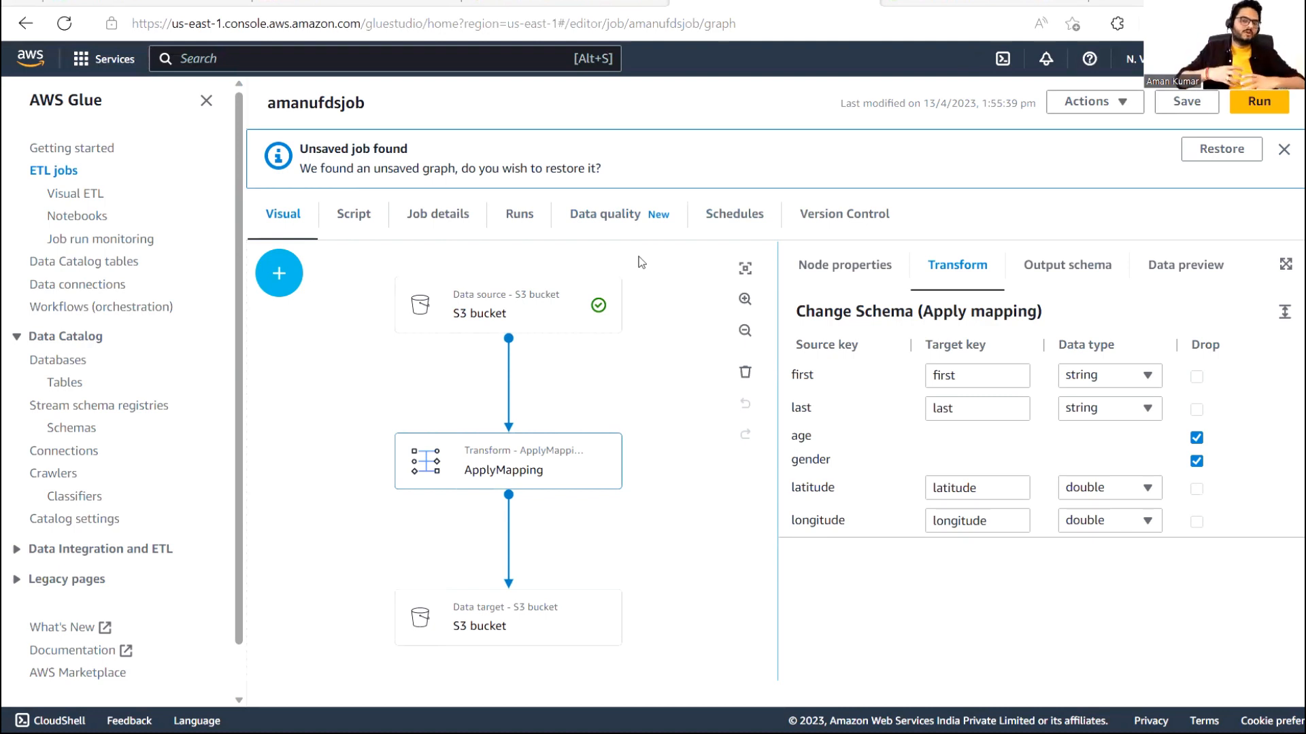
Look over the transforms that can be added to amanufdsjob, and open the list of ETL jobs
{"action": "left_click", "coordinate": [275, 274]}
{"action": "mouse_move", "coordinate": [621, 534]}
{"action": "left_mouse_down"}
{"action": "mouse_move", "coordinate": [622, 615]}
{"action": "mouse_move", "coordinate": [629, 527]}
{"action": "left_mouse_up"}
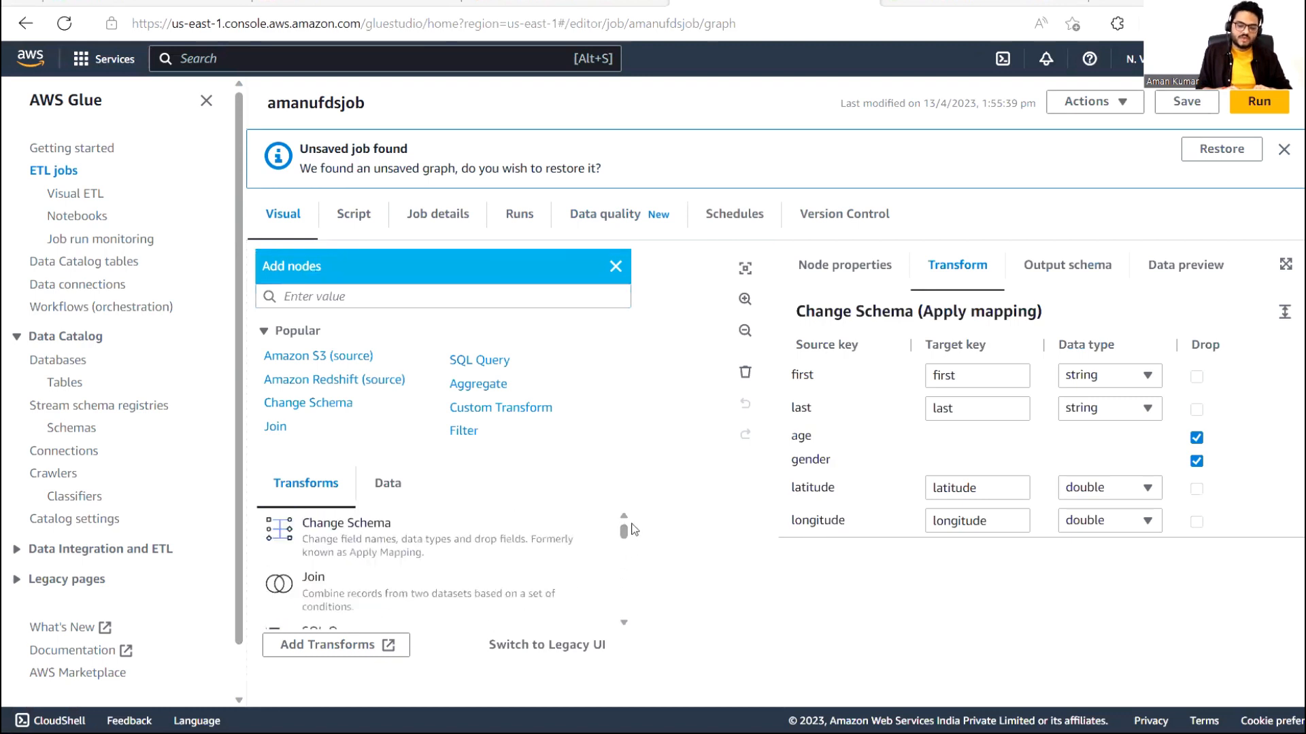
{"action": "left_click", "coordinate": [616, 268]}
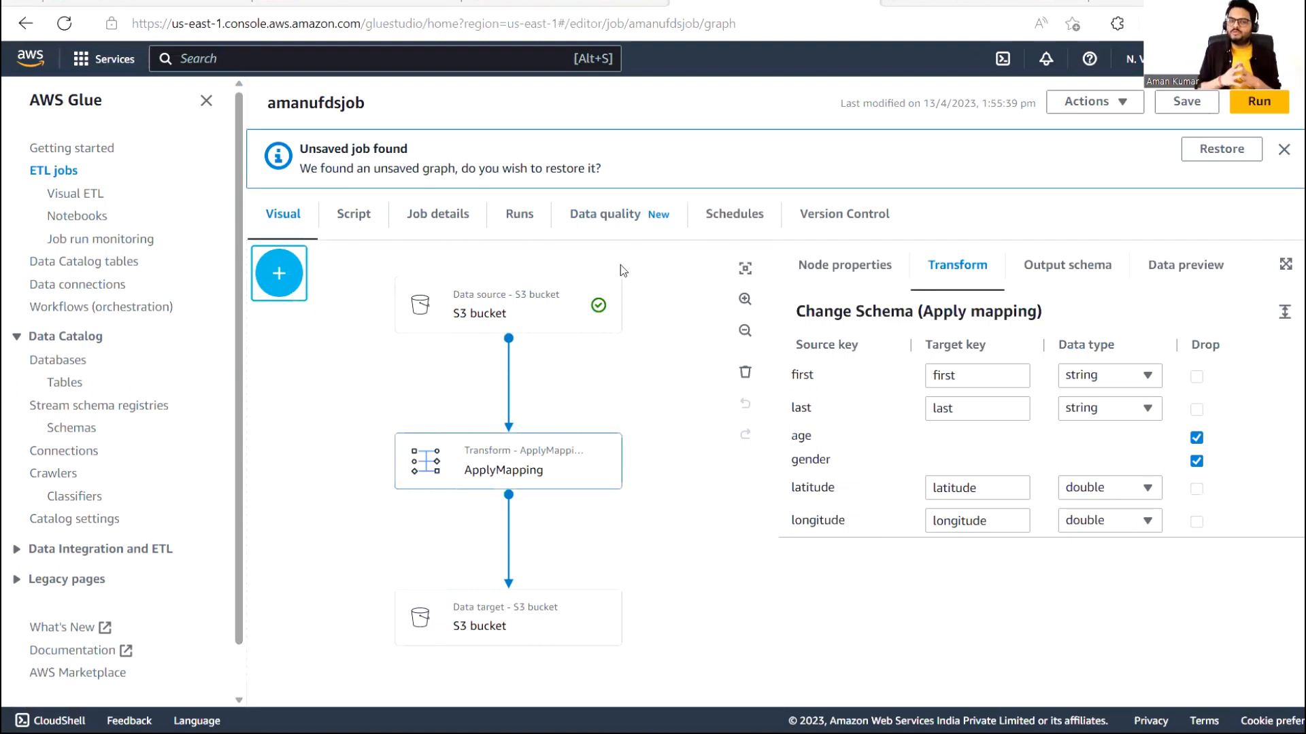
{"action": "left_click", "coordinate": [60, 172]}
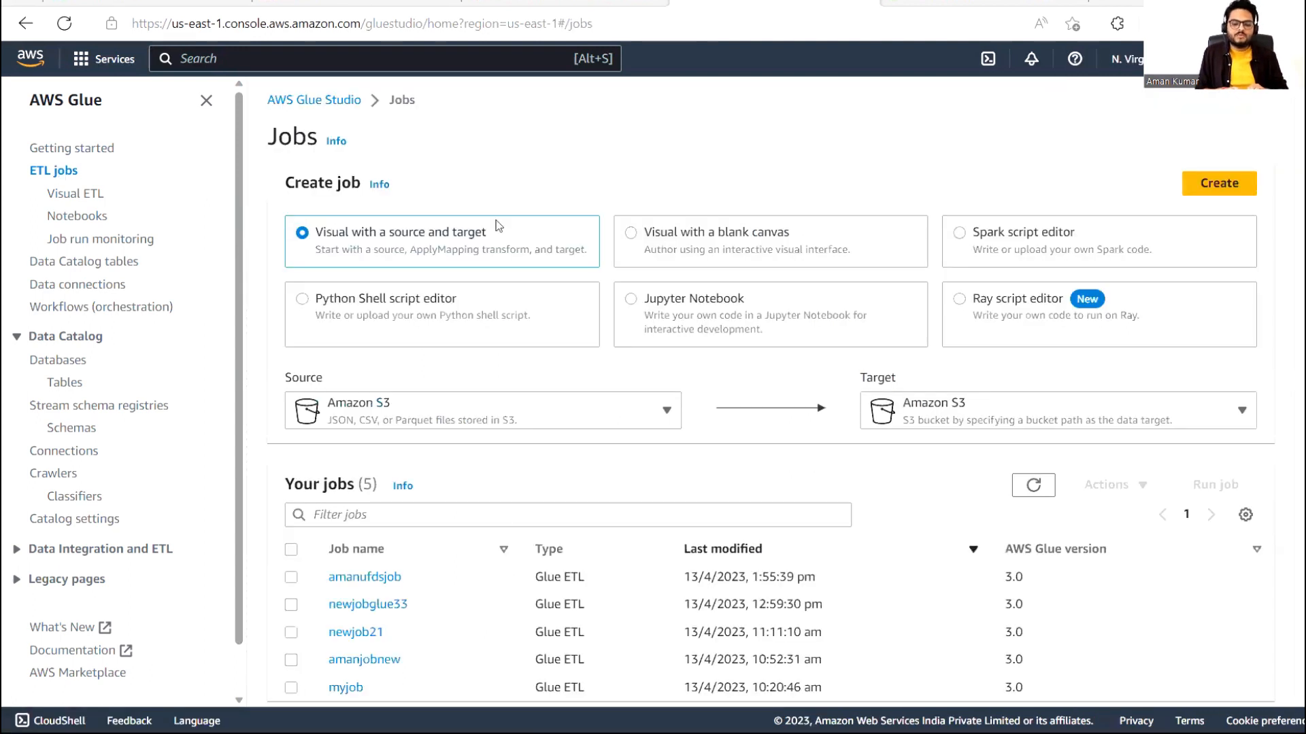